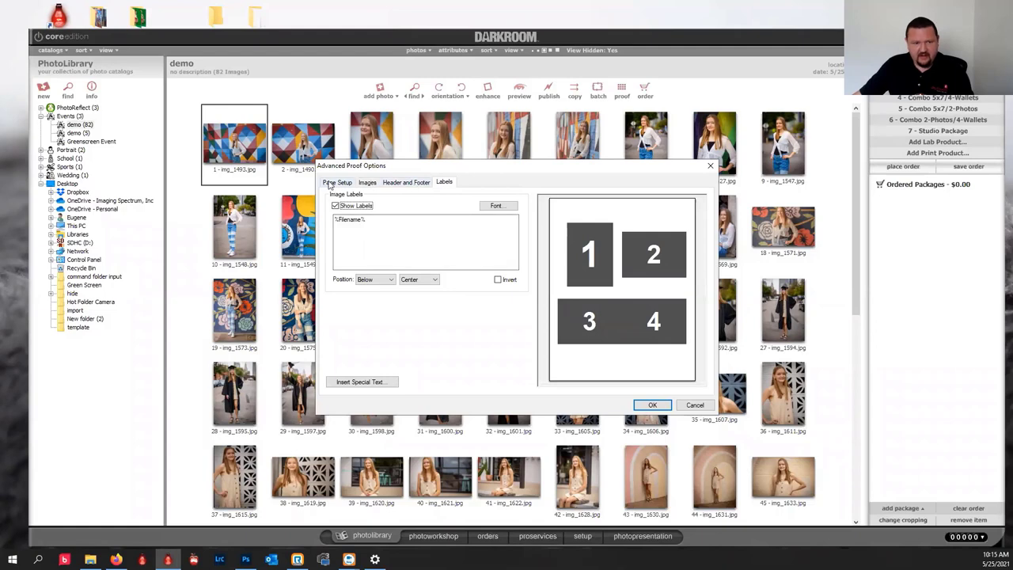
# Check the Page Setup tab in Advanced Proof Options, then close both proof dialogs.
pyautogui.click(331, 185)
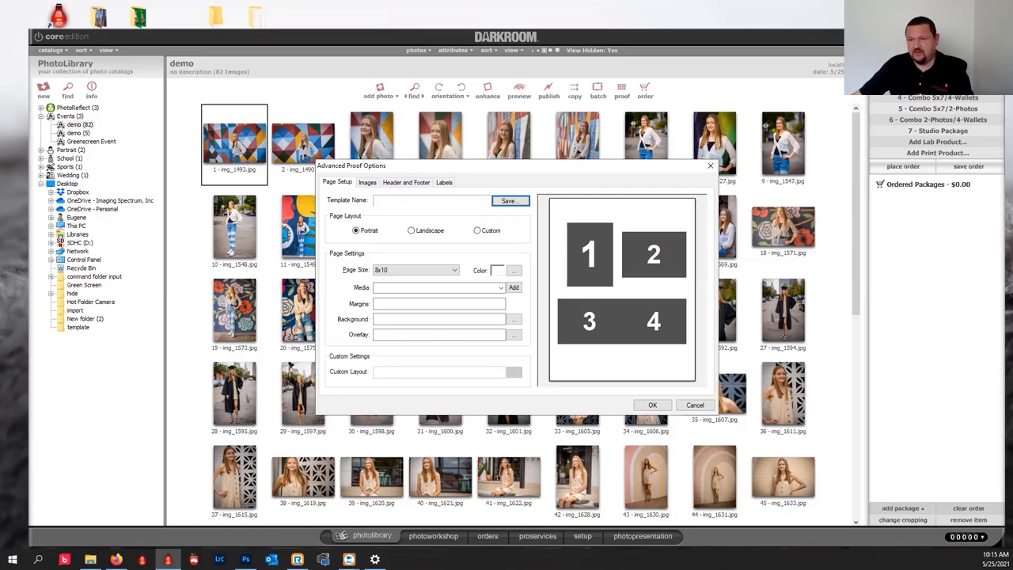
pyautogui.click(710, 165)
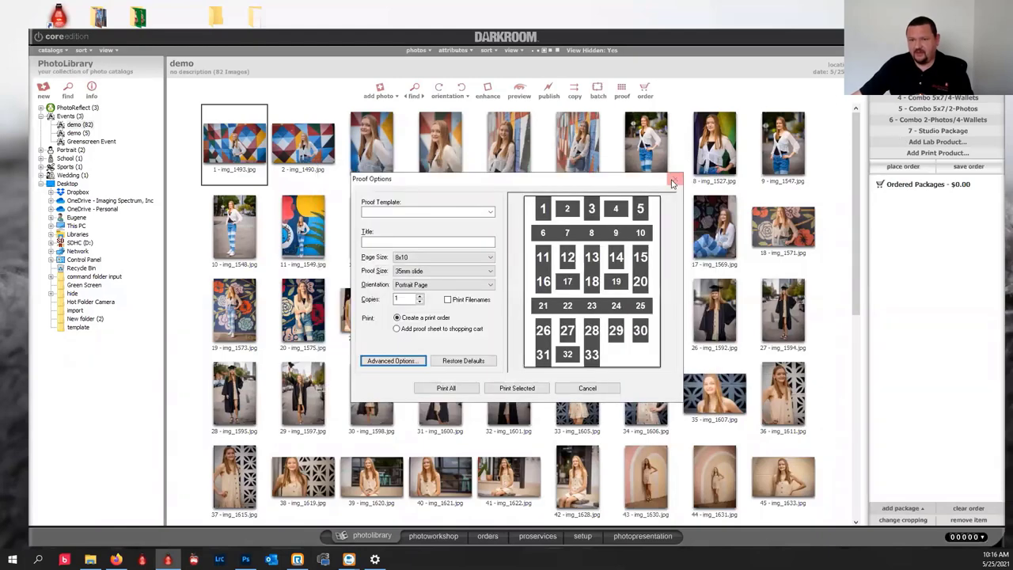
pyautogui.click(674, 179)
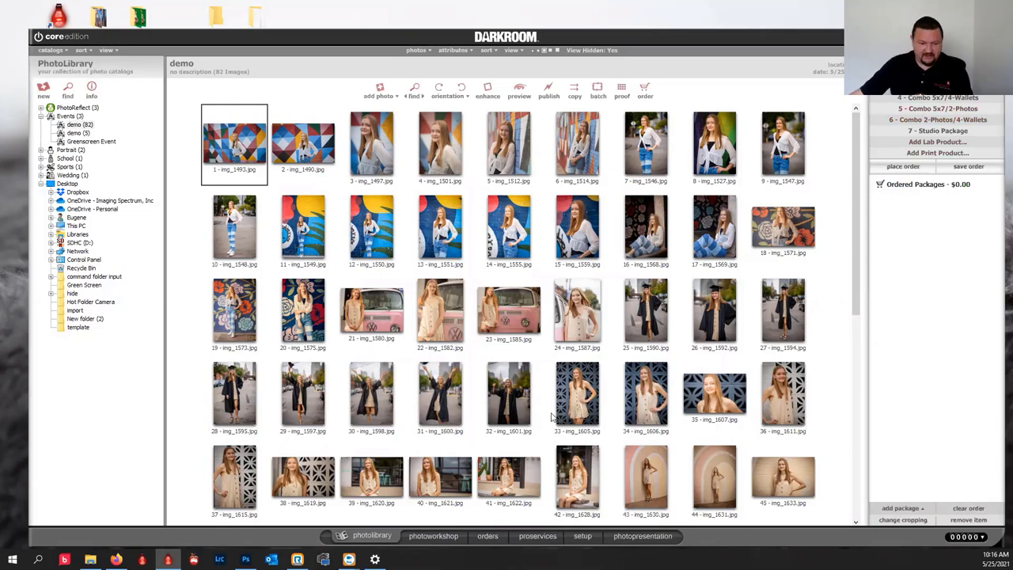
# Open img_1493.jpg for retouching in the built-in Retouch Workshop rather than Photoshop.
pyautogui.click(419, 536)
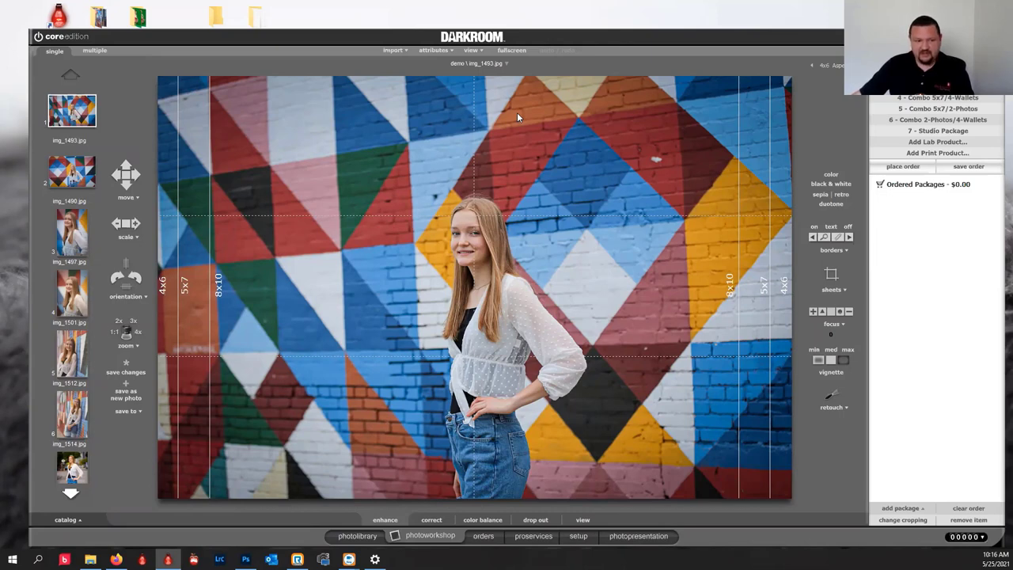
pyautogui.click(835, 408)
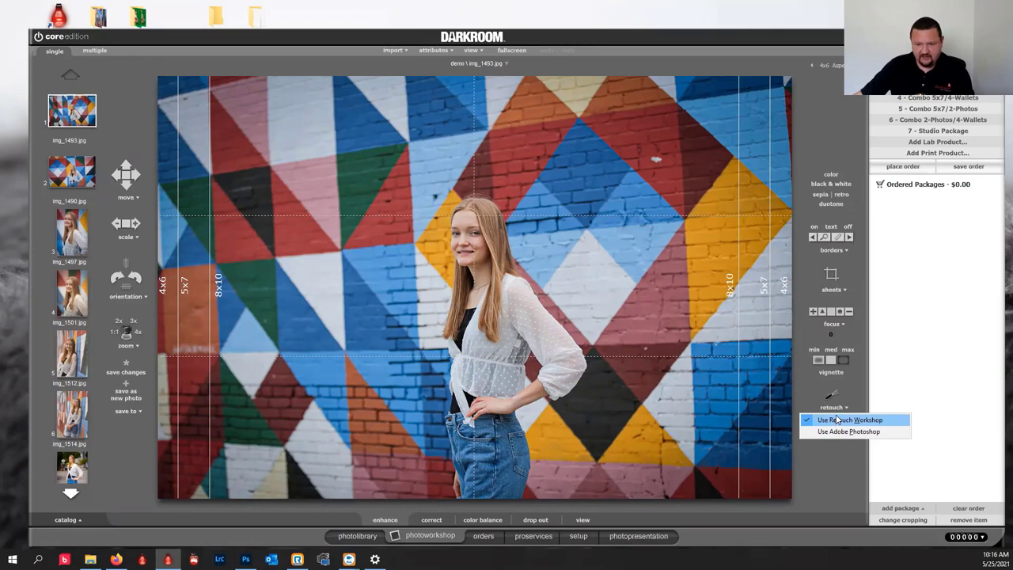
pyautogui.click(830, 398)
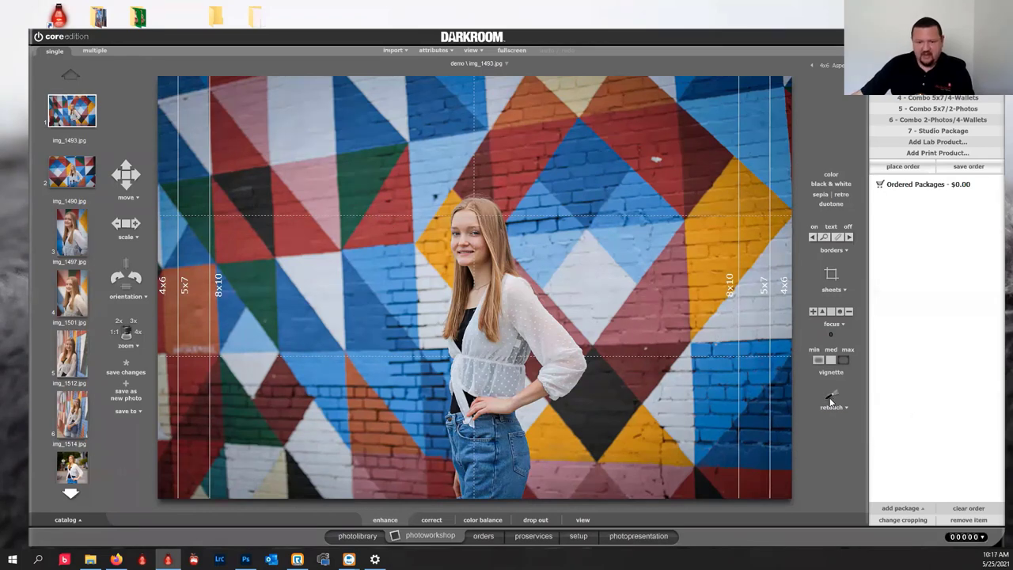
pyautogui.click(831, 397)
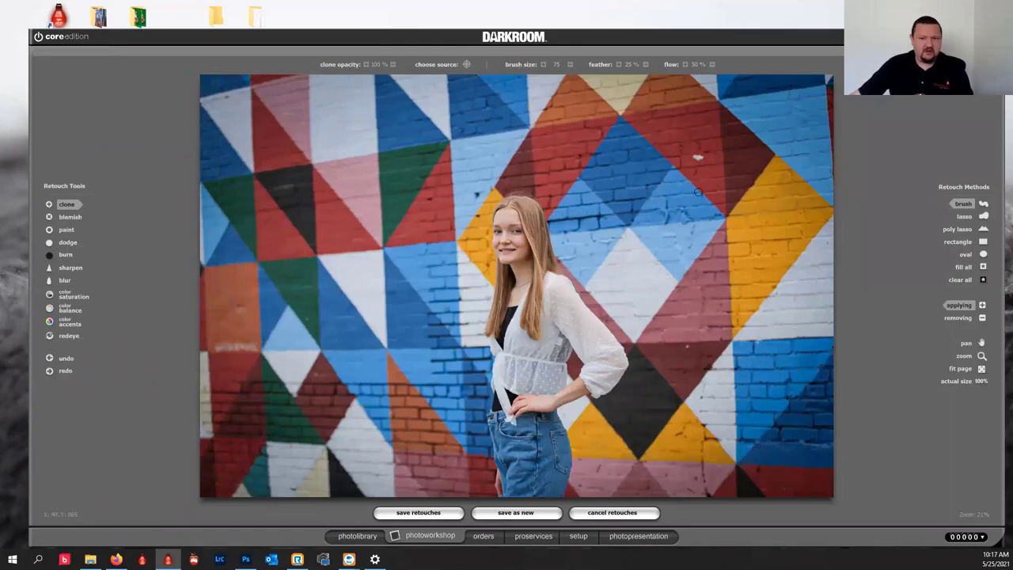
# Clone away the white wall spot in img_1493.jpg from a nearby wall source and save retouches.
pyautogui.click(694, 143)
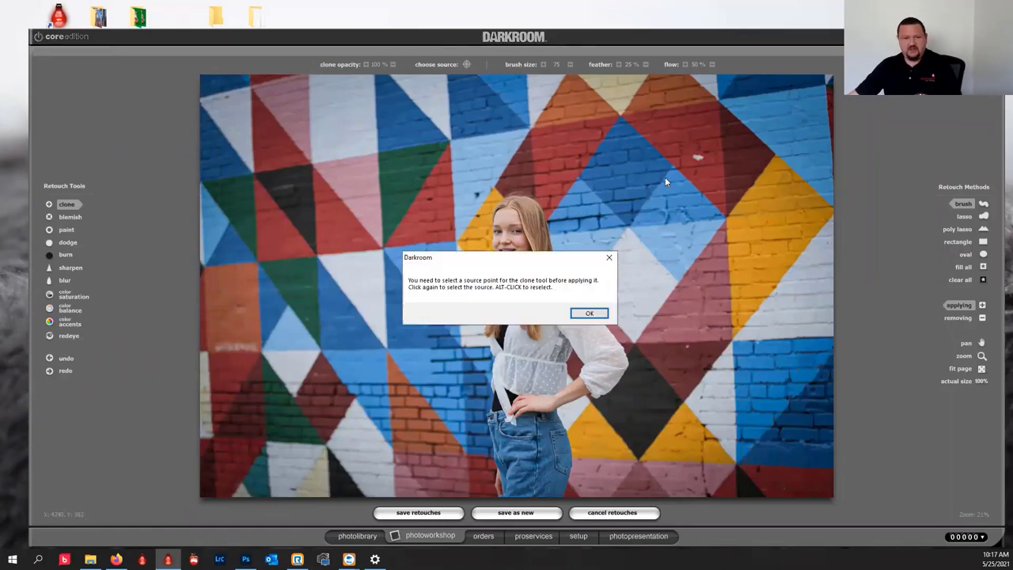
pyautogui.click(590, 313)
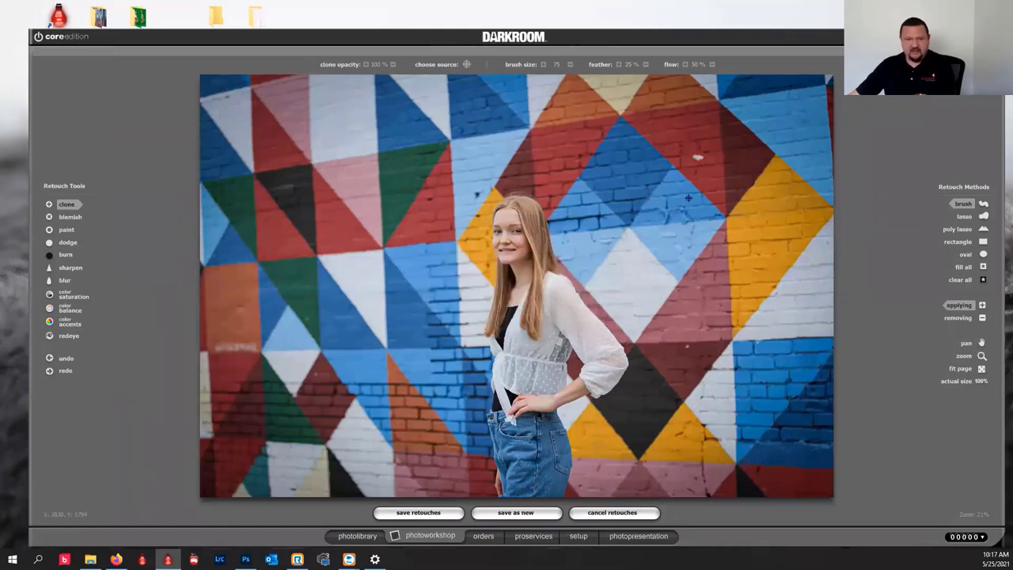
pyautogui.click(685, 146)
pyautogui.click(695, 156)
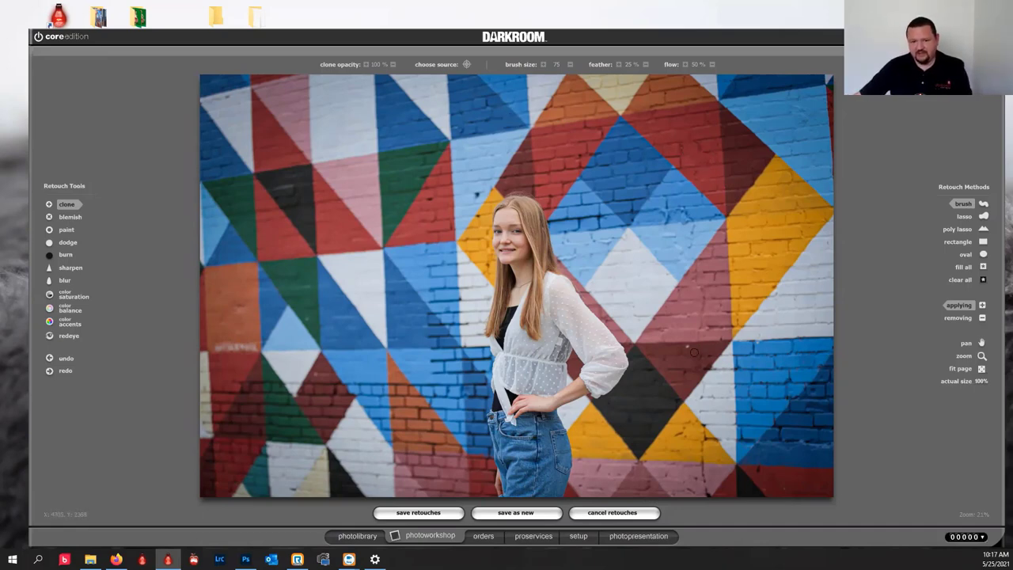
pyautogui.click(407, 512)
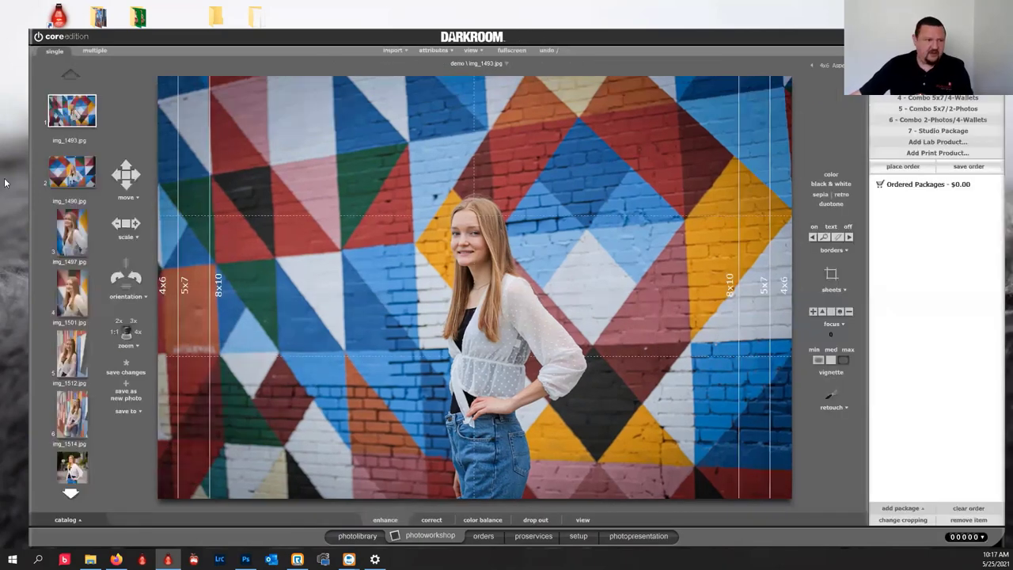
# Select portrait img_1527.jpg in the thumbnail strip and drag it over to open in Photoshop.
pyautogui.click(71, 494)
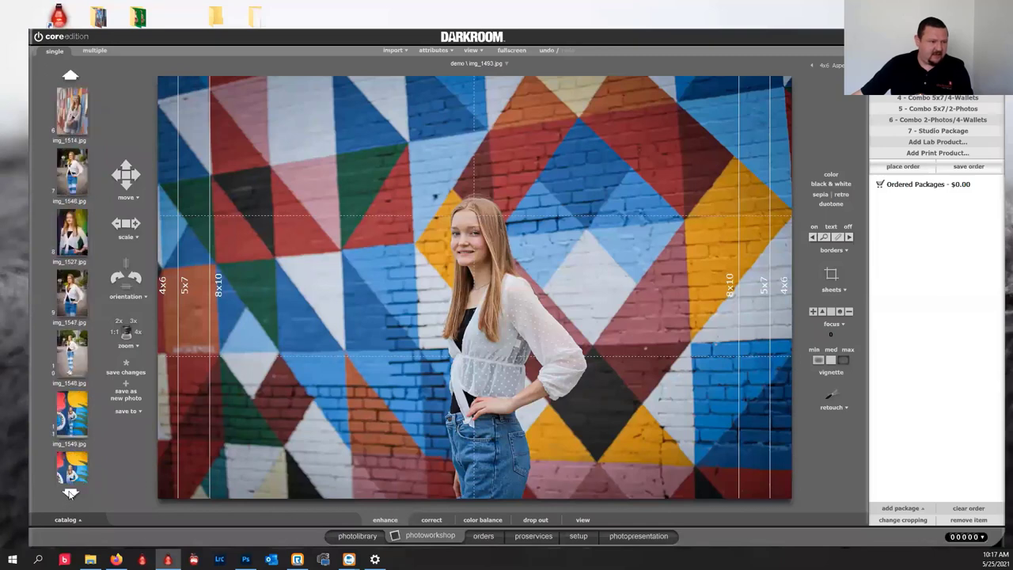
pyautogui.click(71, 234)
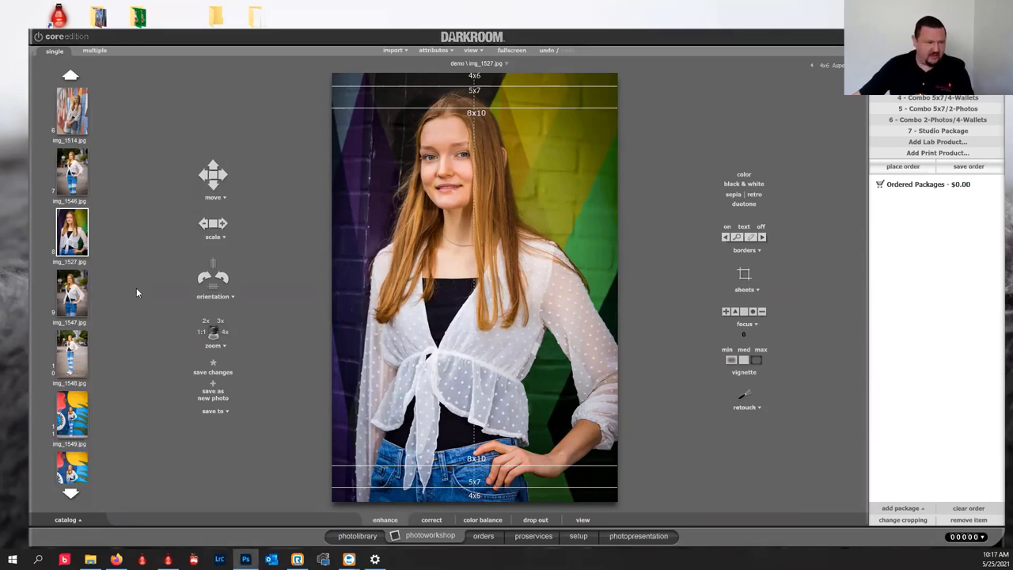
pyautogui.moveTo(72, 231); pyautogui.dragTo(546, 506)
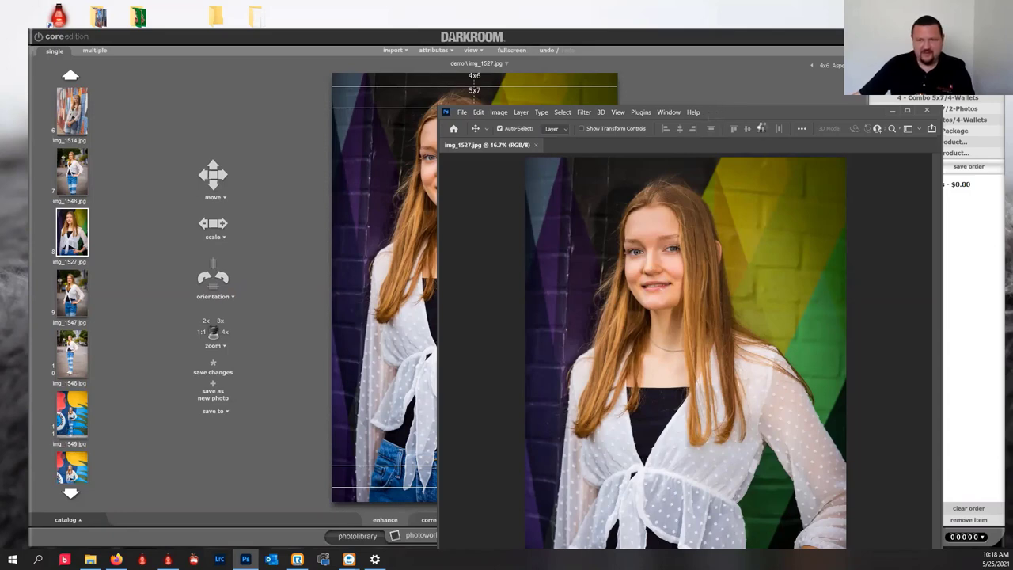
# Invert img_1527's colours in Photoshop with Ctrl+I, select the Hand tool, and return to Darkroom.
pyautogui.click(760, 52)
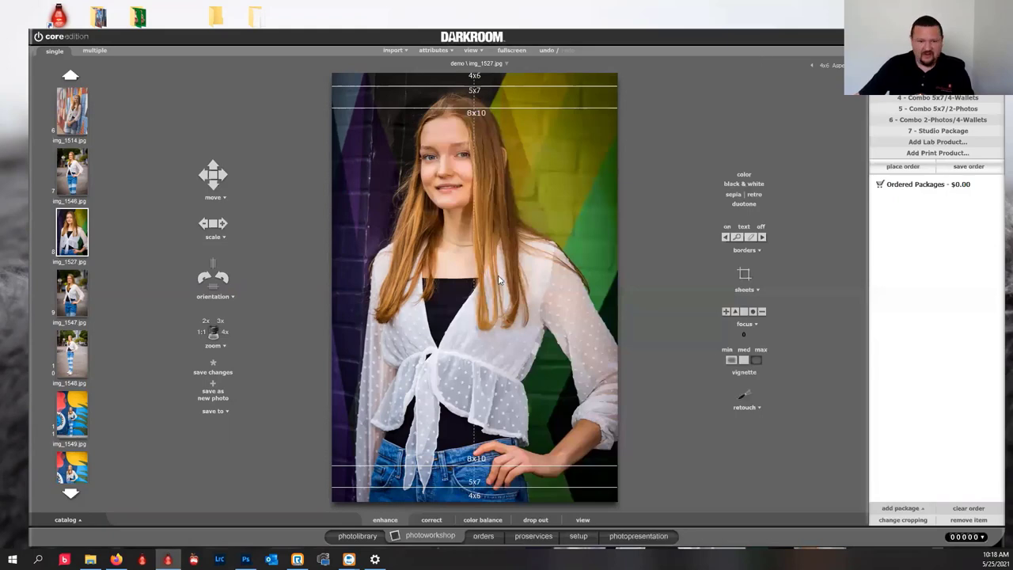
pyautogui.hotkey('alt', 'Tab')
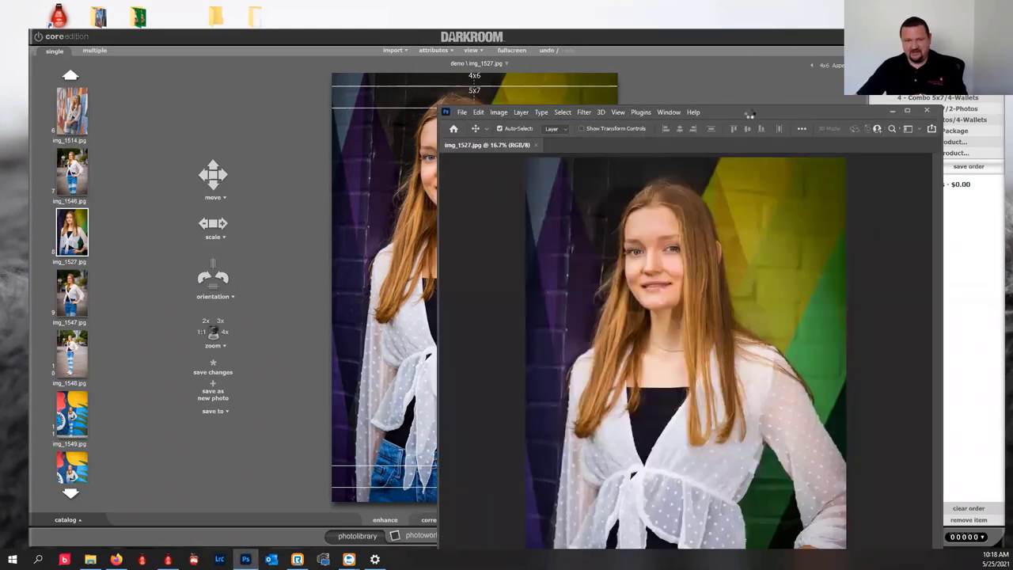
pyautogui.click(747, 50)
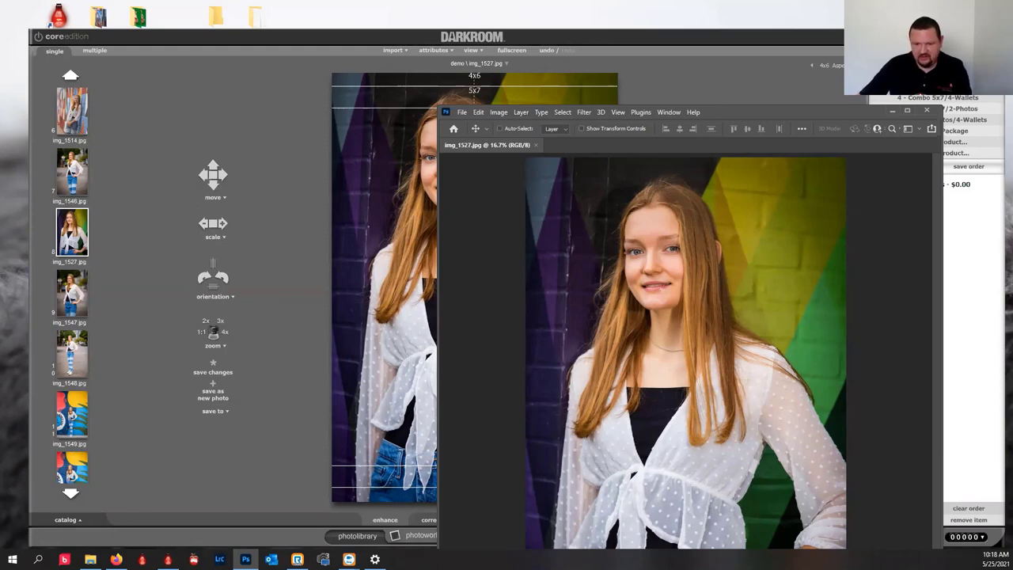
pyautogui.hotkey('ctrl', 'i')
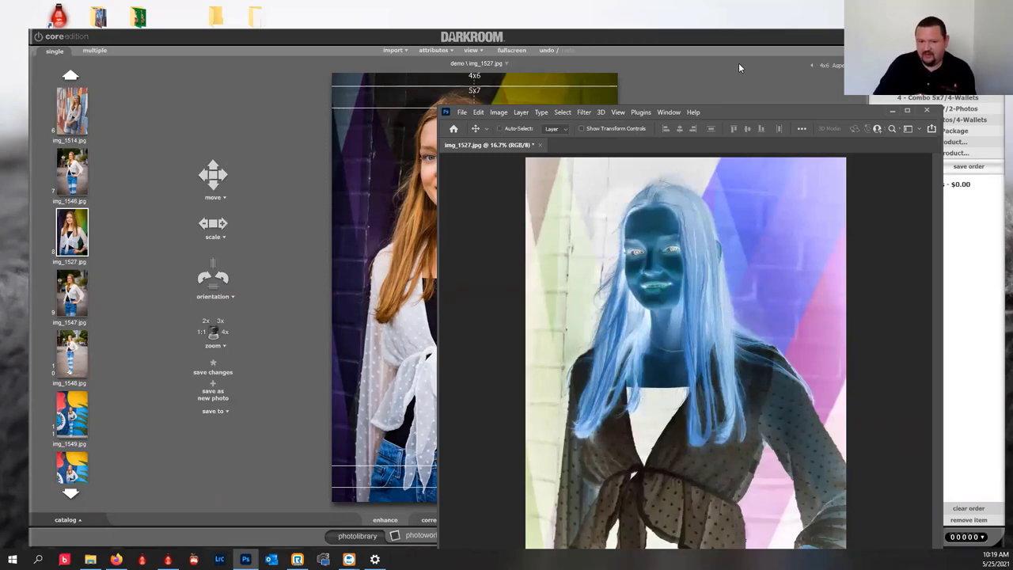
pyautogui.press('h')
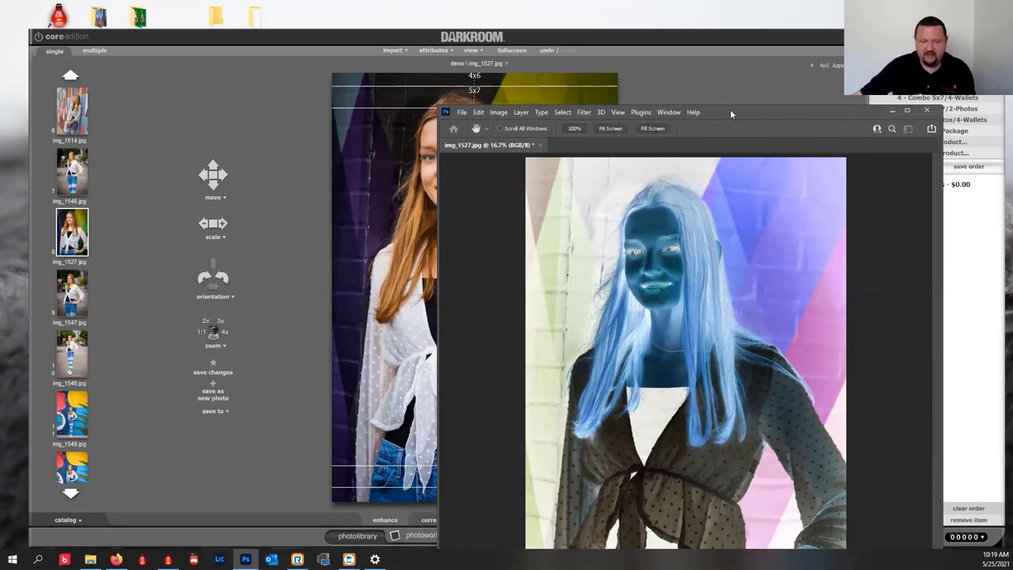
pyautogui.click(54, 148)
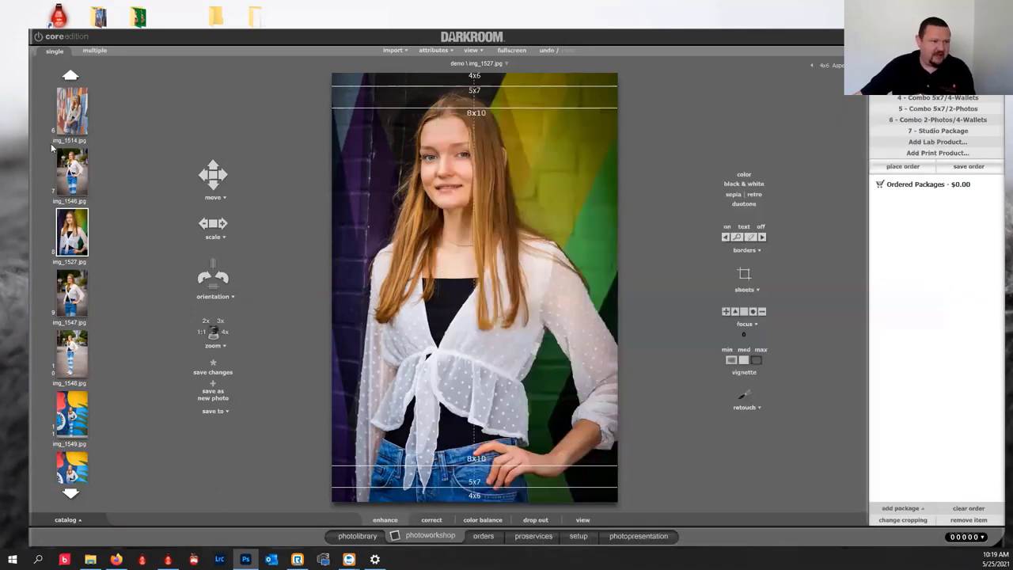
# Save the inverted img_1527 as a JPEG and reload it in Darkroom.
pyautogui.click(73, 214)
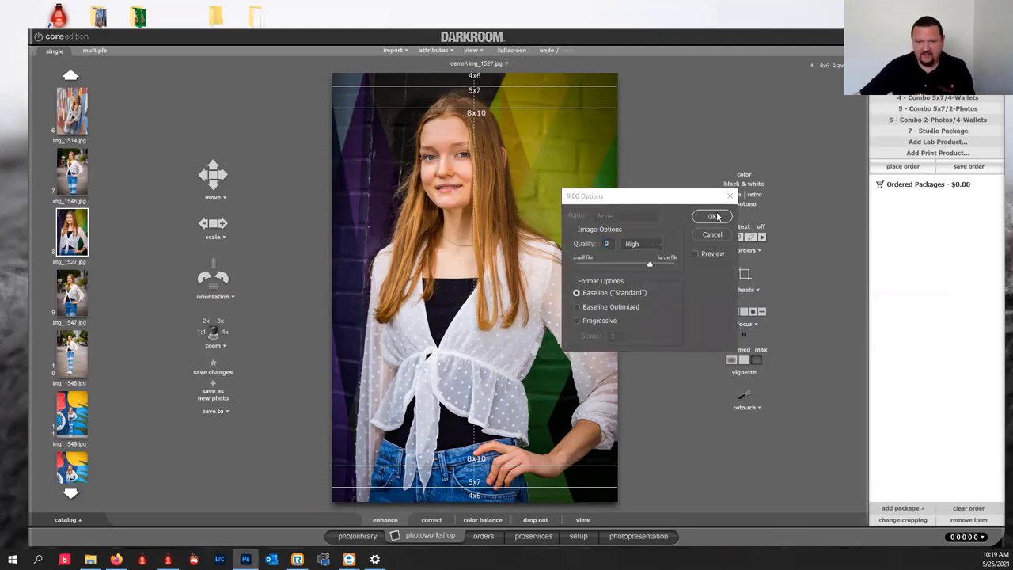
pyautogui.click(712, 217)
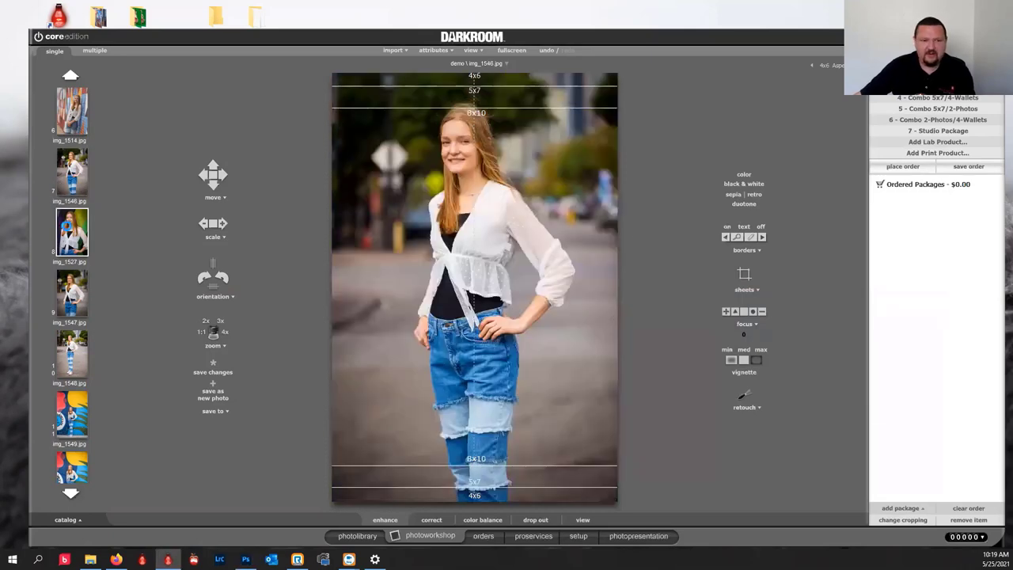
pyautogui.click(69, 229)
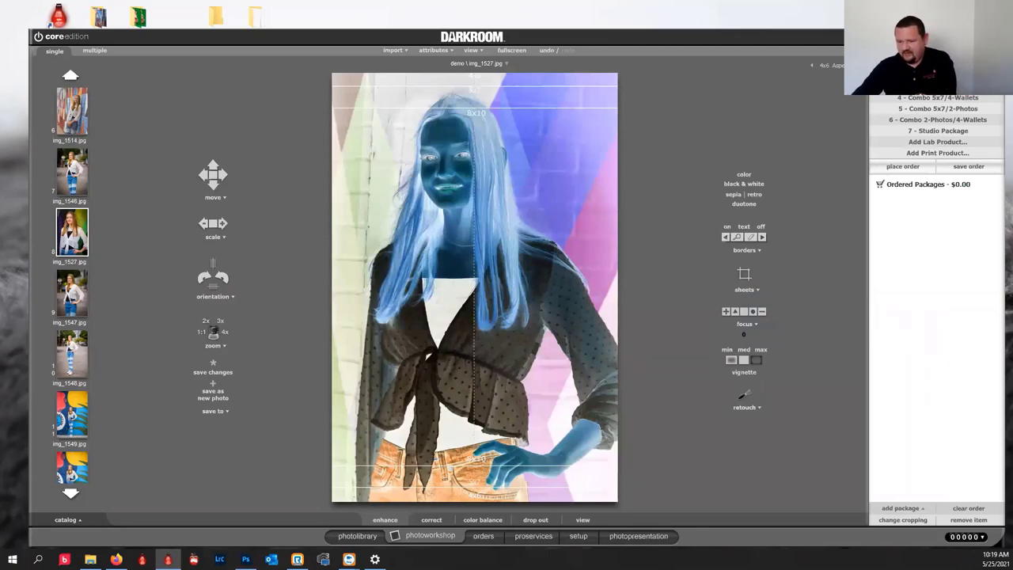
# Invert img_1527 back to its original colours in Photoshop and reload it in Darkroom.
pyautogui.hotkey('alt', 'Tab')
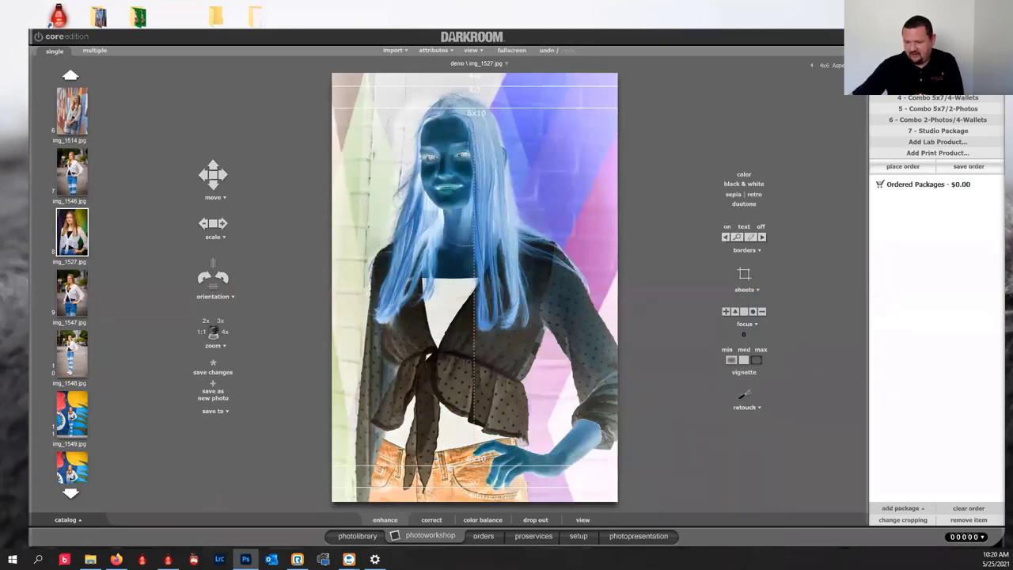
pyautogui.hotkey('ctrl', 'i')
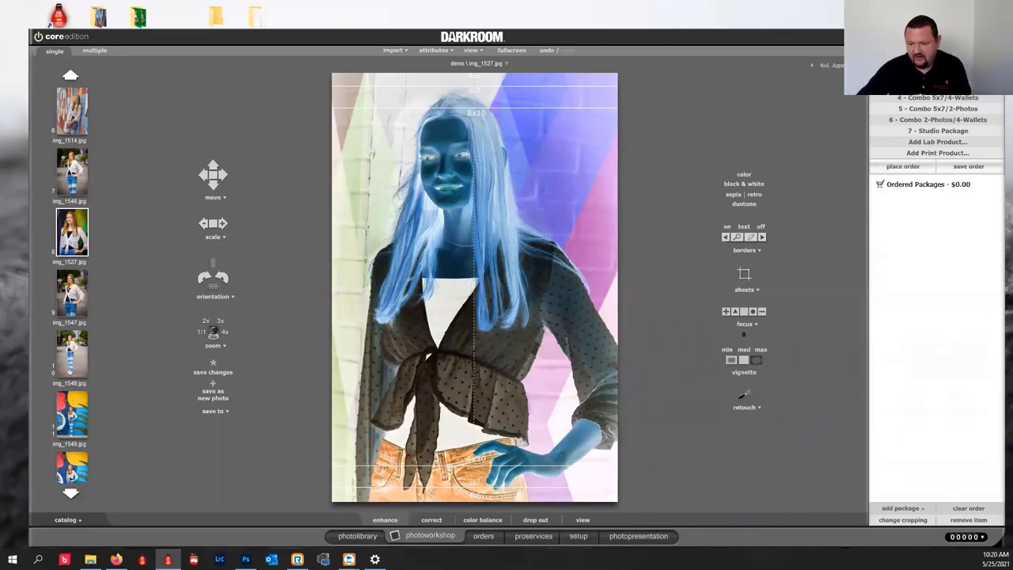
pyautogui.hotkey('alt', 'Tab')
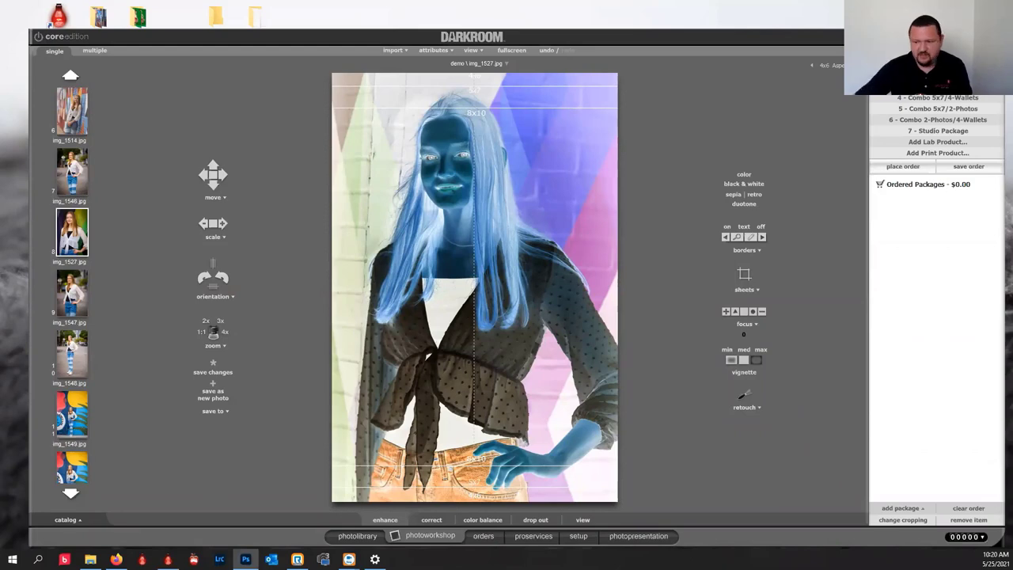
pyautogui.click(84, 176)
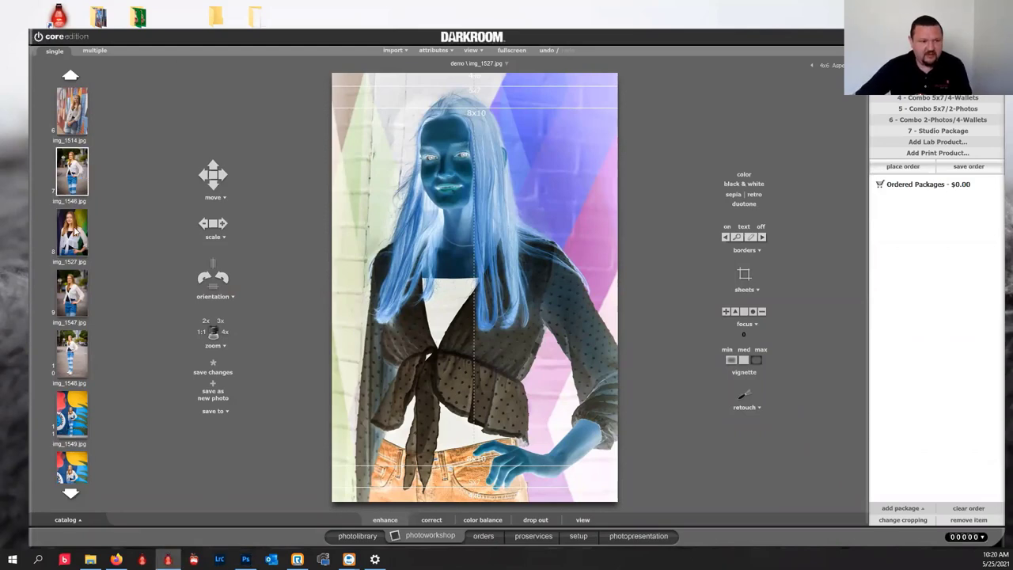
pyautogui.click(74, 231)
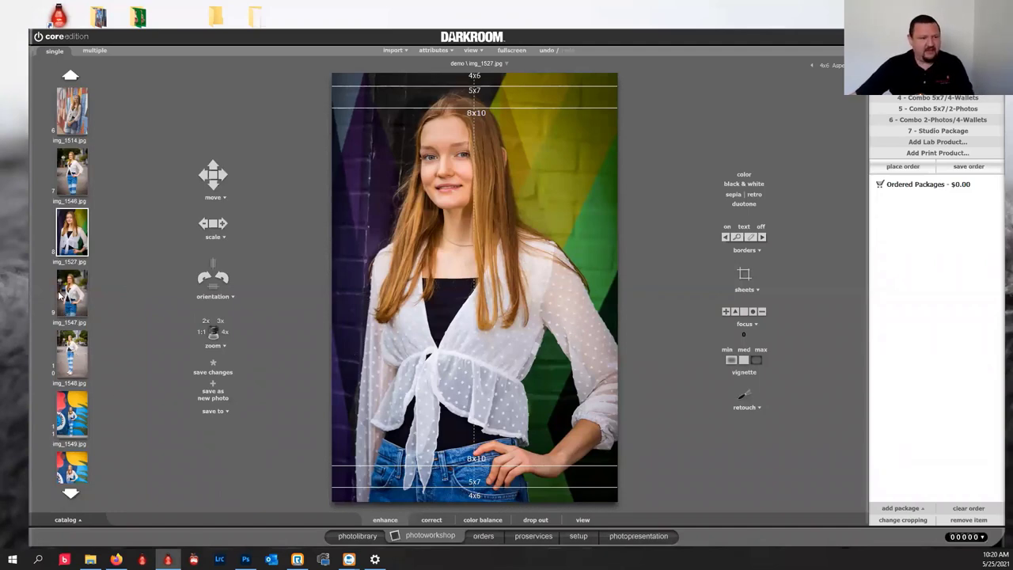
# Pick w006.jpg, the second photo in the demo (5) album, and open it in the photo workshop.
pyautogui.click(356, 539)
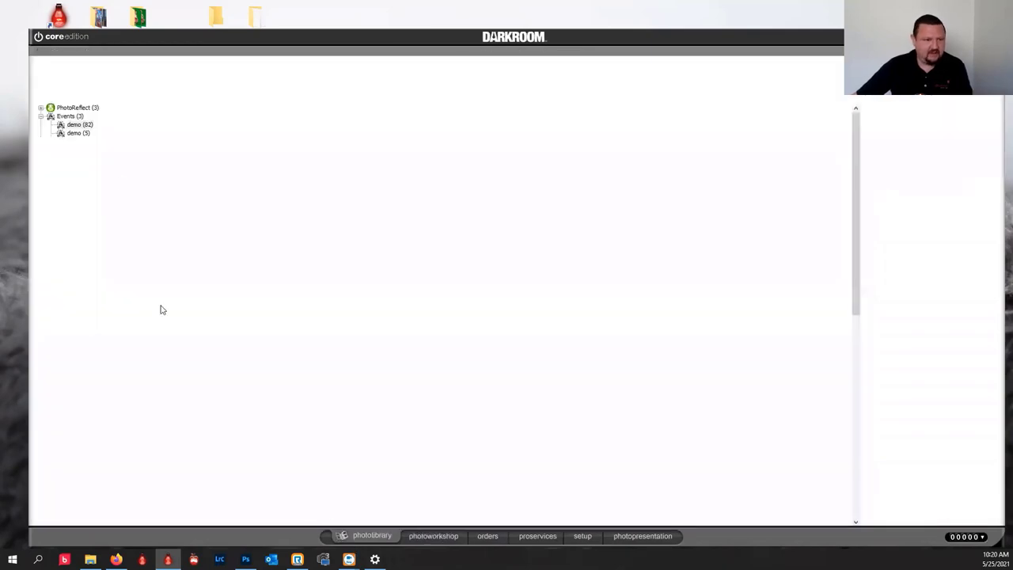
pyautogui.click(68, 134)
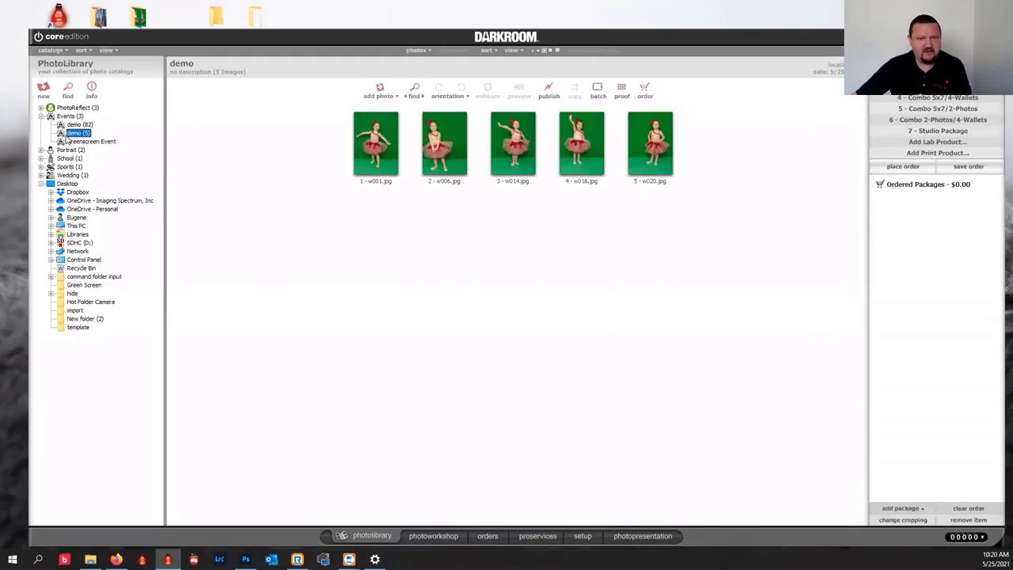
pyautogui.click(443, 150)
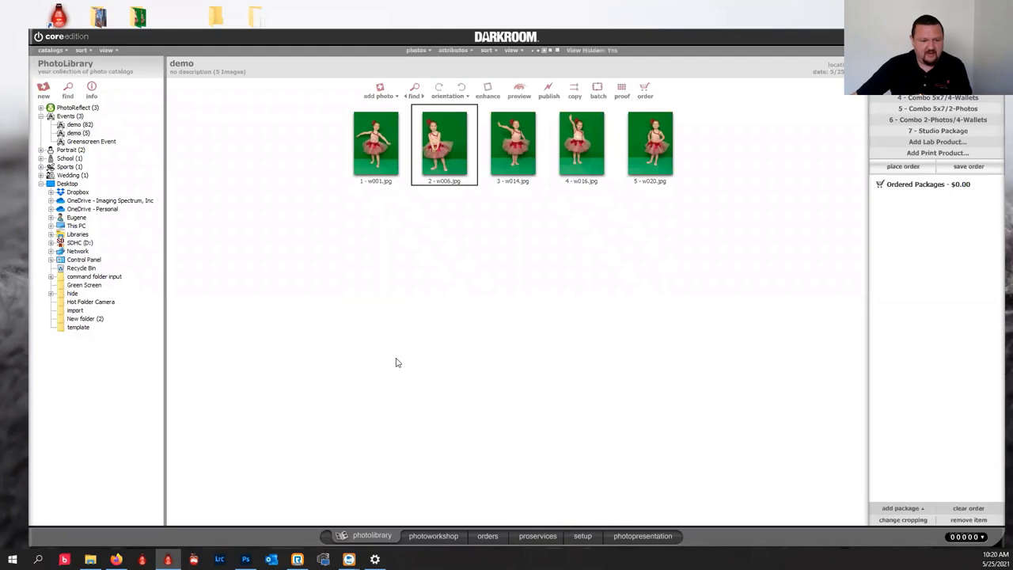
pyautogui.click(425, 536)
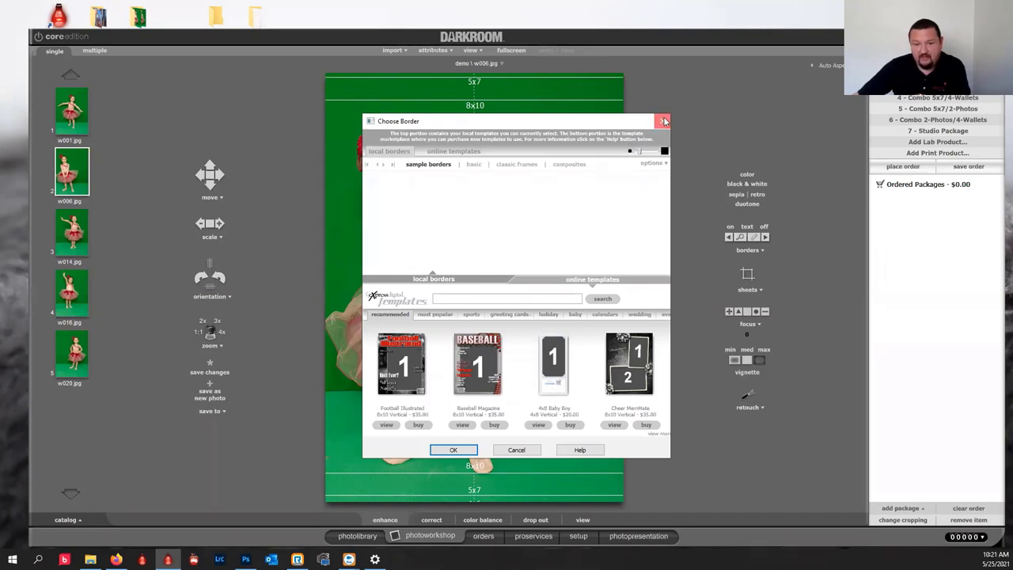
# Close the border chooser and borders list, then add a text object reading 'text'.
pyautogui.click(662, 121)
pyautogui.click(740, 236)
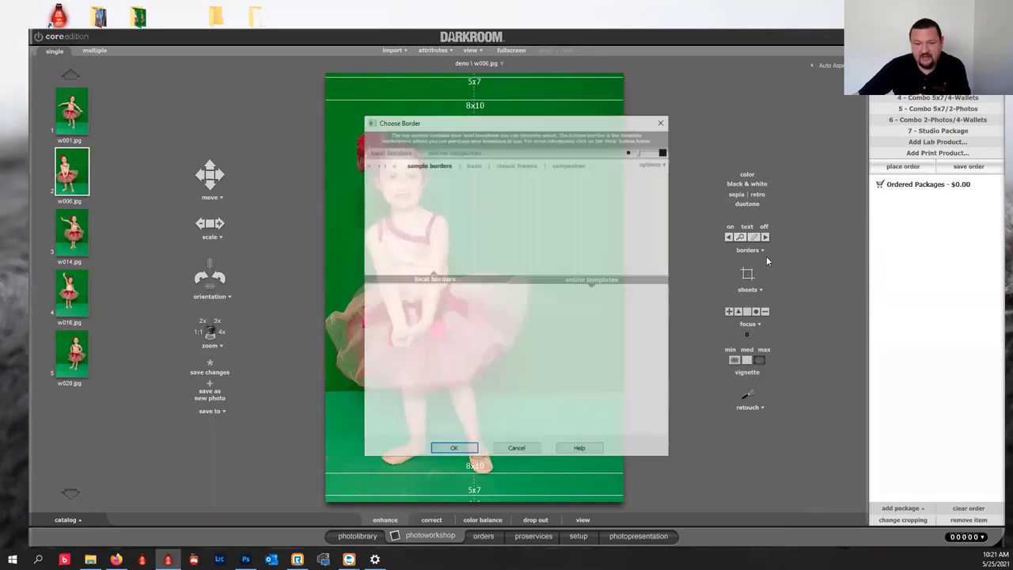
pyautogui.click(662, 120)
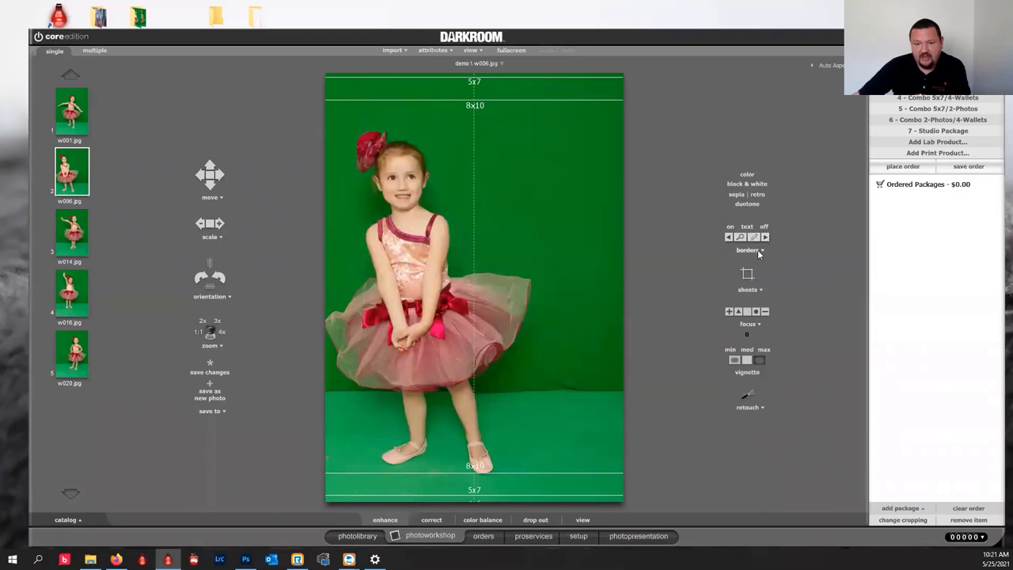
pyautogui.click(760, 250)
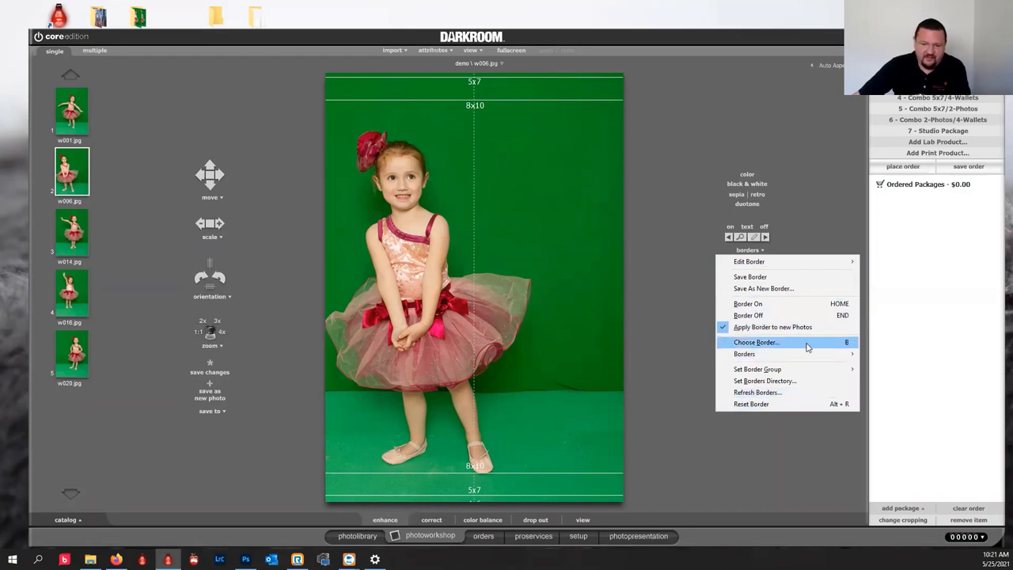
pyautogui.click(674, 146)
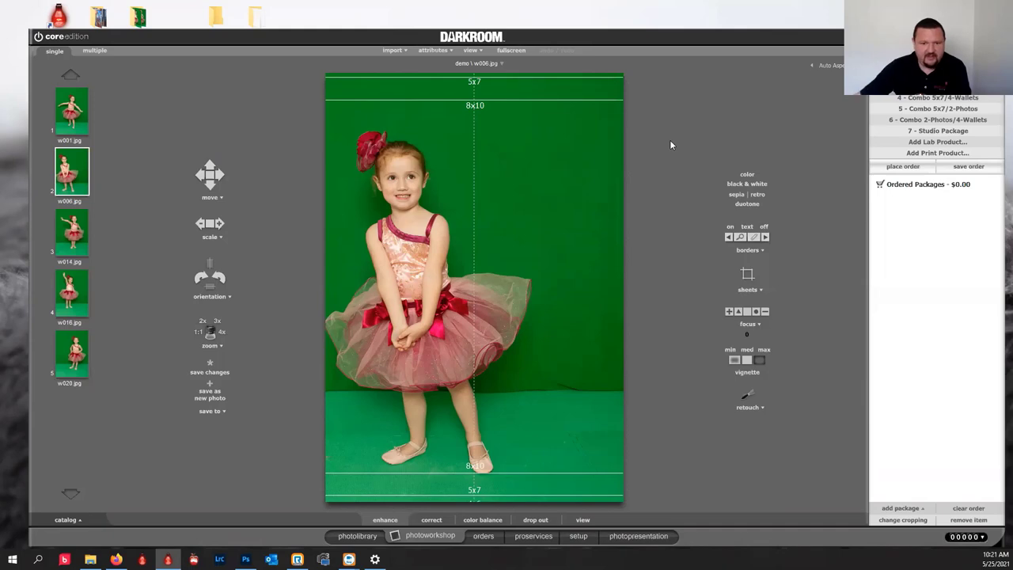
pyautogui.write('text')
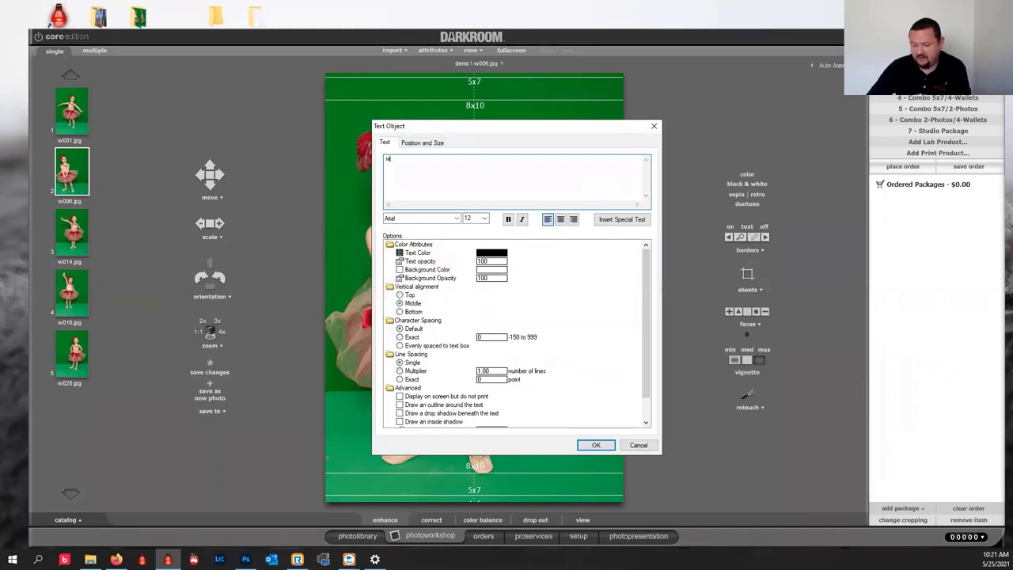
pyautogui.click(596, 445)
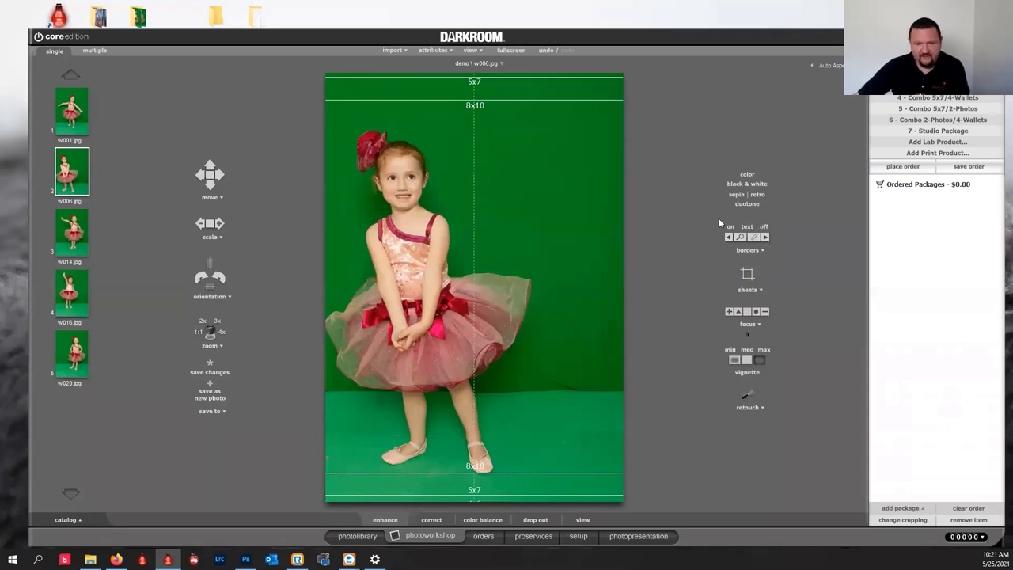
# Replace w006.jpg's green backdrop with the blue background from the green screens border category.
pyautogui.click(754, 250)
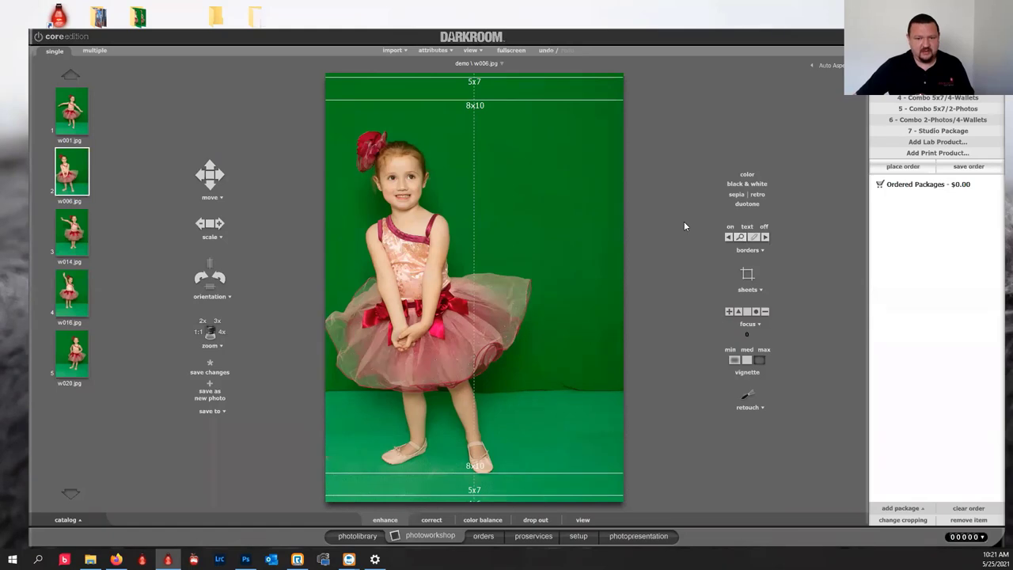
pyautogui.click(395, 165)
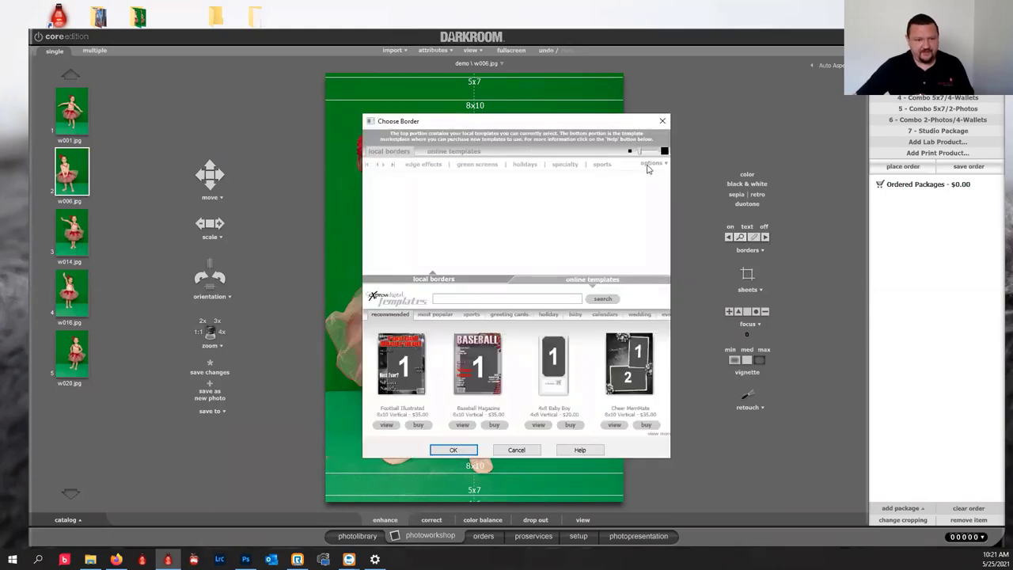
pyautogui.click(601, 165)
pyautogui.click(492, 166)
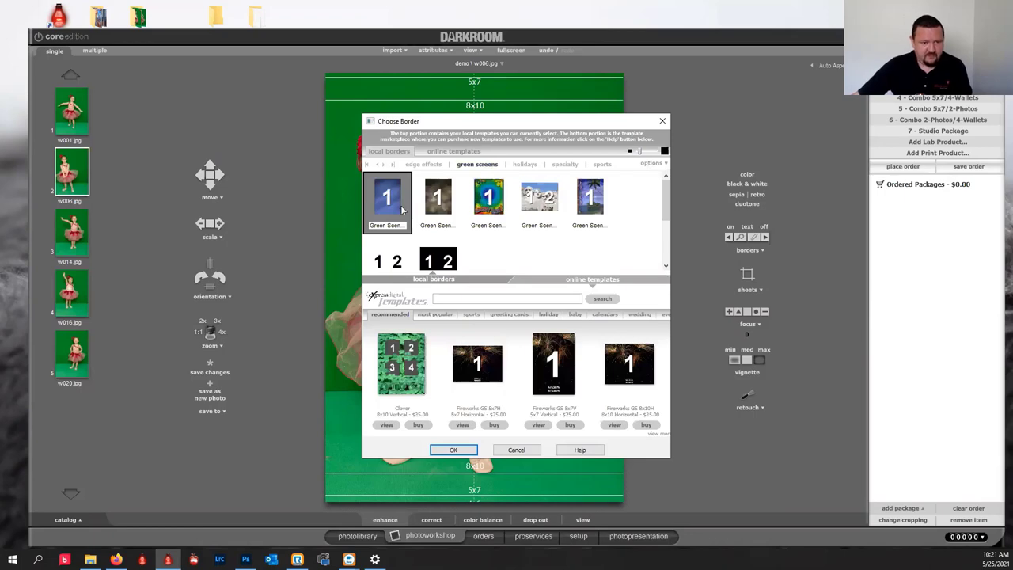
pyautogui.click(456, 449)
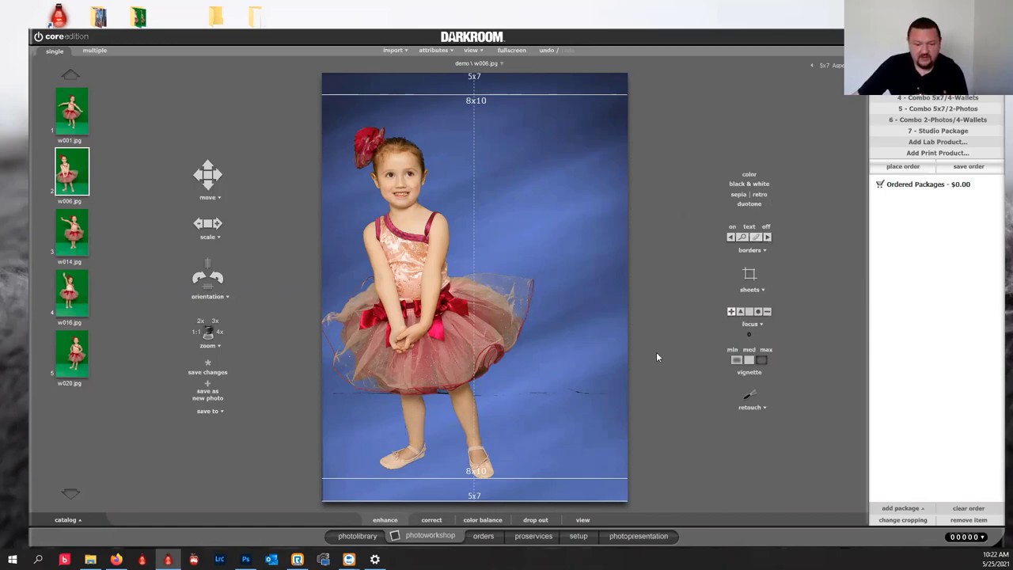
# Brush touch-ups into the dancer's chroma-key drop-out mask and save the retouches.
pyautogui.click(536, 520)
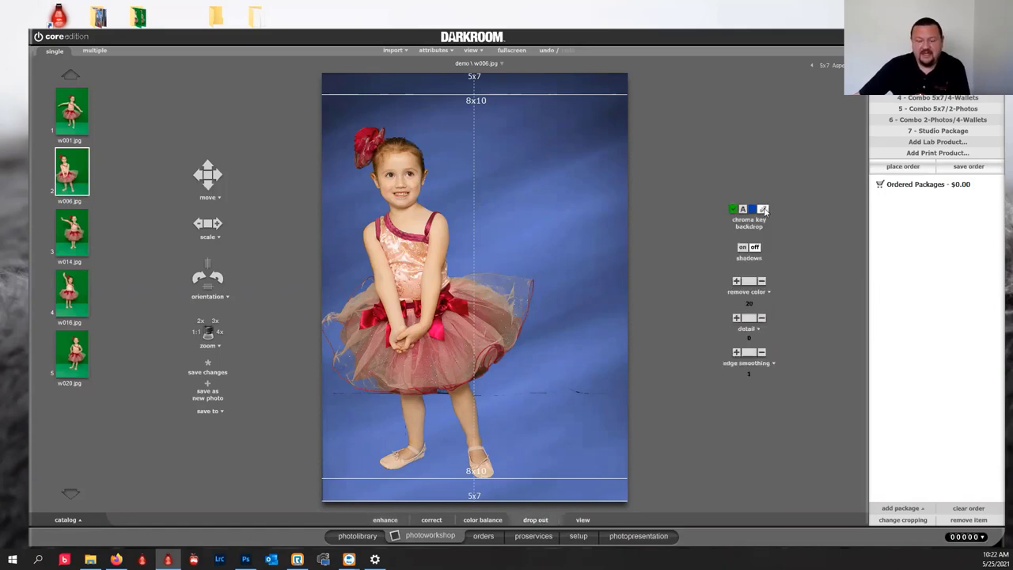
pyautogui.click(764, 210)
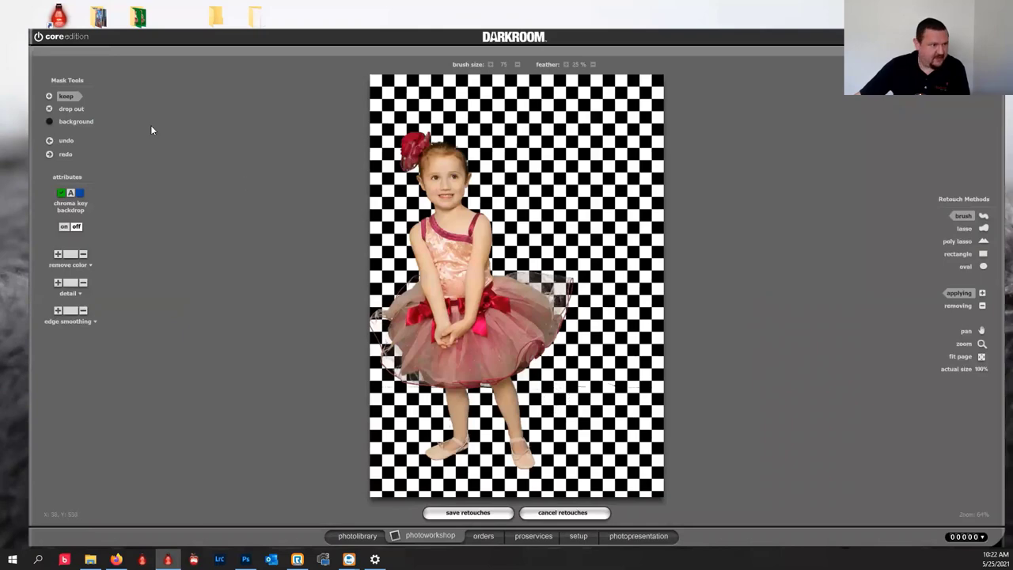
pyautogui.click(72, 109)
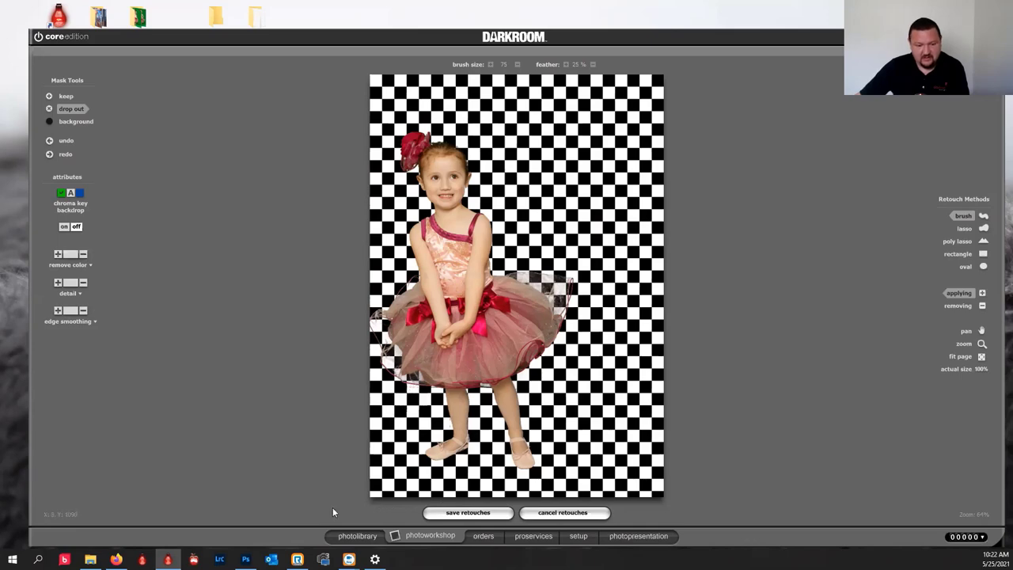
pyautogui.click(467, 513)
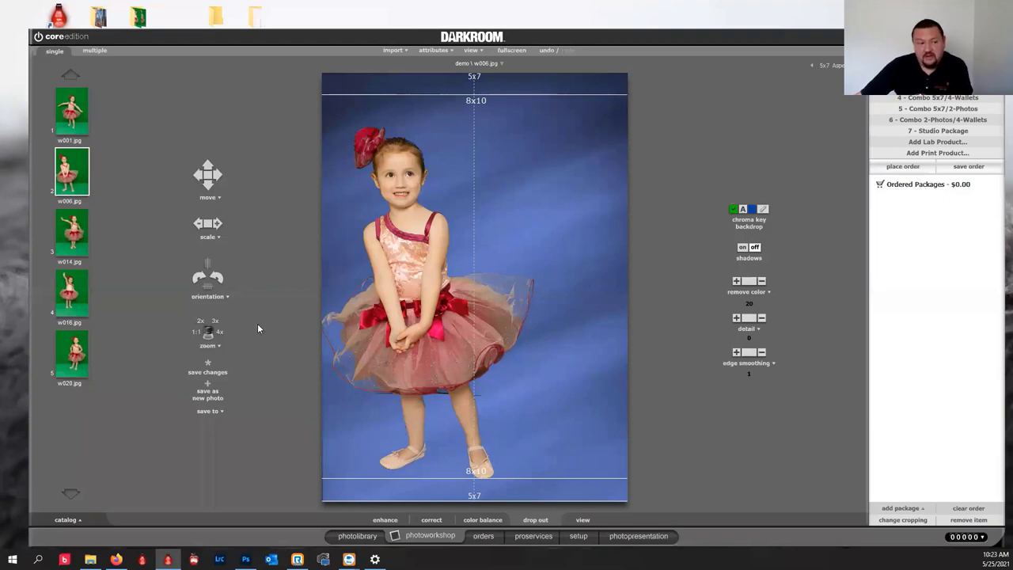
# Turn the border off and apply sepia toning to the dancer photo.
pyautogui.click(385, 520)
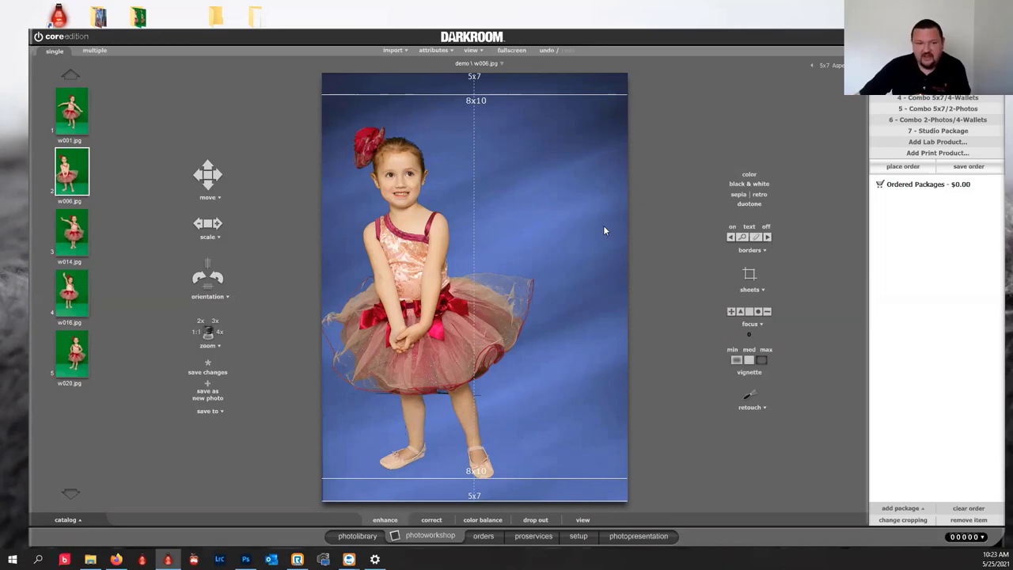
pyautogui.click(739, 197)
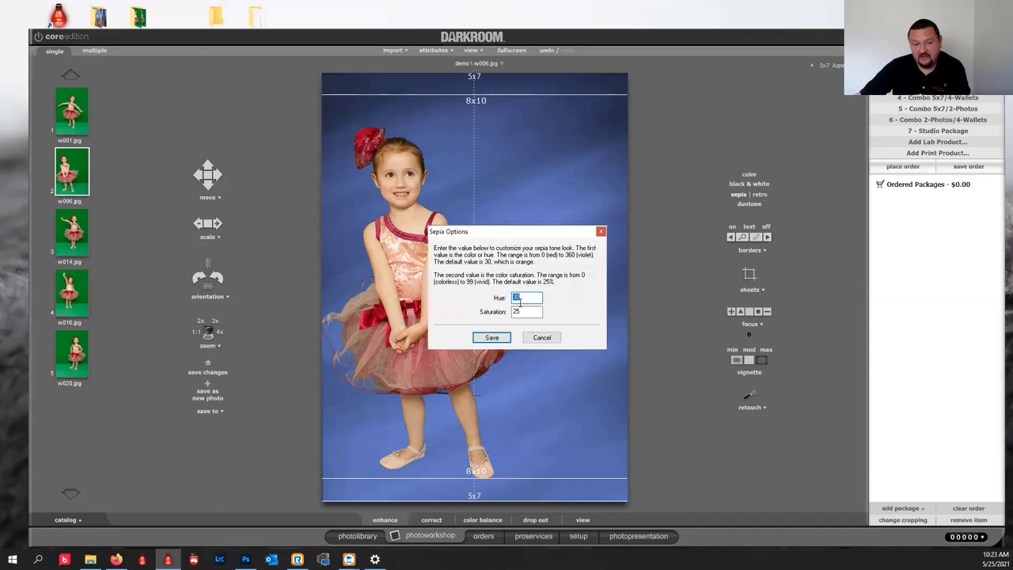
pyautogui.click(550, 339)
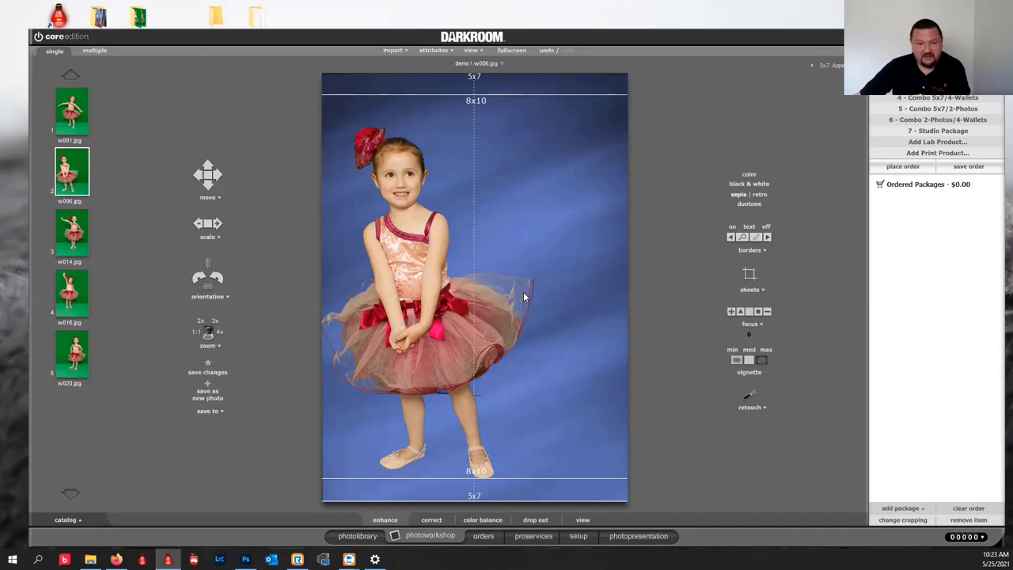
pyautogui.click(766, 229)
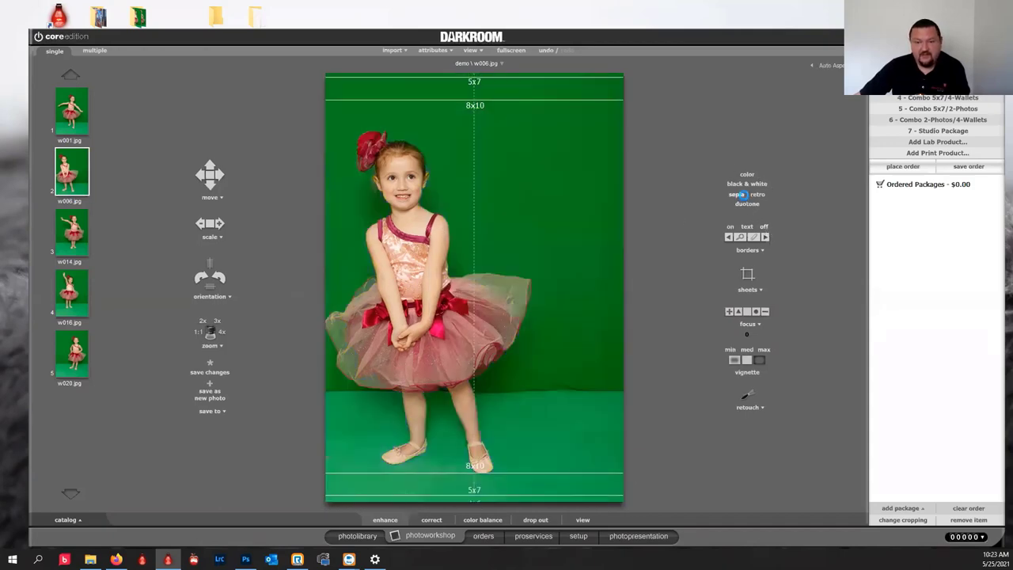
pyautogui.click(742, 194)
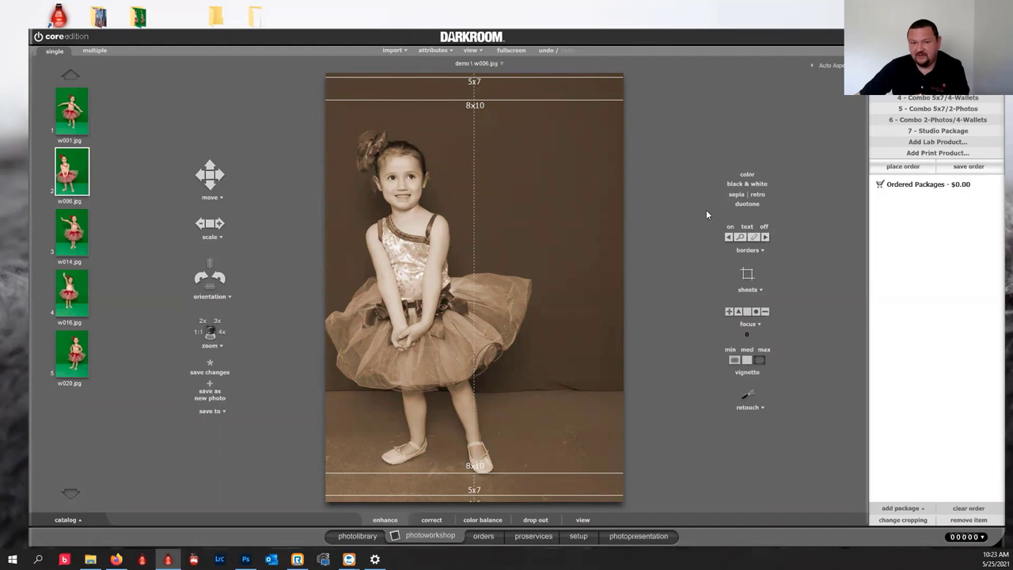
# Set the sepia tone to Hue 20 and Saturation 14 and save it.
pyautogui.click(737, 196)
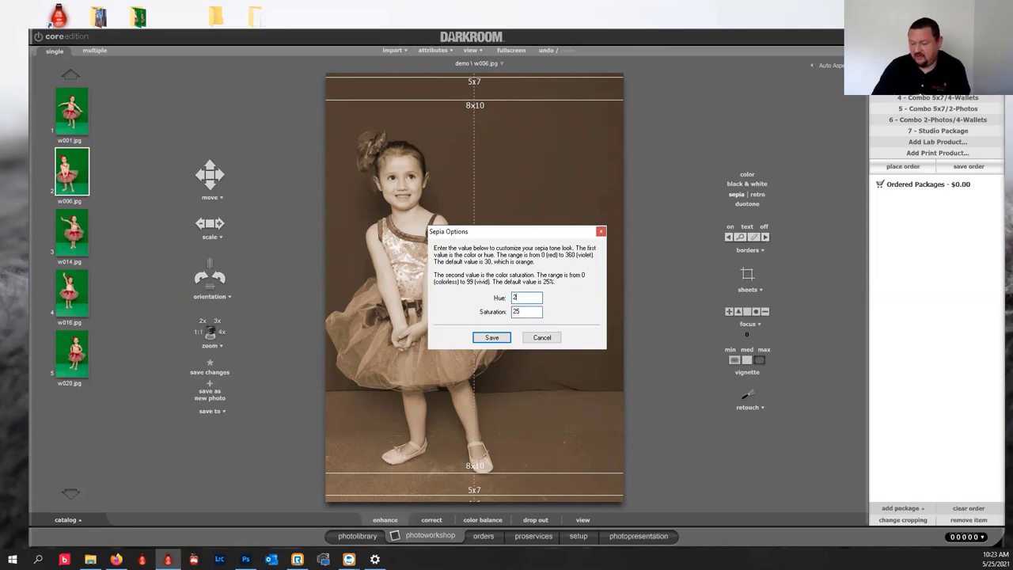
pyautogui.write('20')
pyautogui.press('Tab')
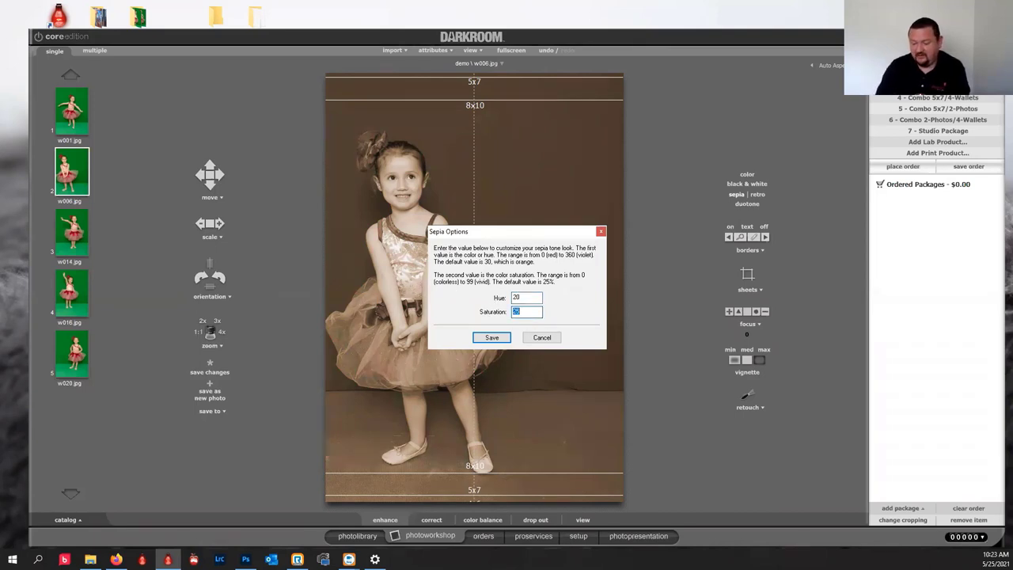
pyautogui.write('14')
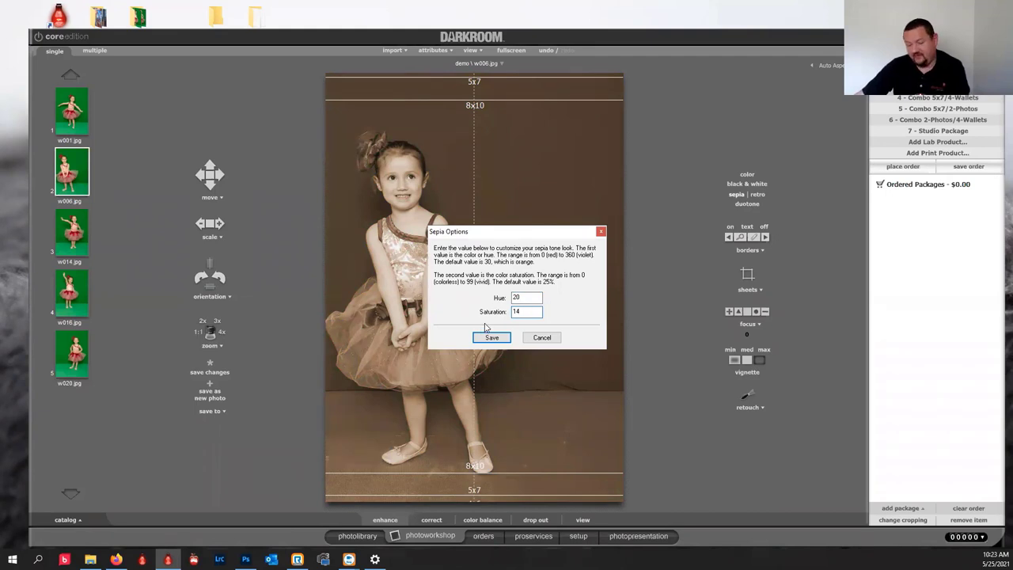
pyautogui.click(491, 338)
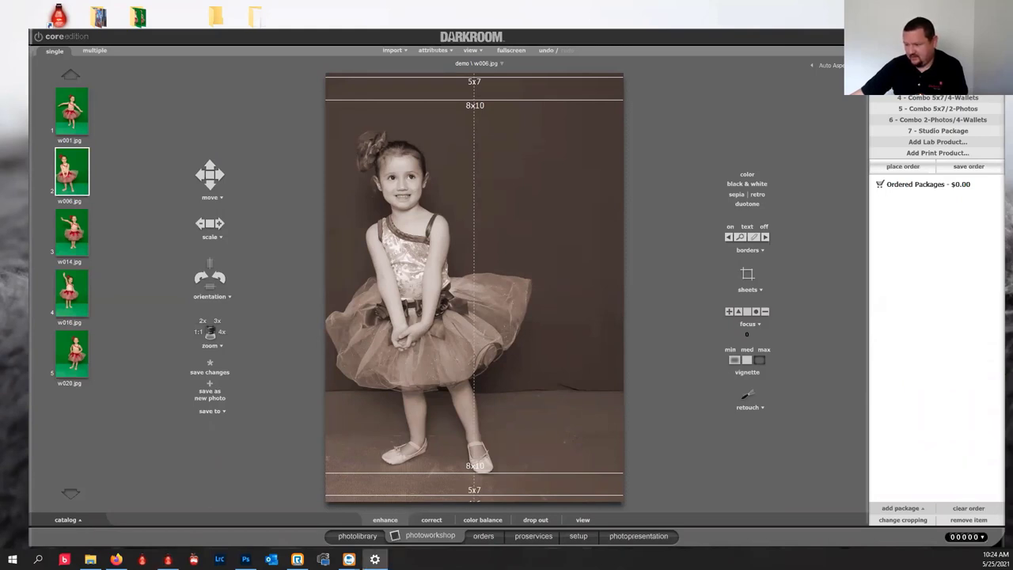
pyautogui.hotkey('alt', 'Tab')
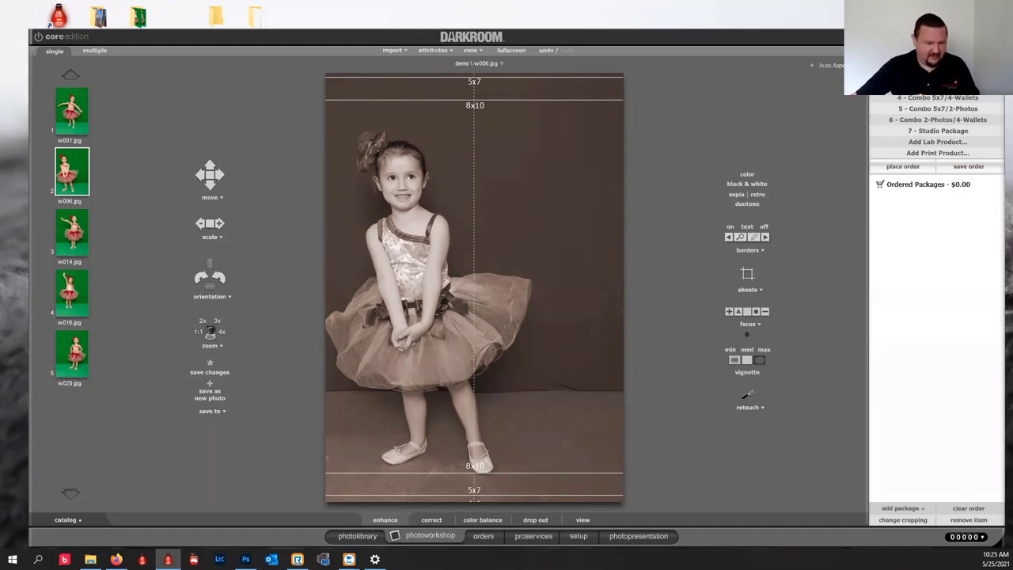
# Show Setup's Package Groups and expand Standard (default) to list packages like Single 8x10.
pyautogui.click(582, 537)
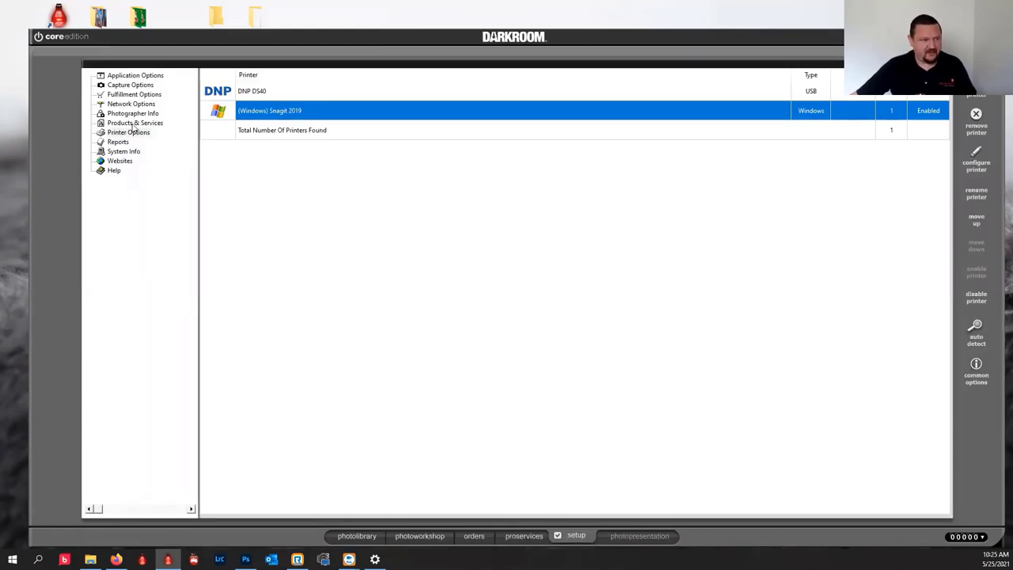
pyautogui.click(130, 124)
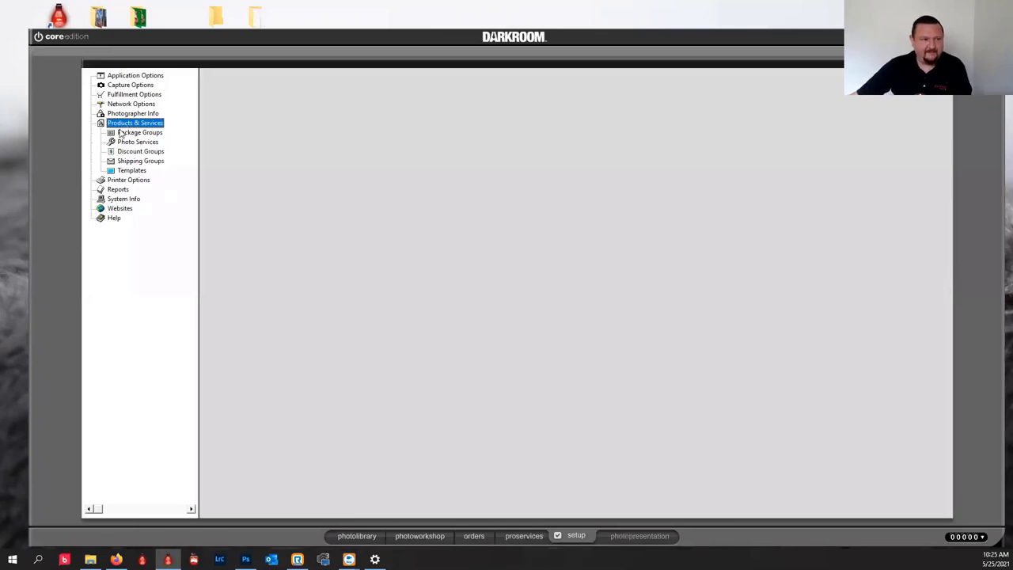
pyautogui.click(123, 132)
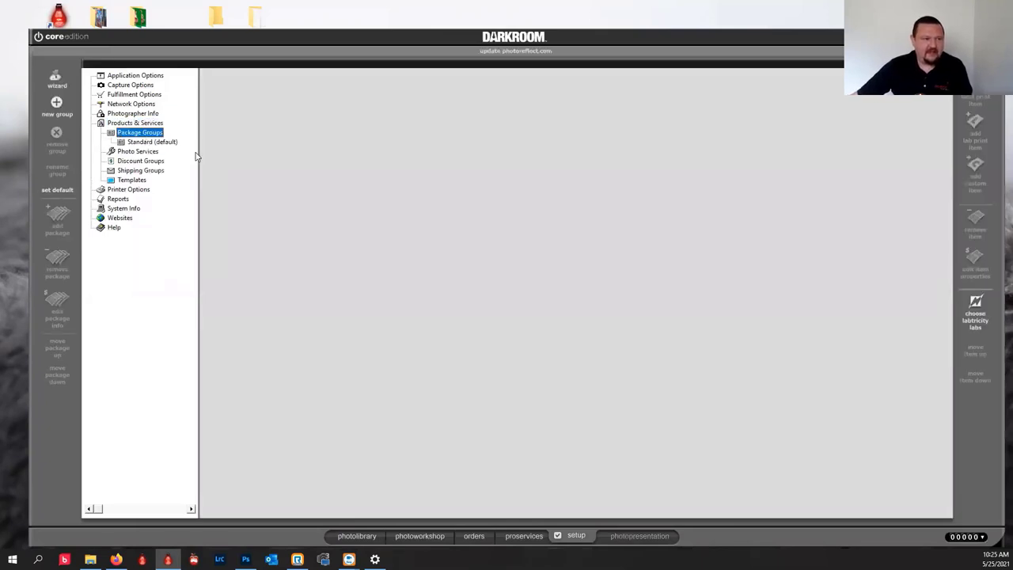
pyautogui.click(141, 143)
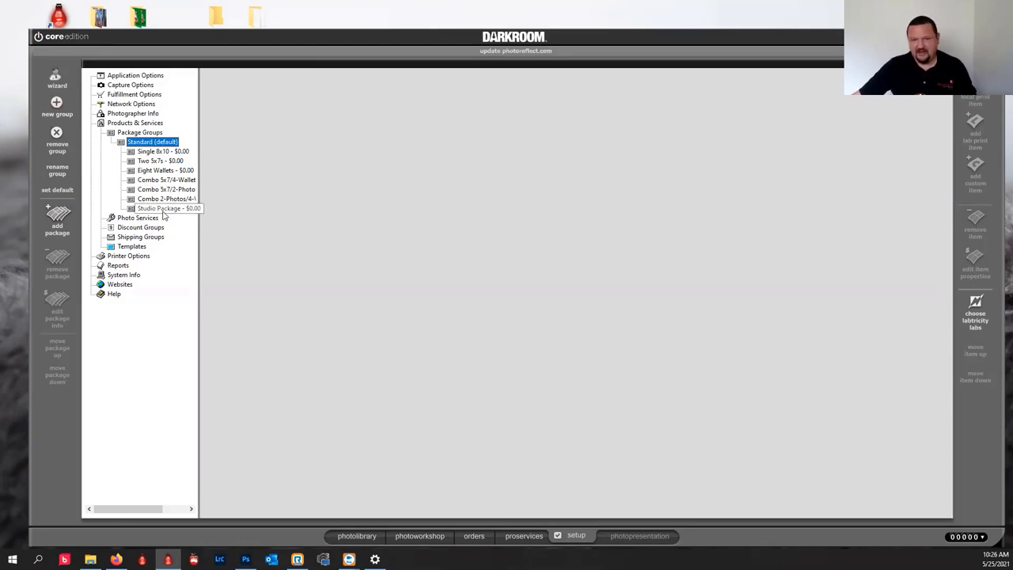
# Create the 'My Packages' group with 'Show the Add Local Print Items option' ticked.
pyautogui.click(55, 103)
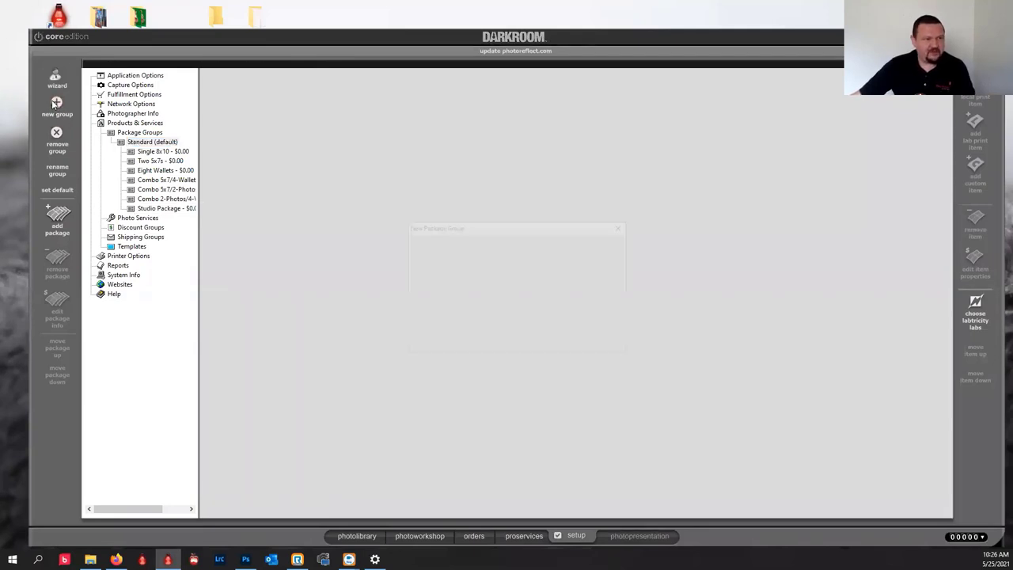
pyautogui.write('M')
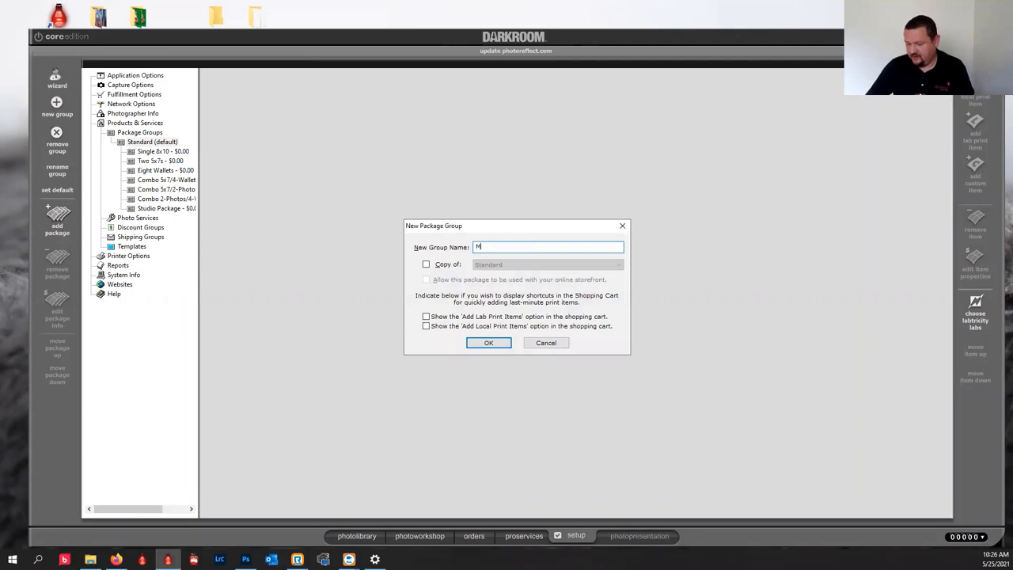
pyautogui.write('y Pac')
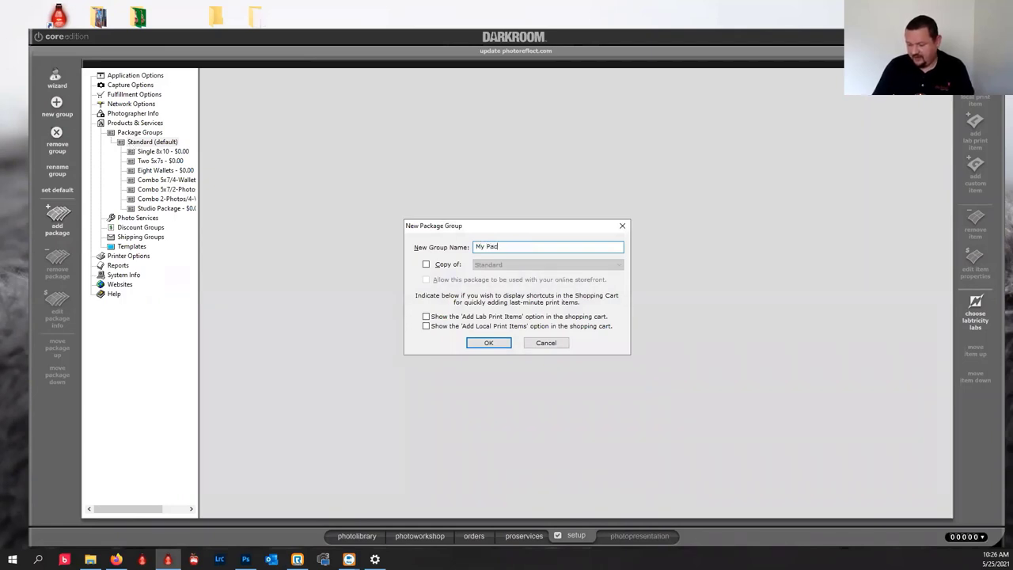
pyautogui.write('kages')
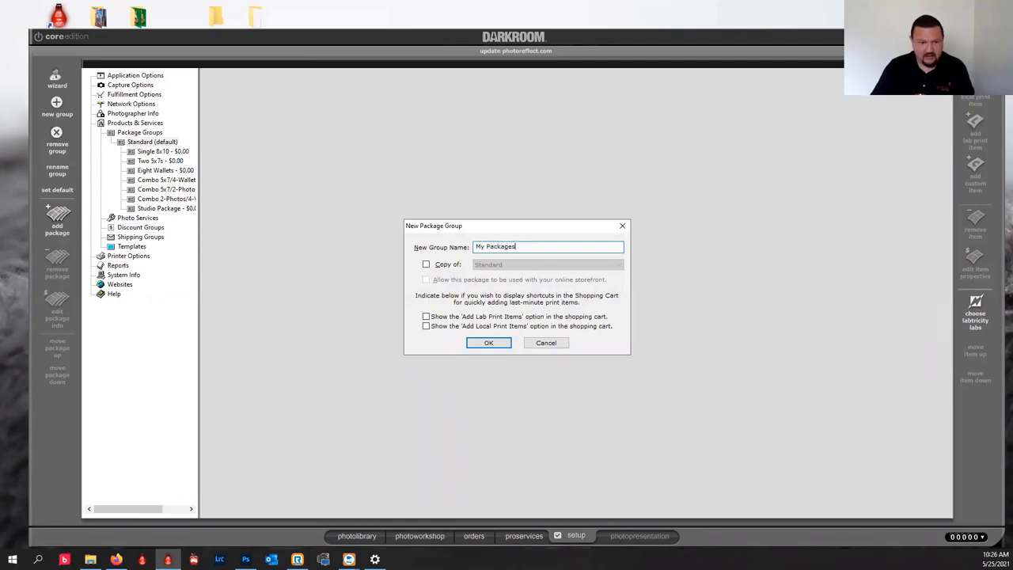
pyautogui.click(488, 344)
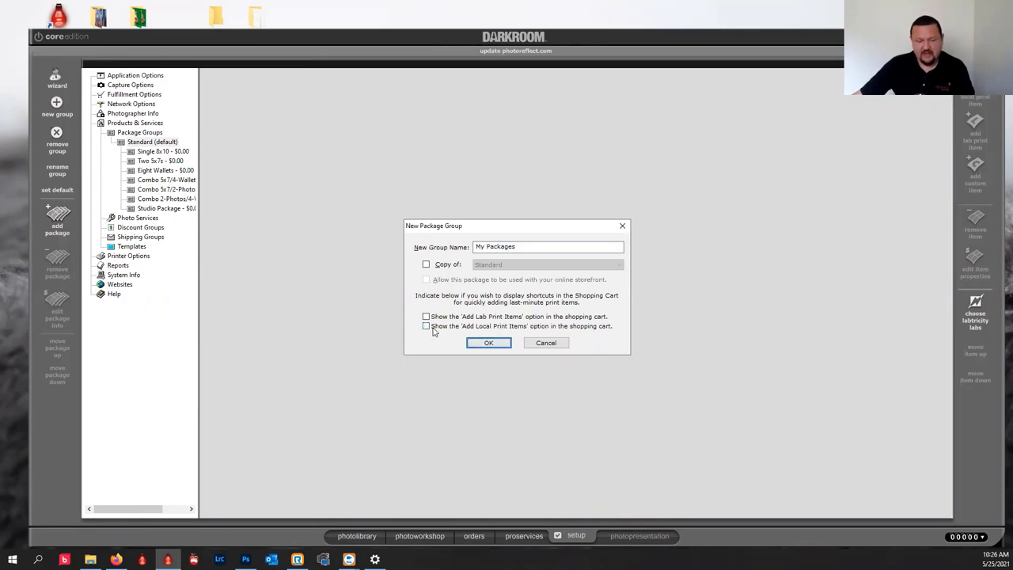
pyautogui.click(428, 327)
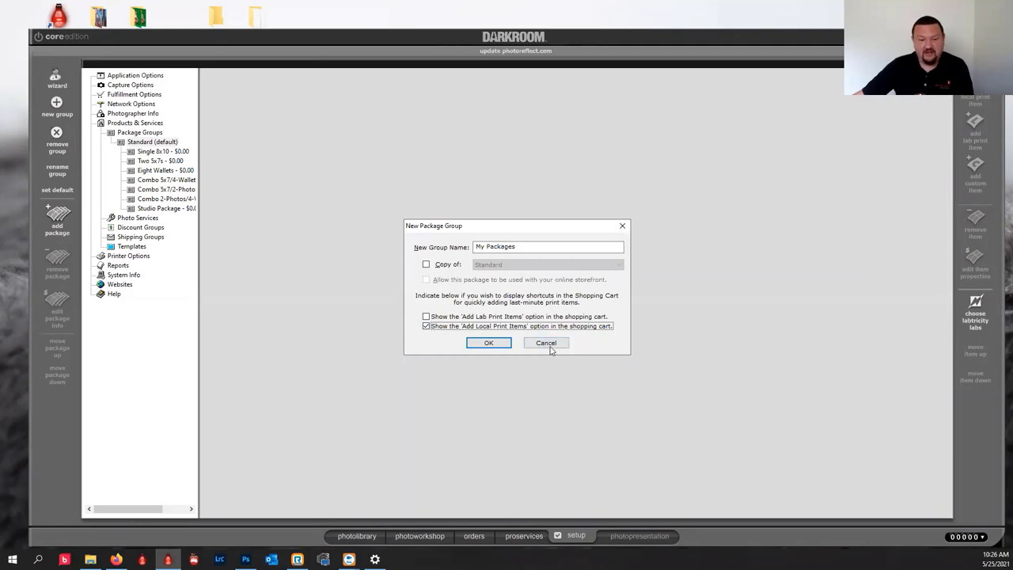
pyautogui.click(478, 346)
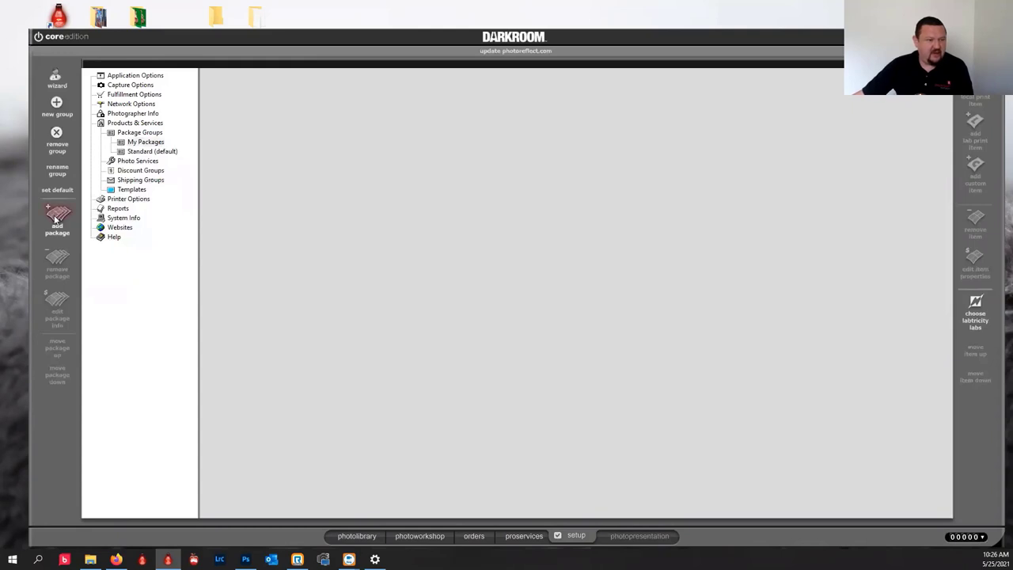
# Add a new package to My Packages named '4x6 quick' with Quick Print ticked.
pyautogui.click(146, 142)
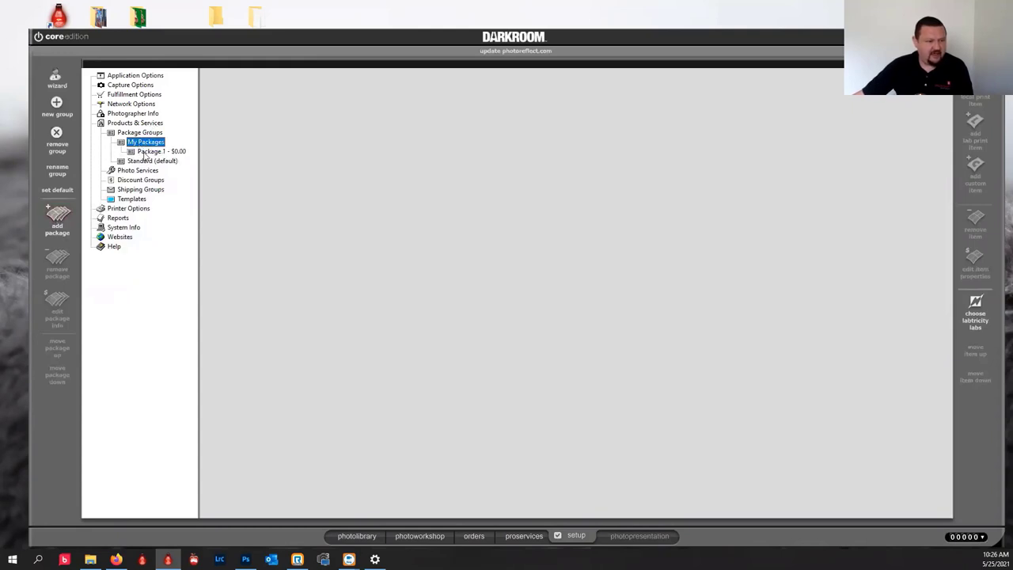
pyautogui.click(144, 152)
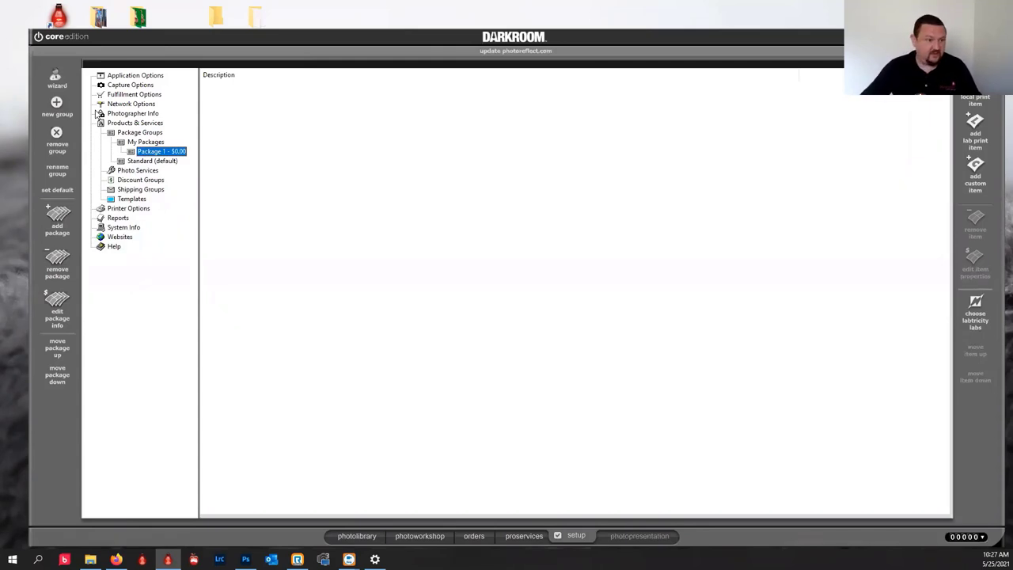
pyautogui.doubleClick(160, 151)
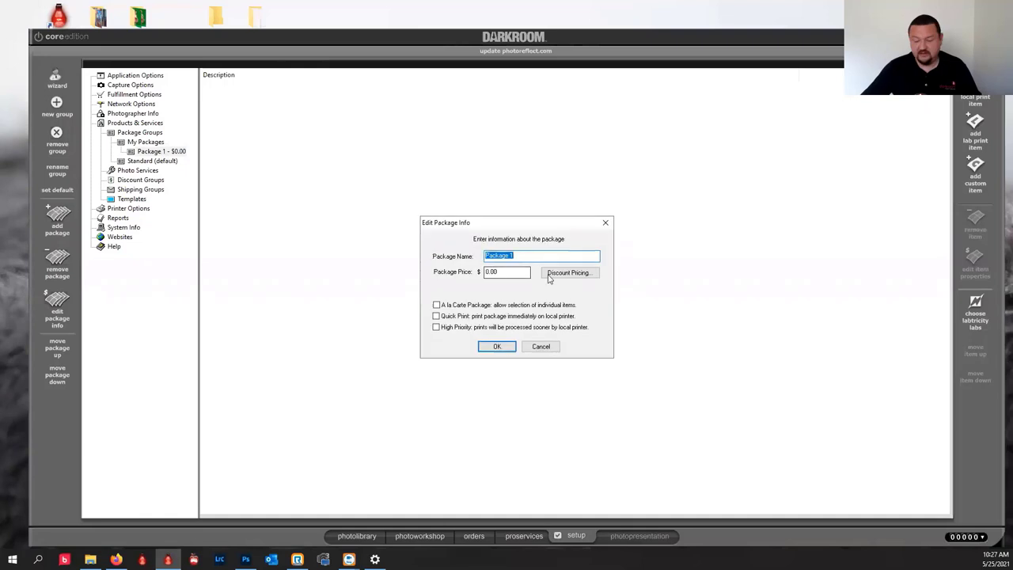
pyautogui.write('4x')
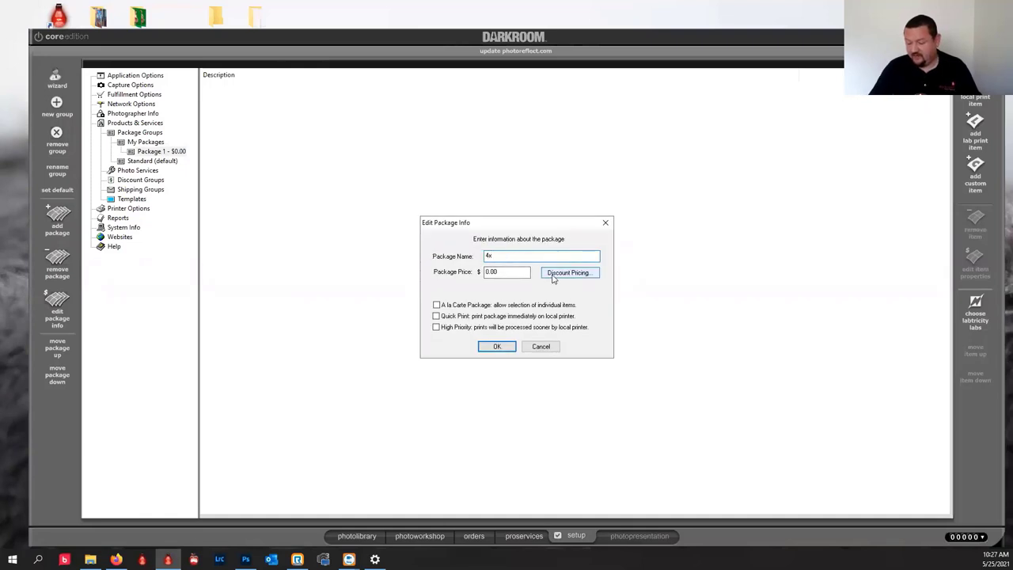
pyautogui.write('6')
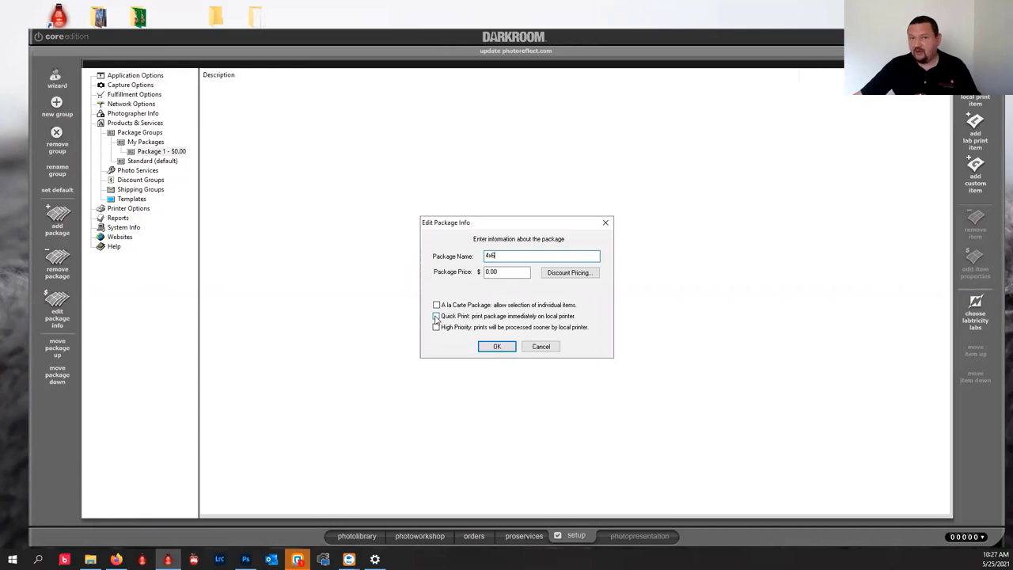
pyautogui.click(436, 316)
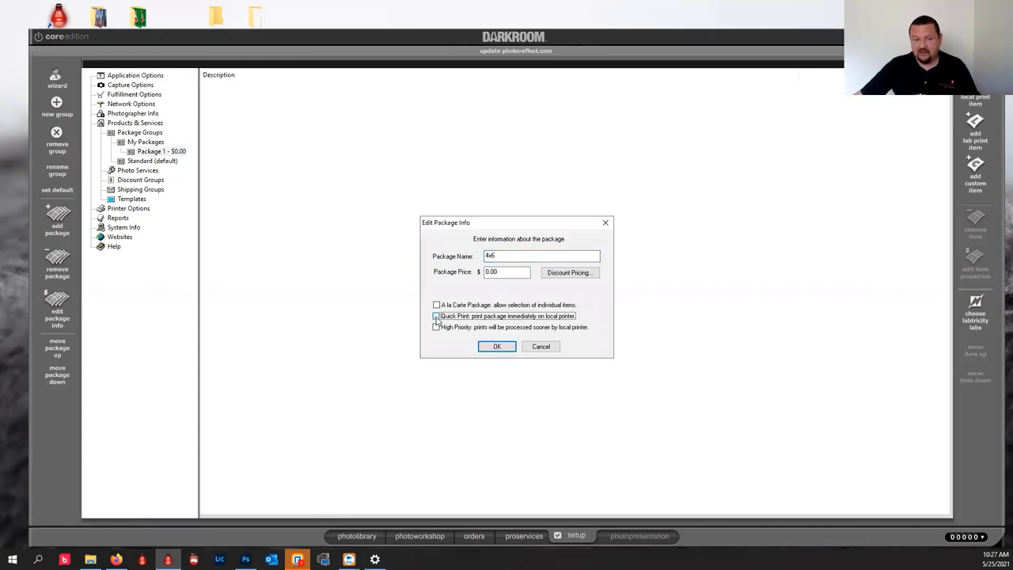
pyautogui.click(436, 317)
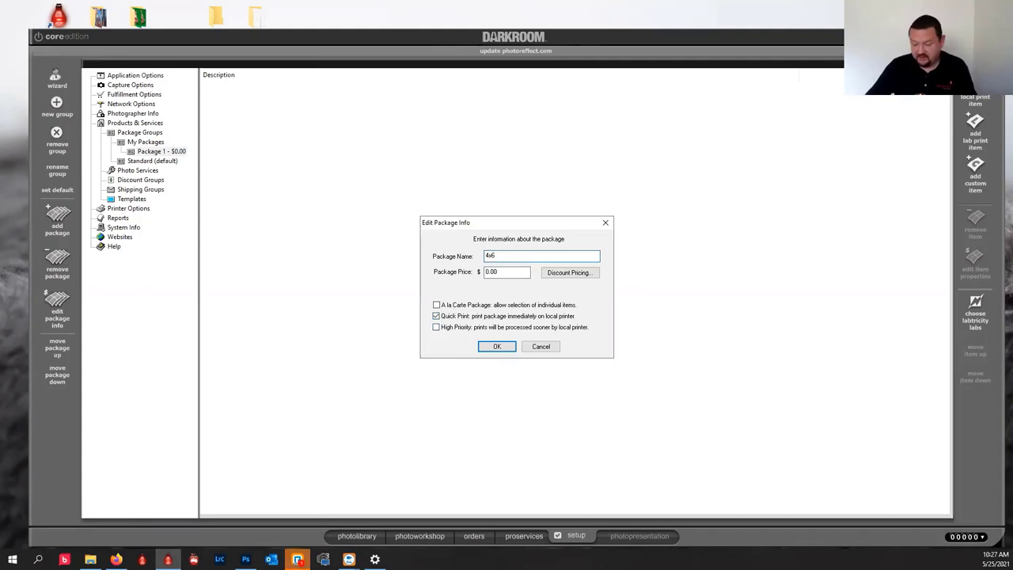
pyautogui.write('qu')
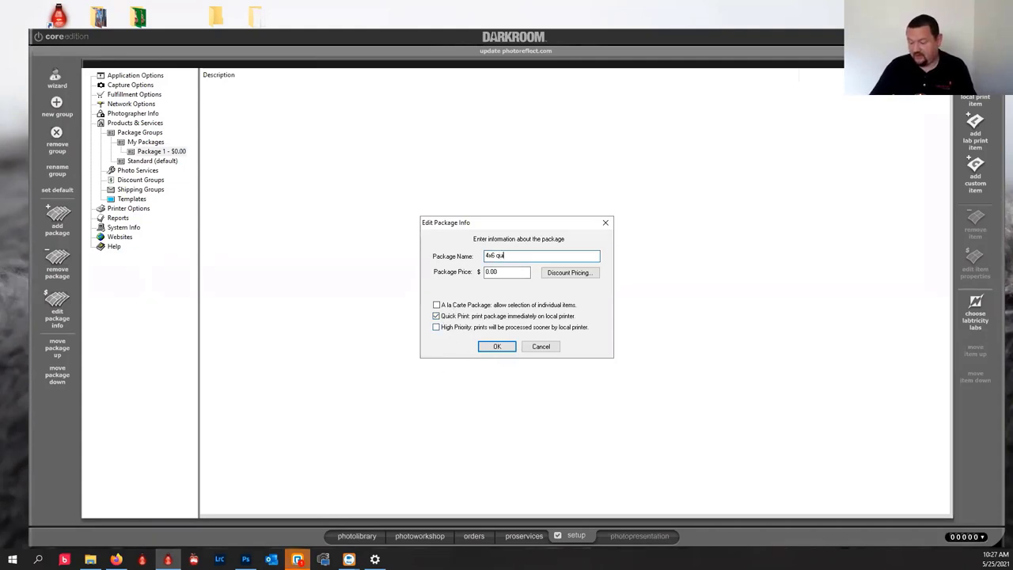
pyautogui.write('ick')
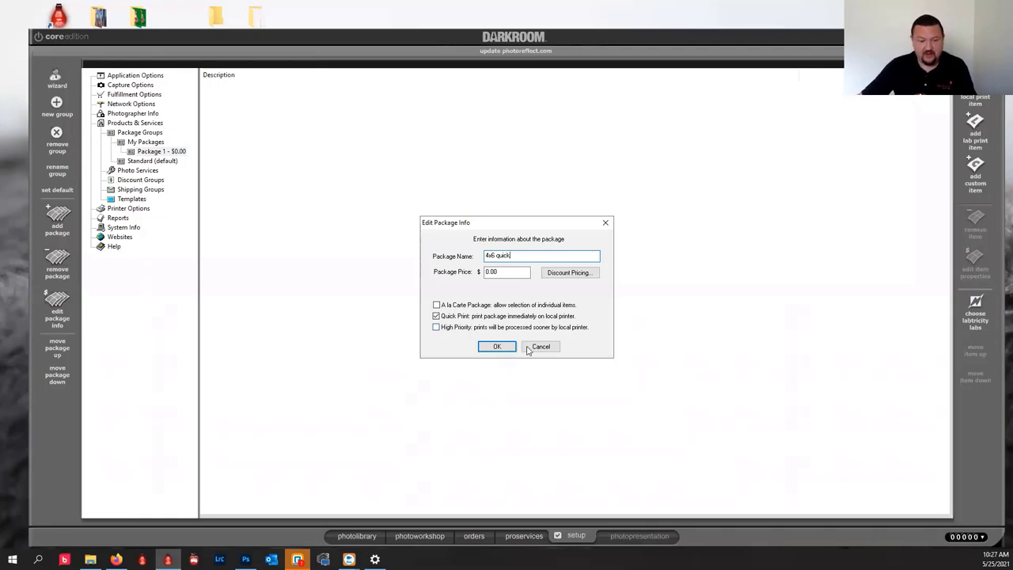
pyautogui.click(497, 348)
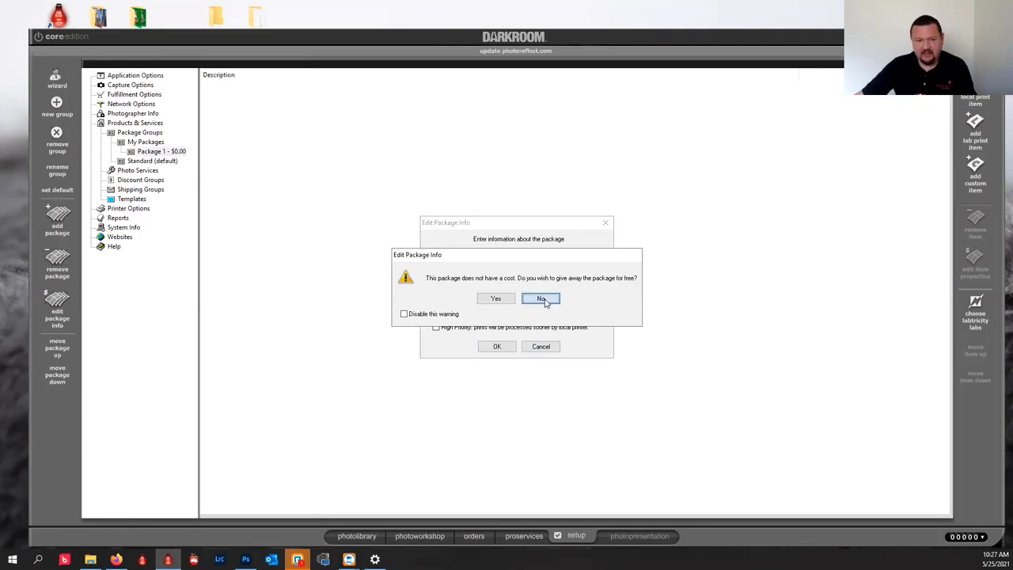
# Accept offering 4x6 quick free at $0.00 and choose the 4x6 print size.
pyautogui.click(544, 300)
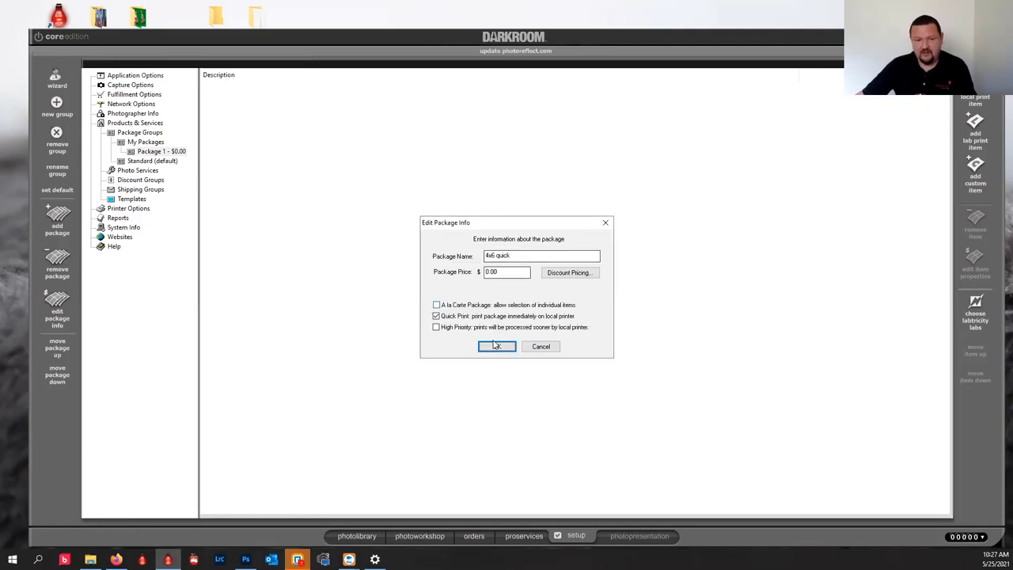
pyautogui.click(497, 346)
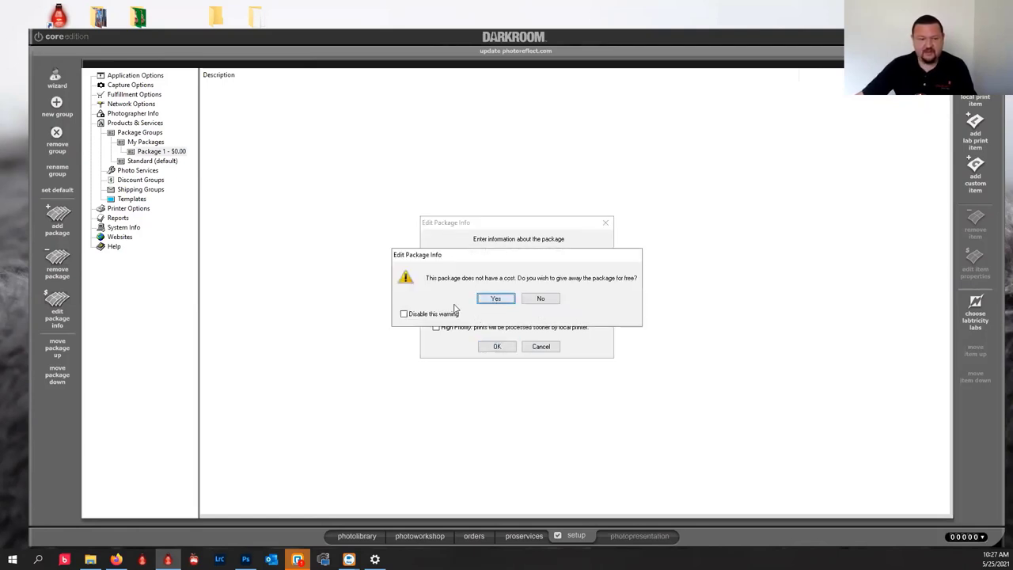
pyautogui.click(496, 298)
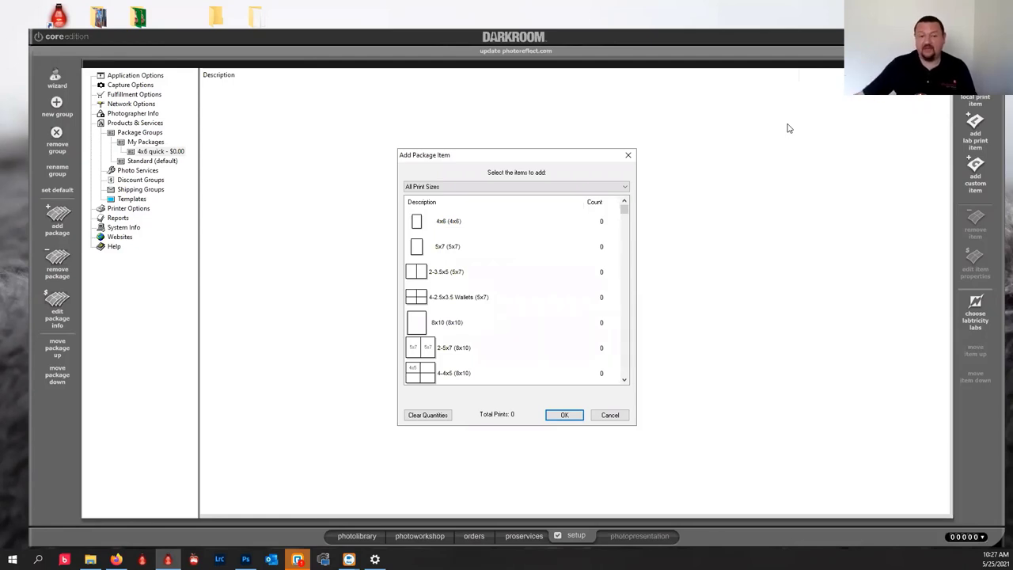
pyautogui.click(423, 222)
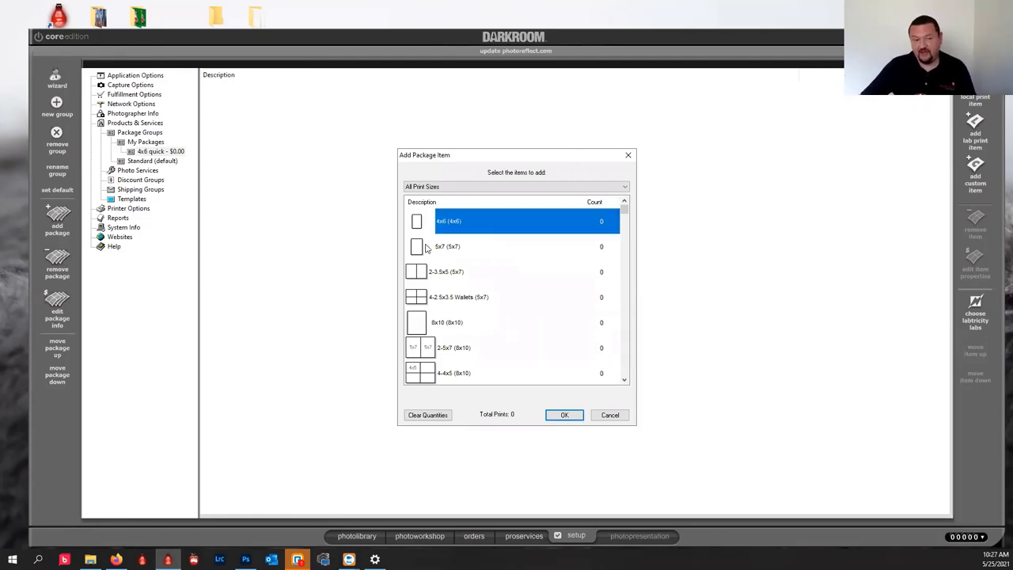
pyautogui.click(564, 415)
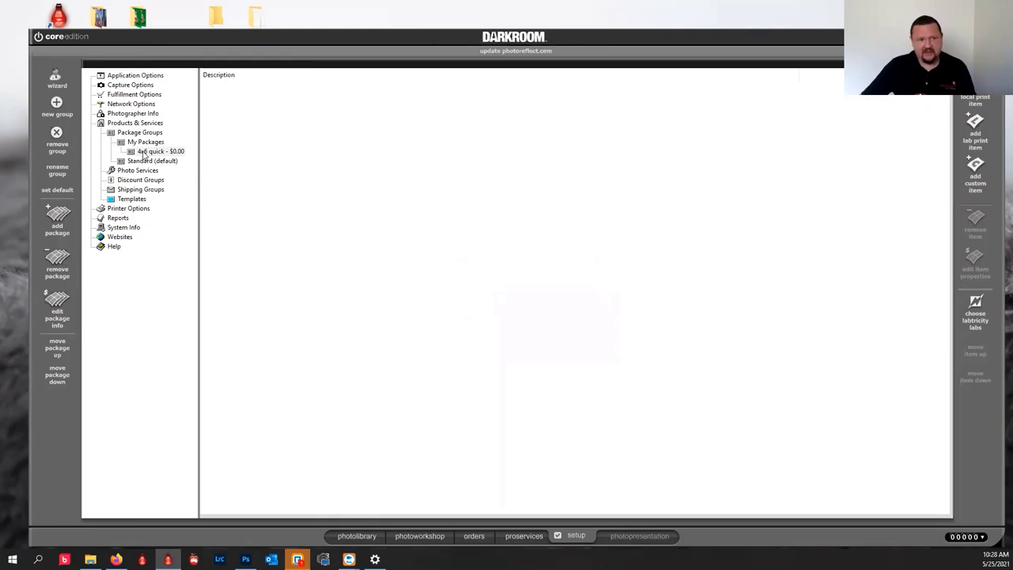
# Add a 4x6 (4x6) lab print item with count 1 to the 4x6 quick package.
pyautogui.click(139, 152)
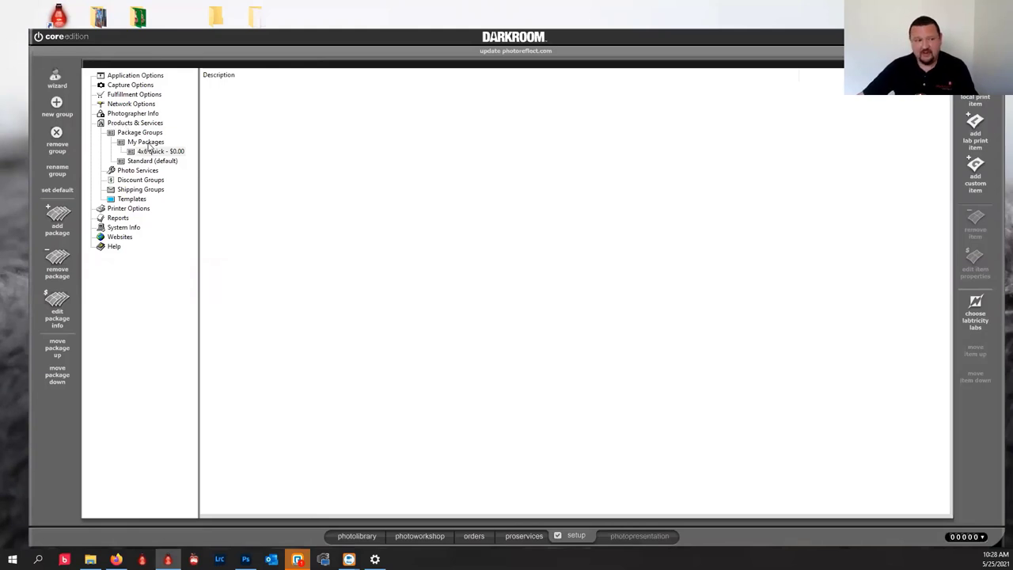
pyautogui.click(134, 144)
pyautogui.doubleClick(152, 143)
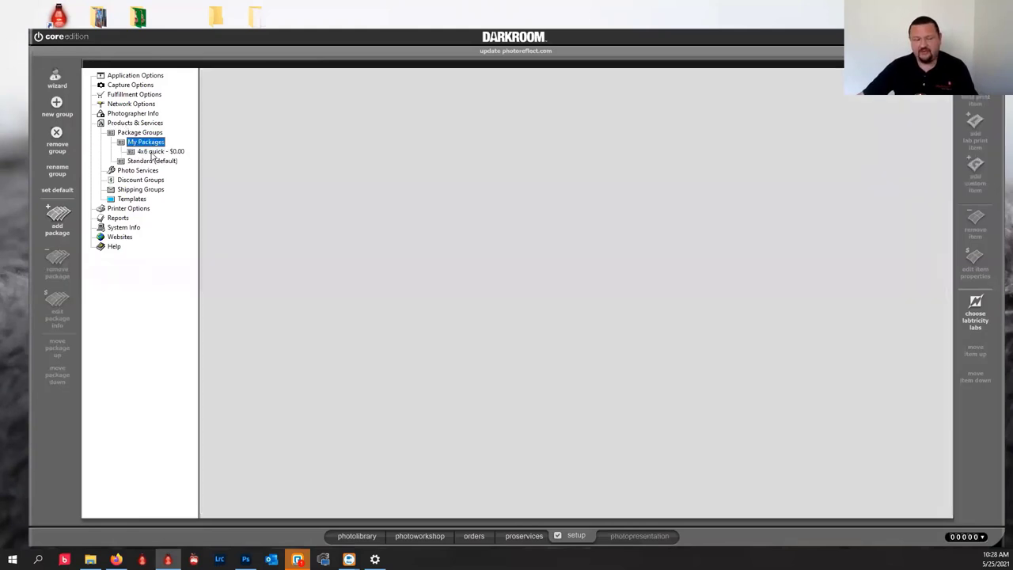
pyautogui.click(156, 152)
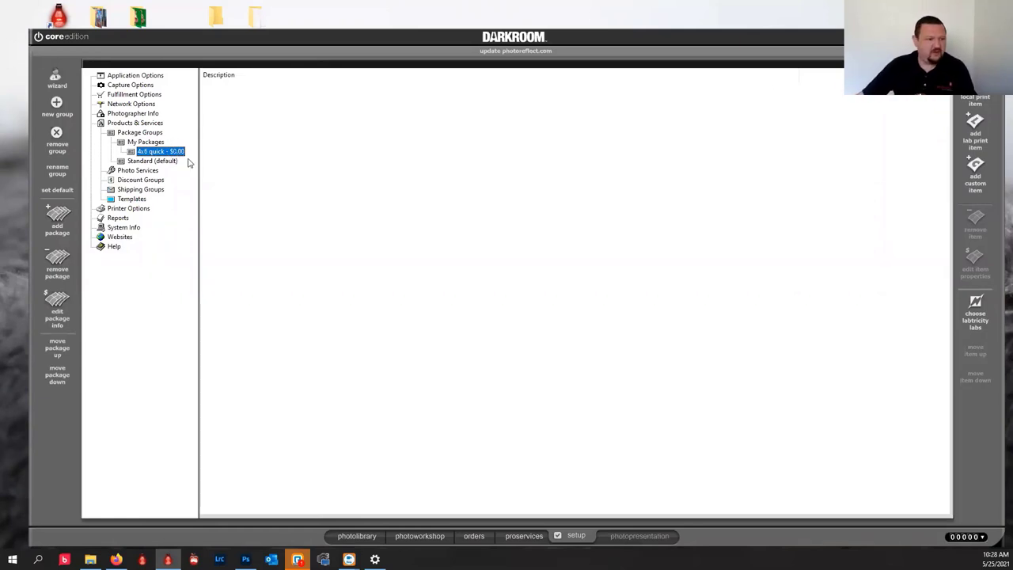
pyautogui.click(142, 142)
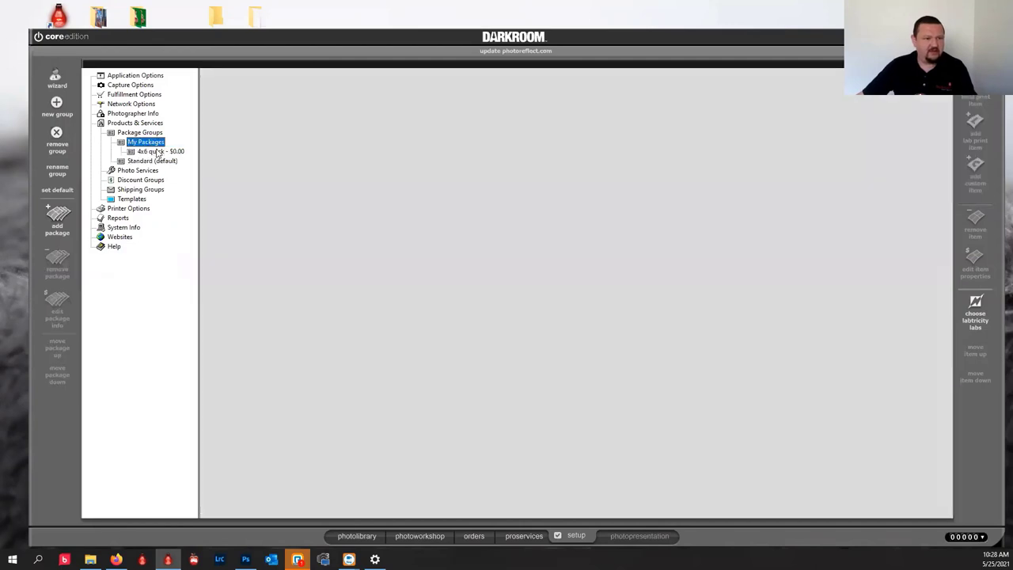
pyautogui.click(157, 151)
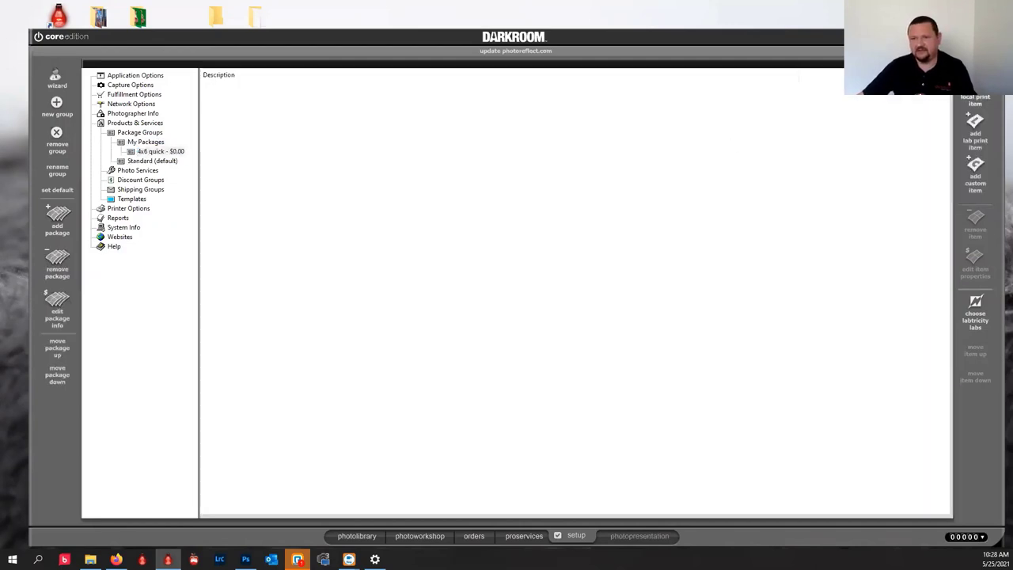
pyautogui.click(458, 221)
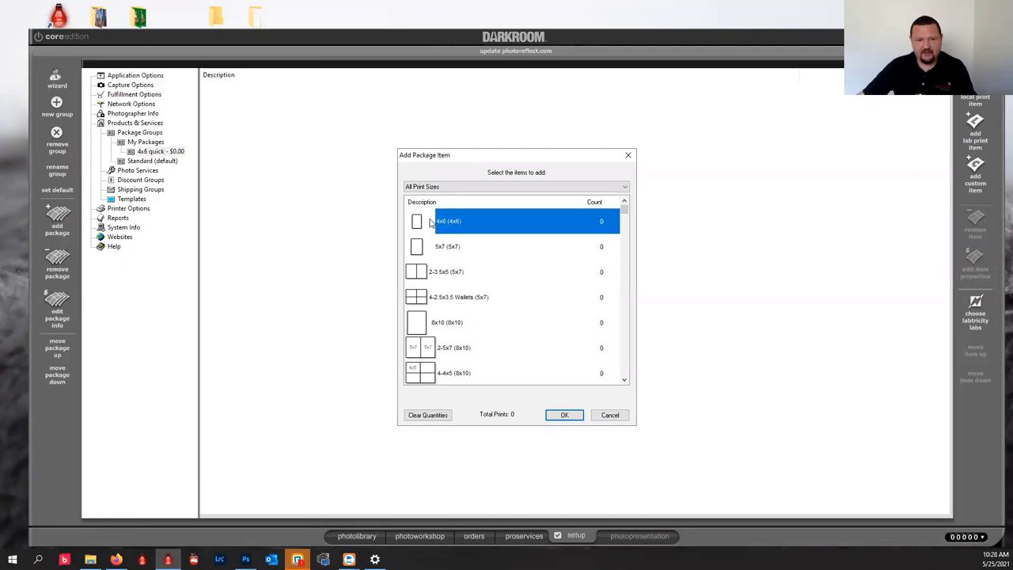
pyautogui.write('1')
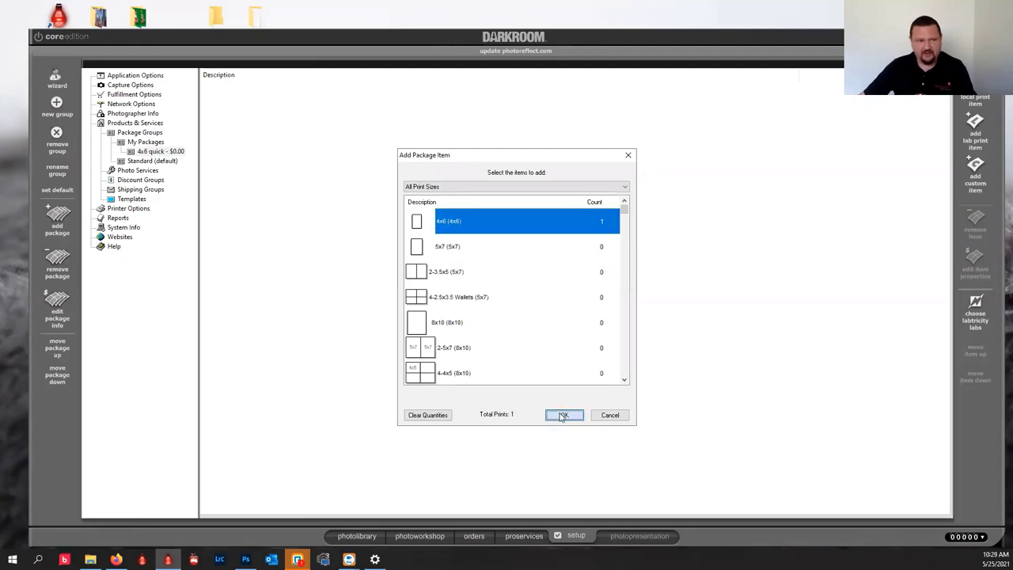
pyautogui.click(565, 415)
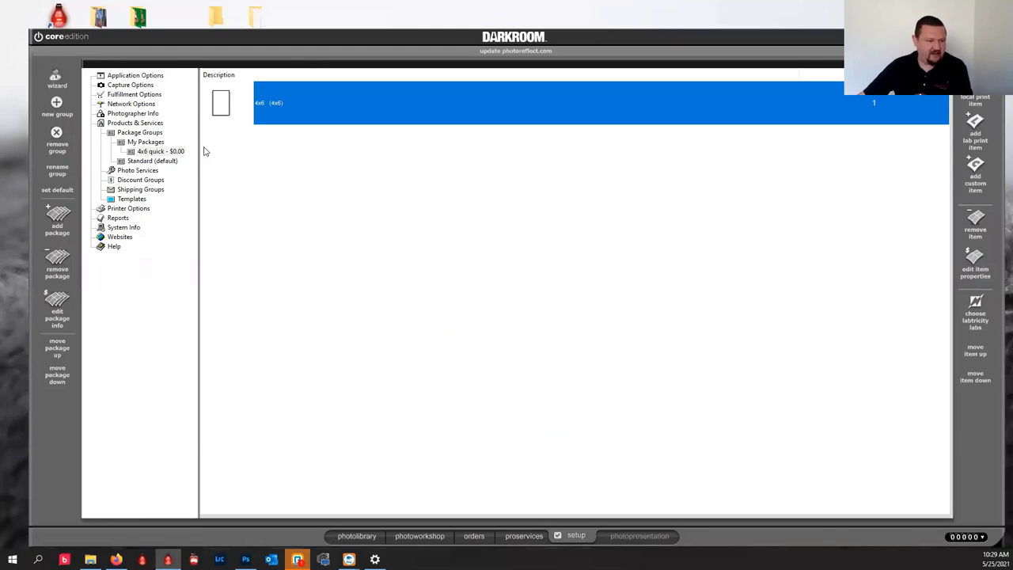
# Create a new '5x7' package in My Packages with Quick Print ticked.
pyautogui.click(57, 220)
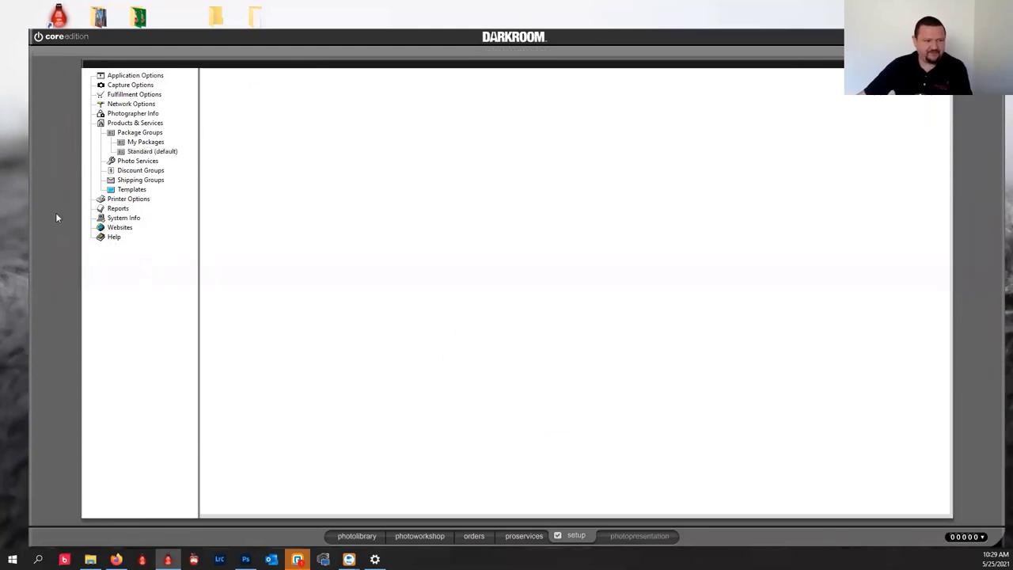
pyautogui.write('5')
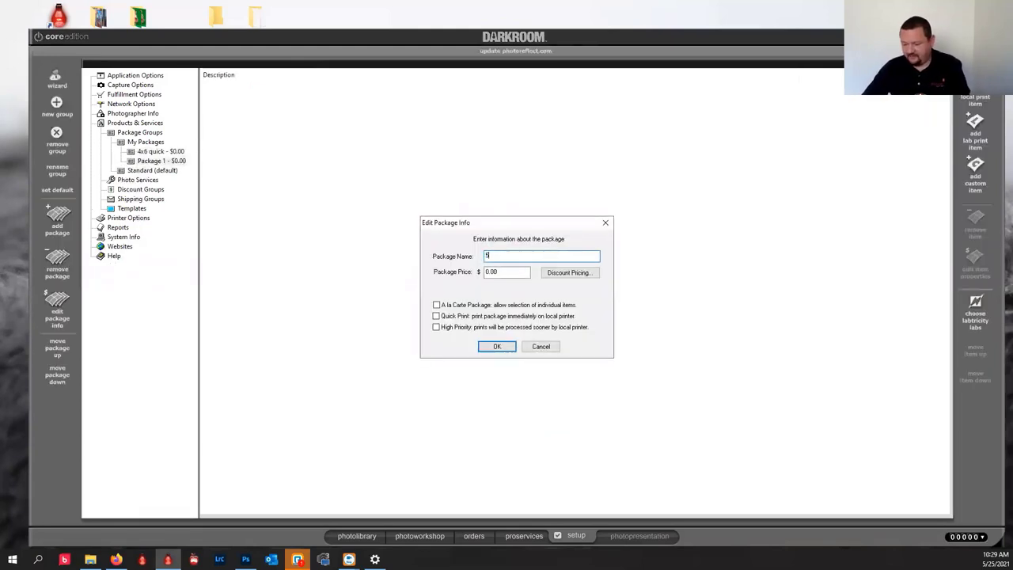
pyautogui.write('x7')
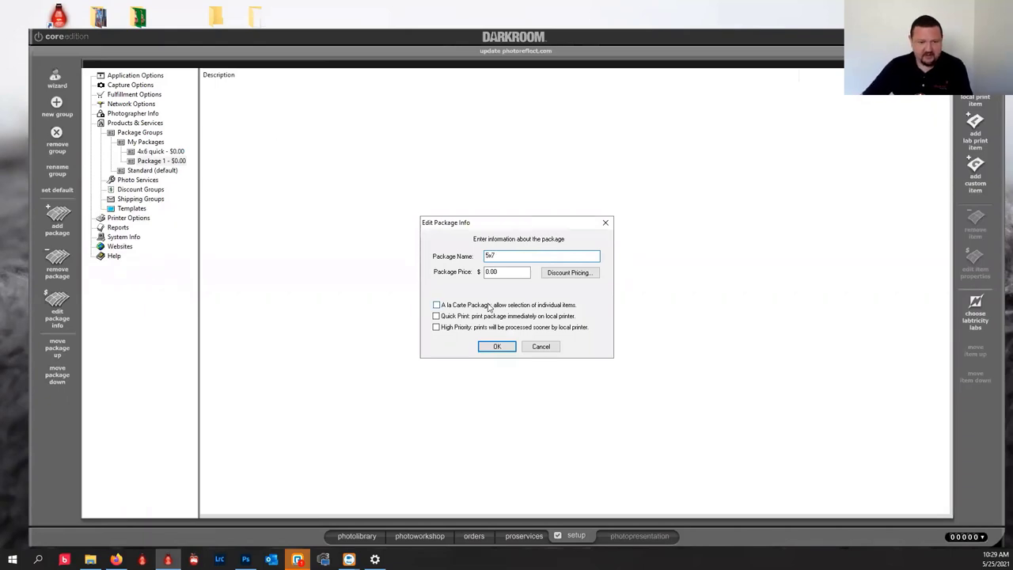
pyautogui.click(484, 316)
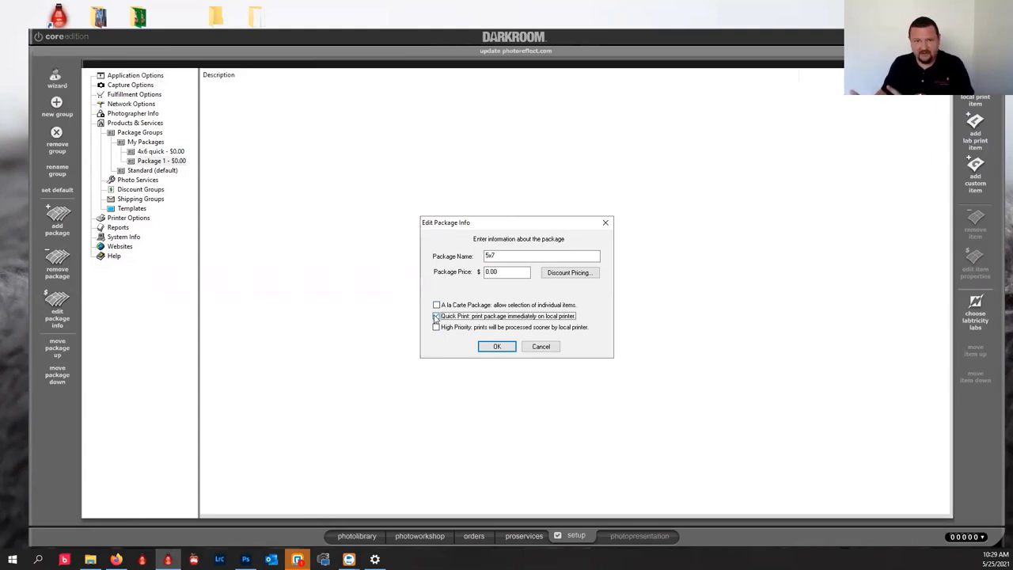
pyautogui.click(435, 316)
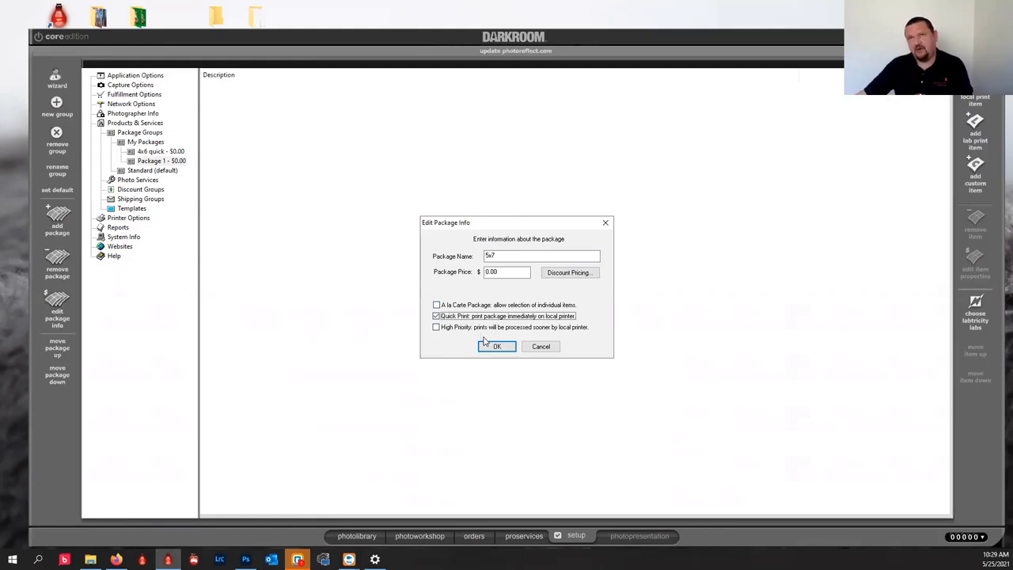
pyautogui.click(498, 347)
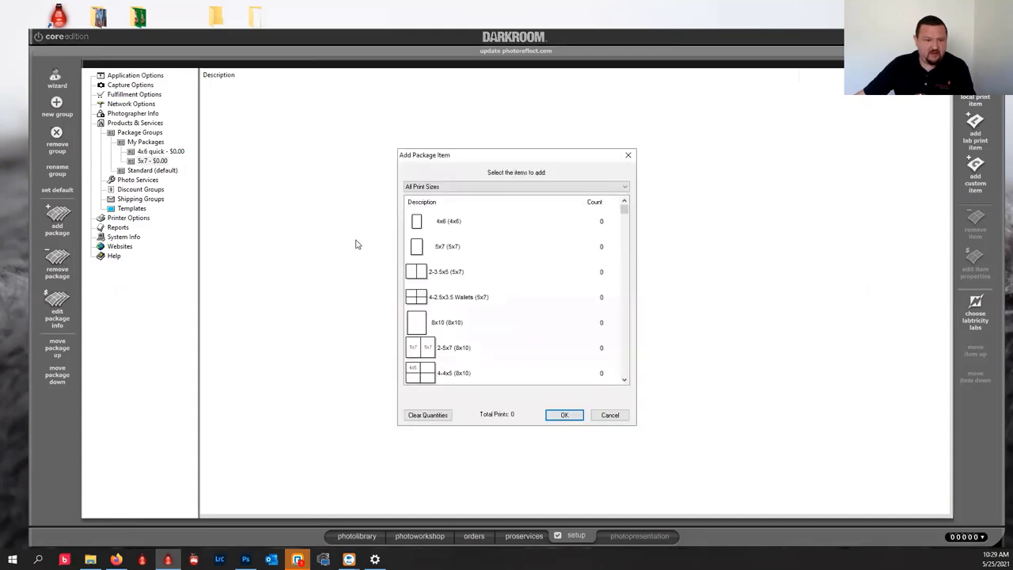
# Add one 5x7 print to the package and rename it '5x7 quick'.
pyautogui.click(417, 249)
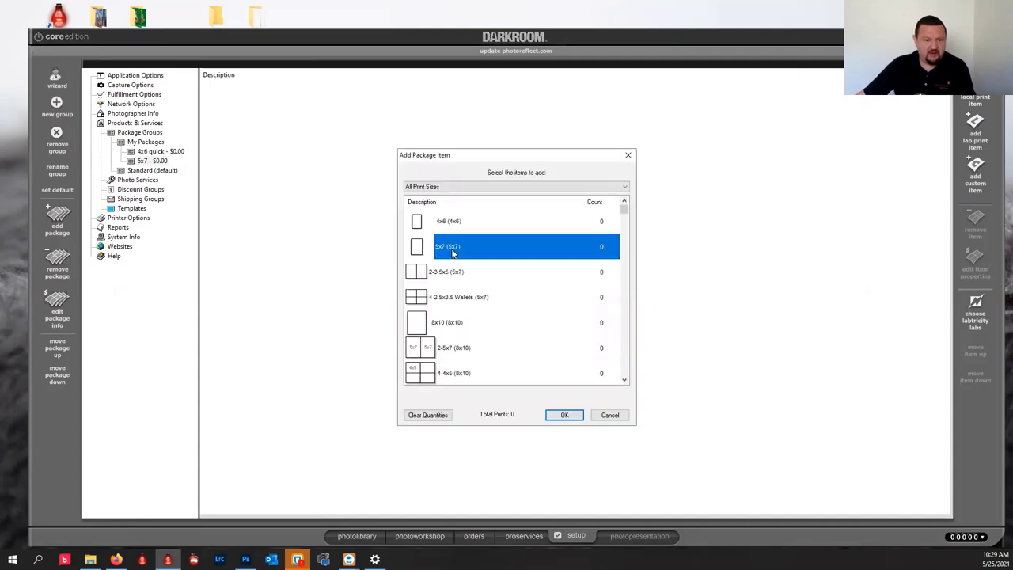
pyautogui.click(558, 417)
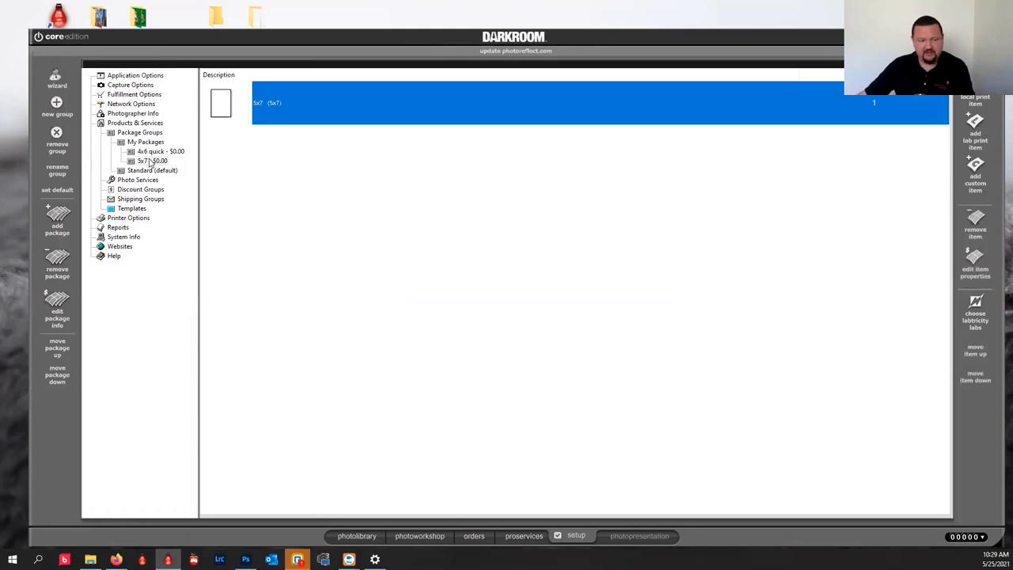
pyautogui.doubleClick(151, 163)
pyautogui.click(544, 256)
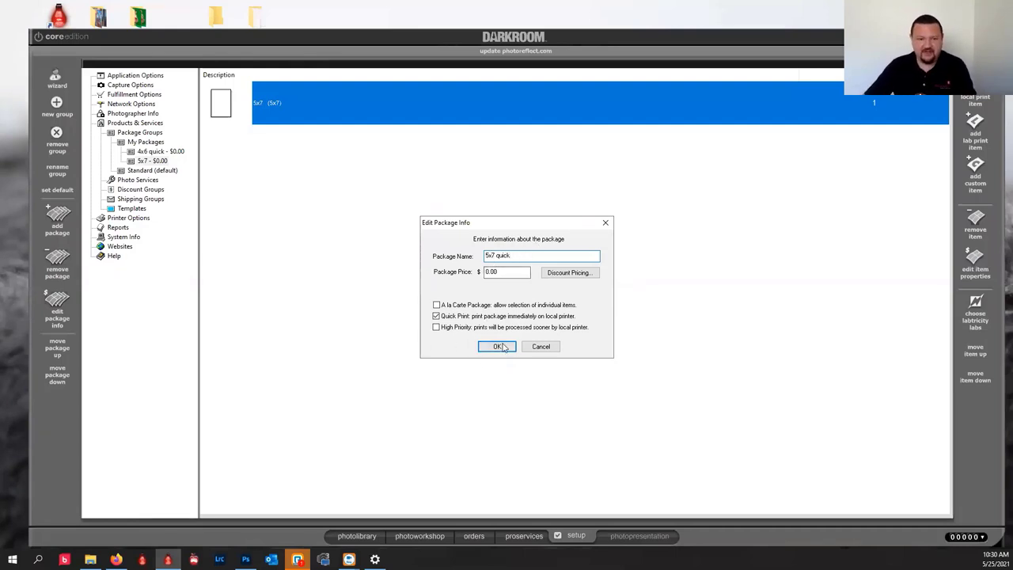
pyautogui.click(499, 346)
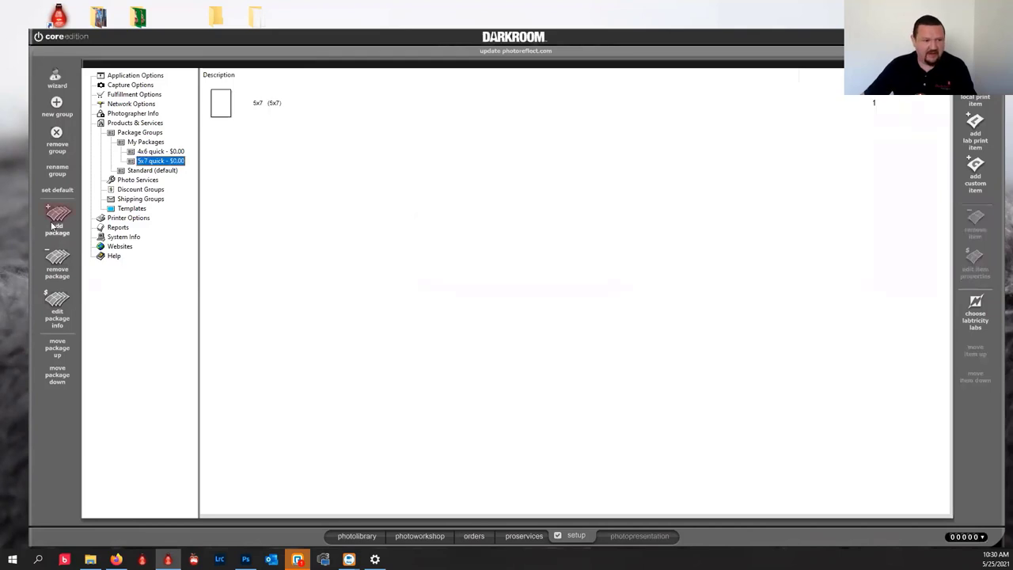
# Add a '5x7 wallet' package at $0.00 with Quick Print left unchecked.
pyautogui.click(52, 225)
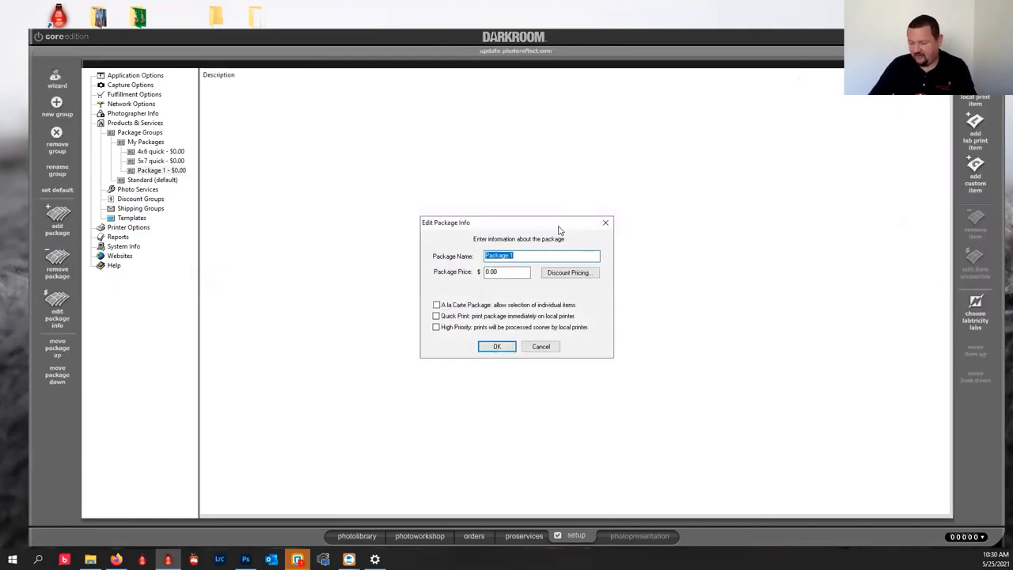
pyautogui.write('5x7 wallet')
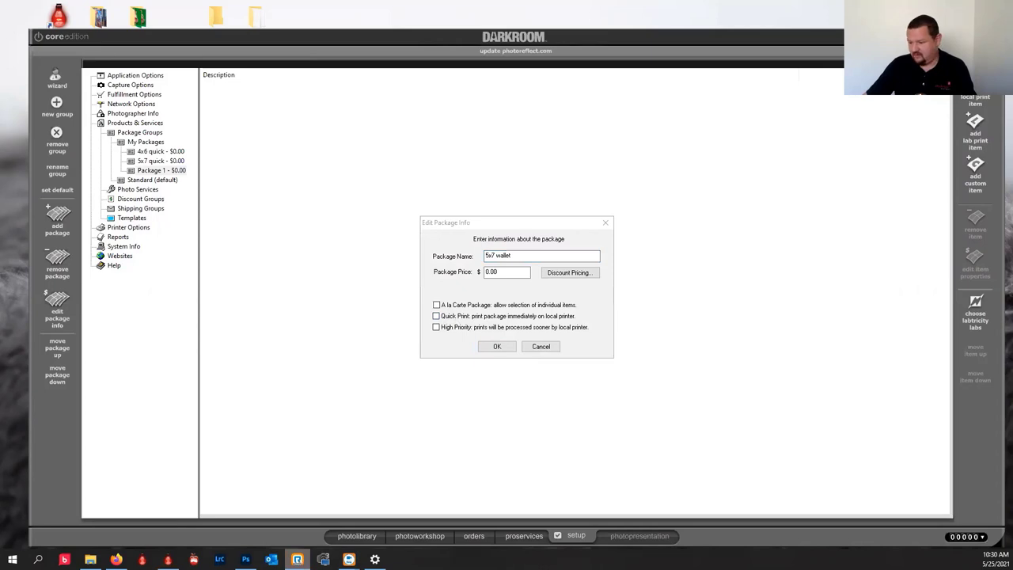
pyautogui.hotkey('alt', 'Tab')
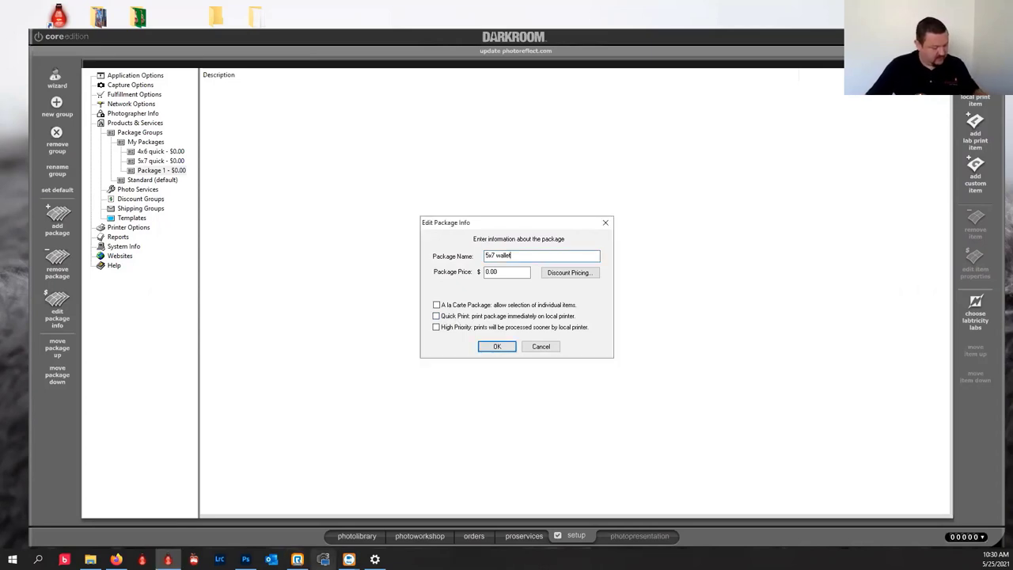
pyautogui.click(490, 348)
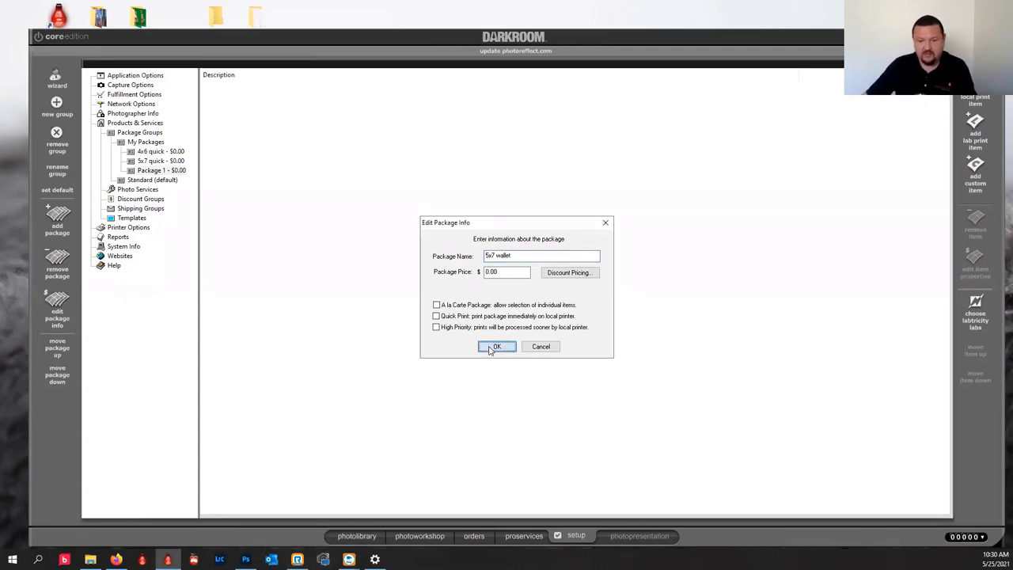
pyautogui.click(491, 348)
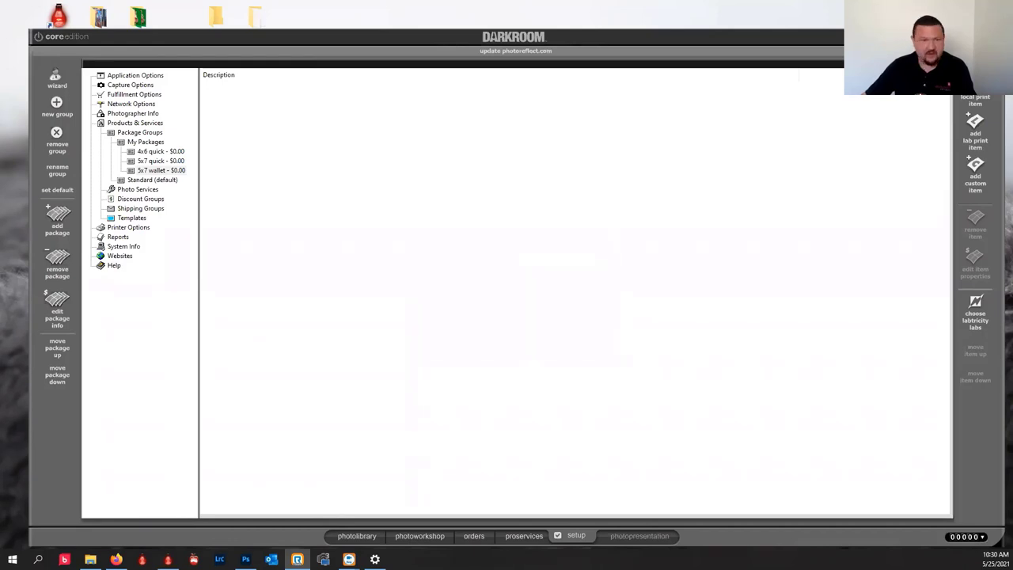
pyautogui.click(120, 171)
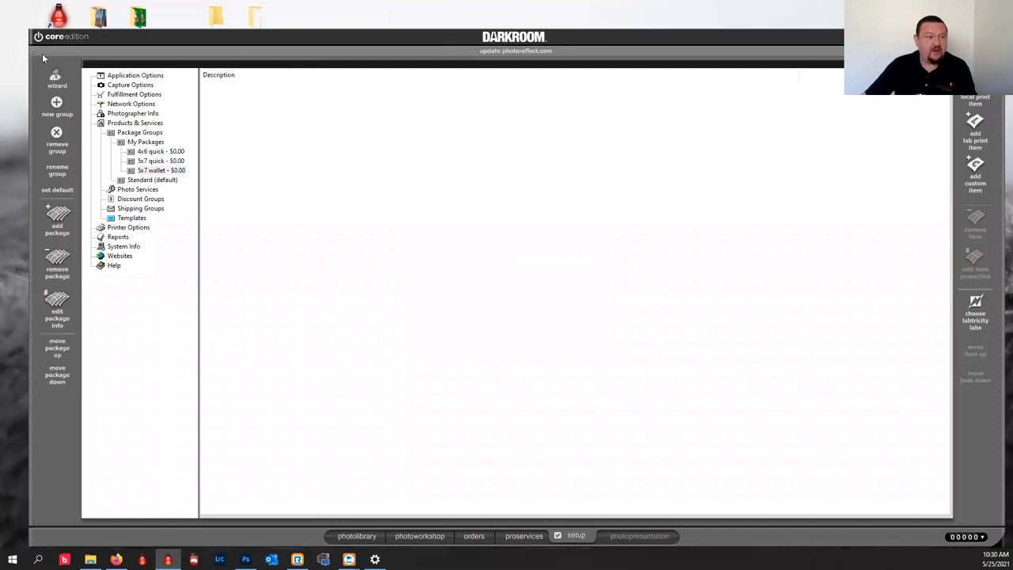
# Add a 5x7 print and a 2.5x3.5 wallets sheet to 5x7 wallet, then delete both.
pyautogui.click(148, 170)
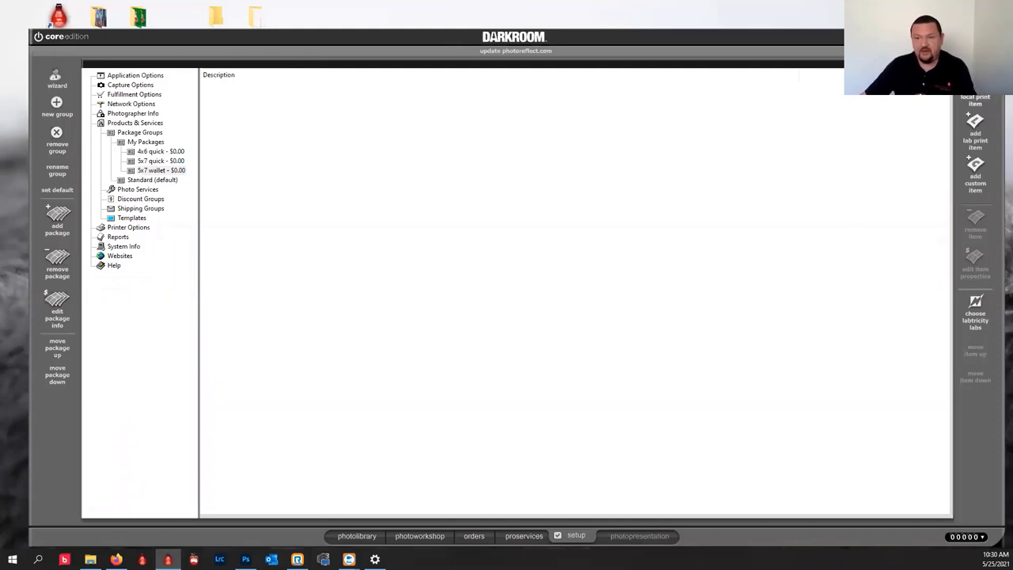
pyautogui.click(975, 123)
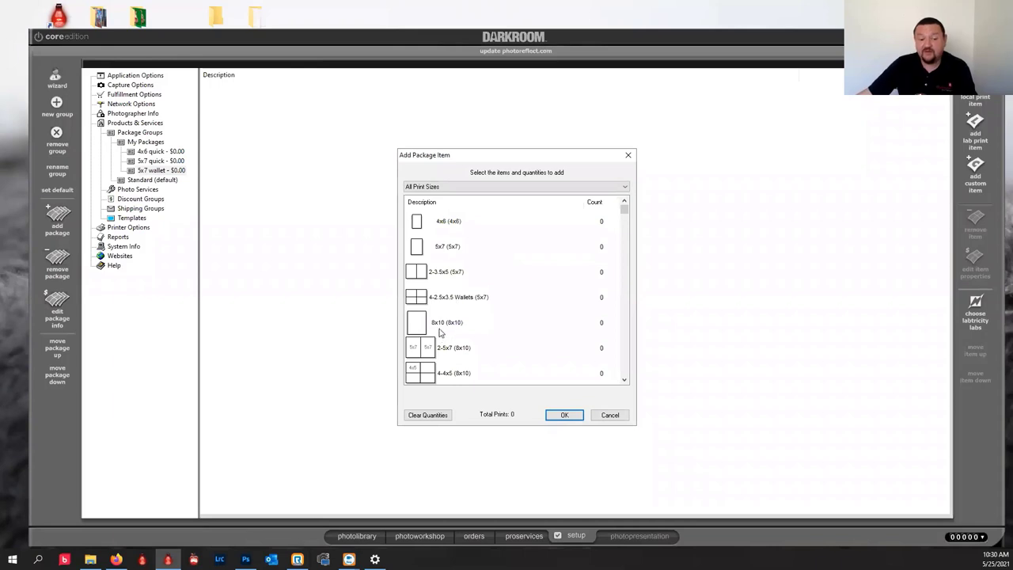
pyautogui.click(412, 252)
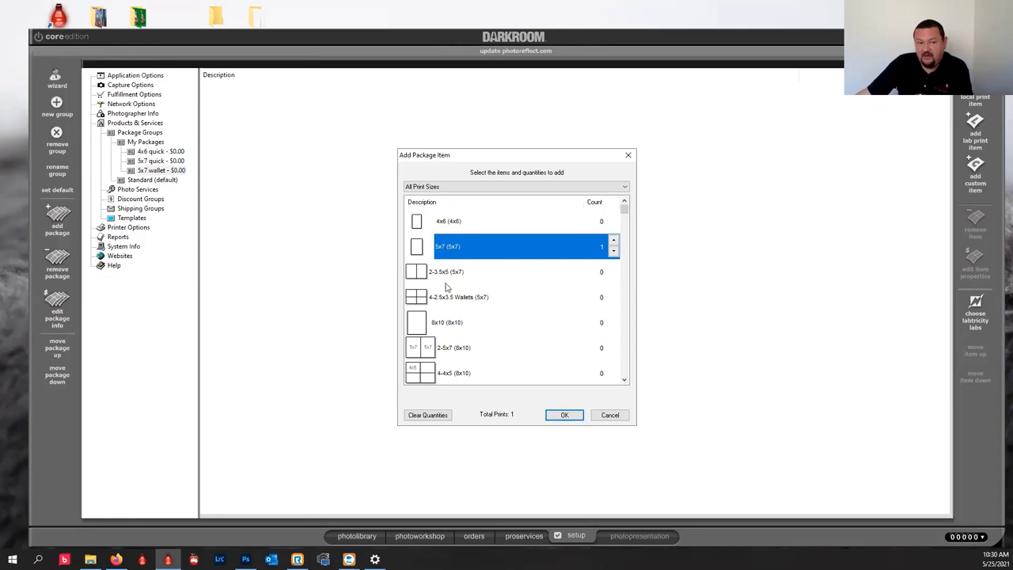
pyautogui.click(423, 299)
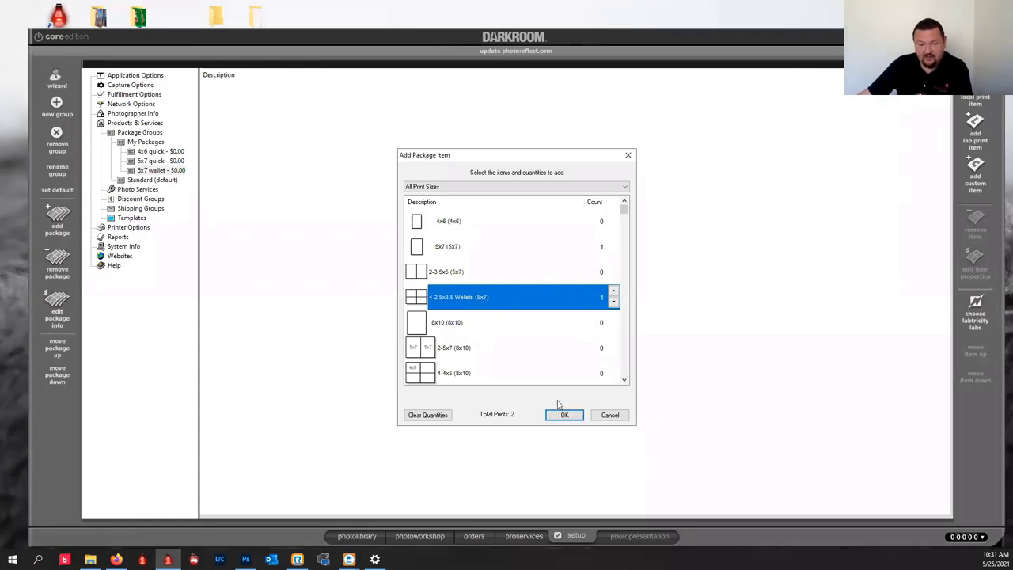
pyautogui.click(564, 414)
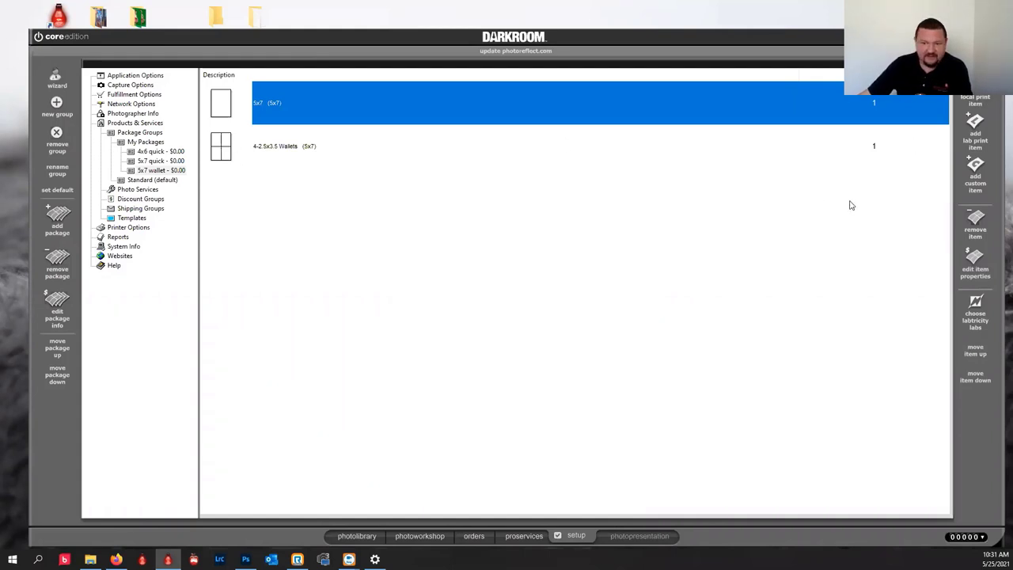
pyautogui.click(976, 223)
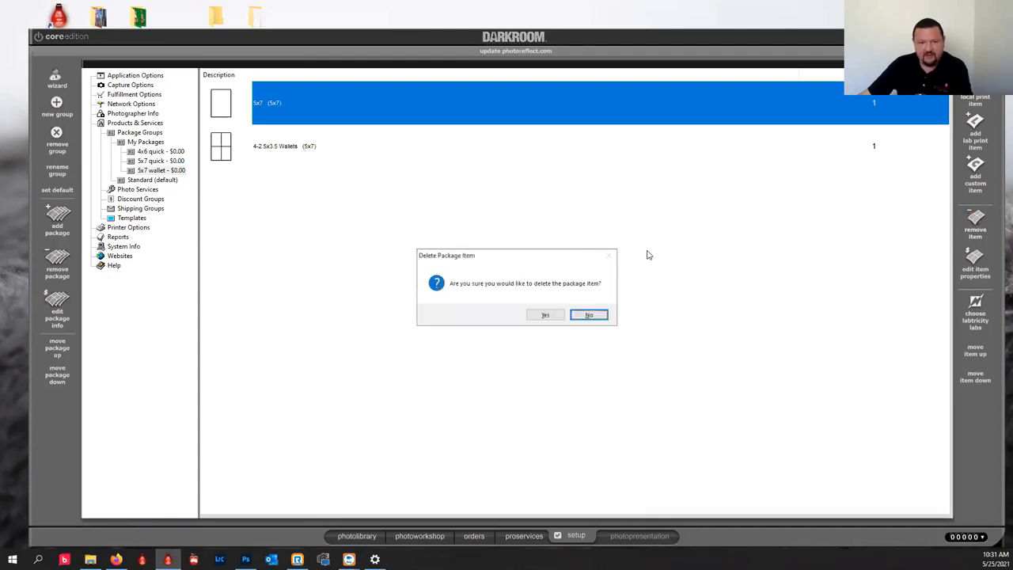
pyautogui.click(545, 314)
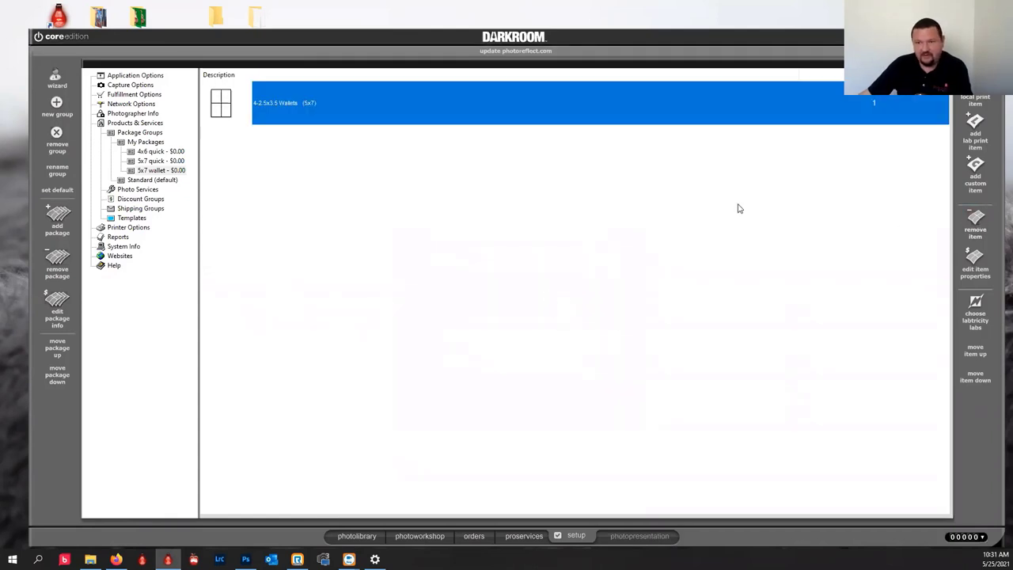
pyautogui.click(975, 223)
pyautogui.click(546, 314)
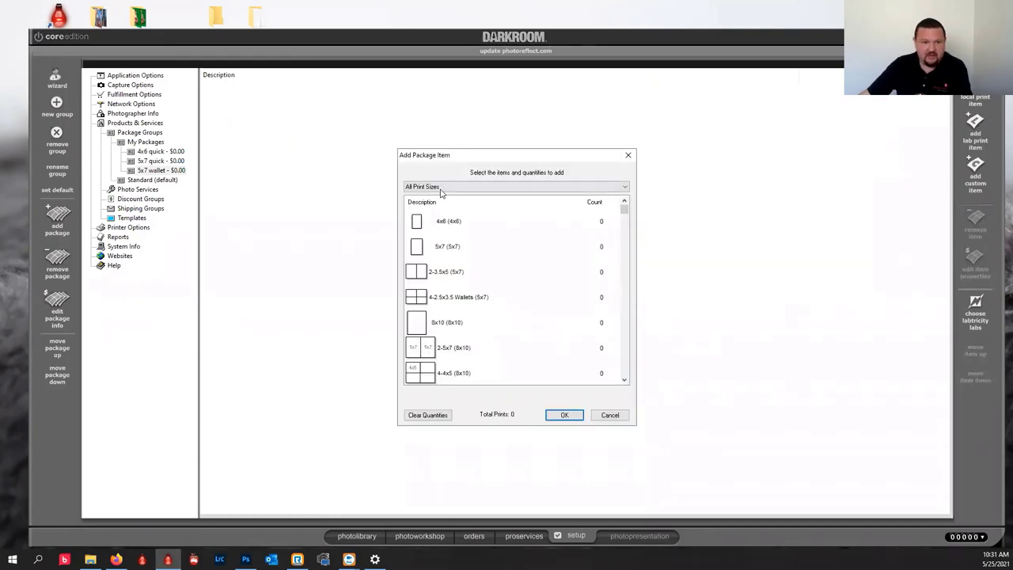
# Add one 5x7 and 4-Wallet Combo from the 8x10 Combination Prints category.
pyautogui.click(431, 187)
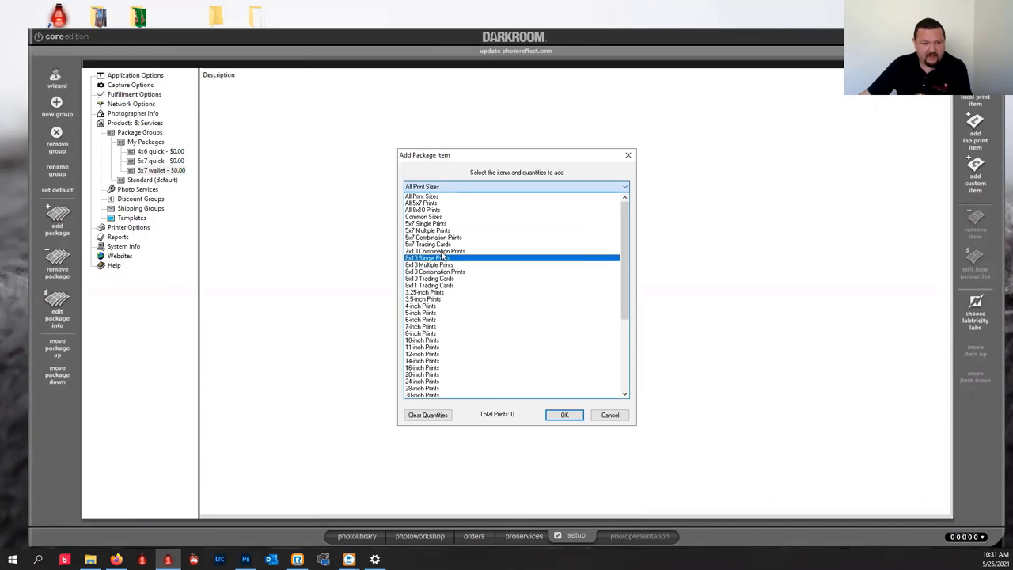
pyautogui.click(438, 267)
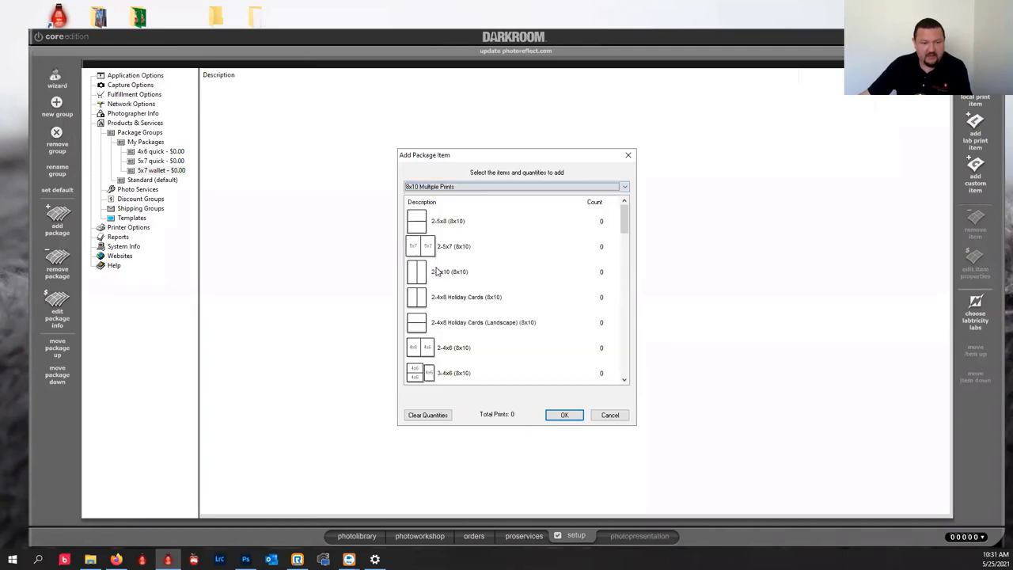
pyautogui.click(607, 187)
pyautogui.click(565, 209)
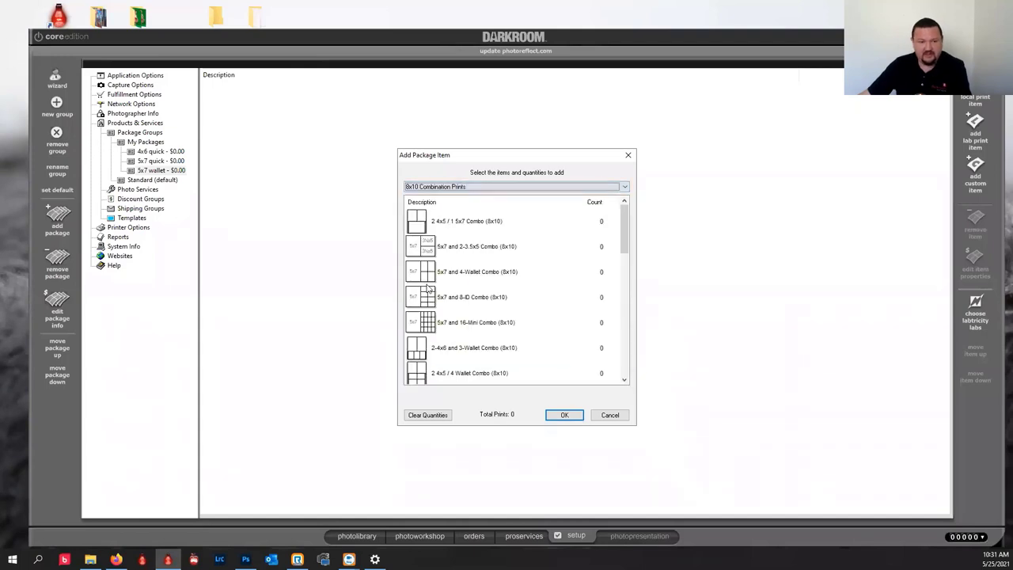
pyautogui.click(440, 278)
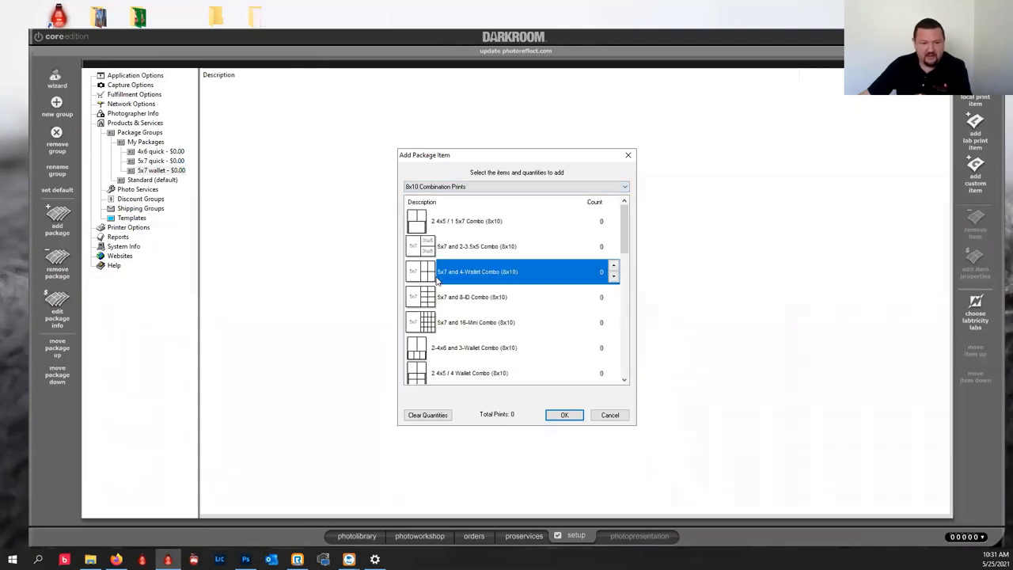
pyautogui.click(563, 415)
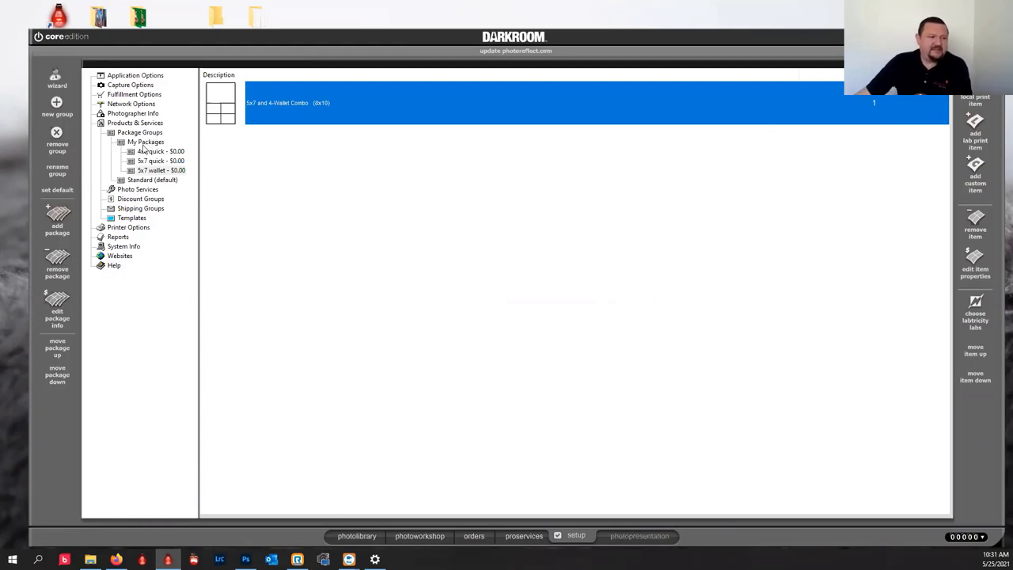
# Add a '4x6 and save' package at $0.00 with Quick Print ticked.
pyautogui.click(147, 152)
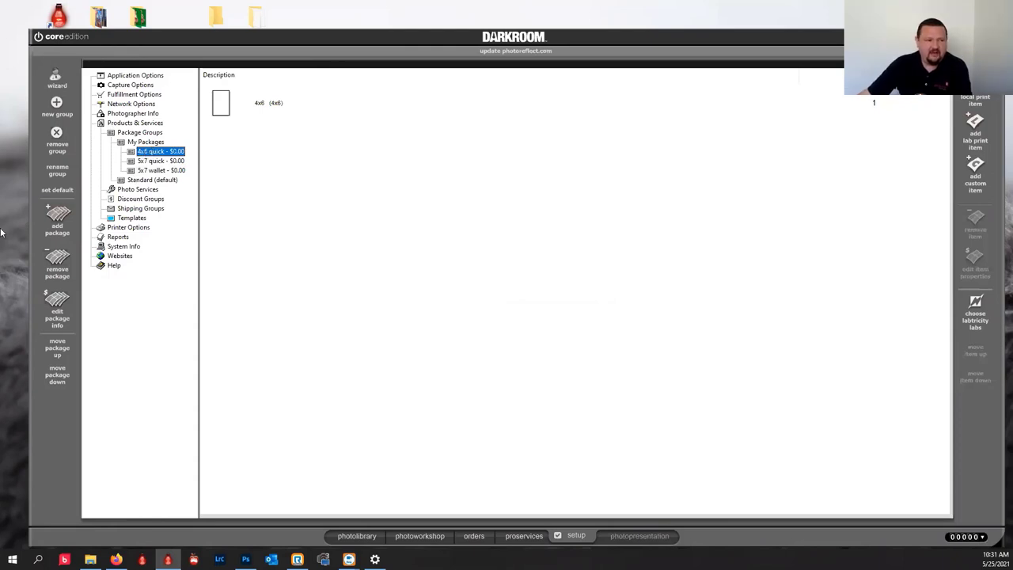
pyautogui.click(58, 218)
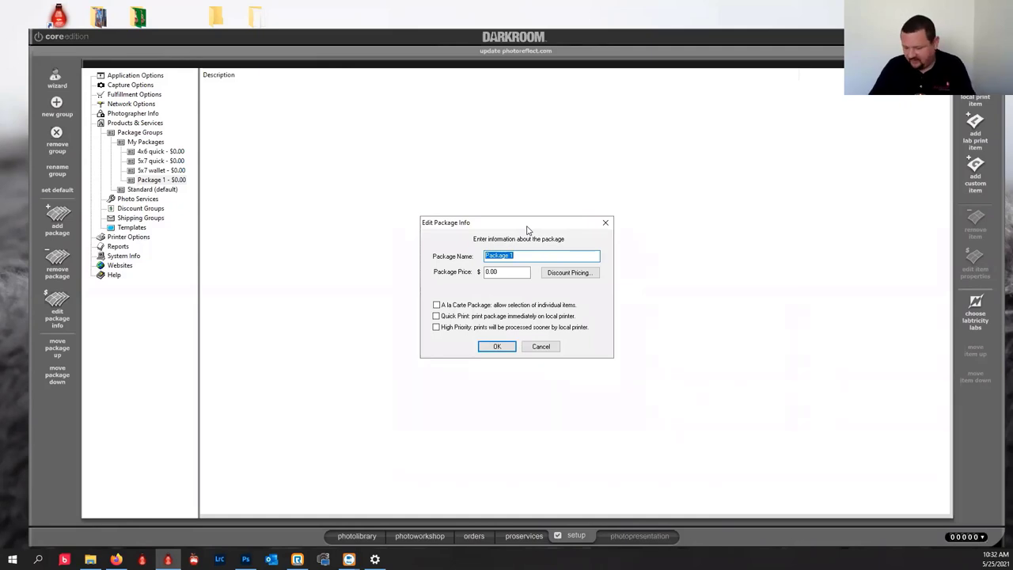
pyautogui.write('4x6')
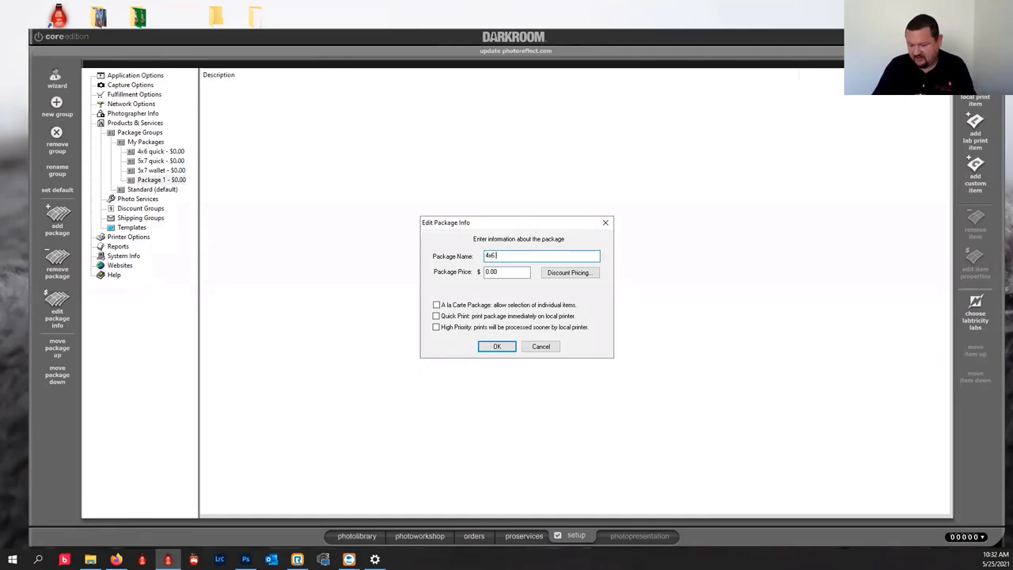
pyautogui.write(' an')
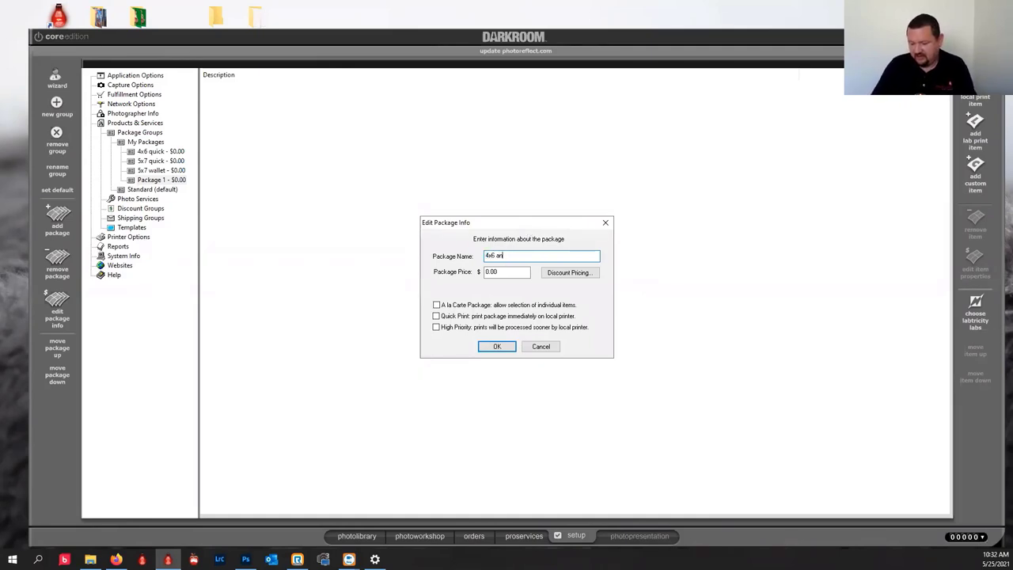
pyautogui.write('d save')
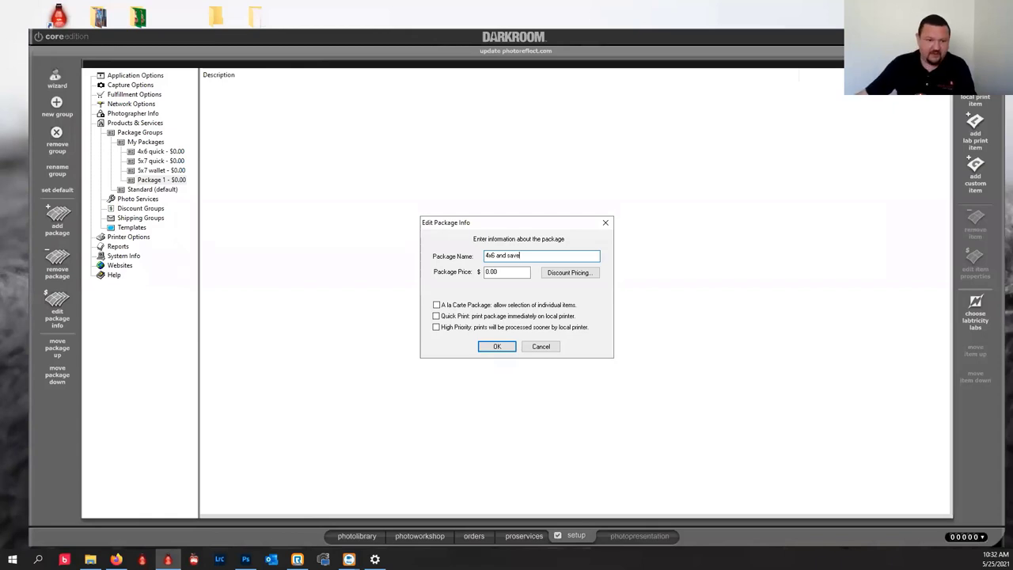
pyautogui.click(474, 317)
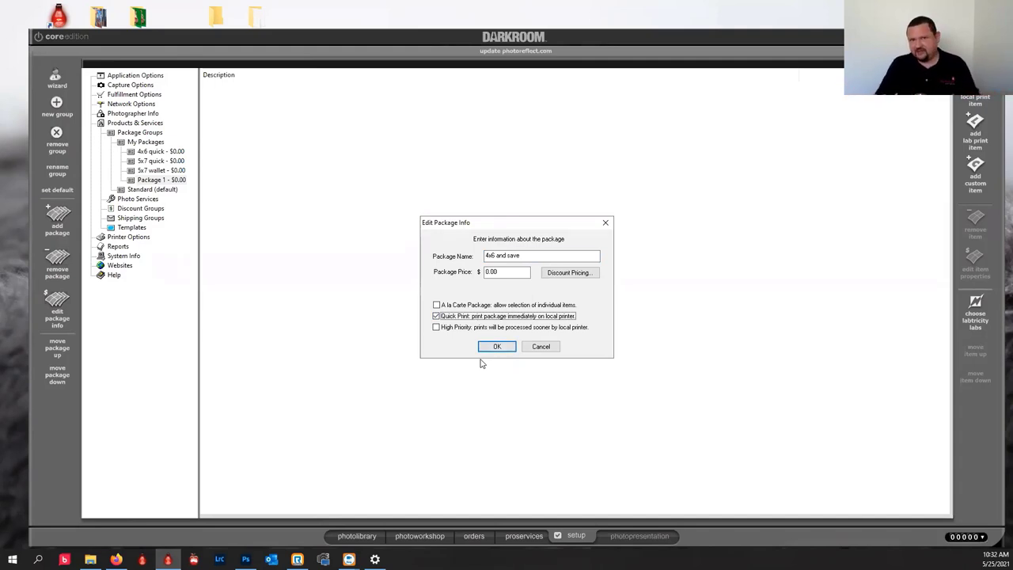
pyautogui.click(499, 346)
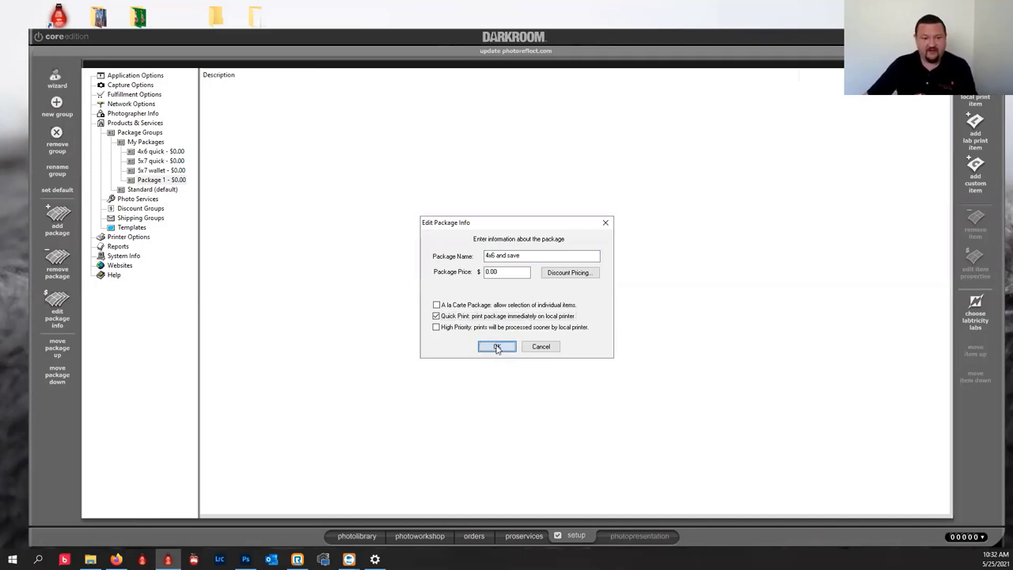
pyautogui.click(497, 347)
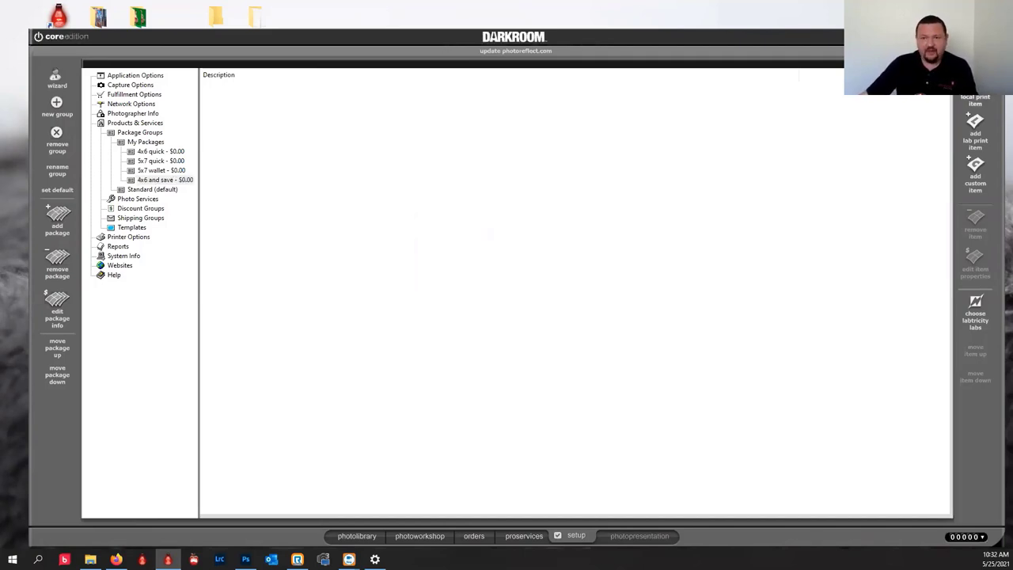
# Add one 4x6 print from All Print Sizes to the 4x6 and save package.
pyautogui.click(975, 126)
pyautogui.click(445, 187)
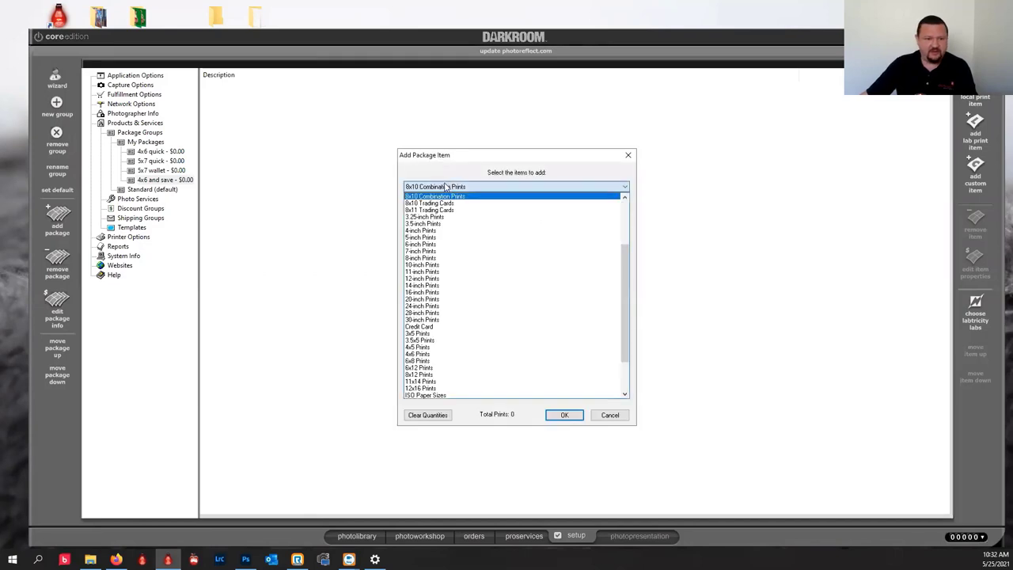
pyautogui.click(632, 257)
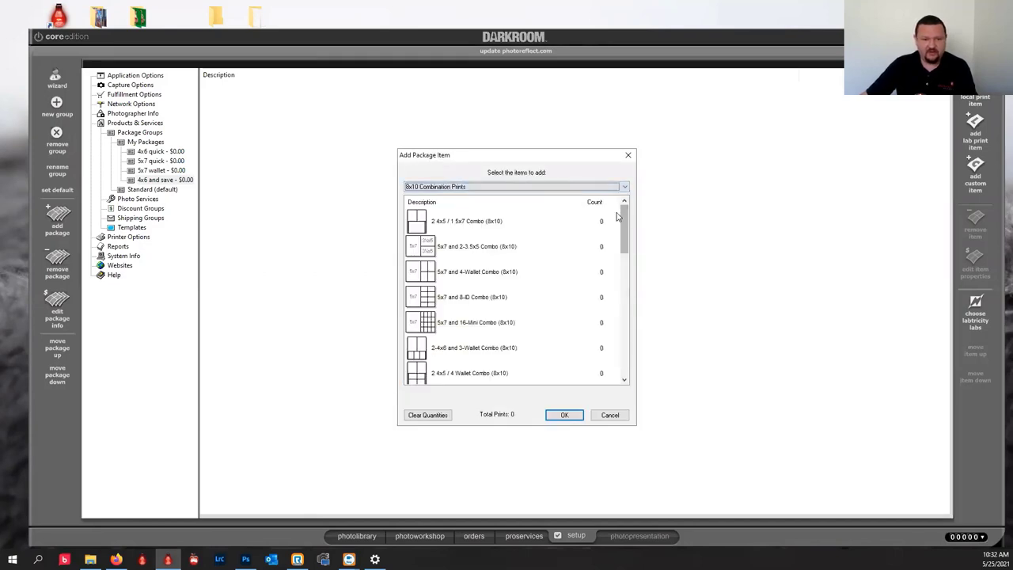
pyautogui.click(568, 187)
pyautogui.moveTo(623, 243); pyautogui.dragTo(623, 215)
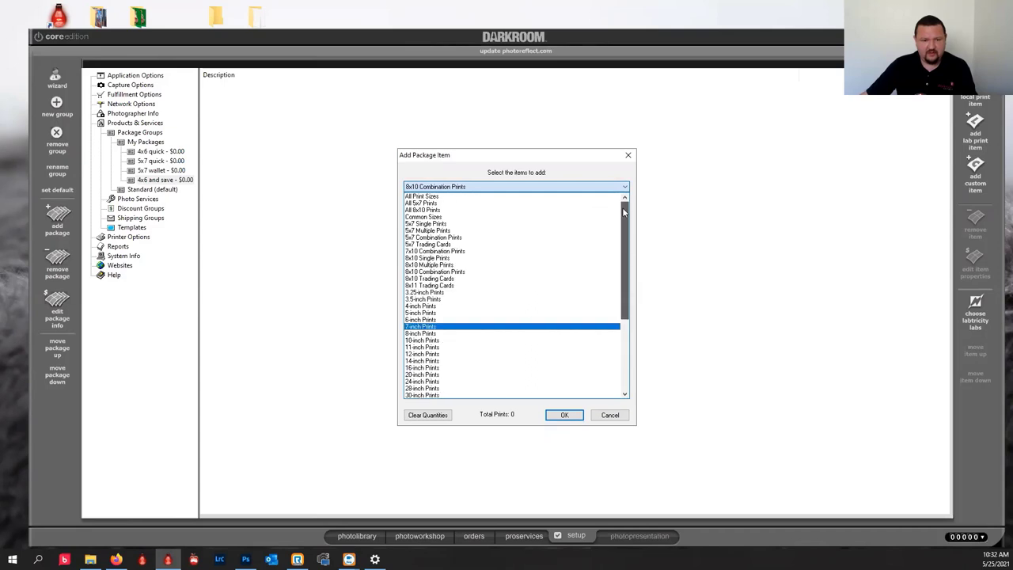
pyautogui.click(477, 198)
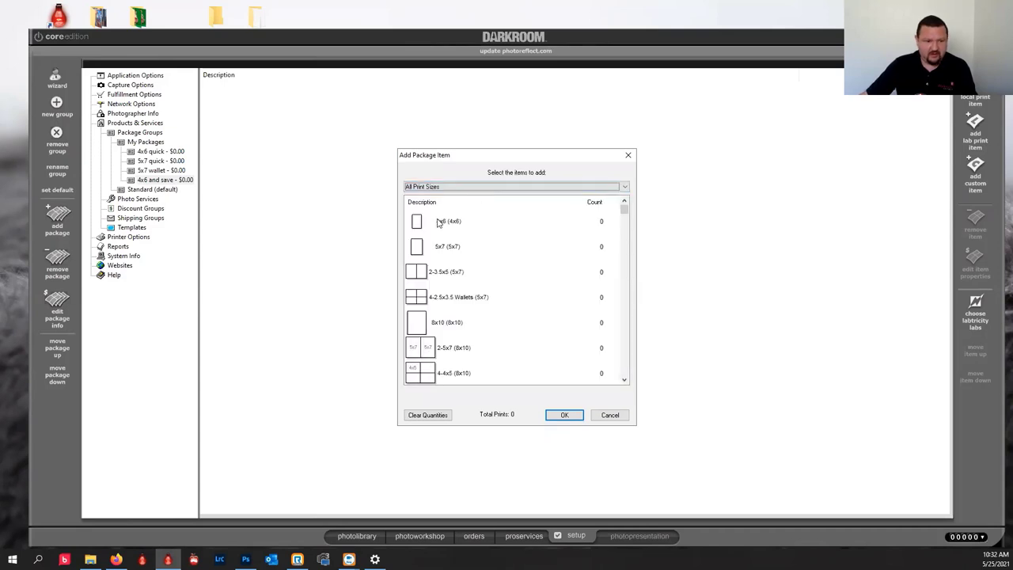
pyautogui.click(437, 221)
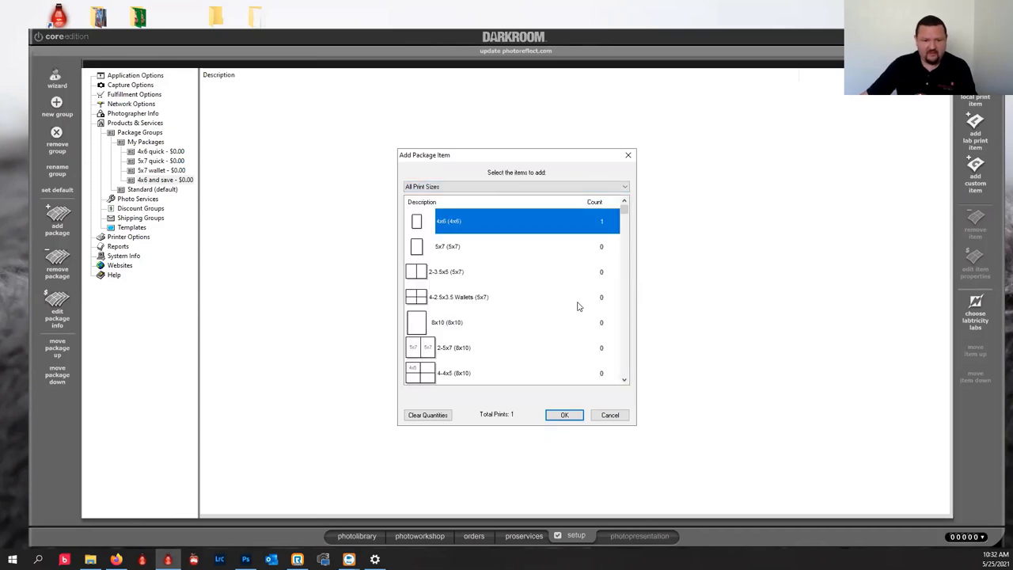
pyautogui.click(559, 415)
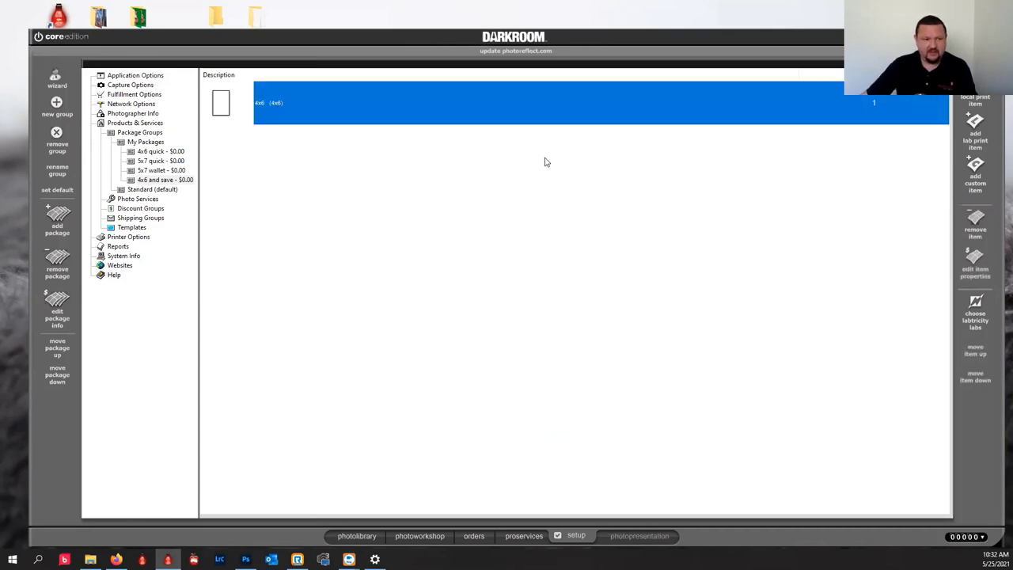
# List Digital Delivery Products items and create a 'save' folder on the desktop.
pyautogui.click(624, 187)
pyautogui.scroll(-6, 606, 334)
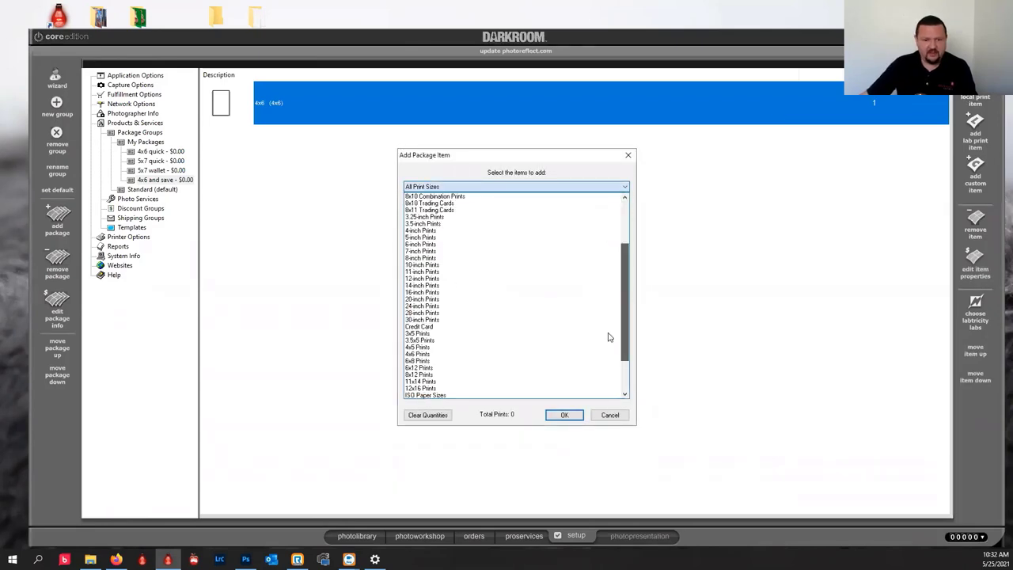
pyautogui.click(412, 396)
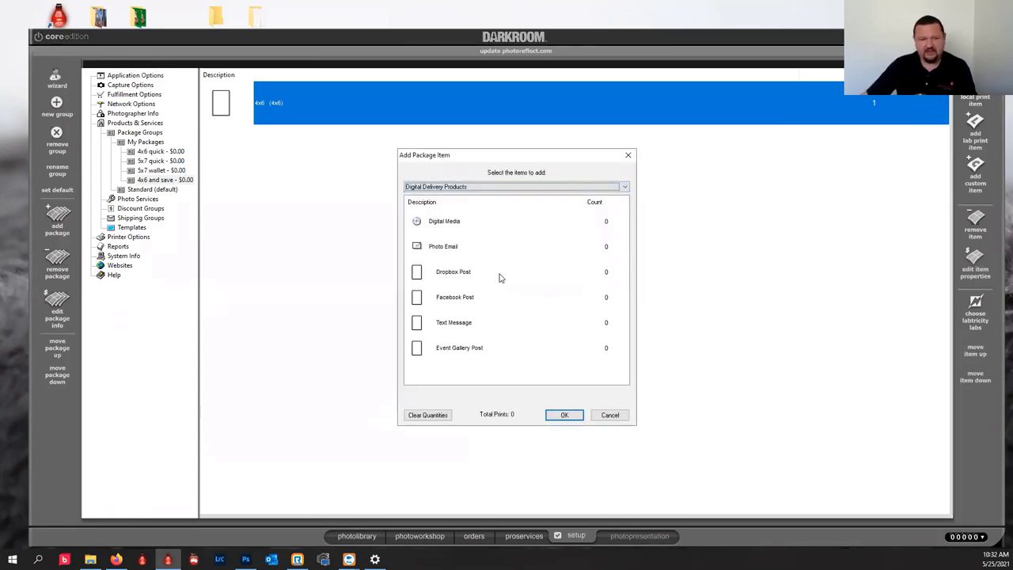
pyautogui.rightClick(837, 18)
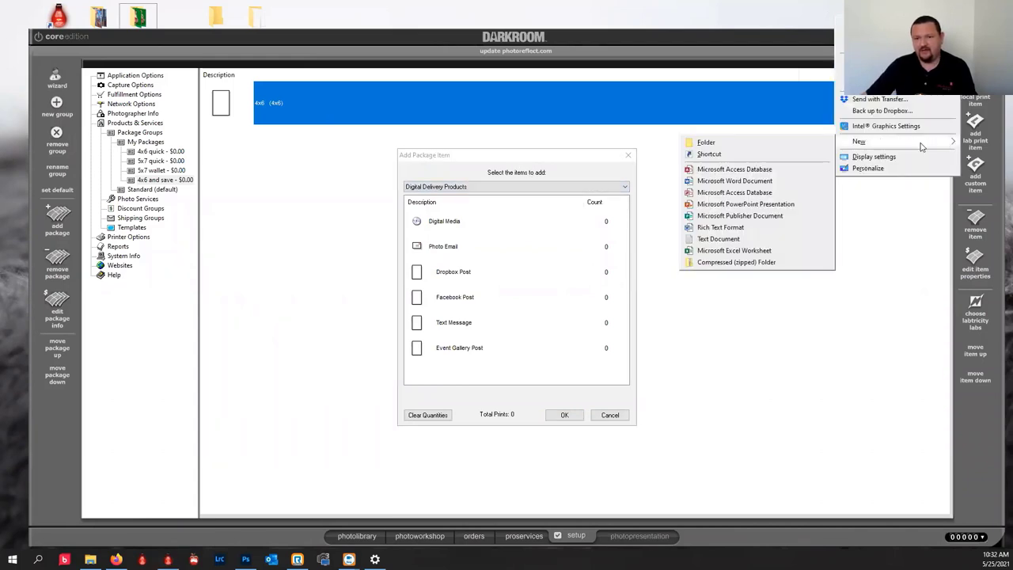
pyautogui.click(827, 142)
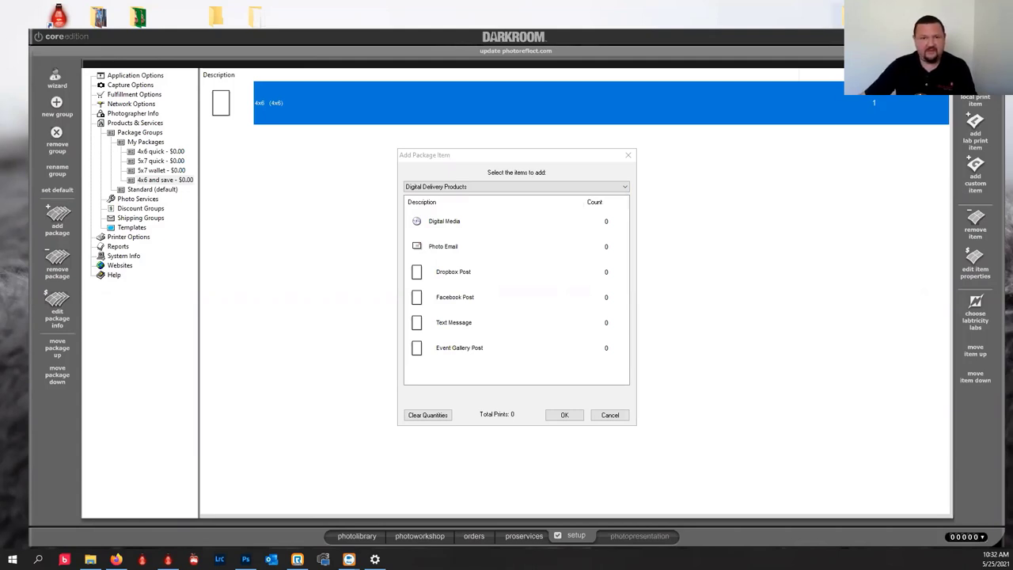
pyautogui.press('Return')
pyautogui.click(945, 110)
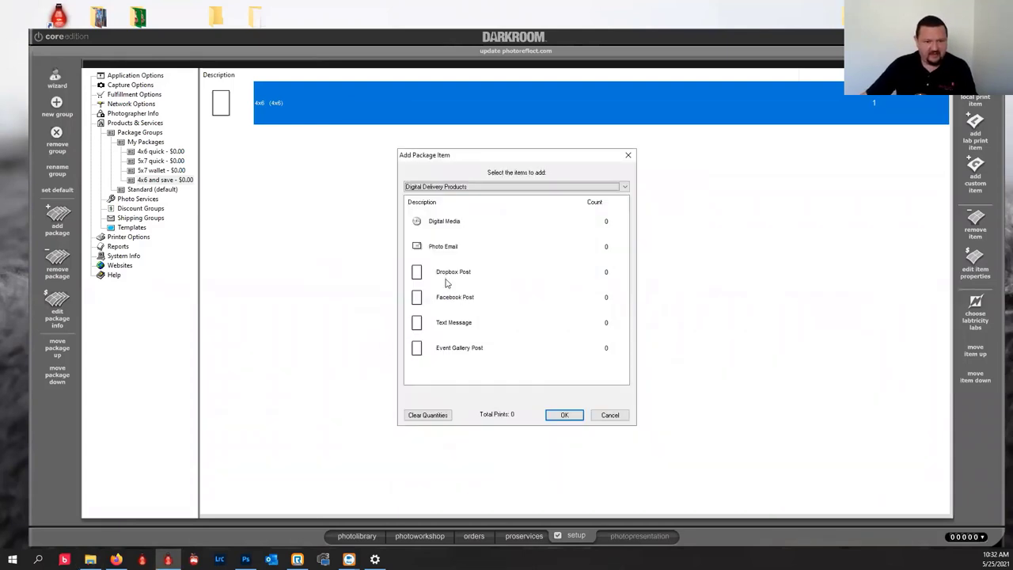
# Add one Digital Media item delivering to the desktop save folder.
pyautogui.click(442, 225)
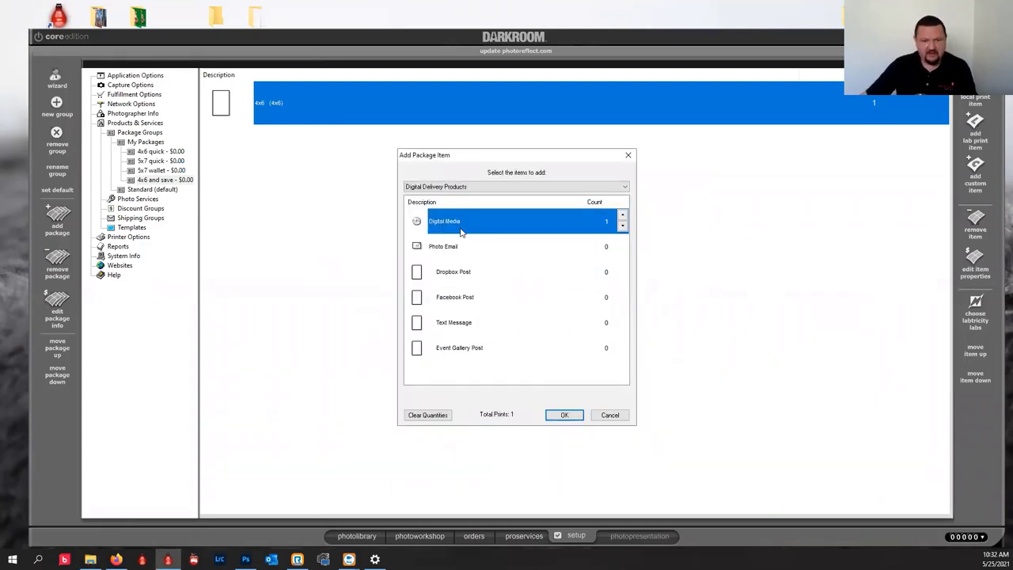
pyautogui.click(563, 416)
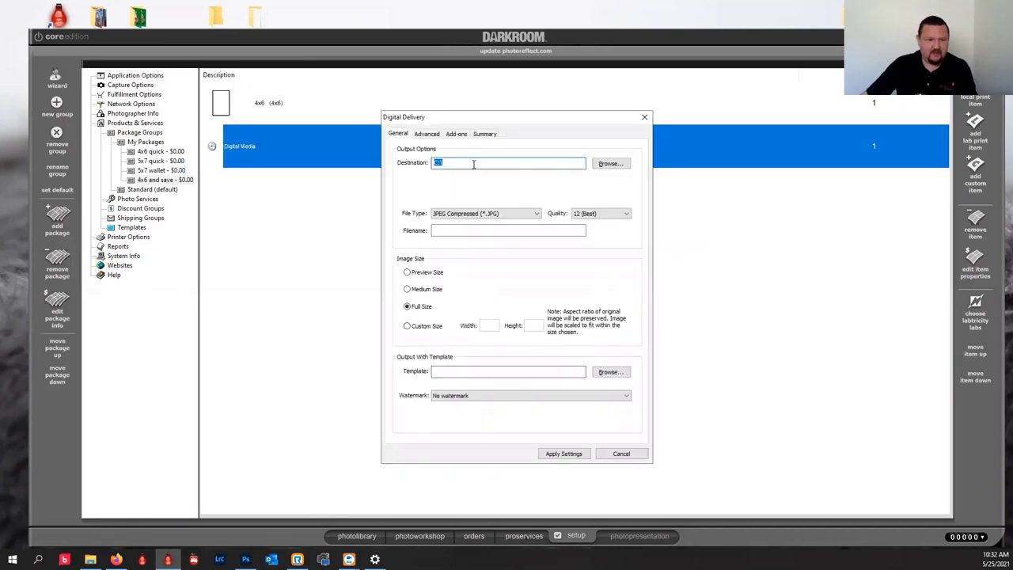
pyautogui.click(610, 163)
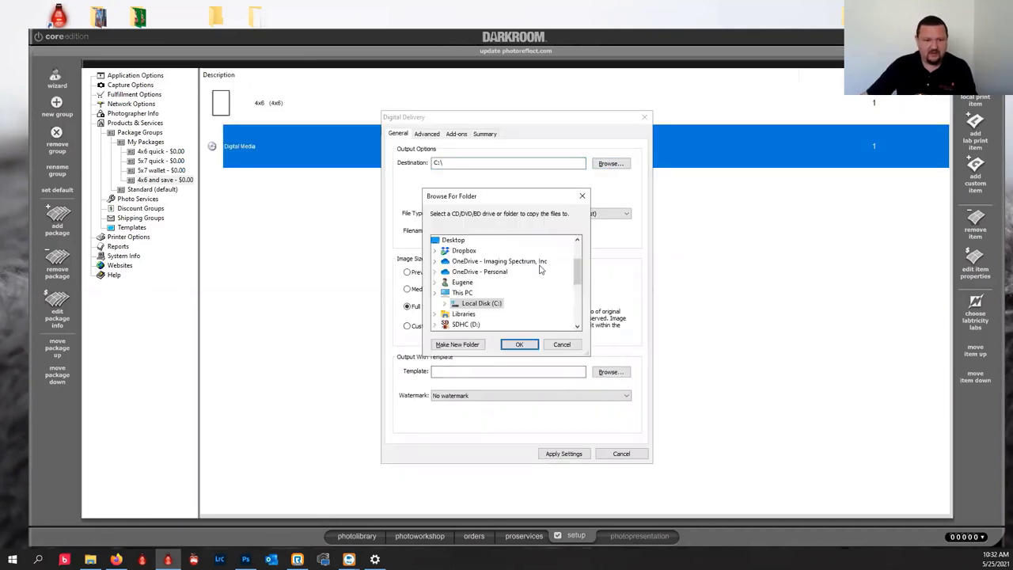
pyautogui.moveTo(578, 273); pyautogui.dragTo(578, 311)
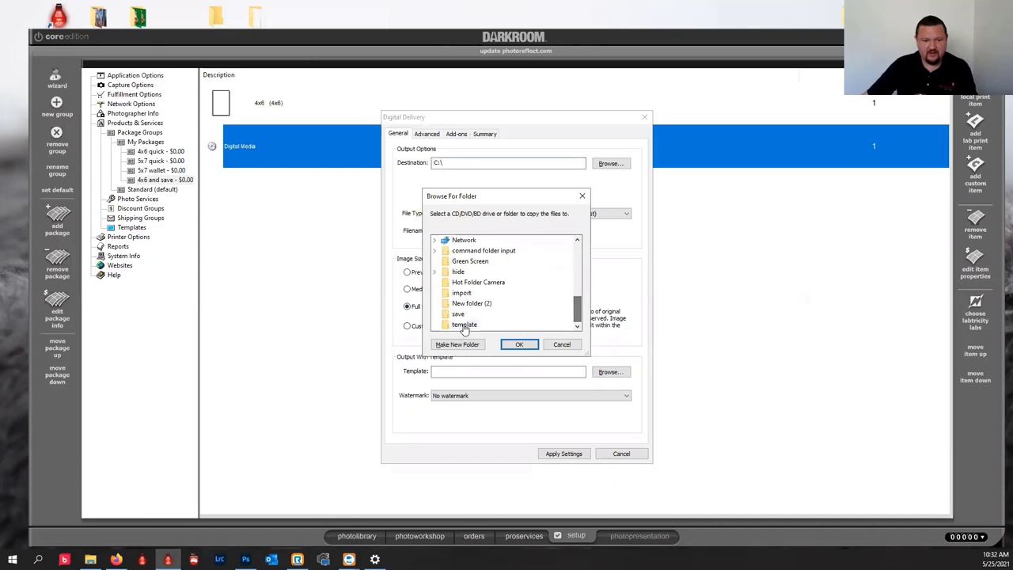
pyautogui.click(519, 345)
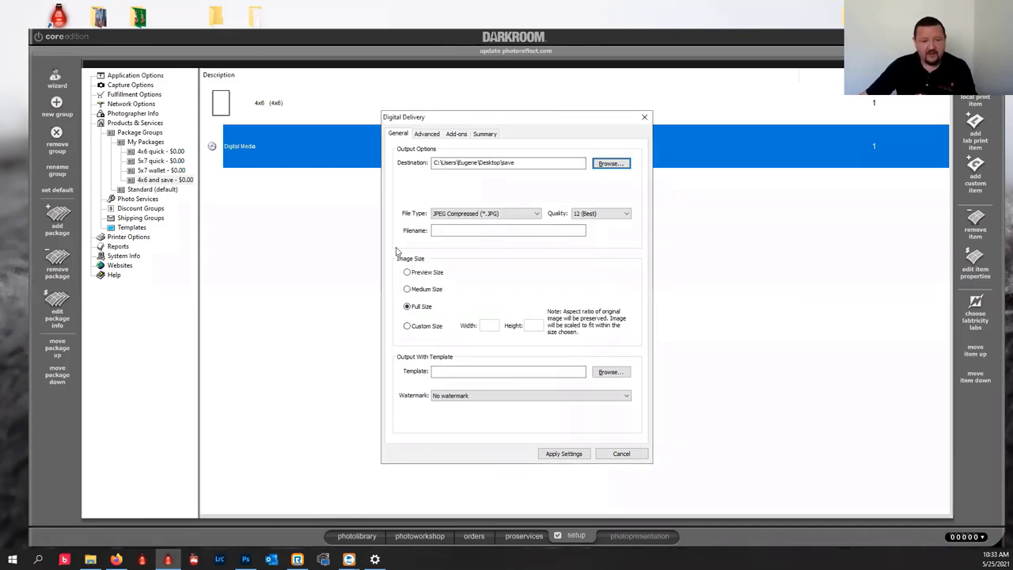
pyautogui.click(567, 454)
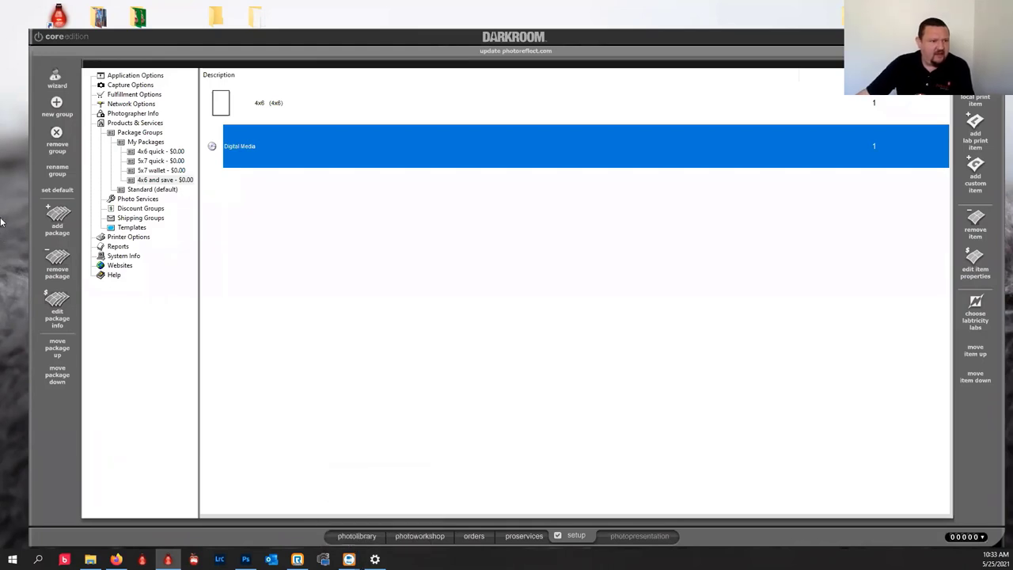
# Create another package under My Packages with Quick Print on, and rename it 'fun'.
pyautogui.click(58, 220)
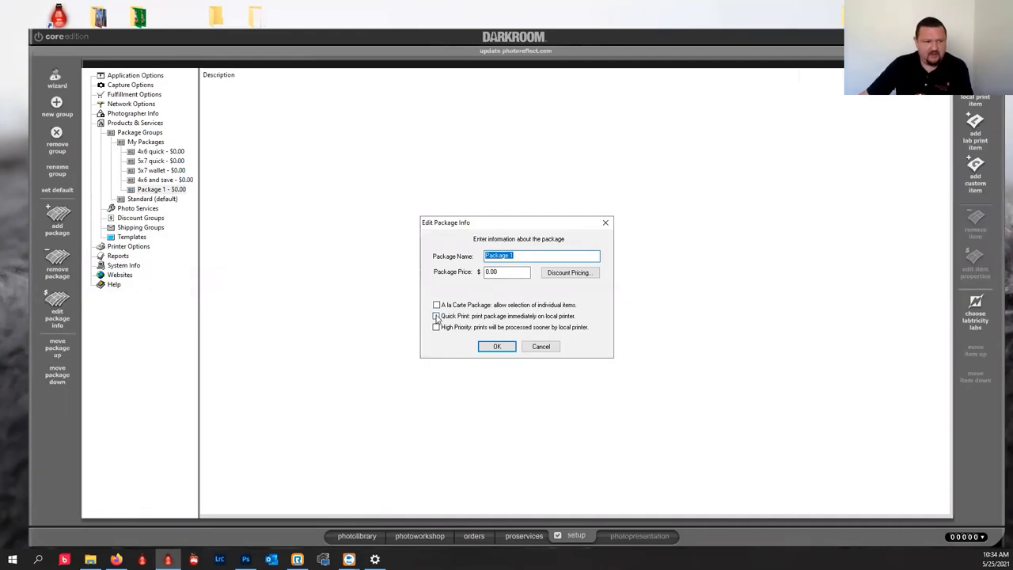
pyautogui.click(436, 315)
pyautogui.click(497, 345)
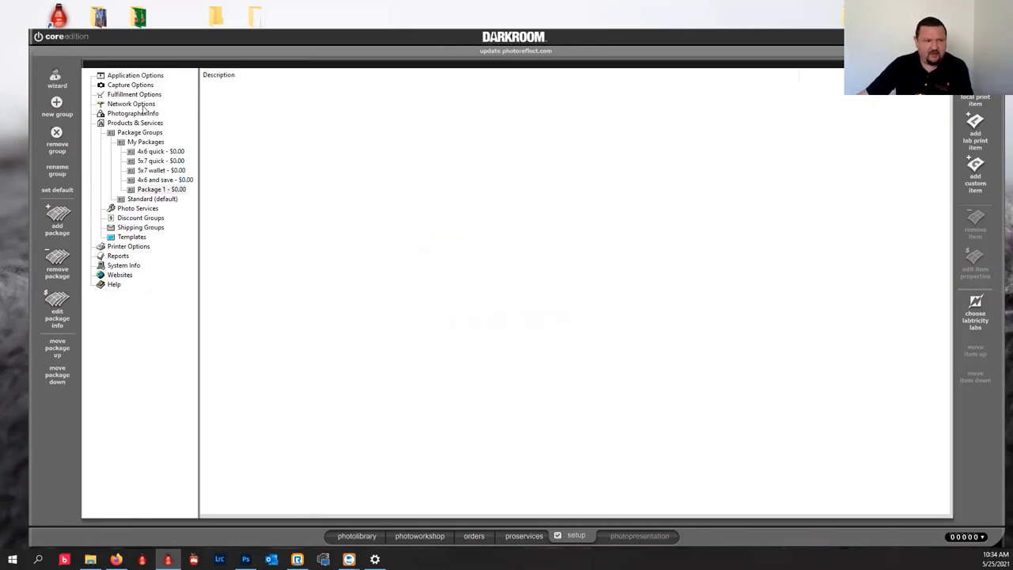
pyautogui.doubleClick(165, 190)
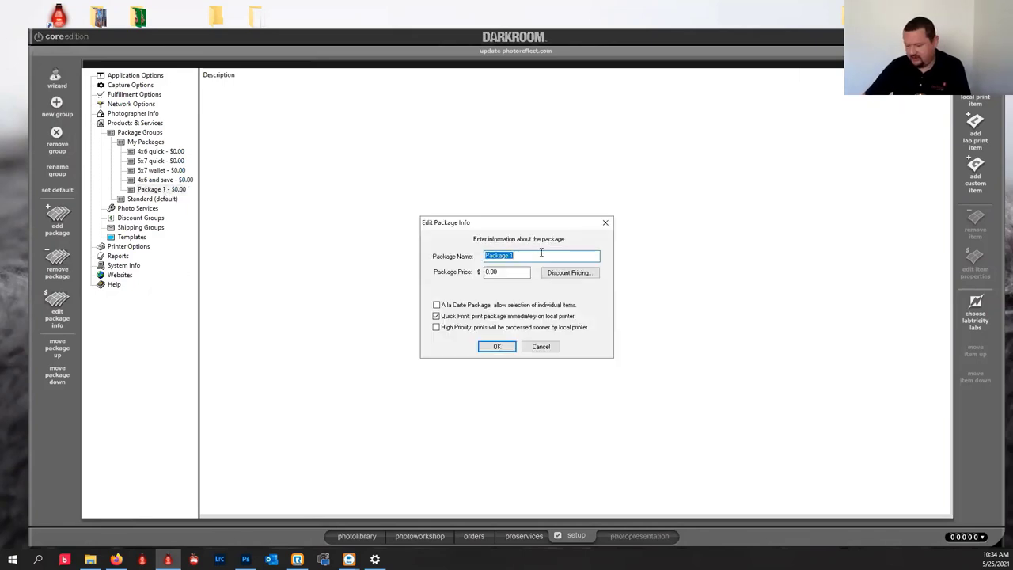
pyautogui.write('fun')
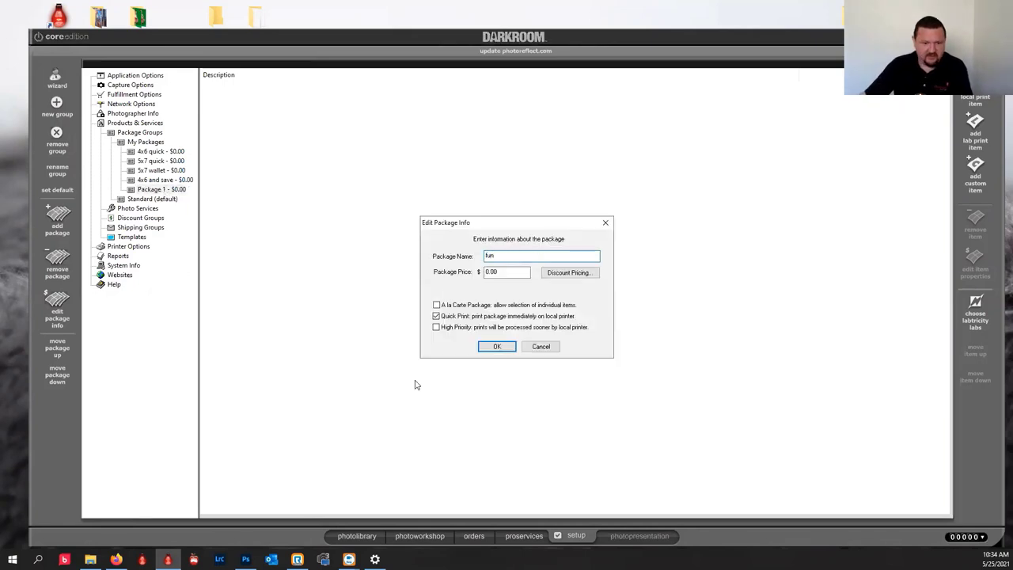
pyautogui.click(488, 348)
# Add one Event Gallery Post item to the fun package and open its settings.
pyautogui.click(975, 120)
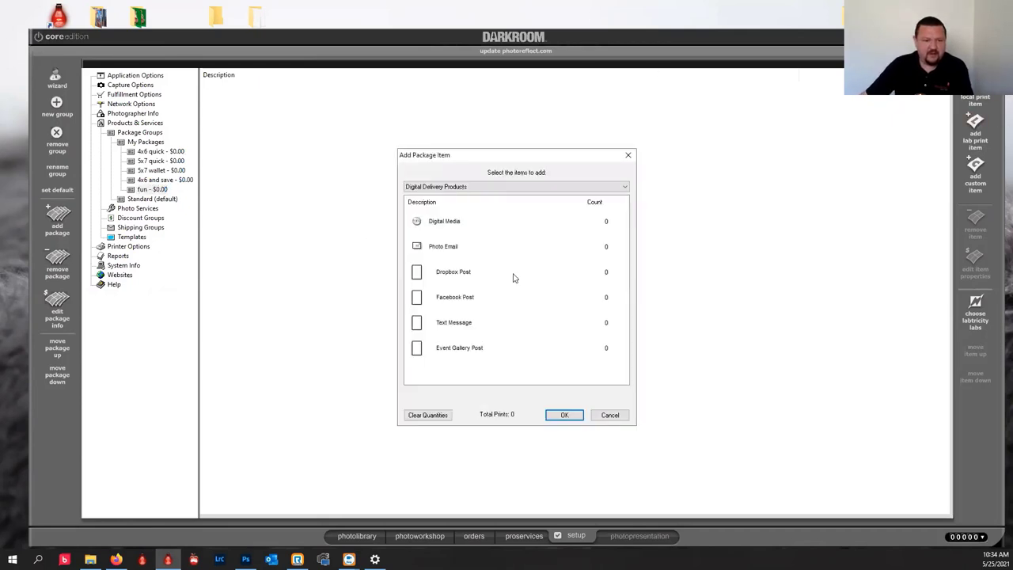
pyautogui.click(462, 348)
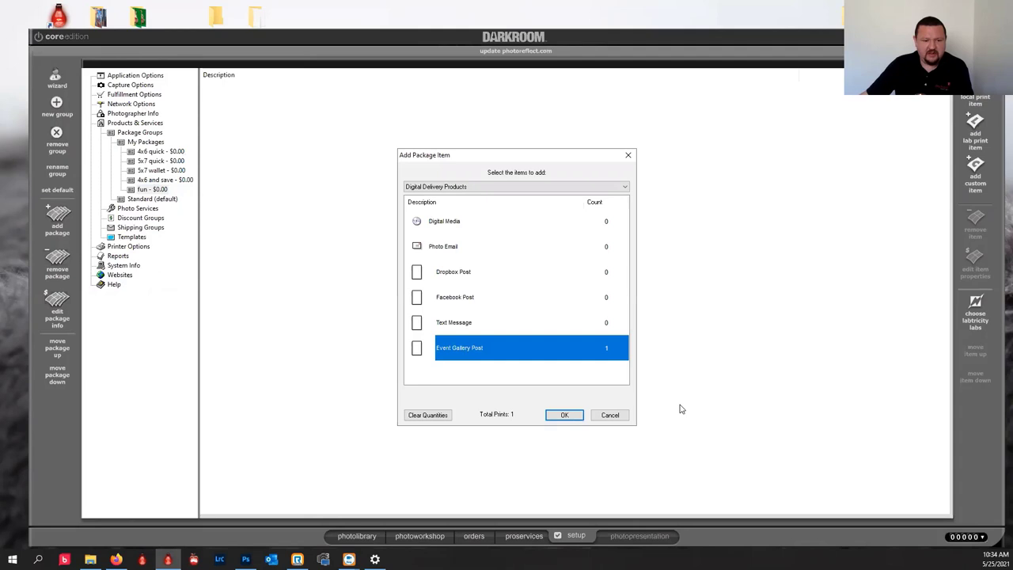
pyautogui.click(564, 415)
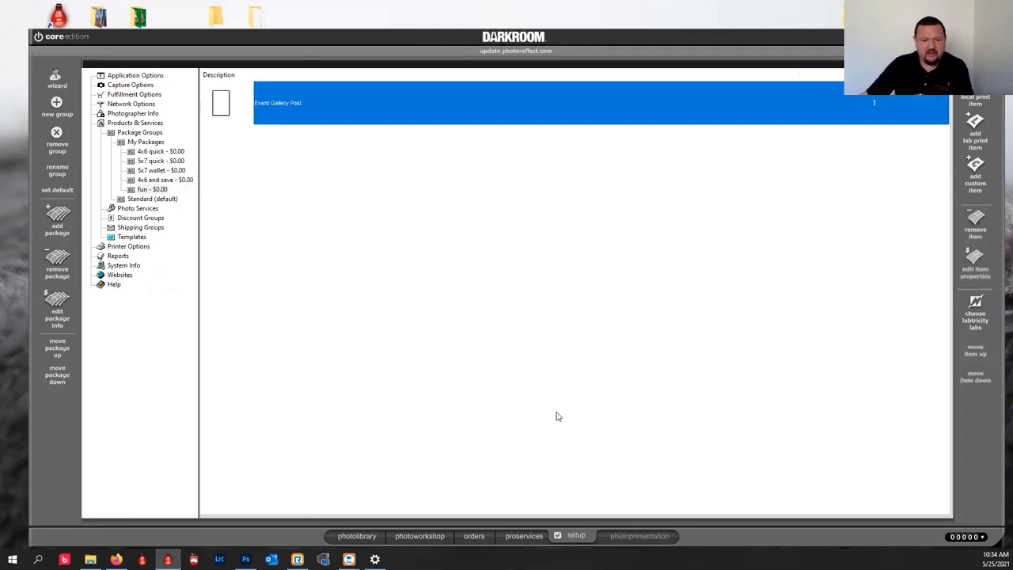
pyautogui.doubleClick(220, 108)
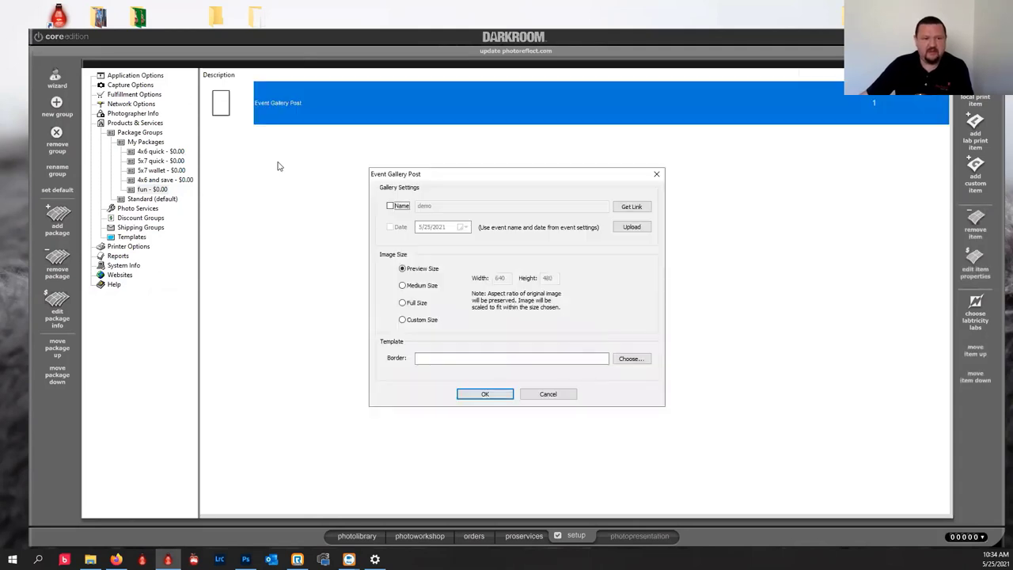
# Give the gallery post the custom name demo5-25, a custom date and Medium Size images, then choose its border.
pyautogui.click(390, 206)
pyautogui.click(443, 206)
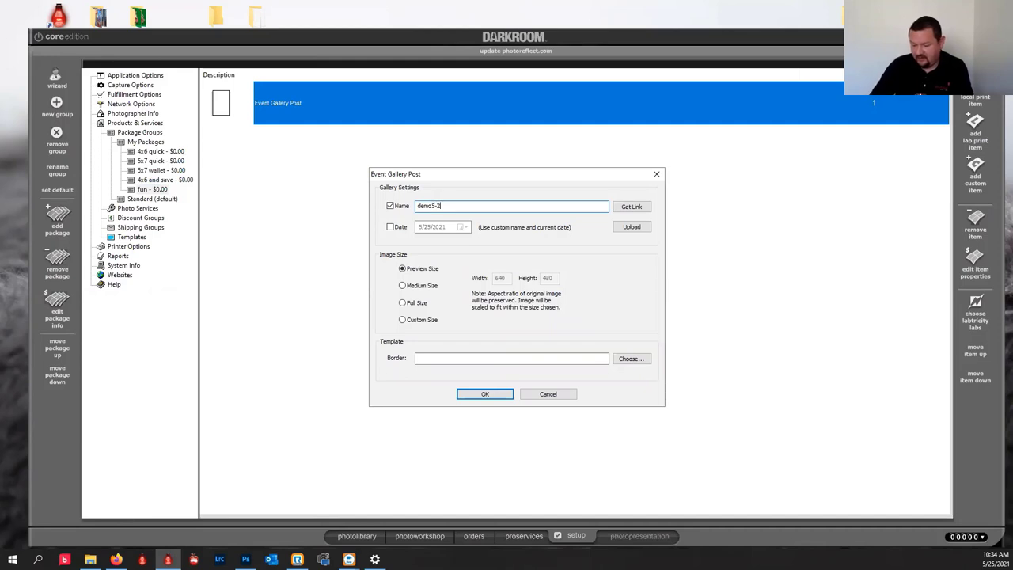
pyautogui.click(389, 227)
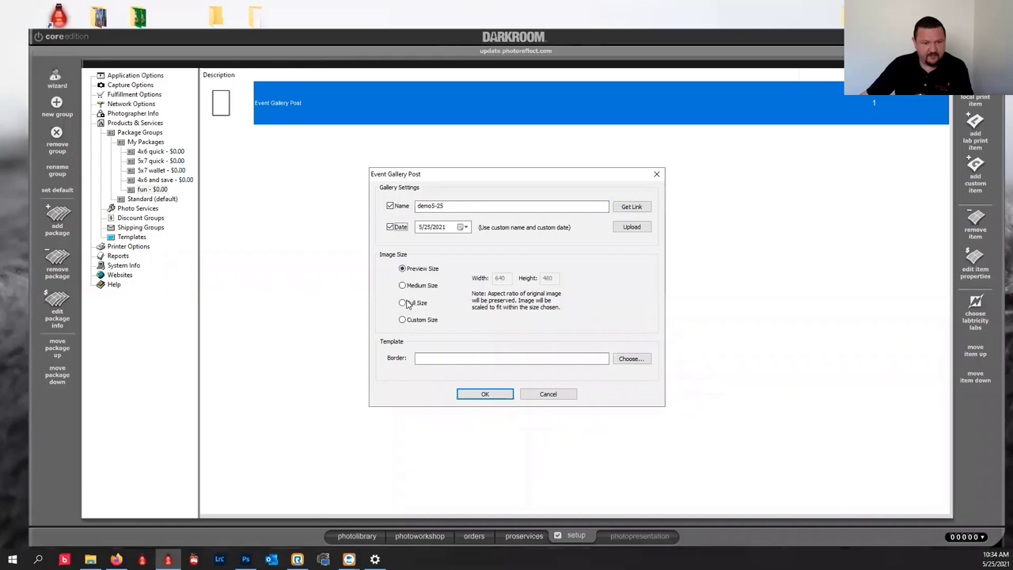
pyautogui.click(403, 286)
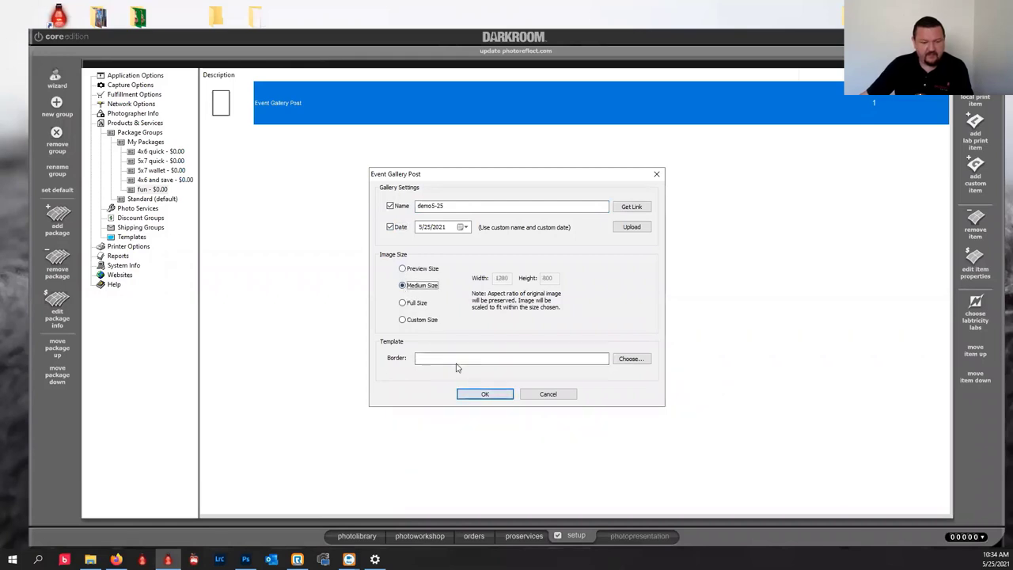
pyautogui.click(485, 396)
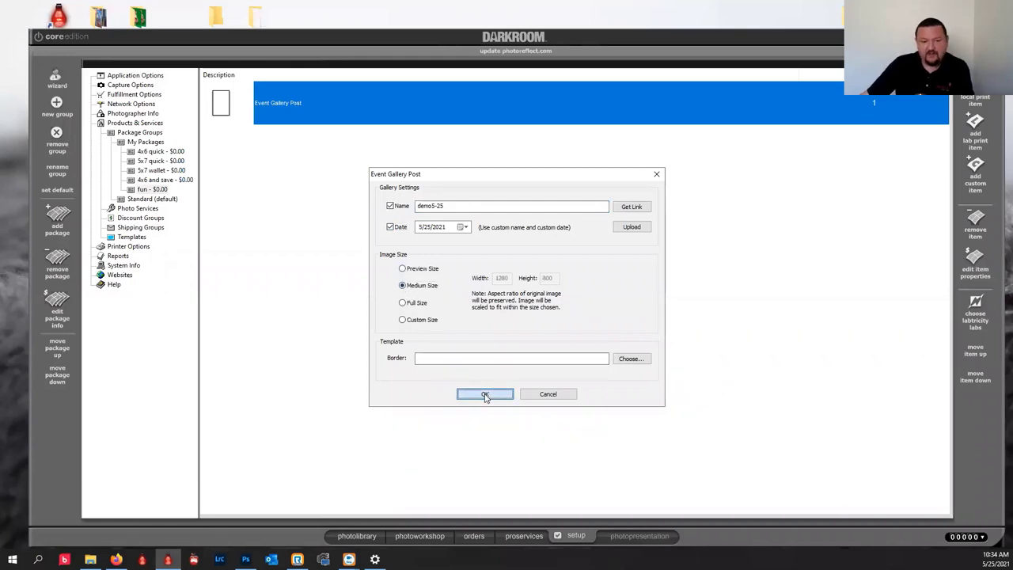
pyautogui.click(631, 358)
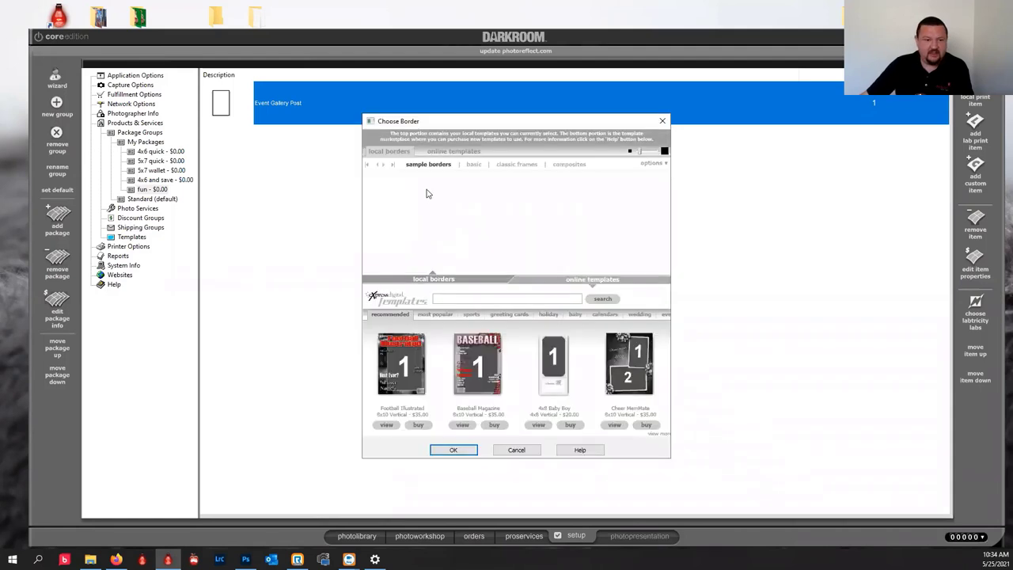
# Browse the basic, classic frame and composite border templates.
pyautogui.click(471, 166)
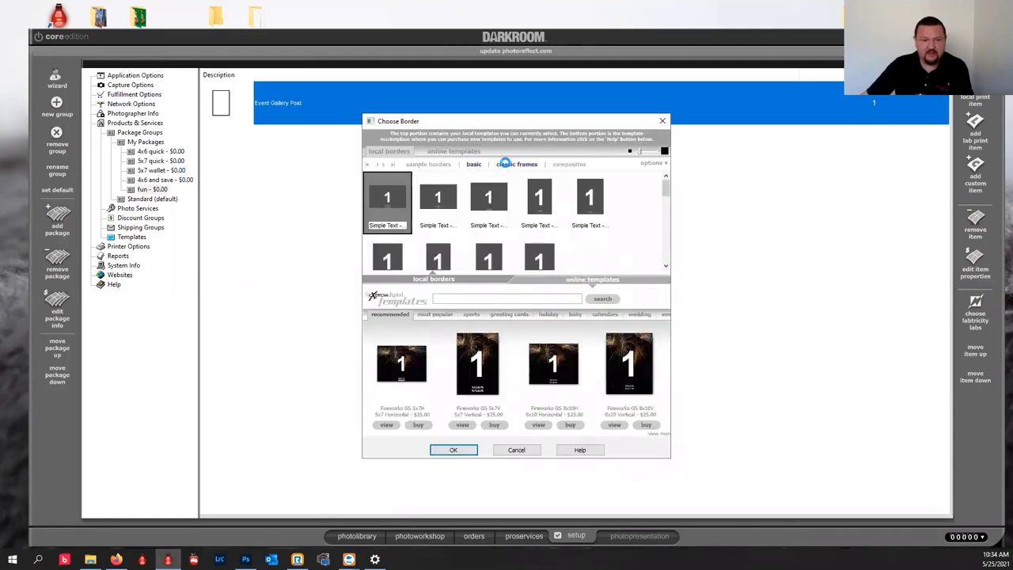
pyautogui.click(511, 165)
pyautogui.click(577, 166)
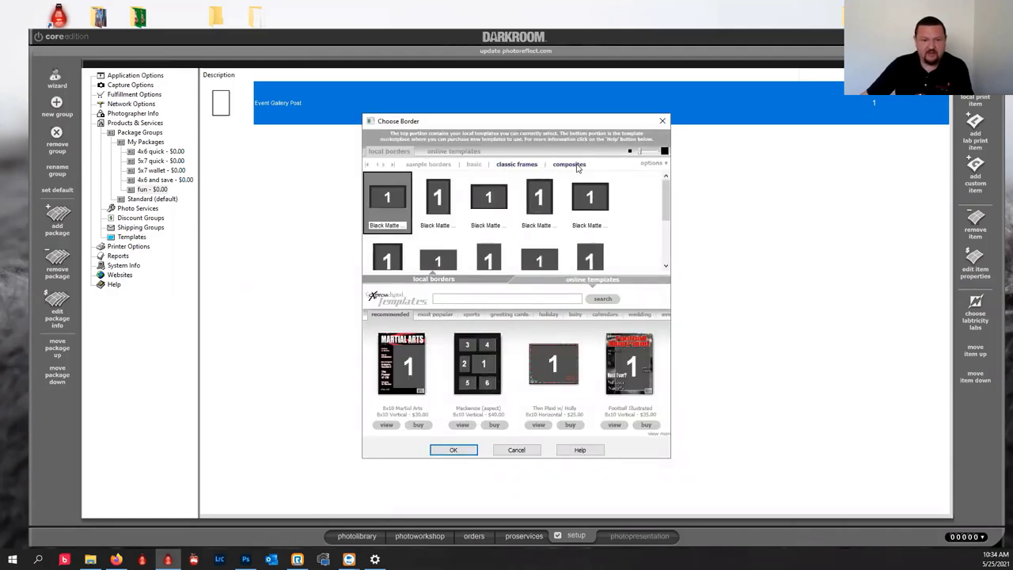
pyautogui.moveTo(665, 223); pyautogui.dragTo(667, 246)
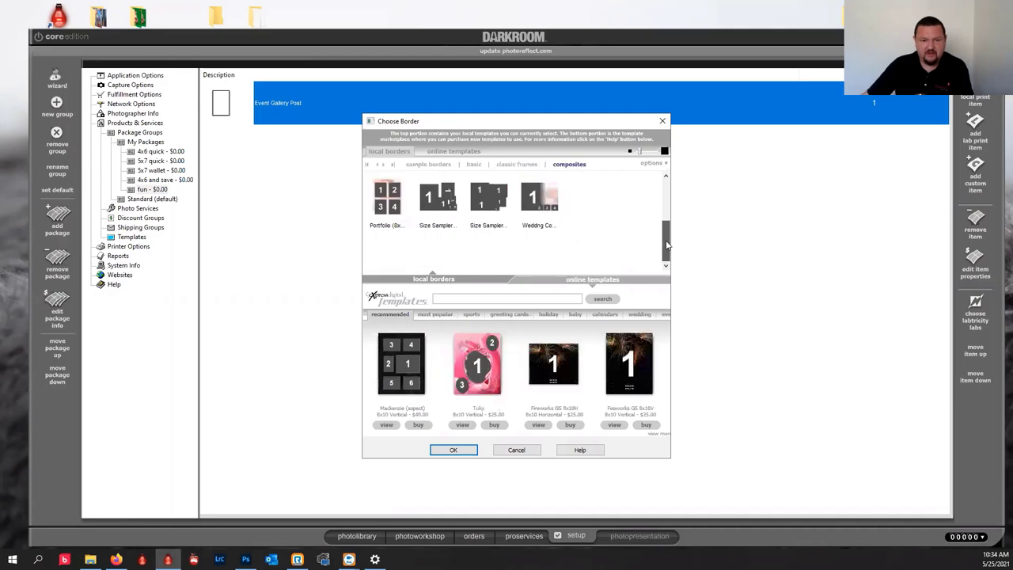
pyautogui.click(664, 205)
pyautogui.click(521, 168)
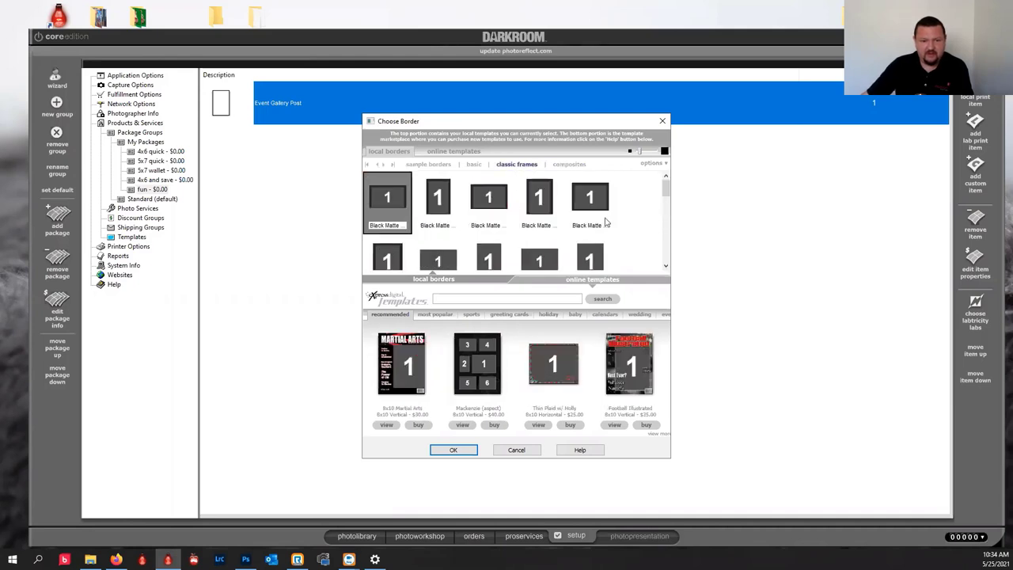
pyautogui.scroll(-5, 666, 197)
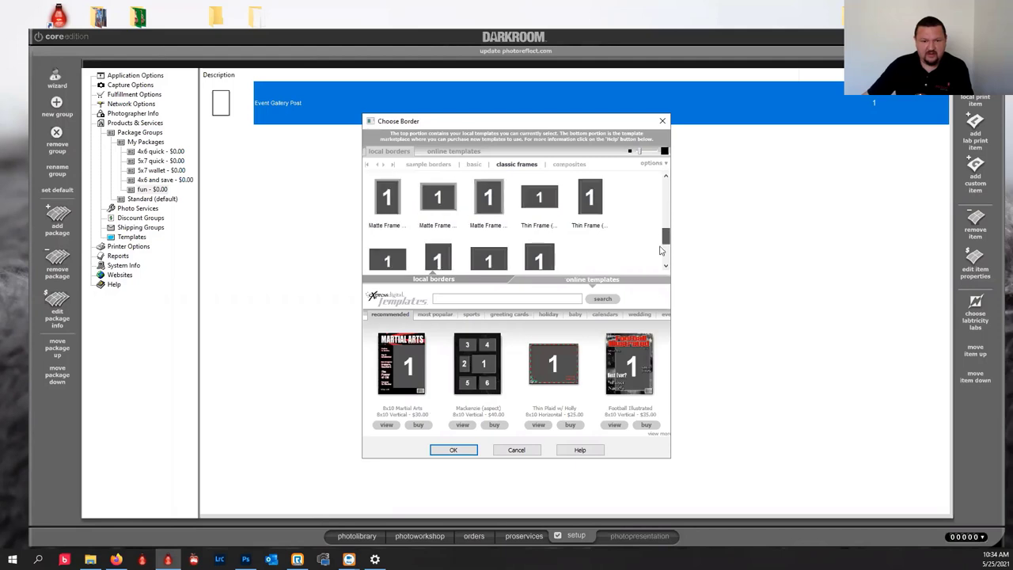
pyautogui.scroll(5, 666, 197)
pyautogui.click(470, 166)
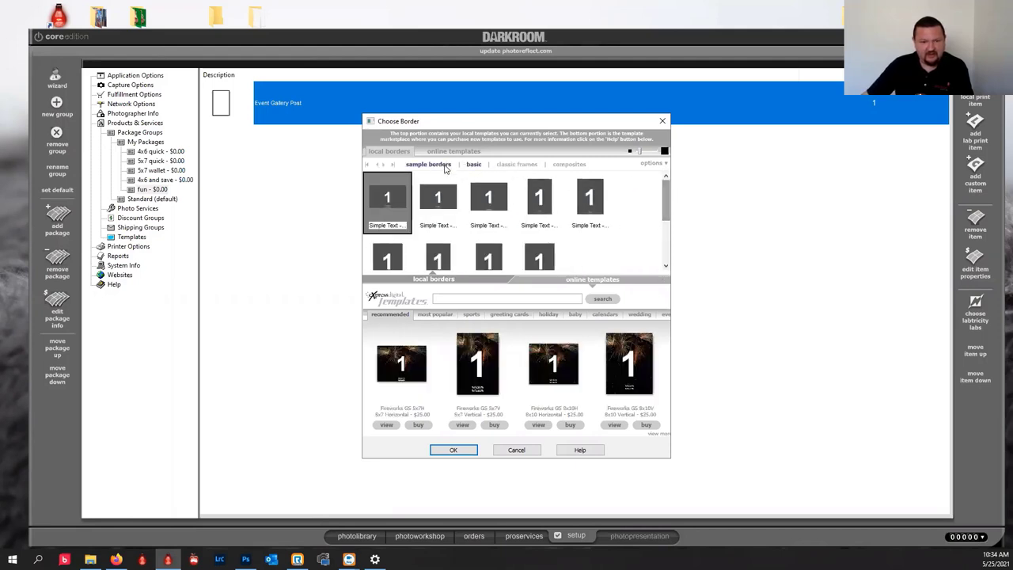
pyautogui.click(516, 164)
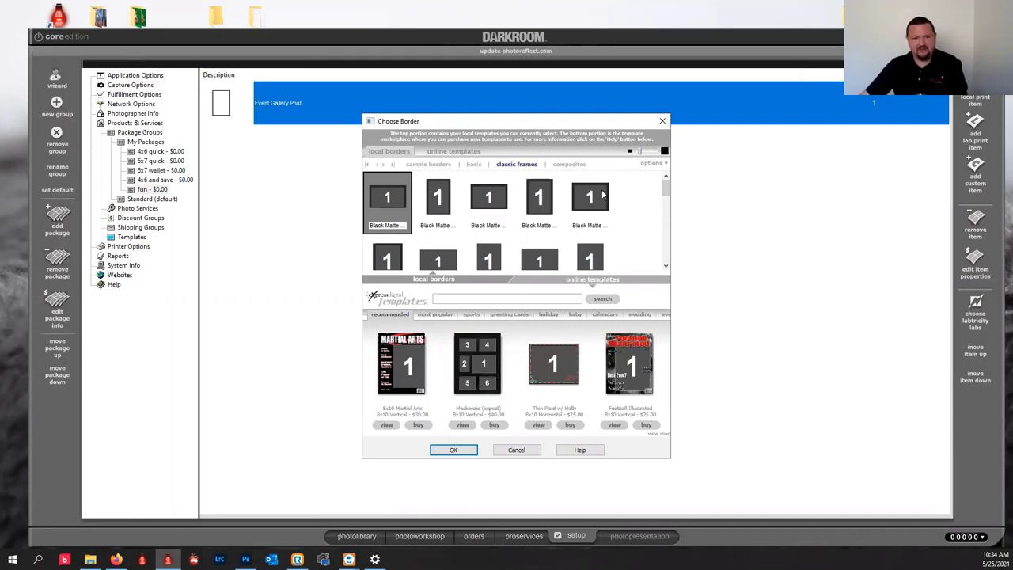
# Apply the Black Matte Frame (8x10) Horizontal border and save the gallery post settings.
pyautogui.click(586, 200)
pyautogui.click(448, 454)
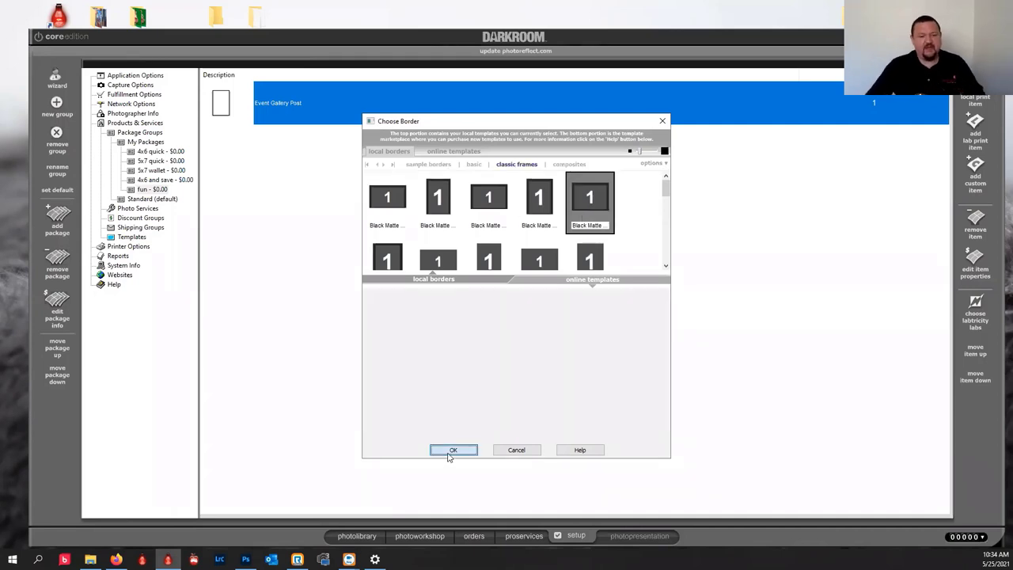
pyautogui.click(484, 394)
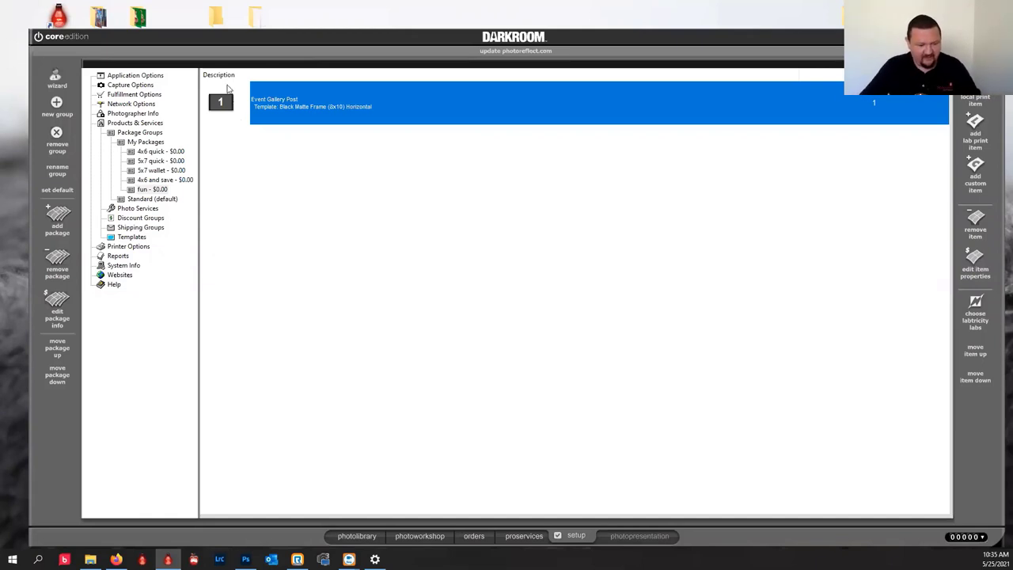
# Make My Packages the default package group in the photo workshop, then show the orders view.
pyautogui.click(420, 535)
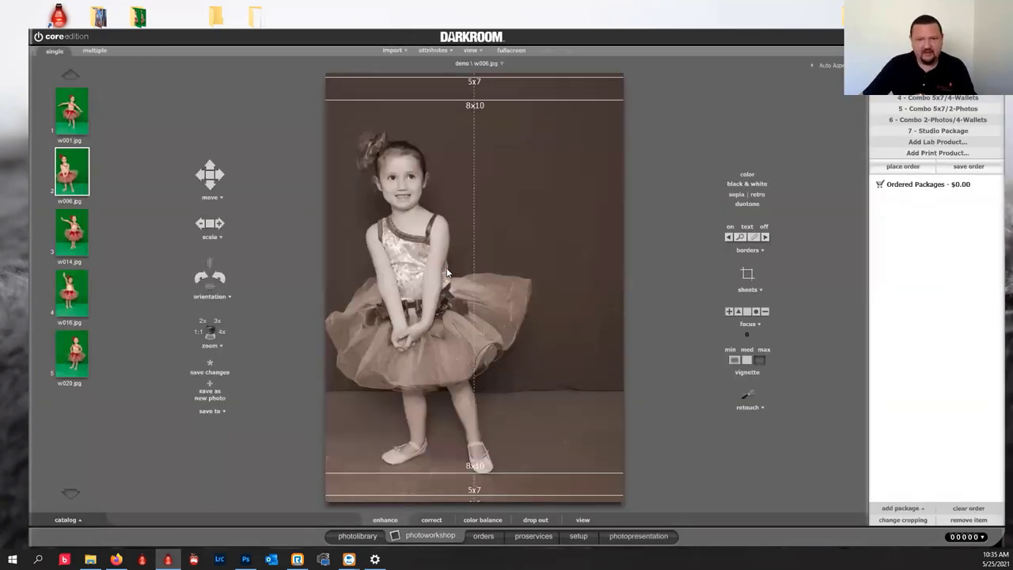
pyautogui.click(915, 508)
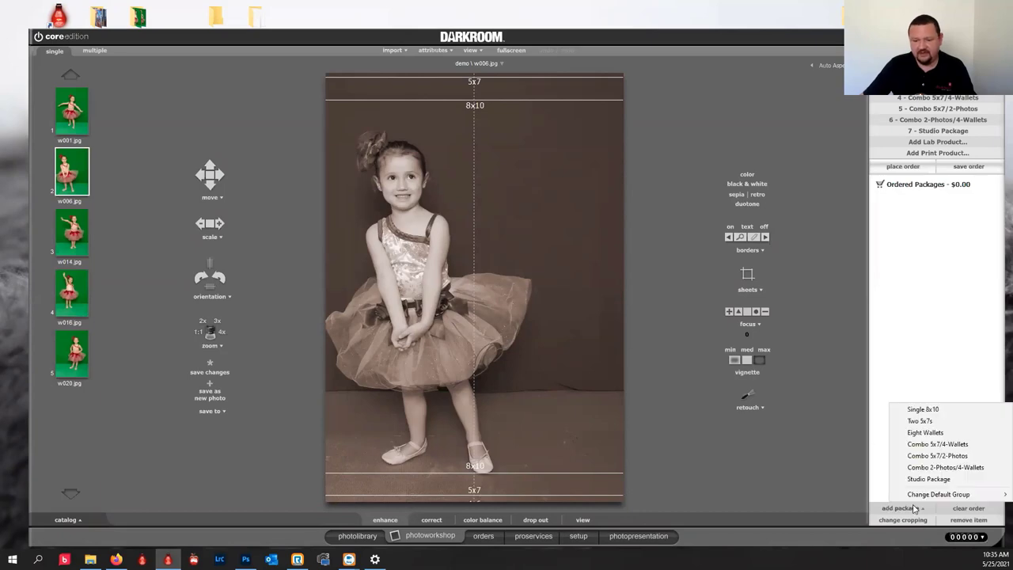
pyautogui.moveTo(934, 495)
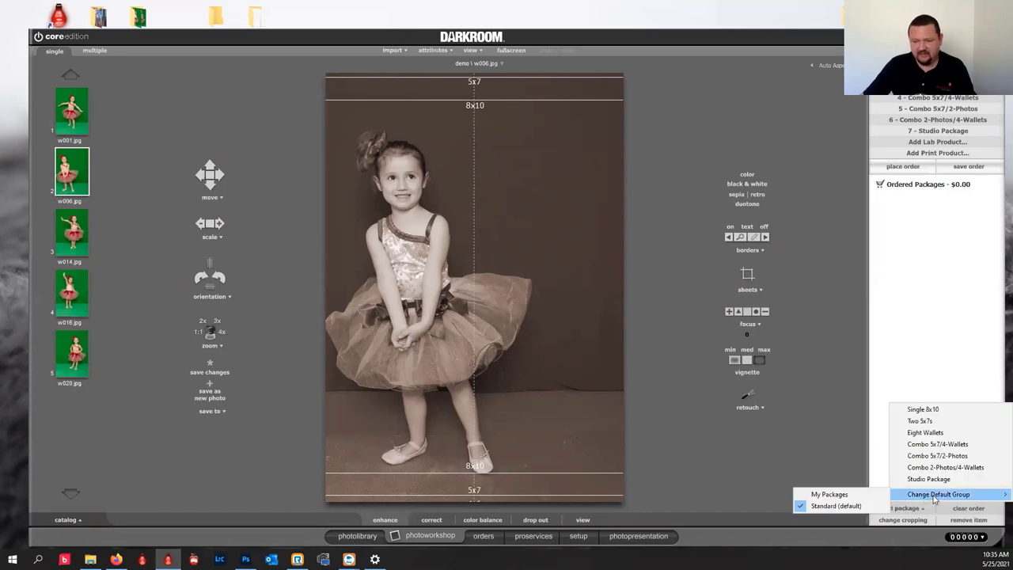
pyautogui.click(847, 494)
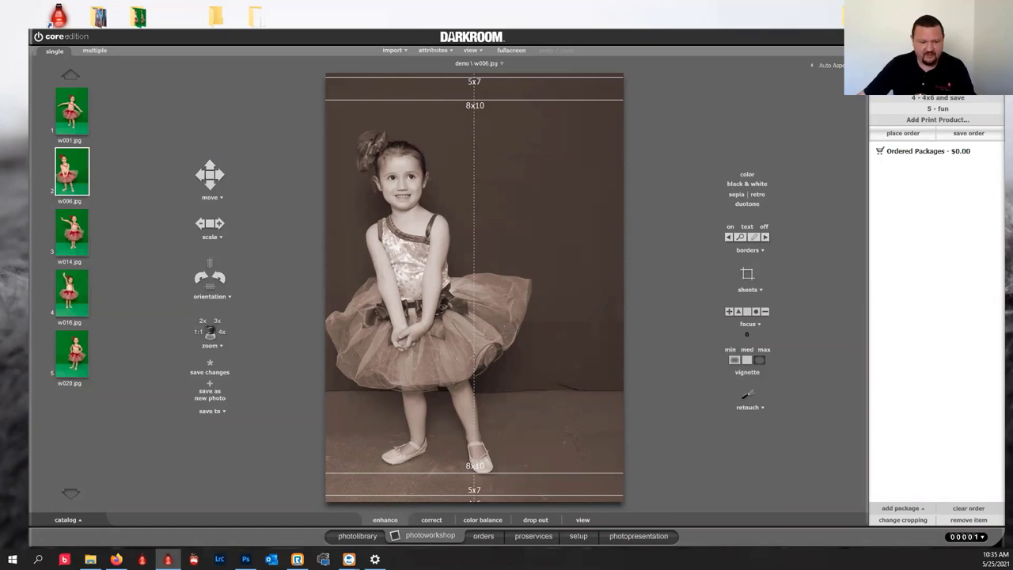
pyautogui.click(484, 535)
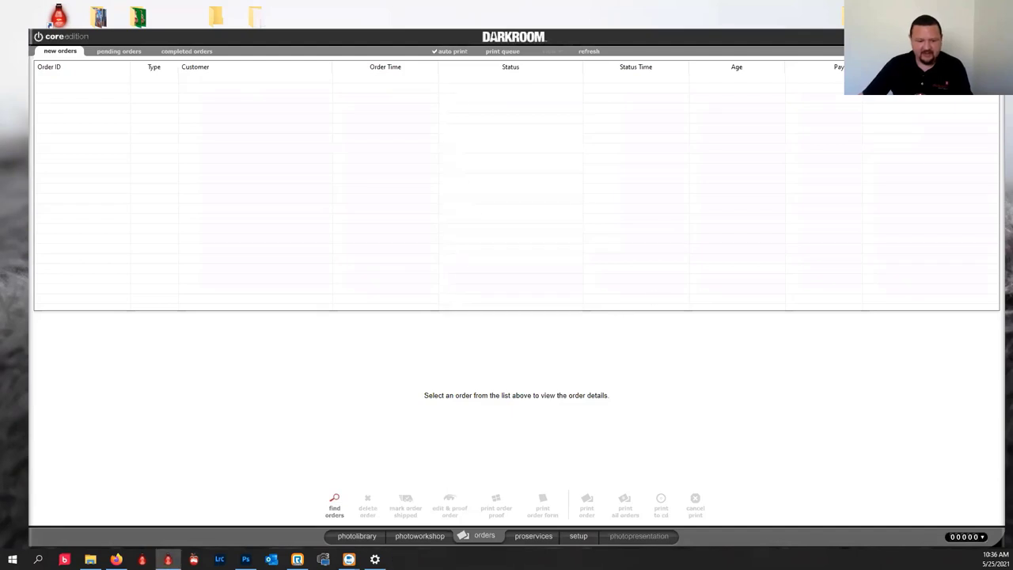
pyautogui.click(413, 535)
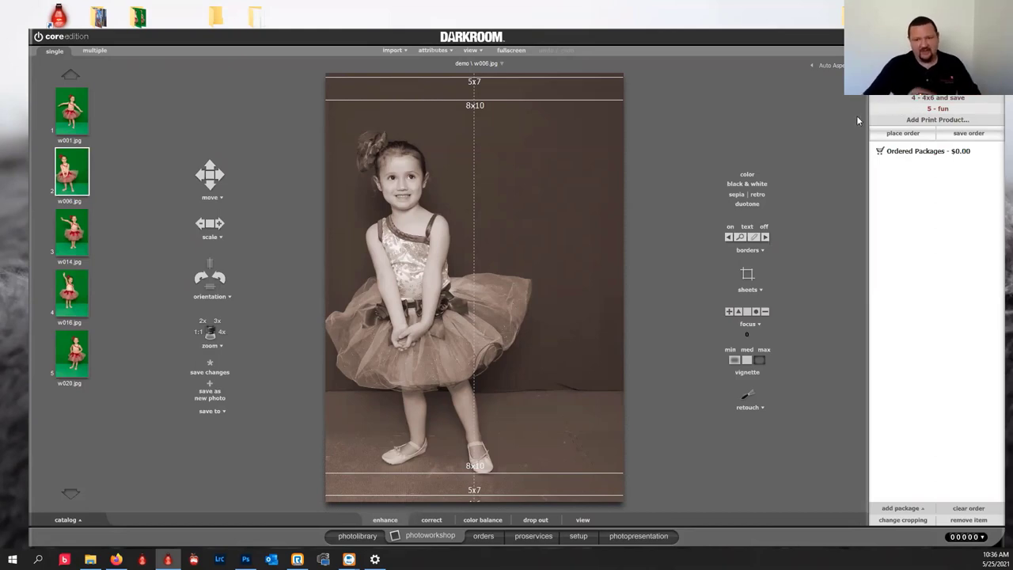
pyautogui.click(930, 110)
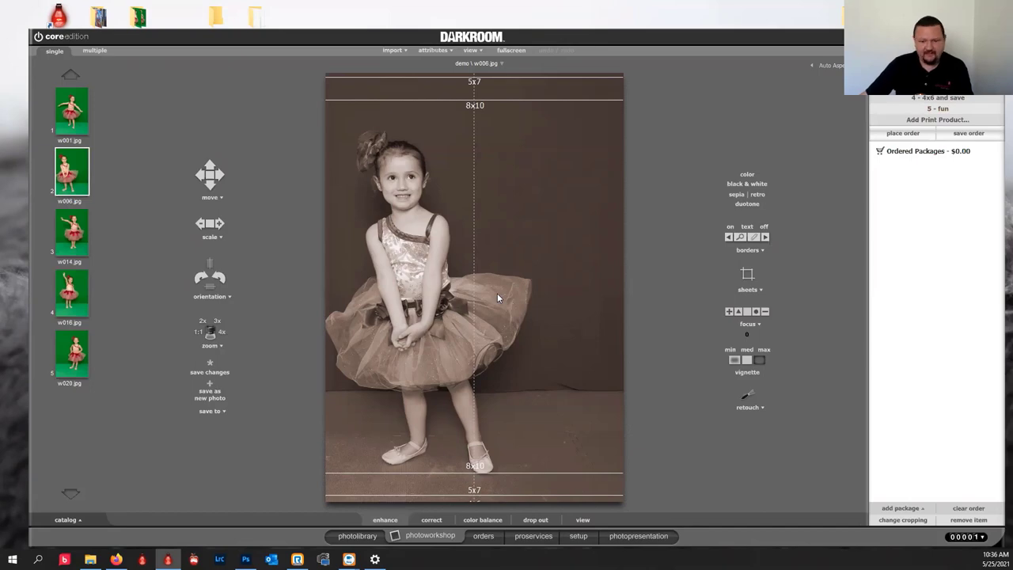
pyautogui.click(496, 541)
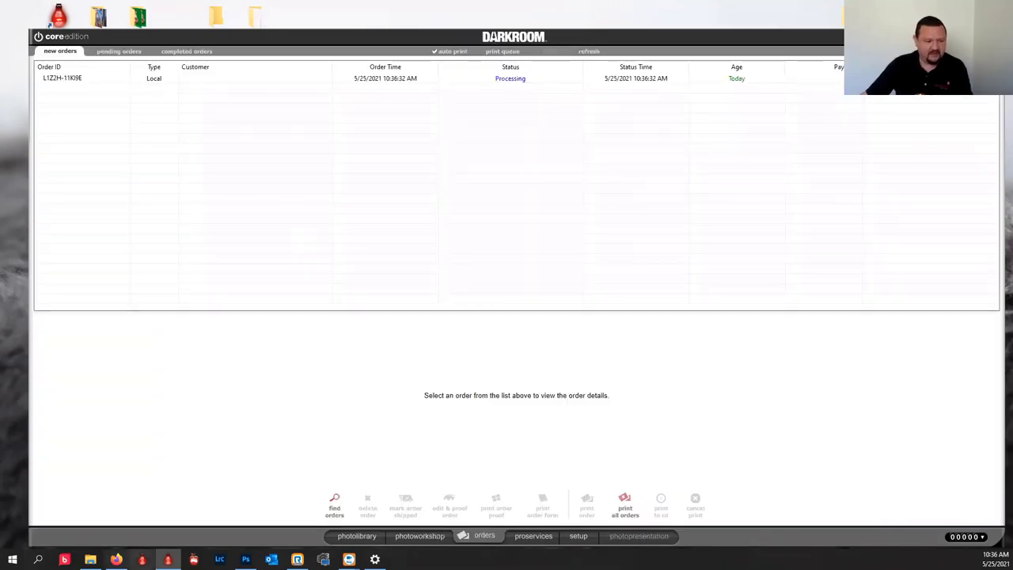
pyautogui.moveTo(116, 559)
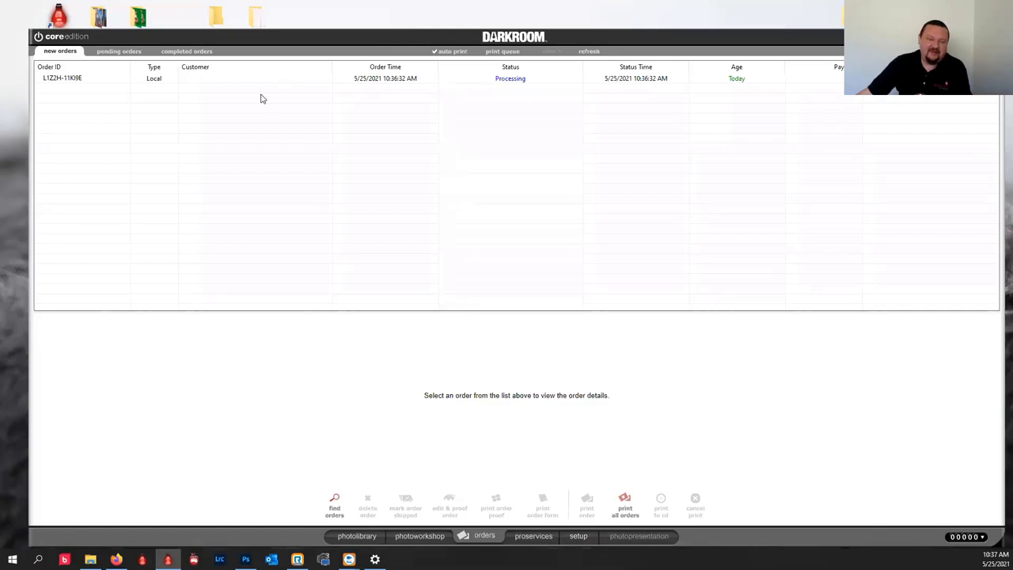
# Take w016.jpg from the photo library into the workshop with the rainbow Groovy Baby! green-screen border.
pyautogui.click(363, 536)
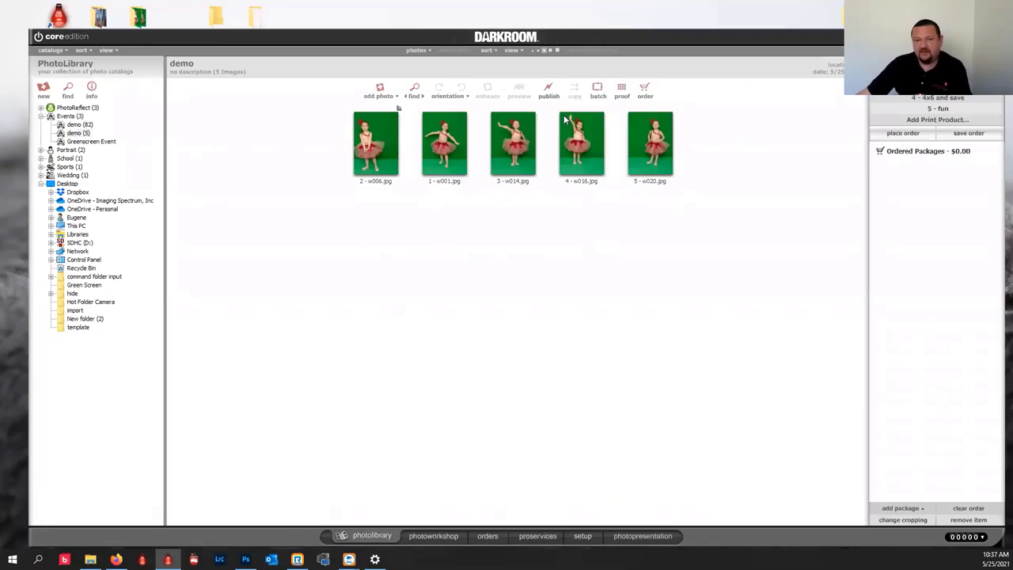
pyautogui.click(583, 132)
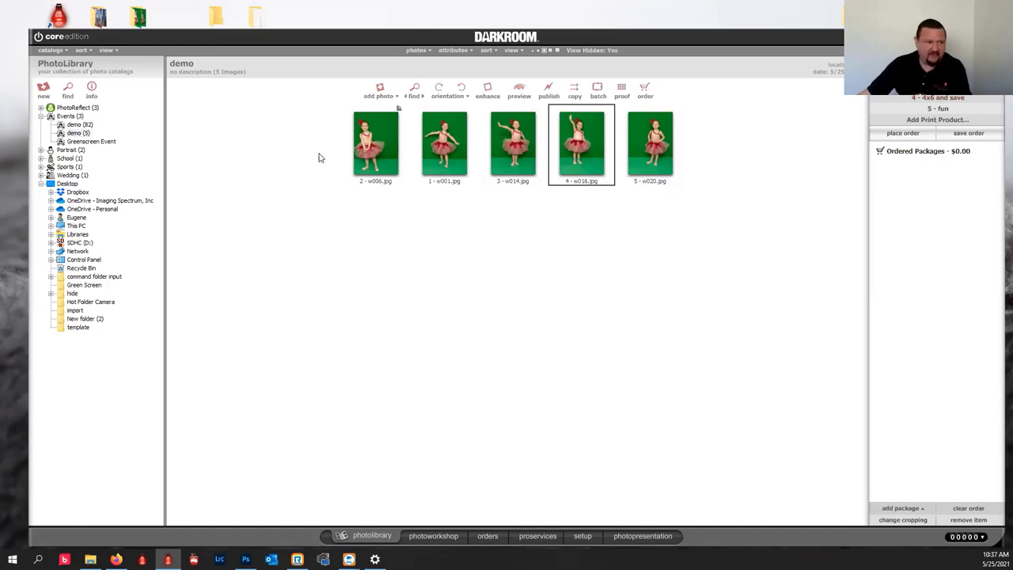
pyautogui.click(434, 536)
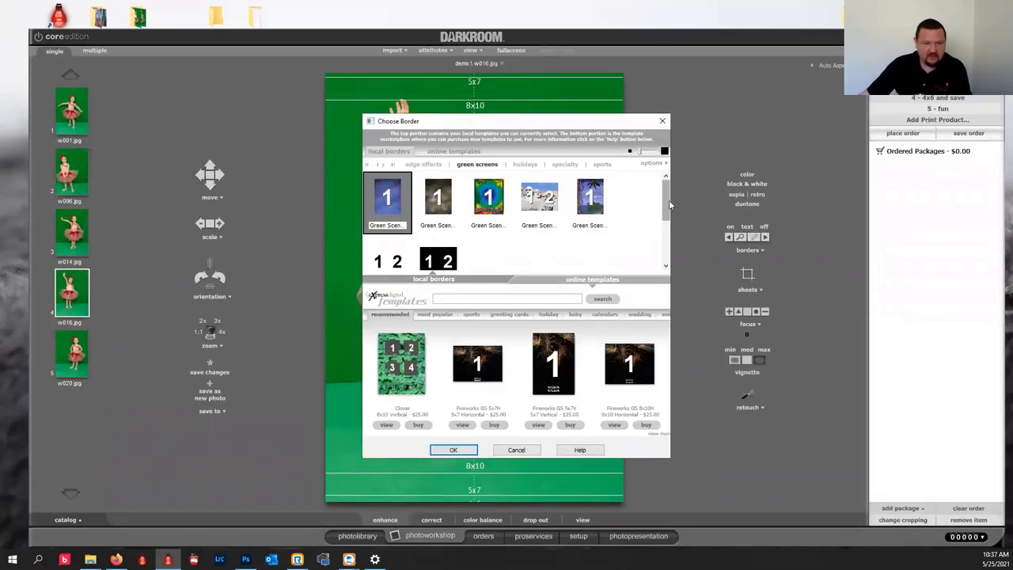
pyautogui.click(488, 198)
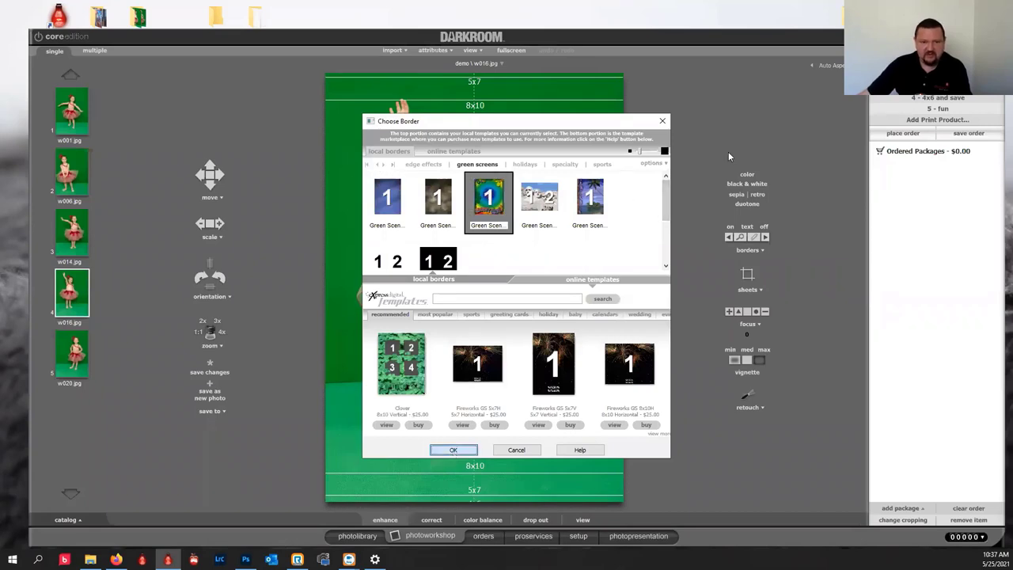
pyautogui.press('Return')
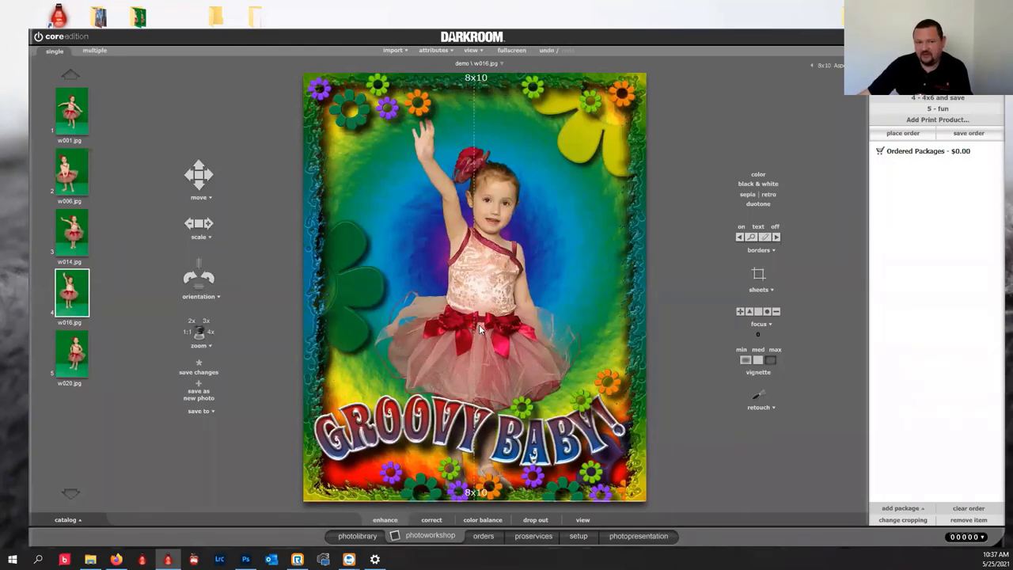
# Shrink and shift the photo so the whole girl fits inside the border.
pyautogui.scroll(-2, 477, 321)
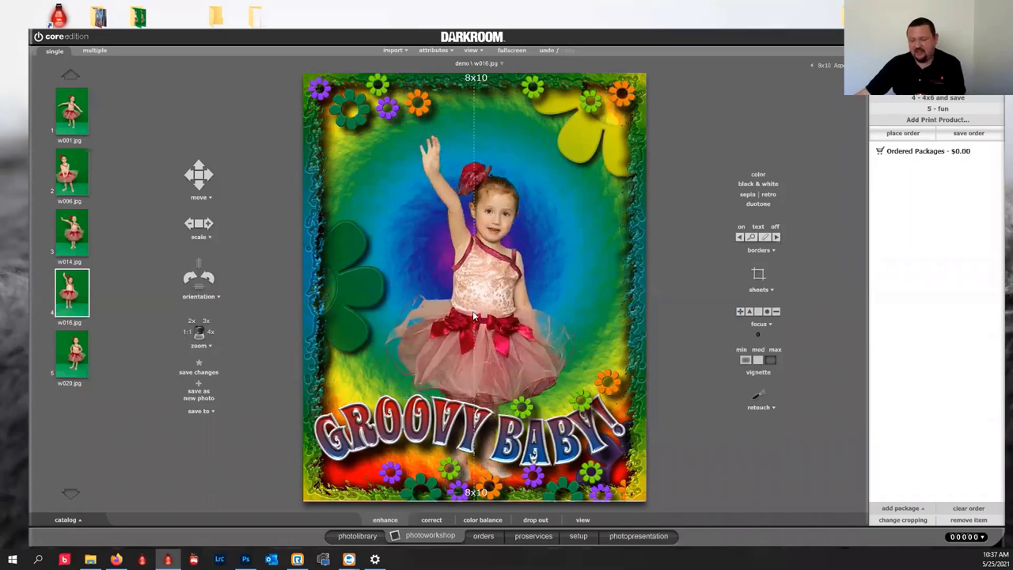
pyautogui.scroll(2, 474, 313)
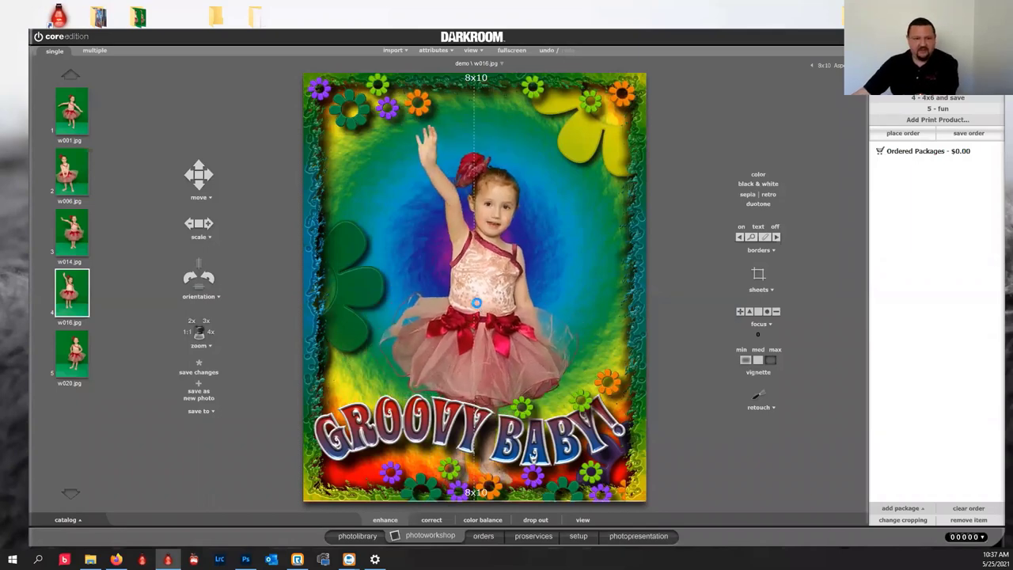
pyautogui.scroll(2, 476, 302)
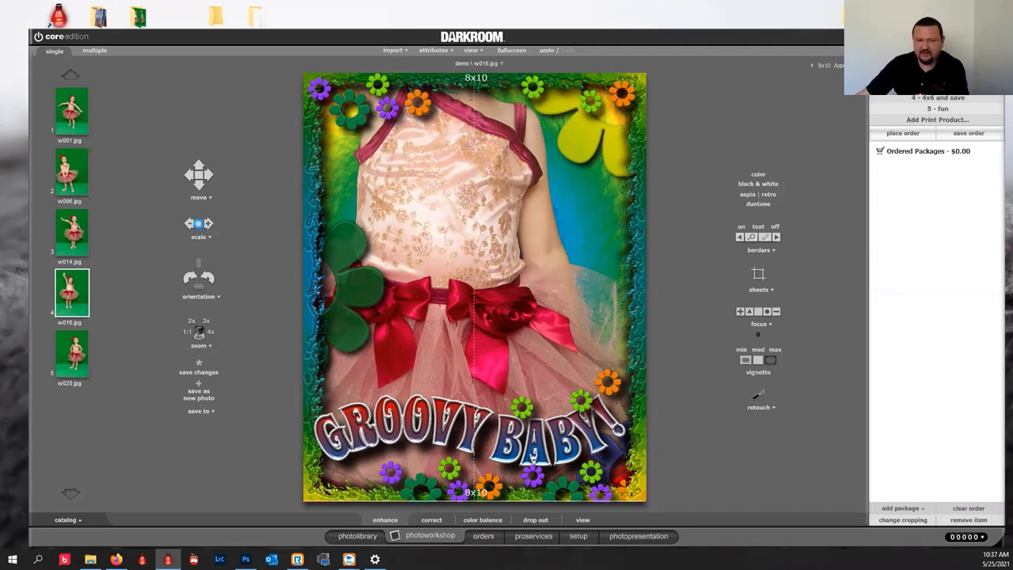
pyautogui.click(198, 225)
pyautogui.click(197, 225)
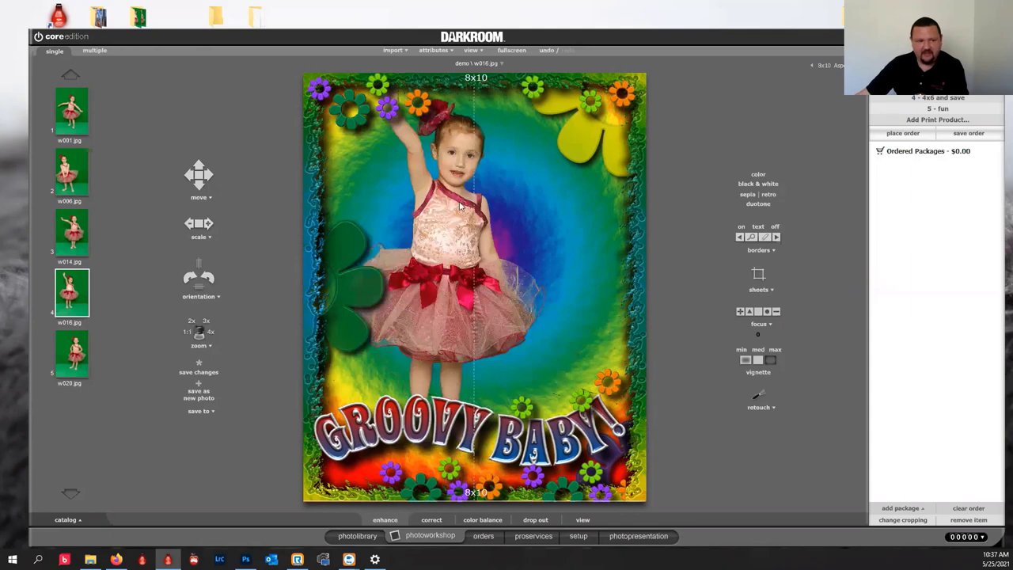
pyautogui.moveTo(441, 215); pyautogui.dragTo(473, 269)
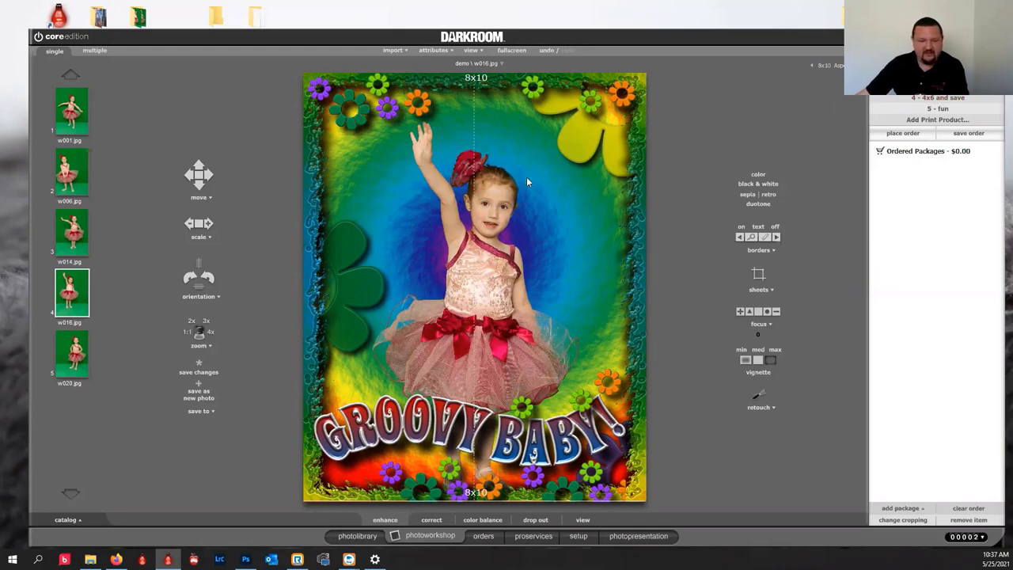
# Cancel printing of the local order so it reads Saved, and reselect it to view details.
pyautogui.click(482, 536)
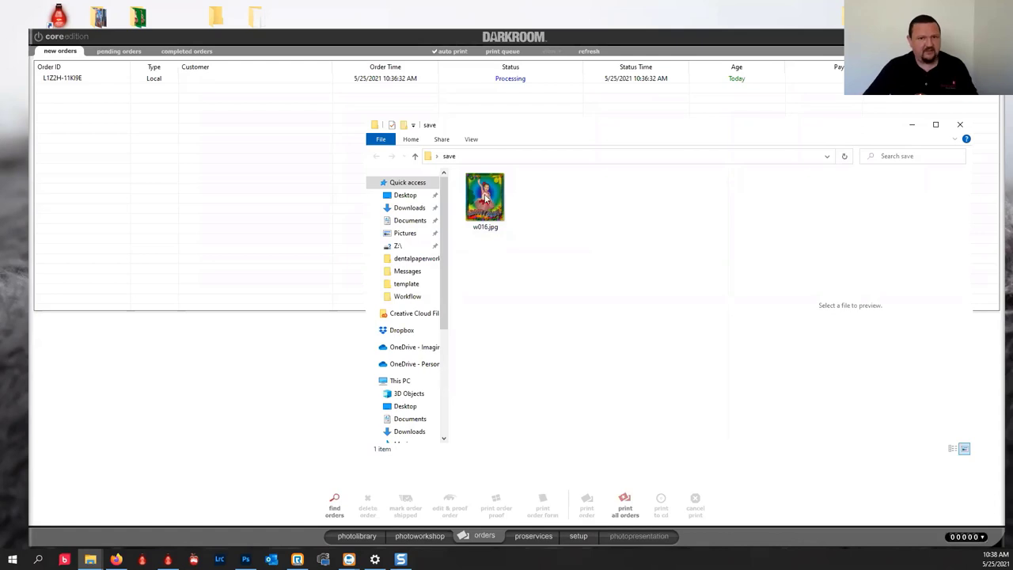
pyautogui.click(785, 38)
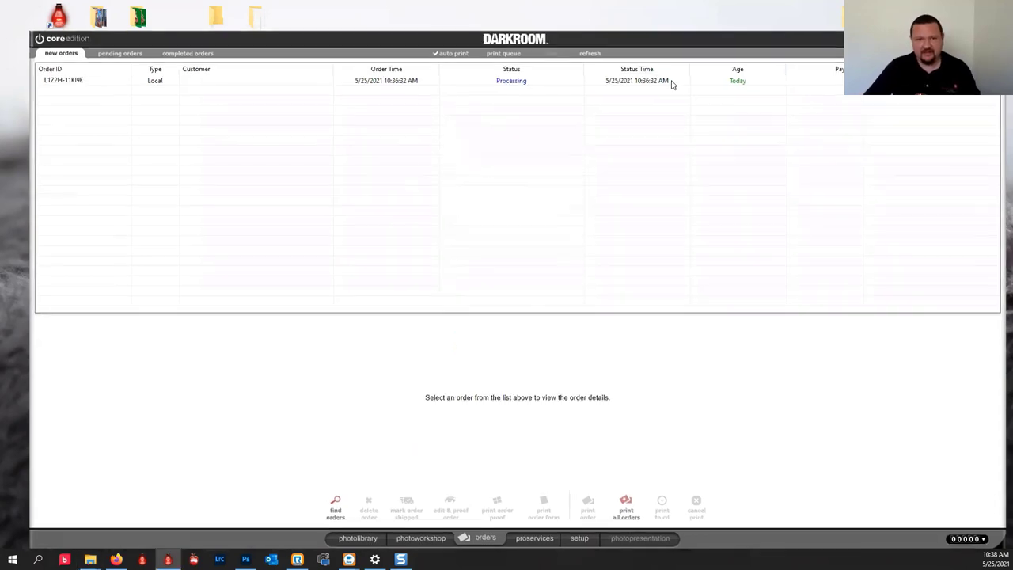
pyautogui.click(552, 83)
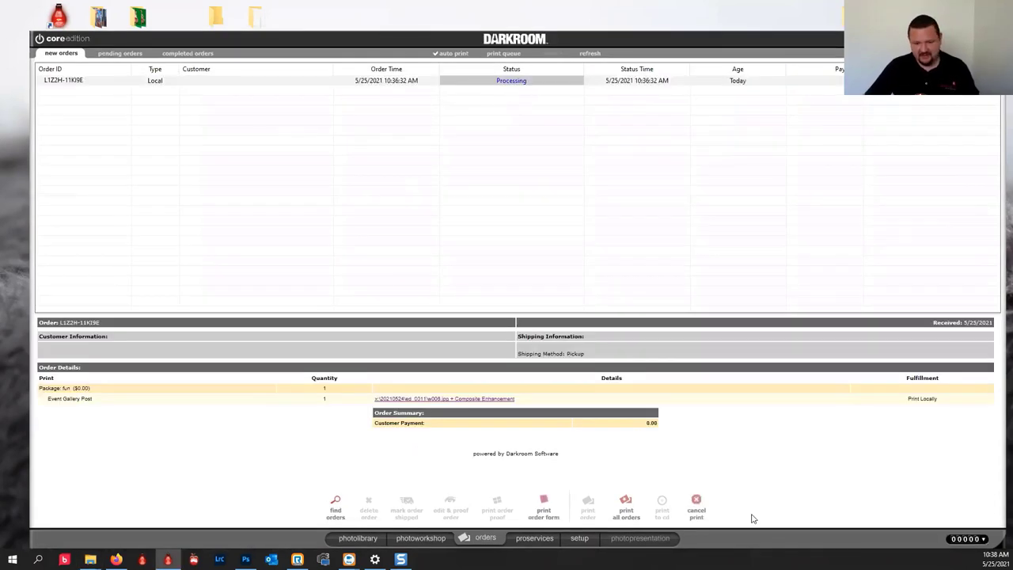
pyautogui.click(696, 503)
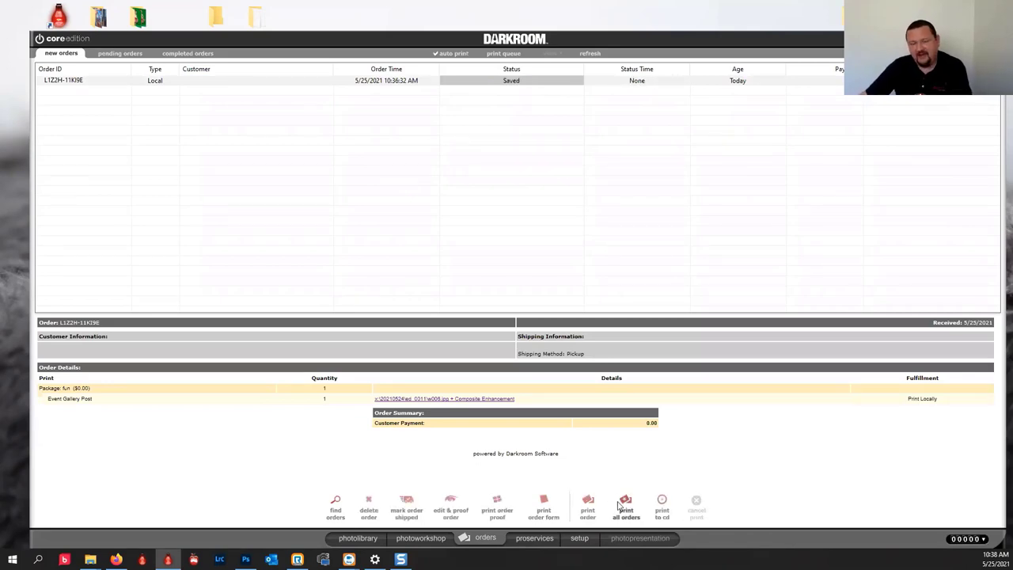
pyautogui.click(421, 87)
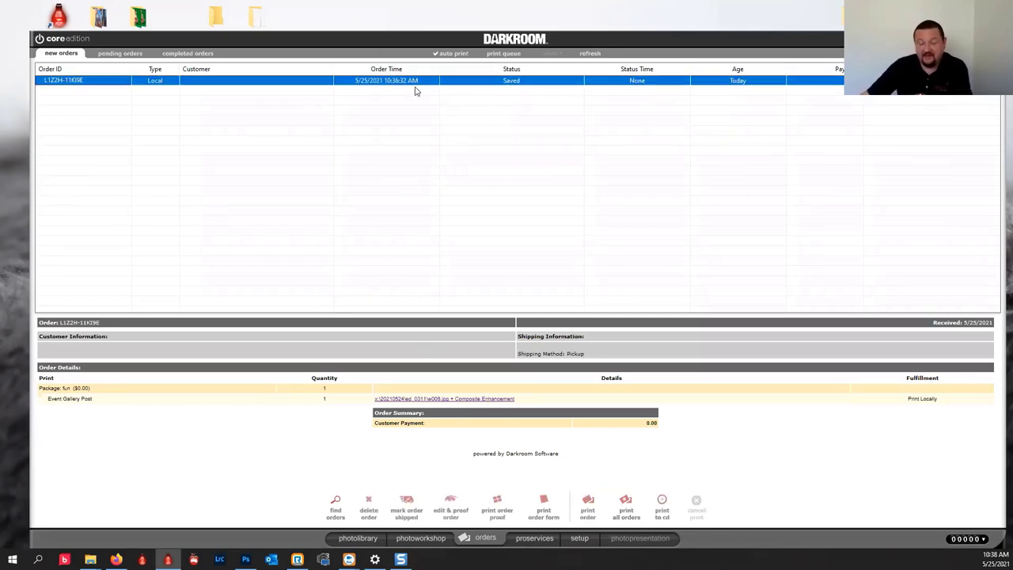
# In setup, collapse Package Groups and Products & Services and show Photographer Info's Email and Social Media accounts.
pyautogui.click(580, 538)
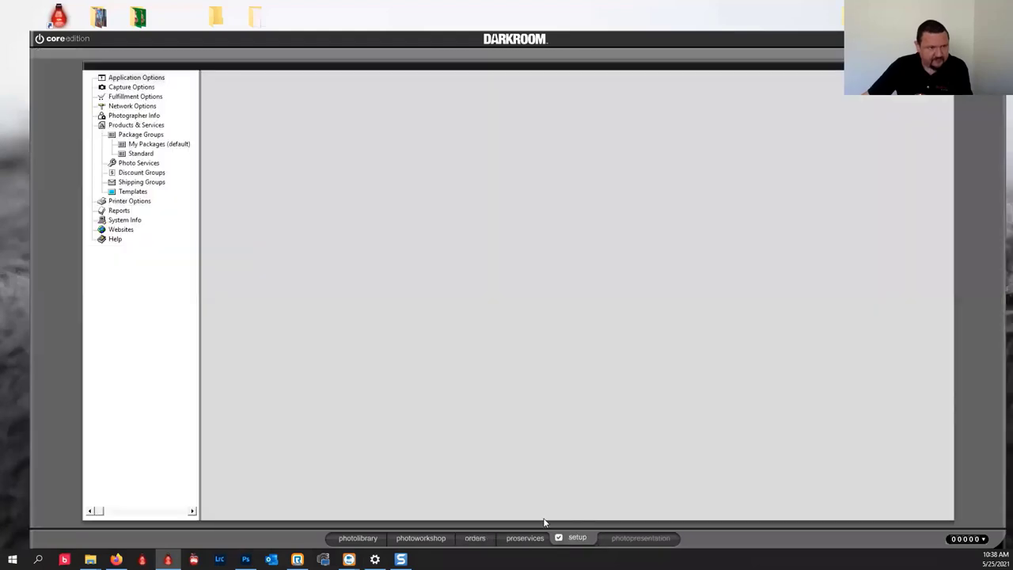
pyautogui.doubleClick(123, 134)
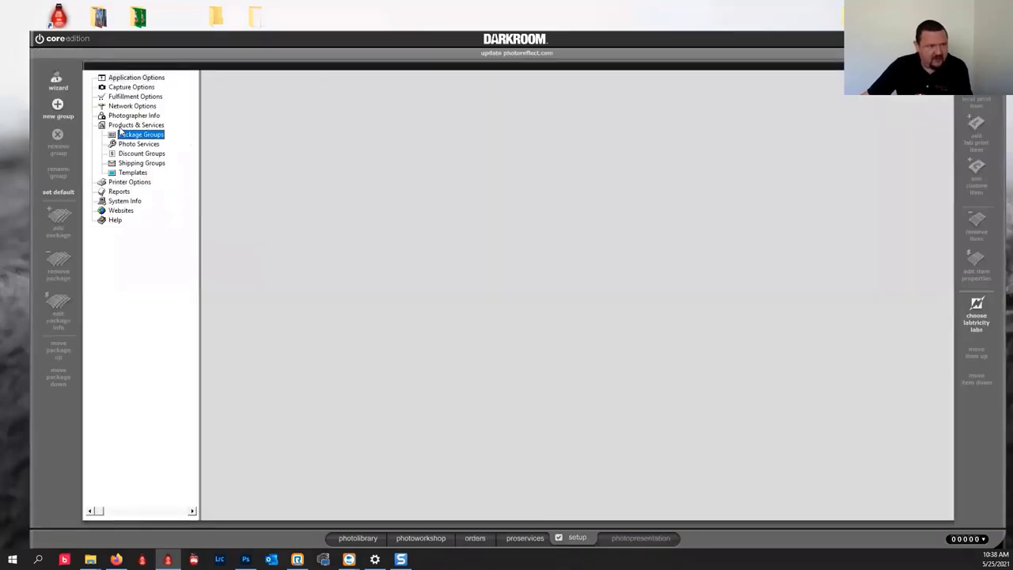
pyautogui.doubleClick(122, 125)
pyautogui.doubleClick(133, 115)
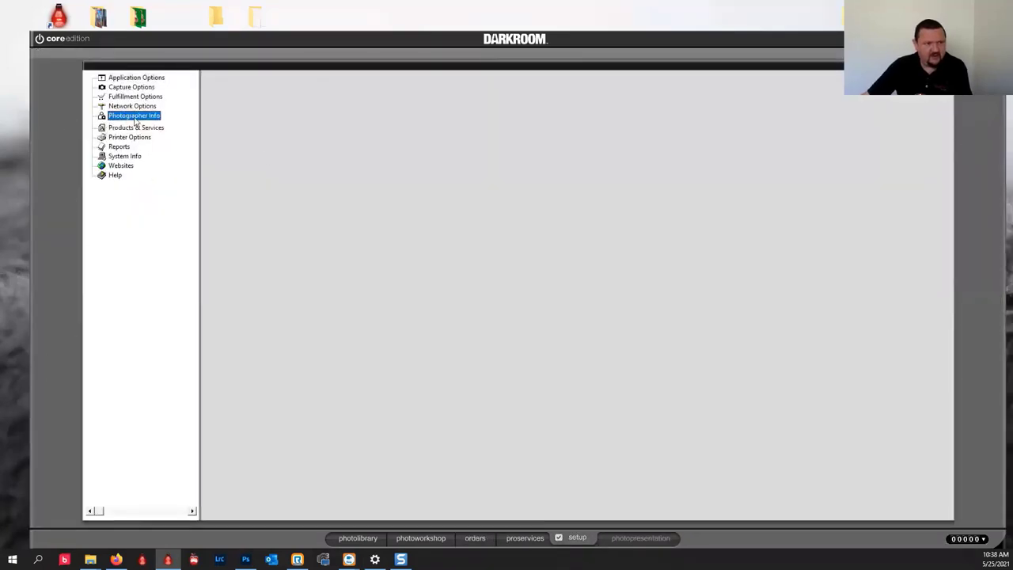
pyautogui.click(143, 173)
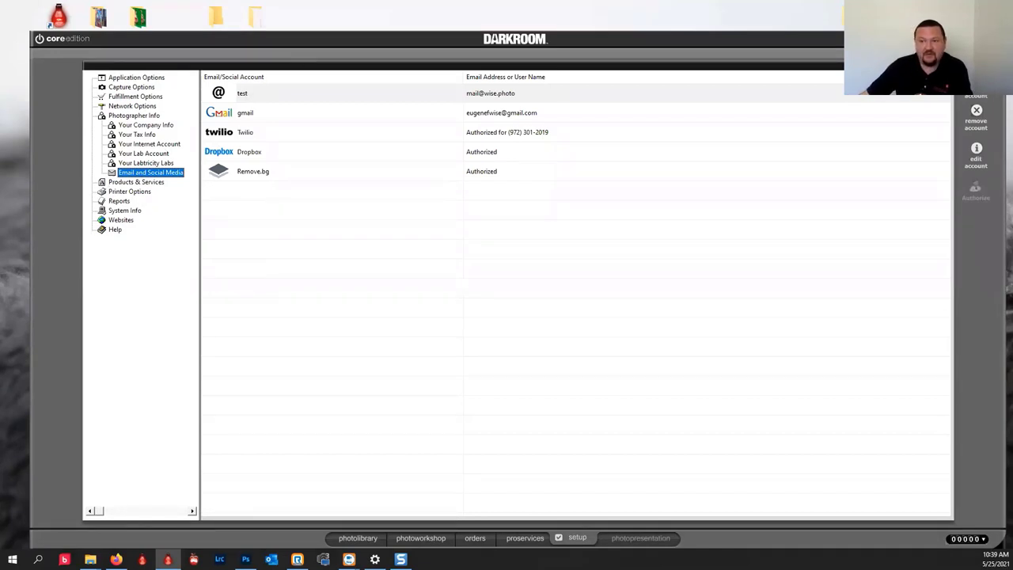
pyautogui.click(832, 79)
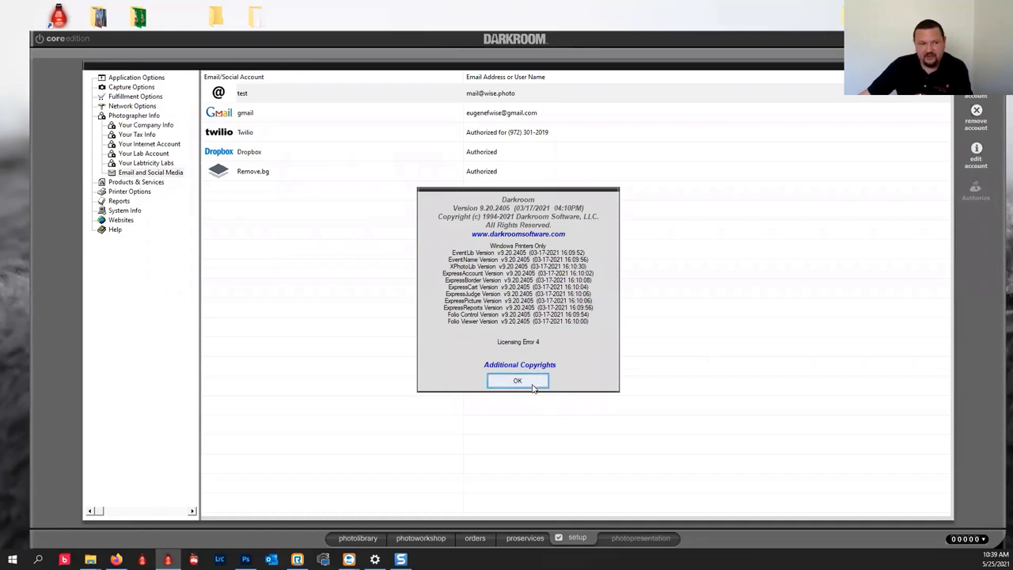
pyautogui.click(532, 385)
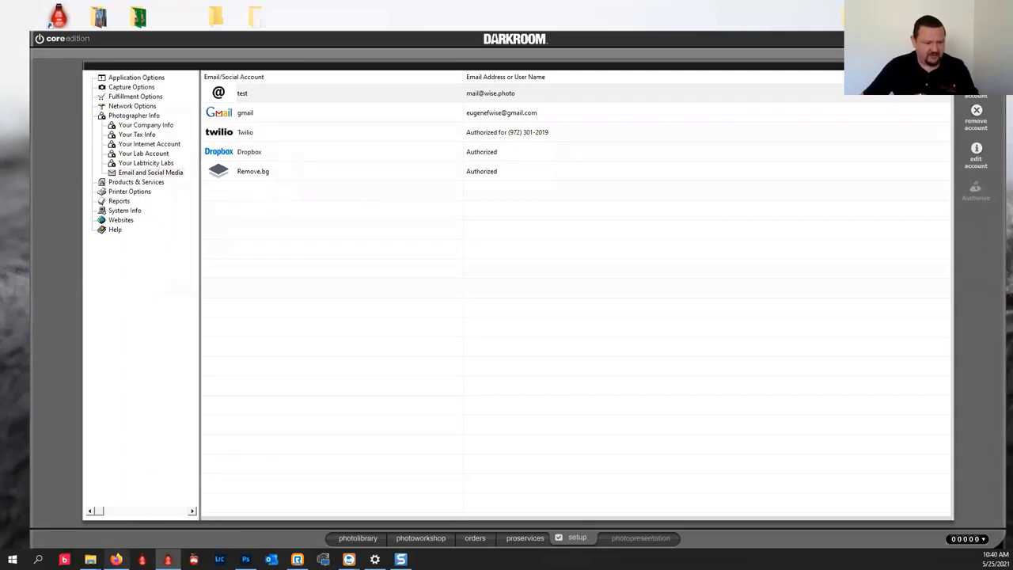
pyautogui.click(116, 559)
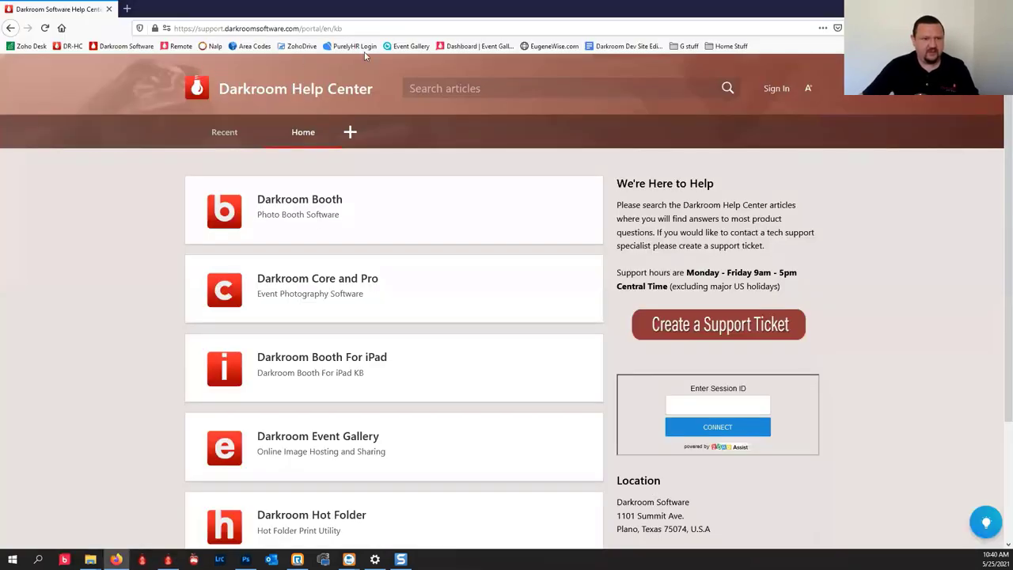
pyautogui.click(387, 48)
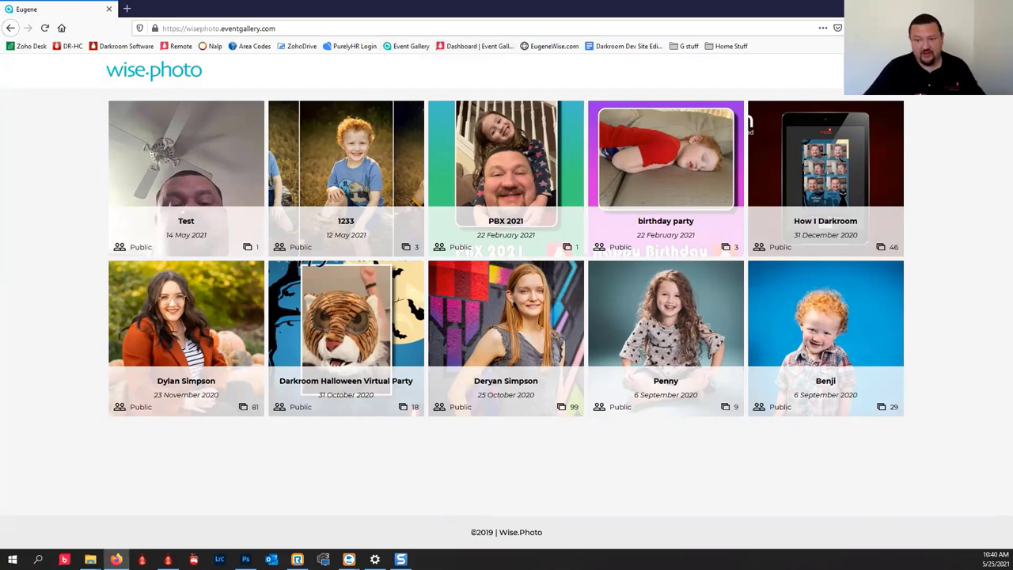
pyautogui.hotkey('alt', 'Tab')
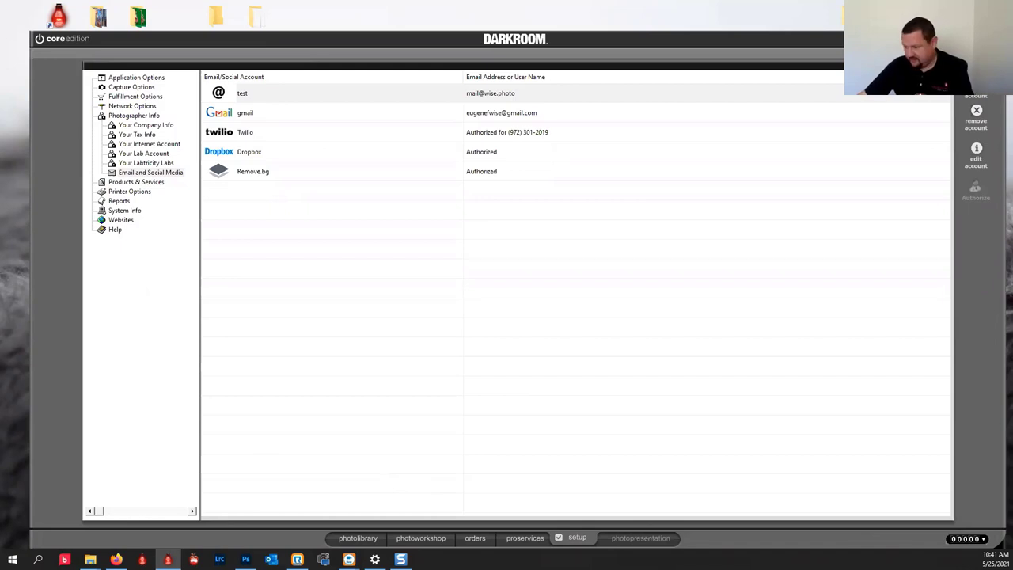
pyautogui.hotkey('alt', 'Tab')
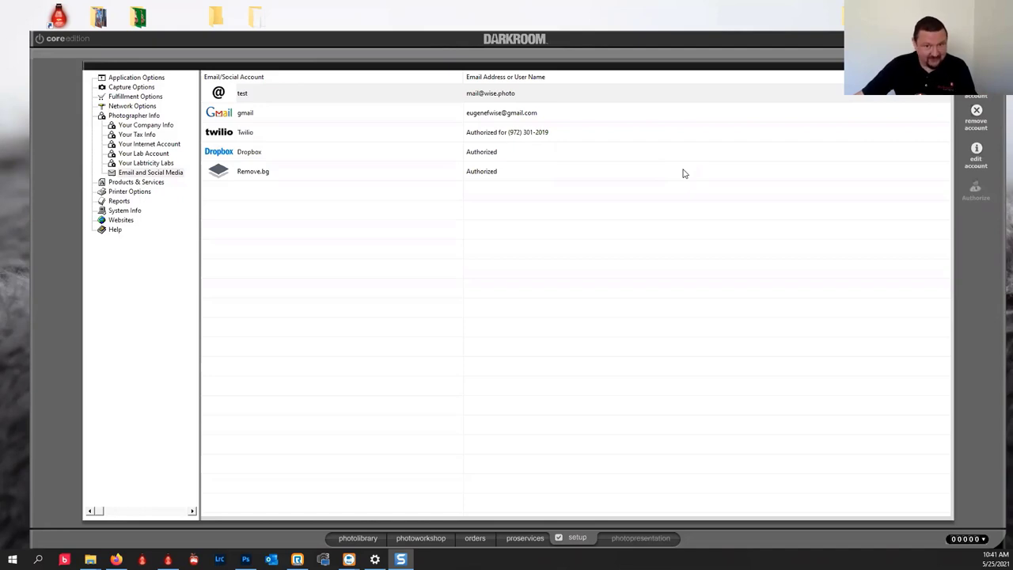
pyautogui.click(721, 51)
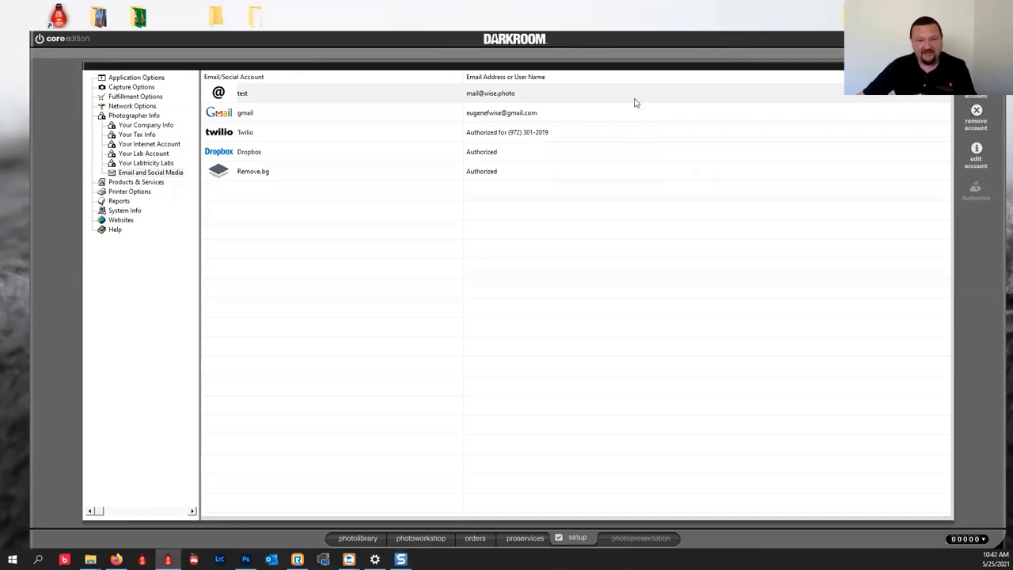
# Expand Products & Services > Templates > Borders in the setup tree.
pyautogui.click(124, 183)
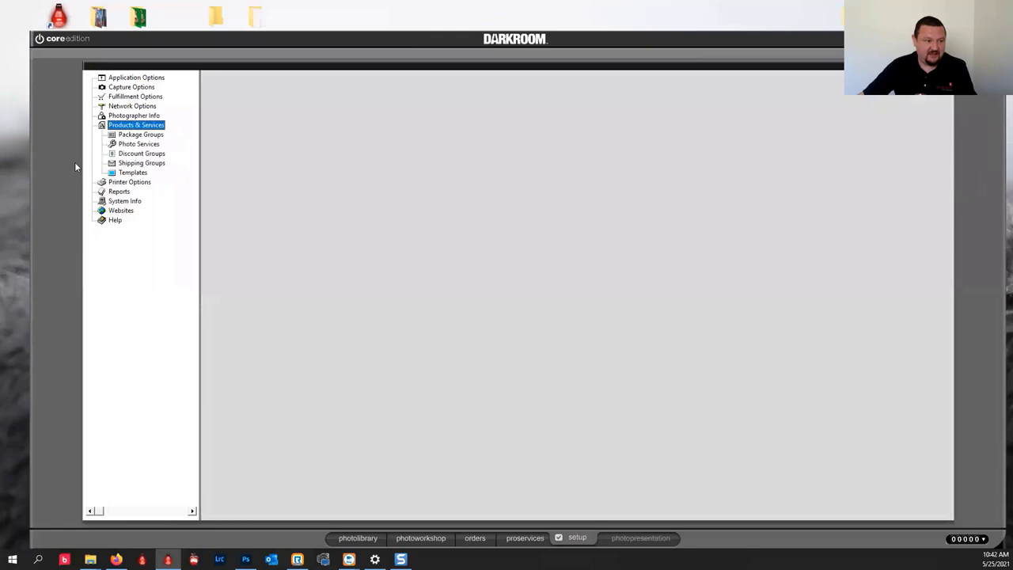
pyautogui.click(131, 173)
pyautogui.click(133, 184)
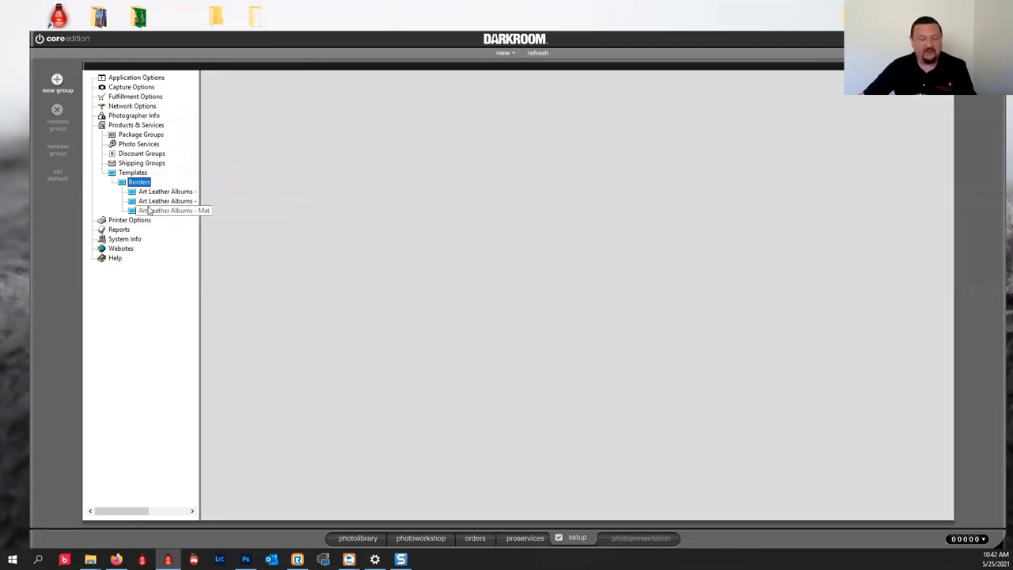
# Create a new border group named 'My Templates'.
pyautogui.click(57, 79)
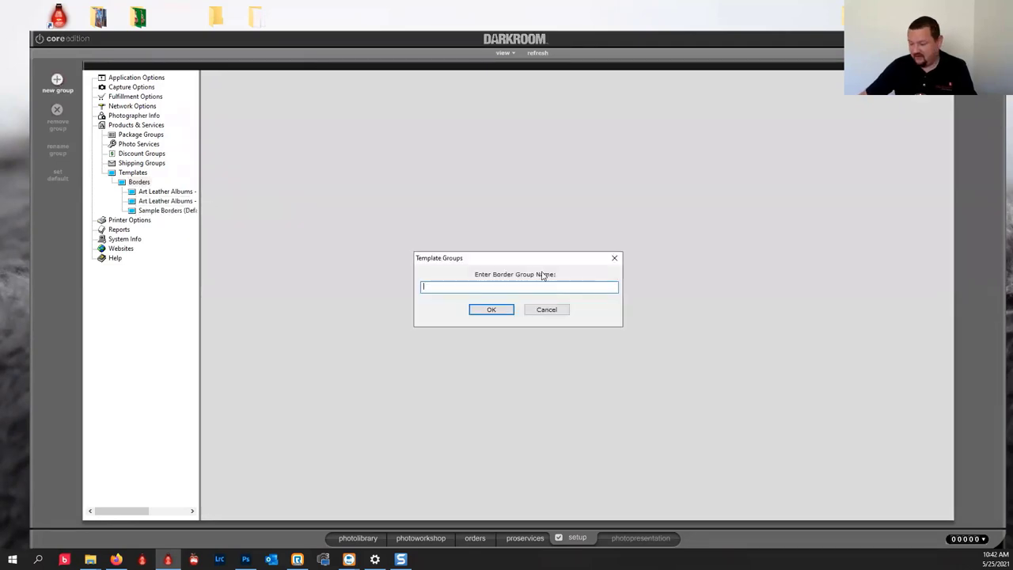
pyautogui.write('Temp')
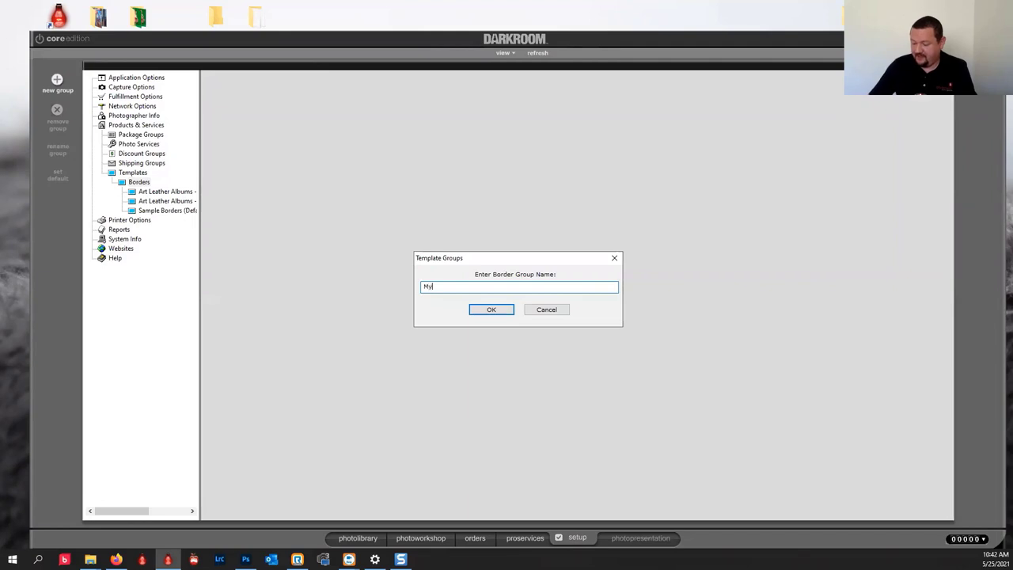
pyautogui.write('lates')
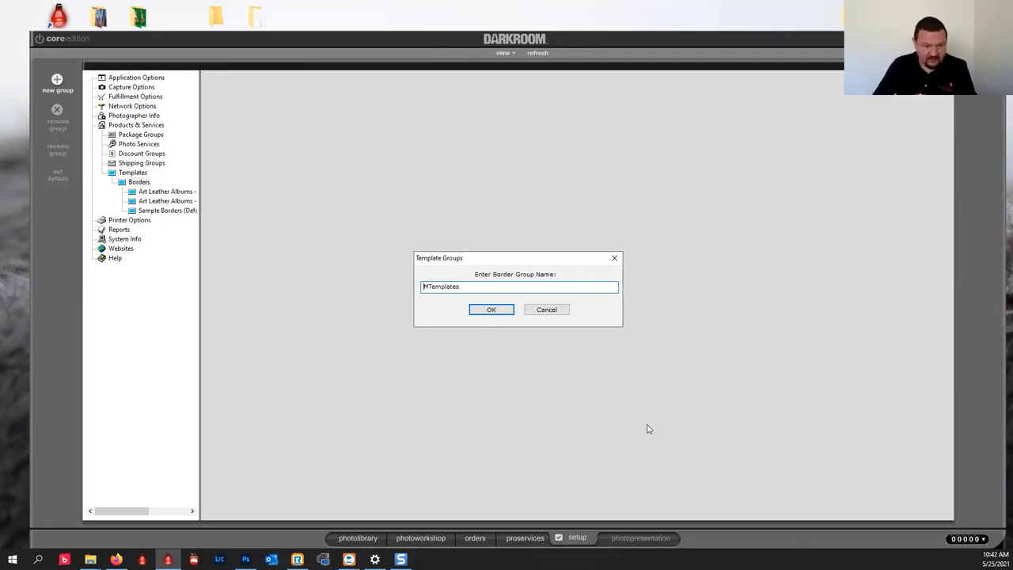
pyautogui.write('y')
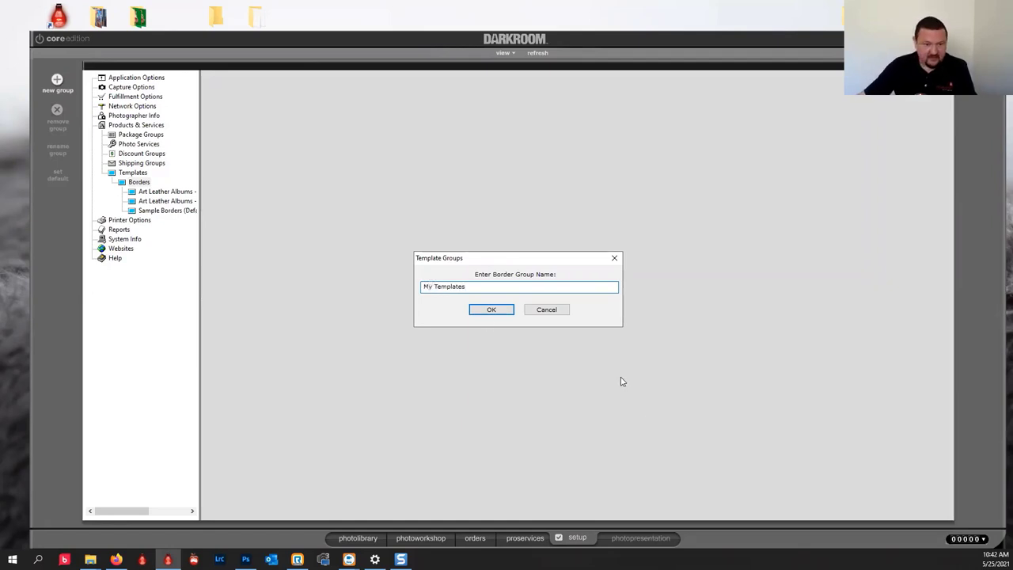
pyautogui.click(498, 310)
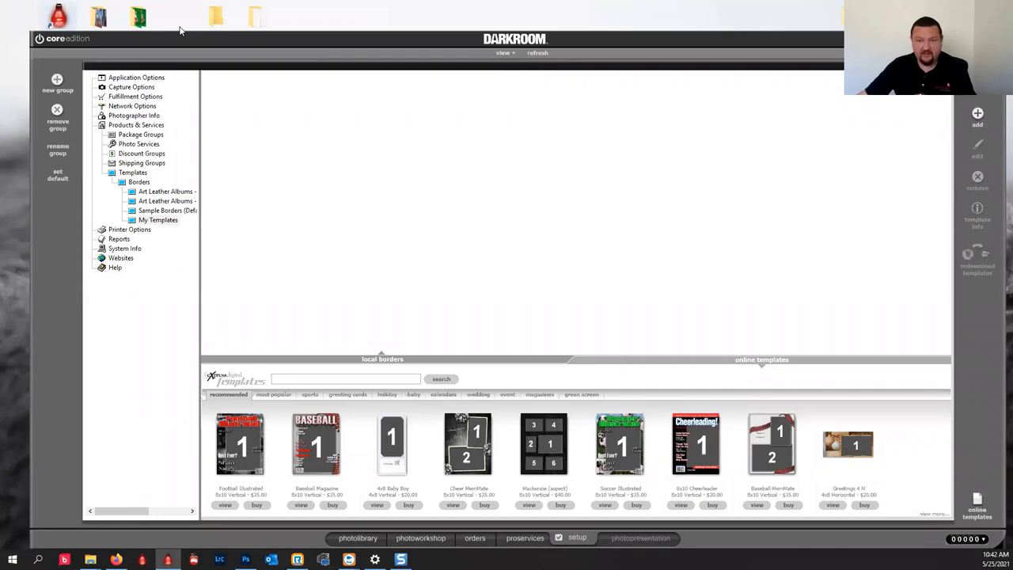
# In File Explorer, navigate to Local Disk (X:) > Templates > Borders.
pyautogui.moveTo(181, 30); pyautogui.dragTo(251, 56)
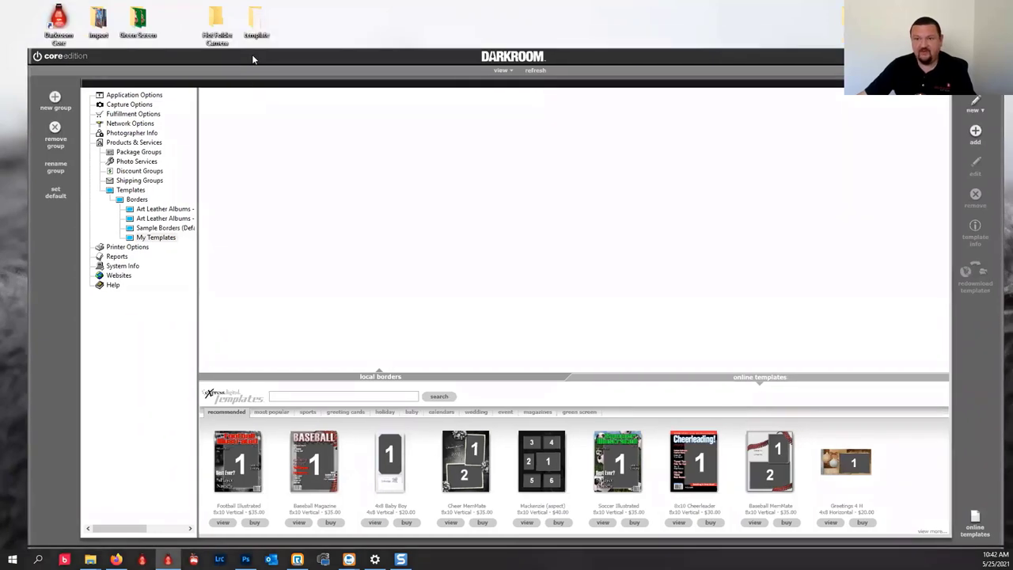
pyautogui.click(91, 559)
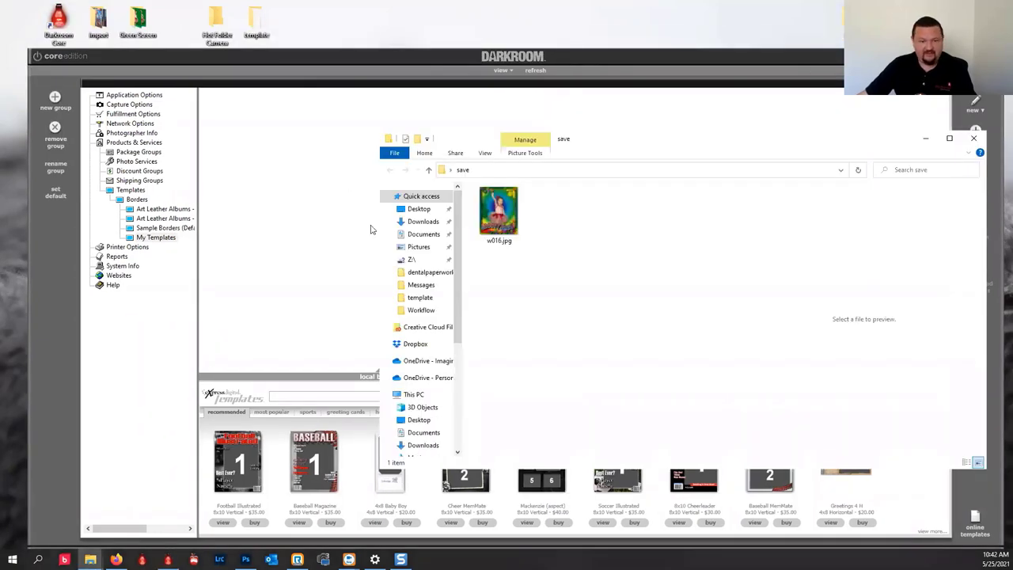
pyautogui.click(417, 394)
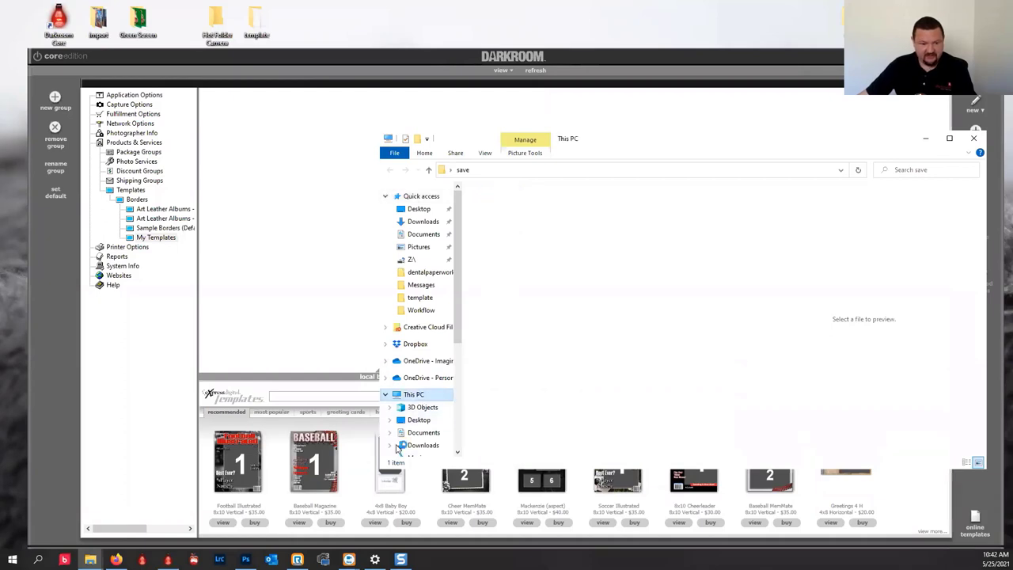
pyautogui.scroll(-10, 587, 373)
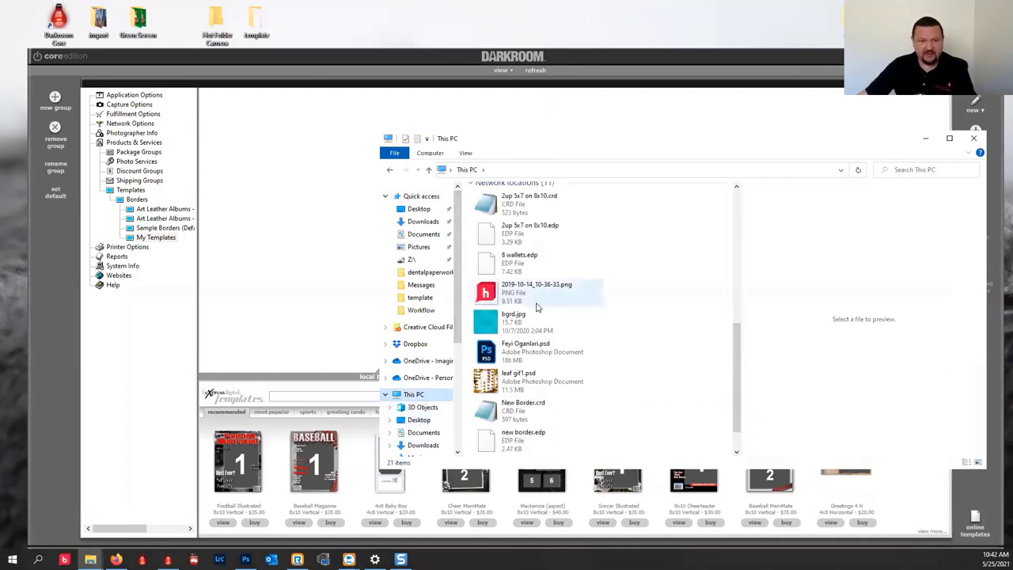
pyautogui.scroll(2, 536, 307)
pyautogui.click(512, 228)
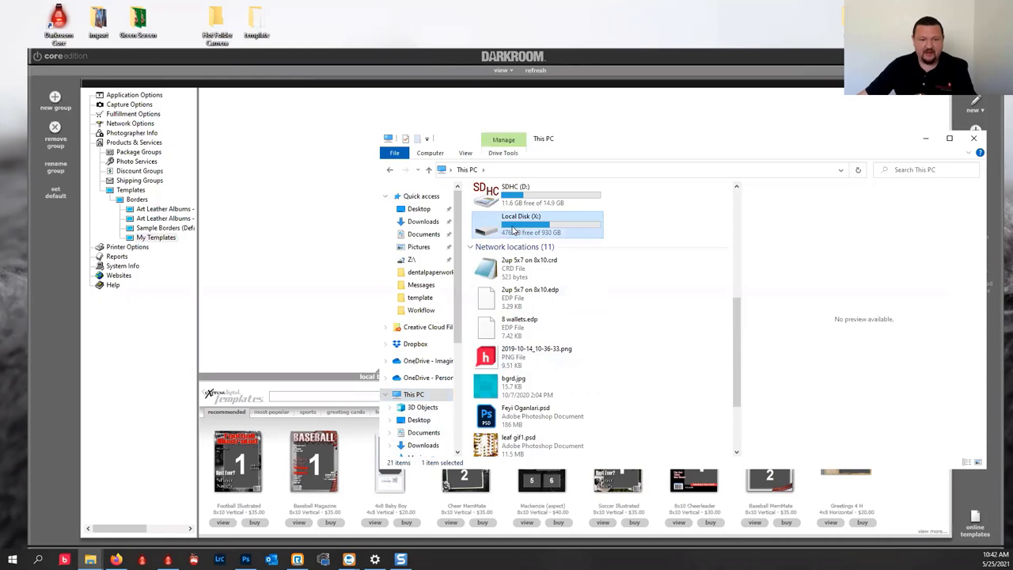
pyautogui.doubleClick(549, 225)
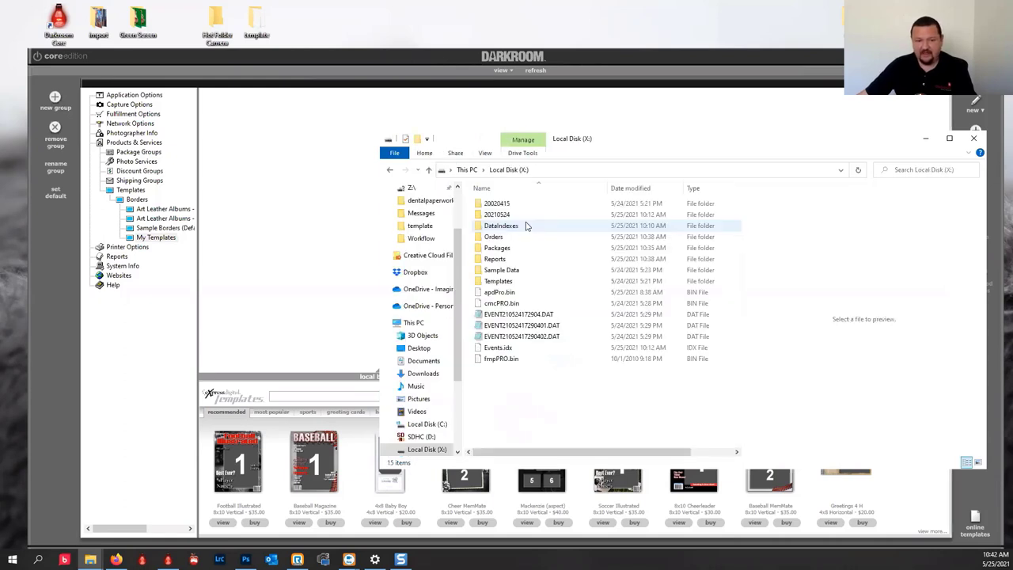
pyautogui.doubleClick(497, 283)
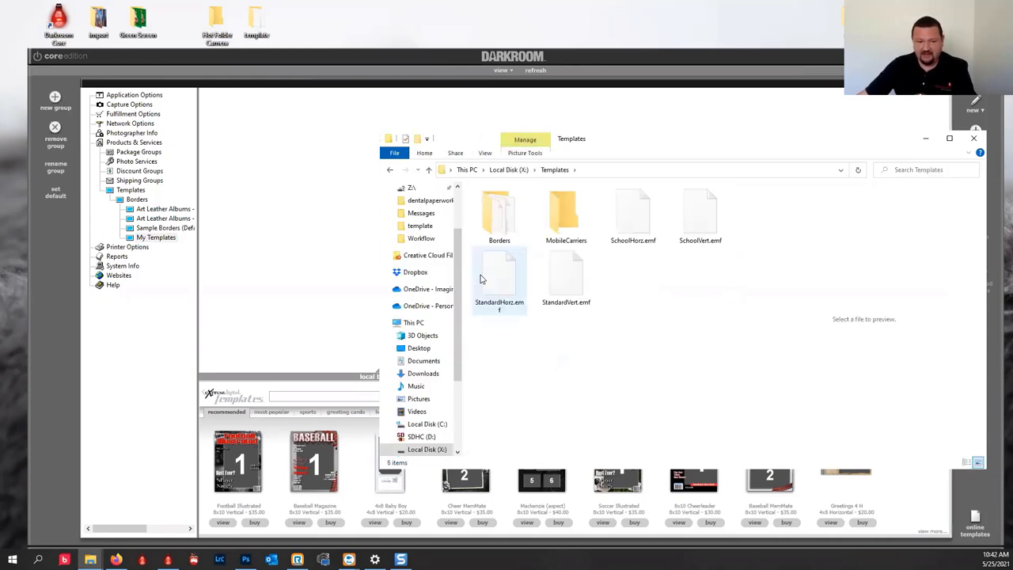
pyautogui.doubleClick(507, 224)
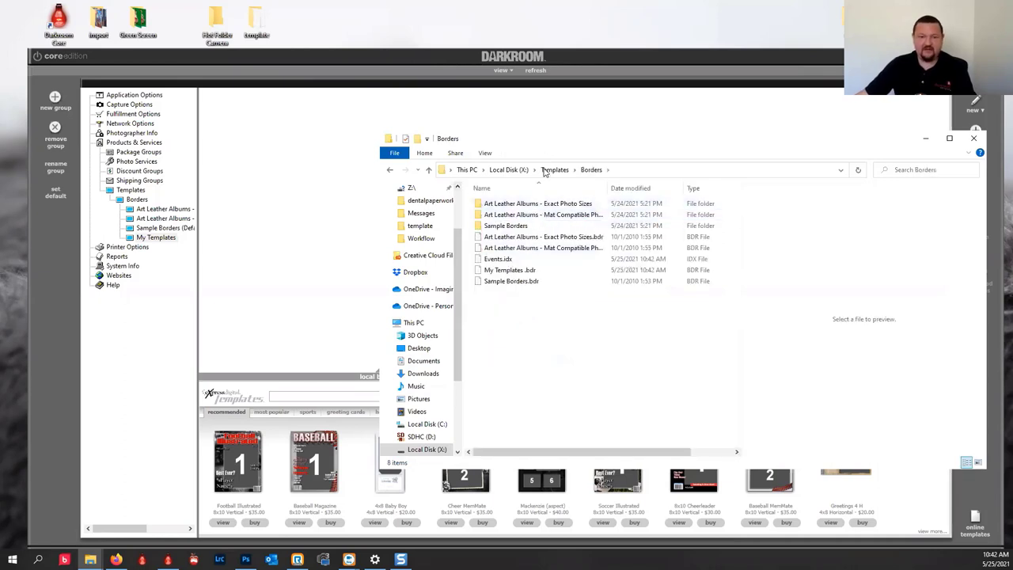
# Create a new folder named 'My Templates' inside Borders and open it.
pyautogui.rightClick(492, 334)
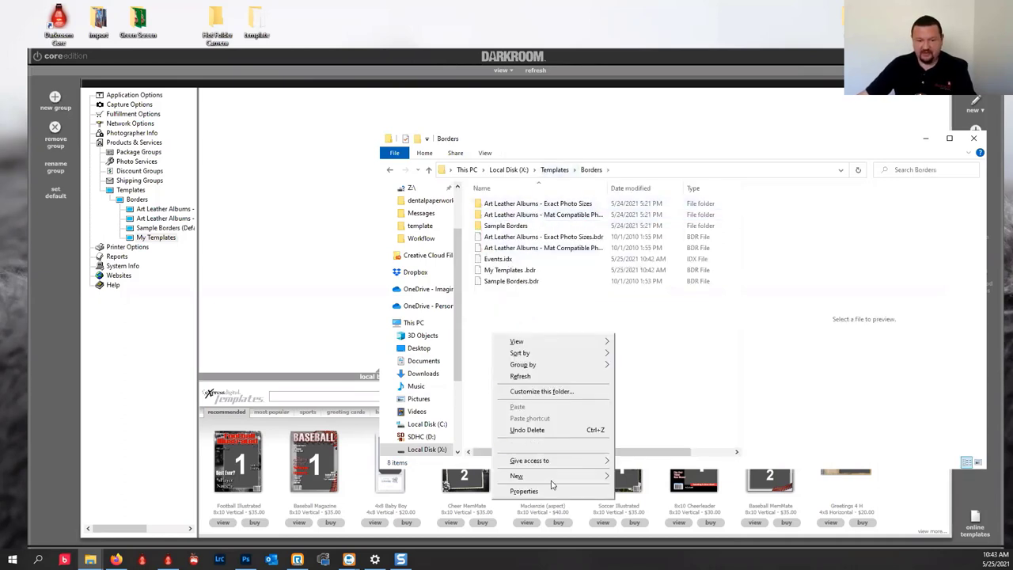
pyautogui.moveTo(557, 476)
pyautogui.click(642, 355)
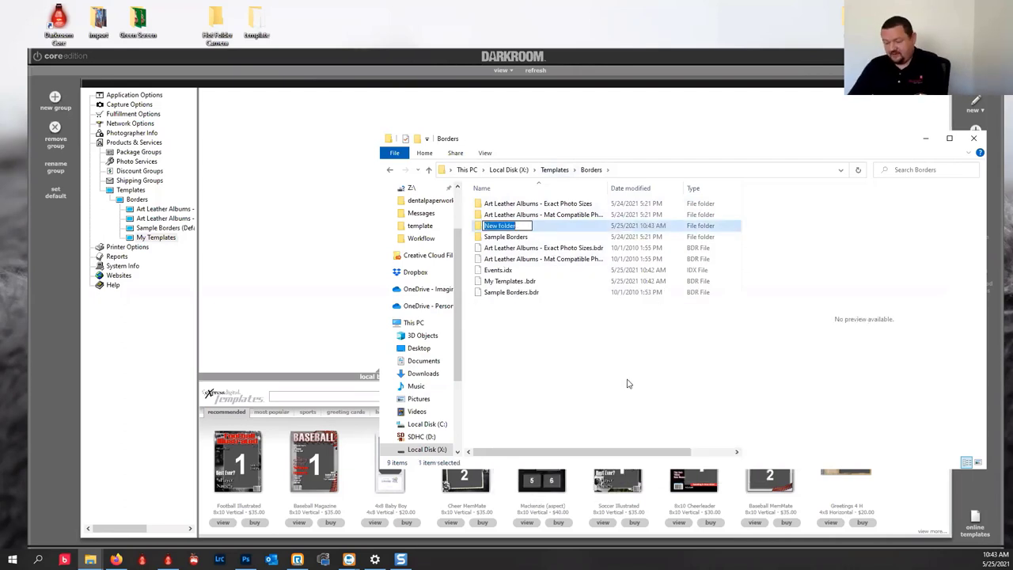
pyautogui.write('My Te')
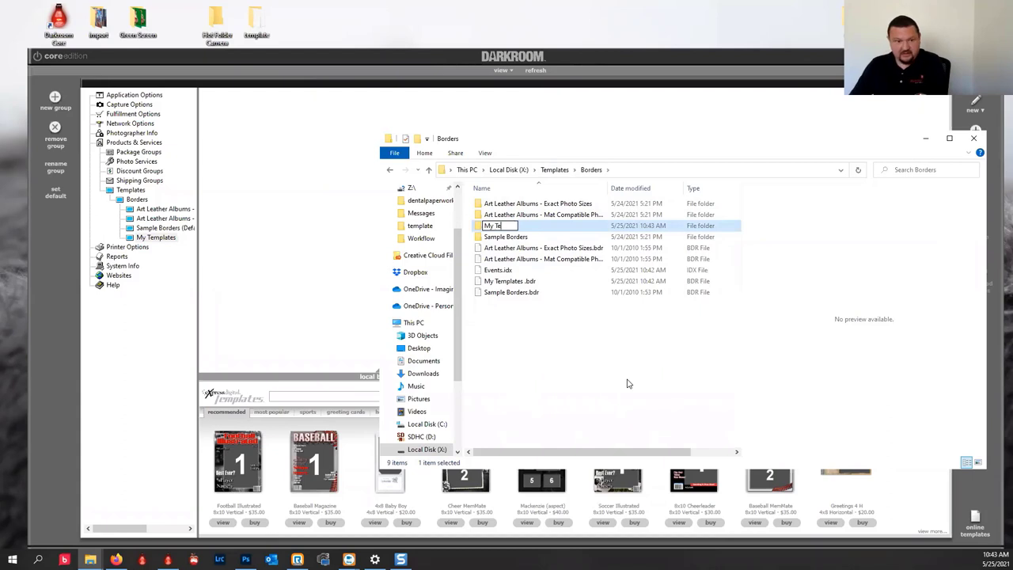
pyautogui.write('mplates')
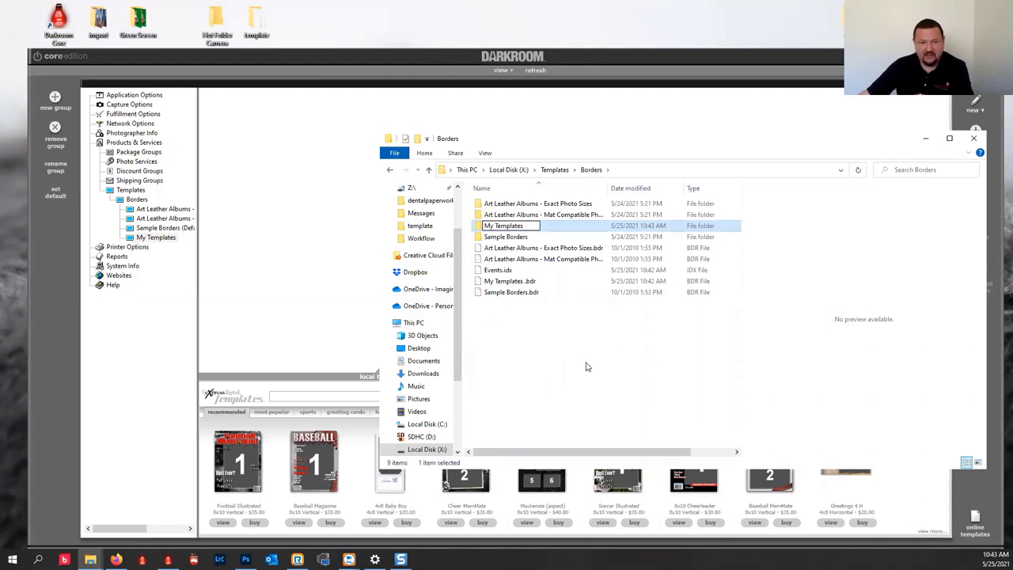
pyautogui.click(479, 228)
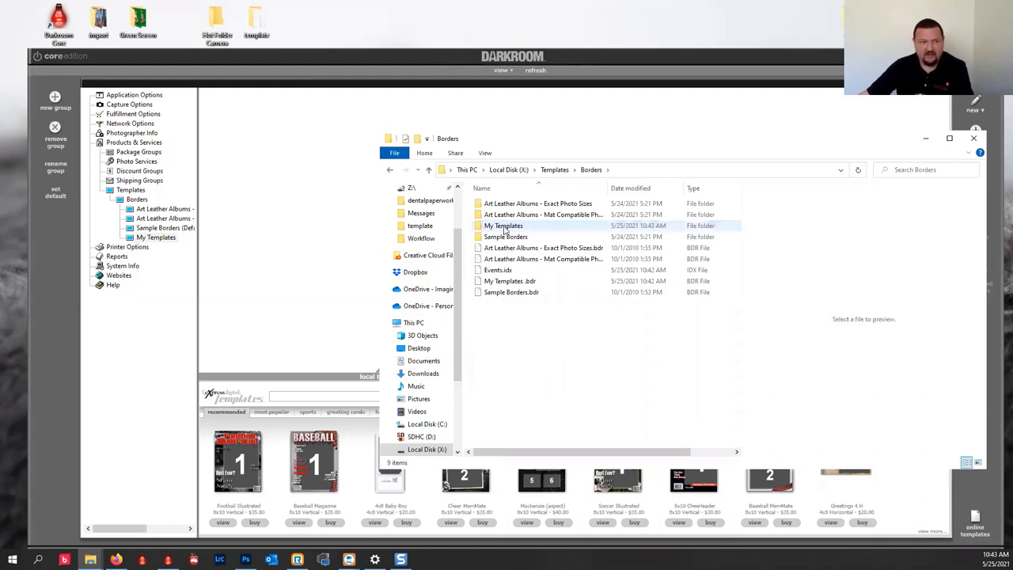
pyautogui.doubleClick(503, 227)
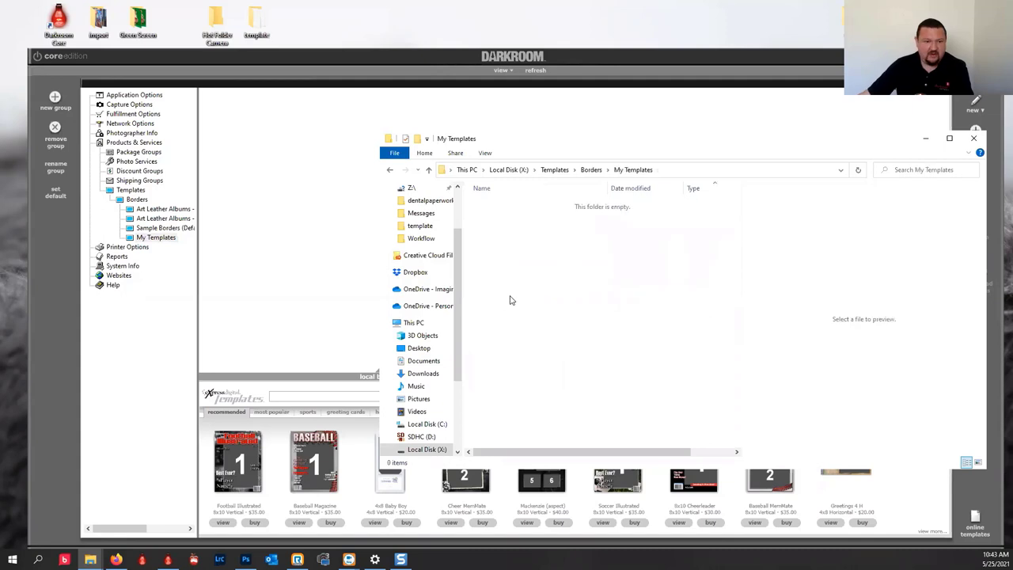
# Copy sr-overlay.png, background.jpg, 5x7 background.jpg and 5x7-overlay.png from the desktop template folder into My Templates.
pyautogui.doubleClick(254, 22)
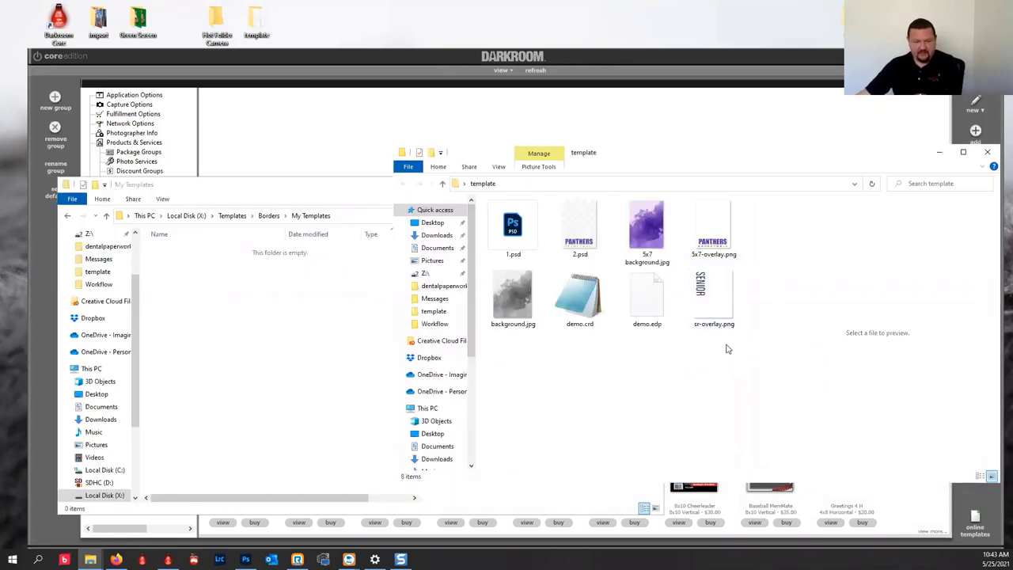
pyautogui.click(714, 307)
pyautogui.keyDown('ctrl'); pyautogui.click(514, 307); pyautogui.keyUp('ctrl')
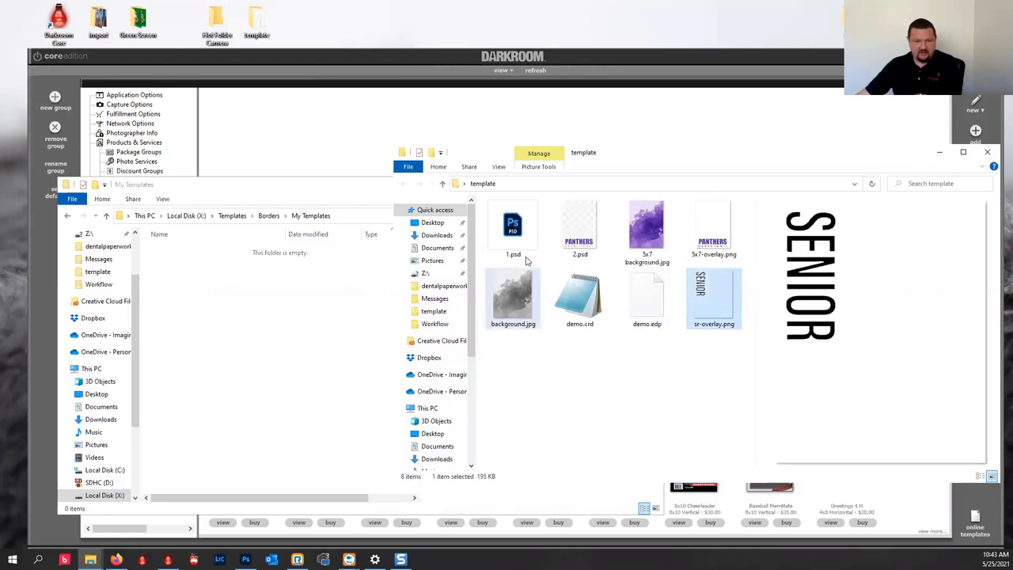
pyautogui.keyDown('ctrl'); pyautogui.click(647, 226); pyautogui.keyUp('ctrl')
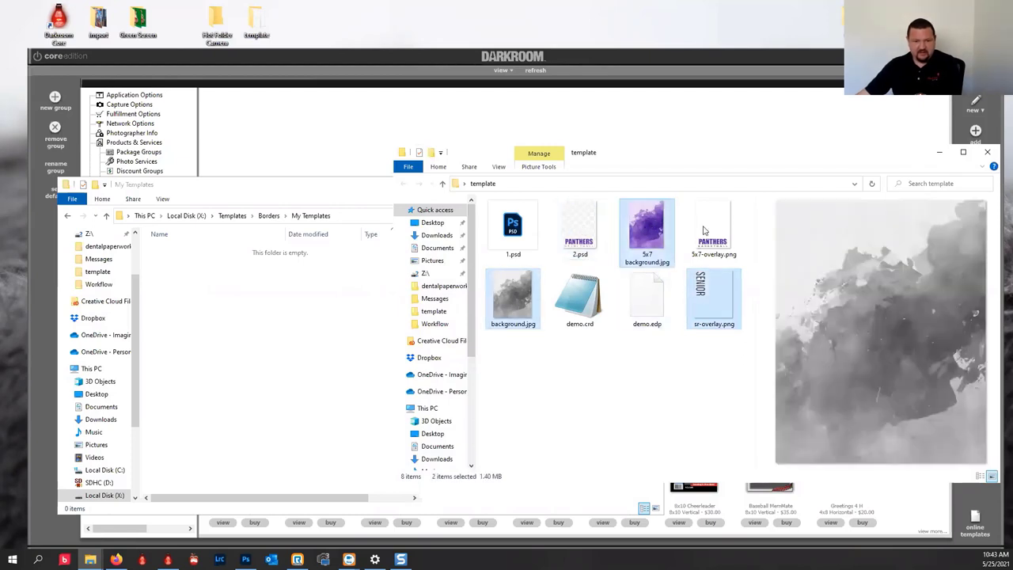
pyautogui.keyDown('ctrl'); pyautogui.click(714, 227); pyautogui.keyUp('ctrl')
pyautogui.moveTo(526, 297); pyautogui.dragTo(245, 379)
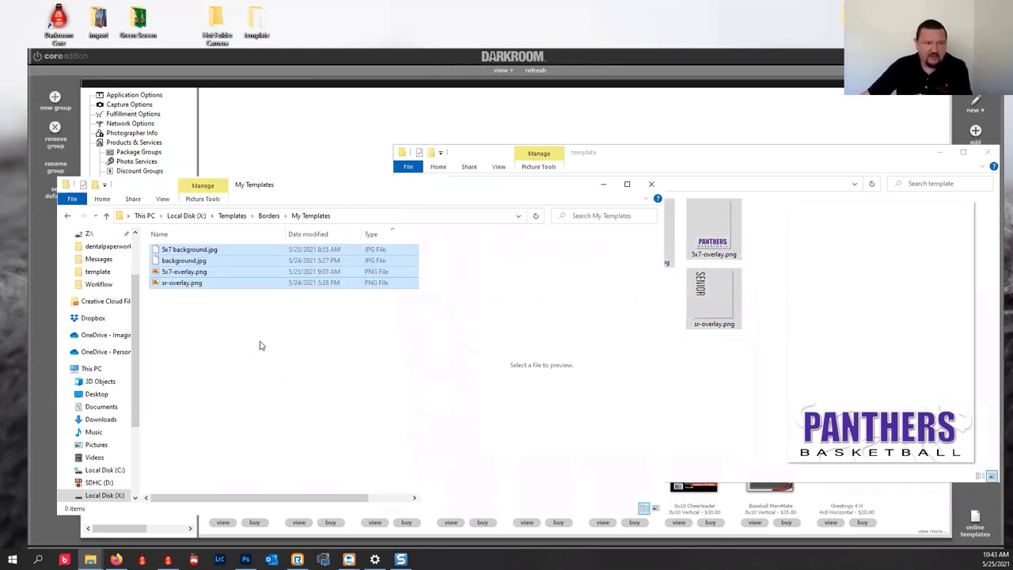
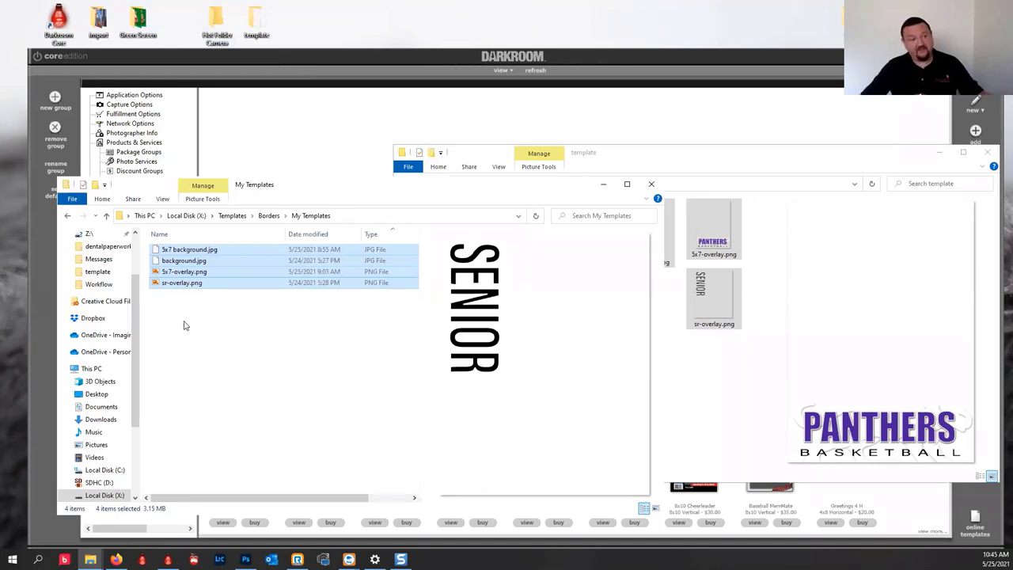
# Create a new border described '5x7 panthers vert' on a vertical 5x7 page of 1500×2100 pixels.
pyautogui.click(283, 133)
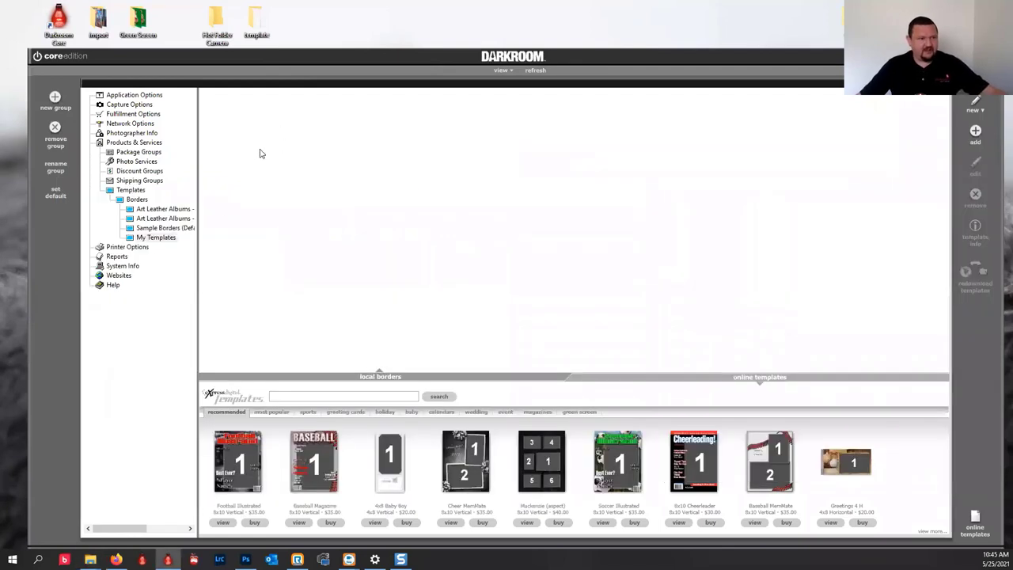
pyautogui.click(975, 103)
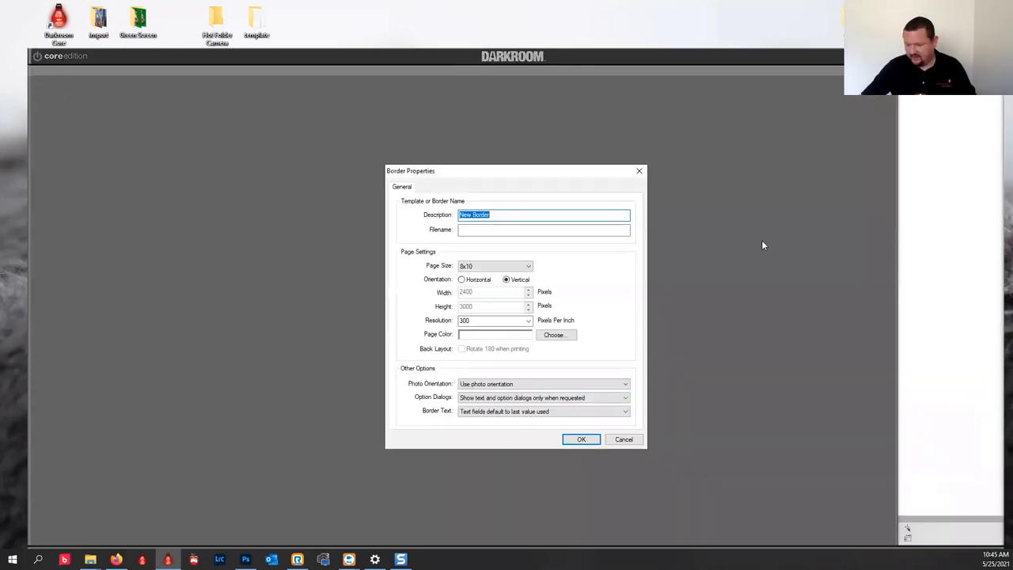
pyautogui.write('5x7')
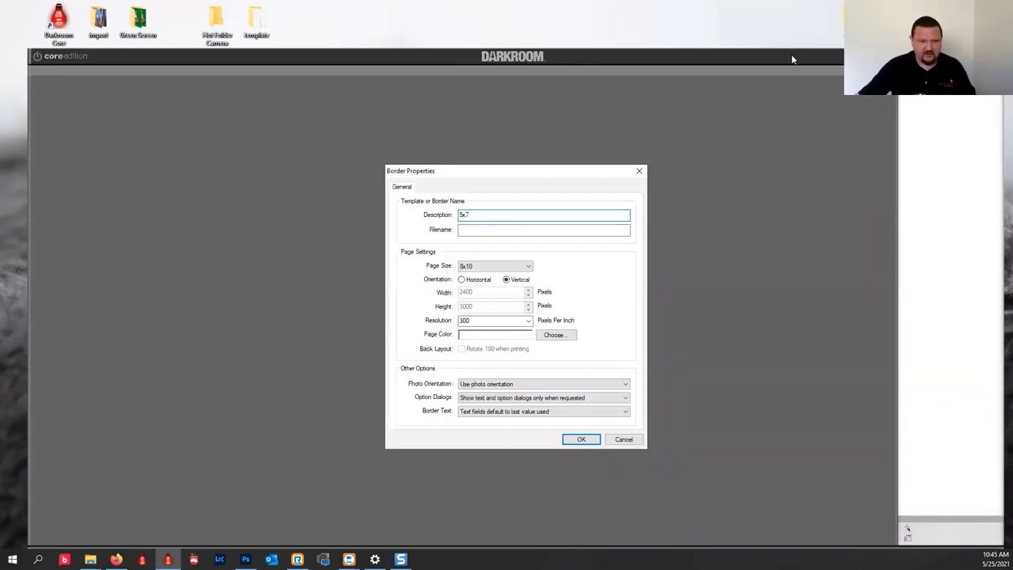
pyautogui.click(509, 266)
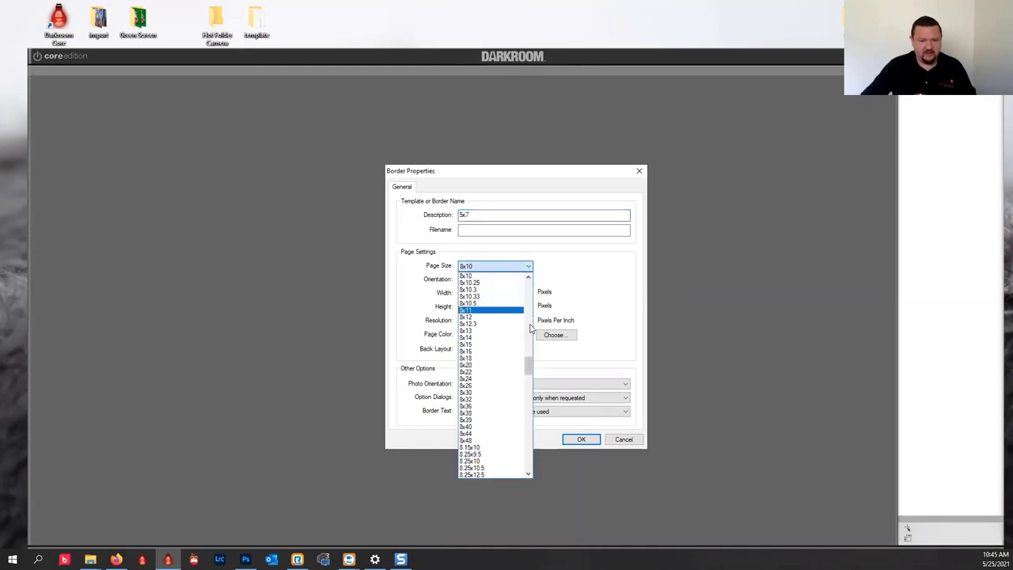
pyautogui.scroll(8, 530, 327)
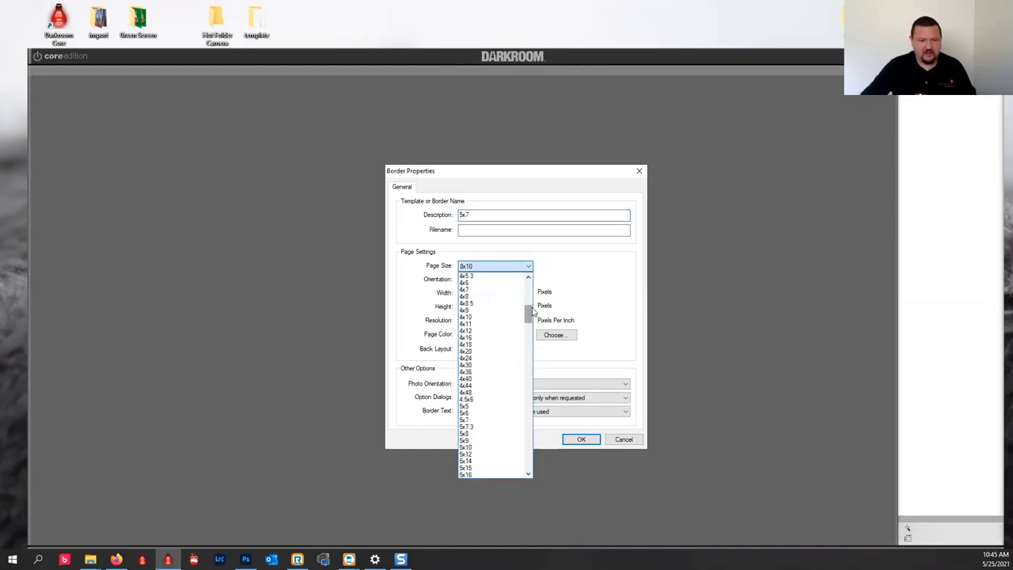
pyautogui.moveTo(531, 312)
pyautogui.mouseDown()
pyautogui.moveTo(528, 294)
pyautogui.moveTo(531, 320)
pyautogui.moveTo(529, 311)
pyautogui.mouseUp()
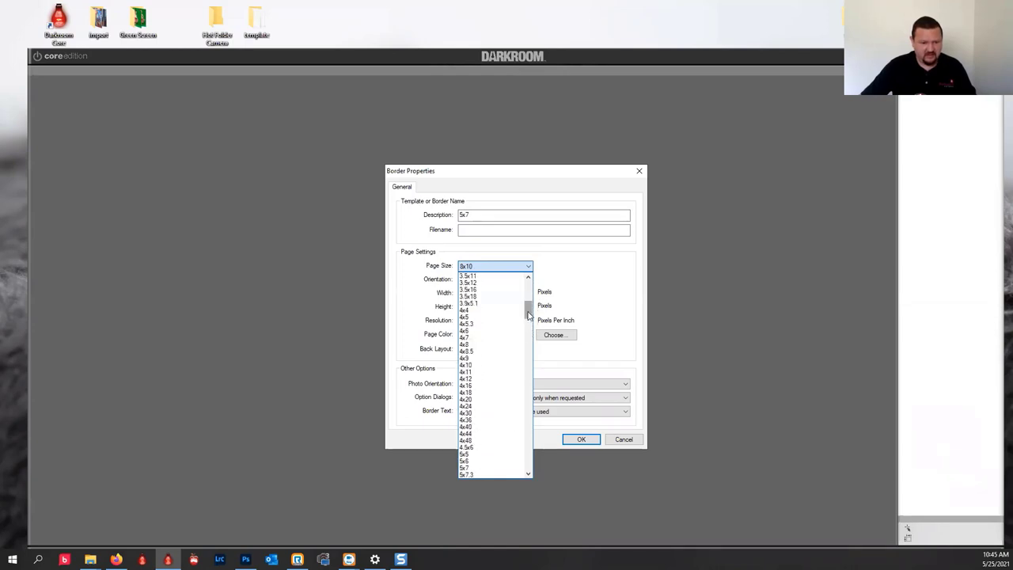
pyautogui.click(459, 459)
pyautogui.click(506, 230)
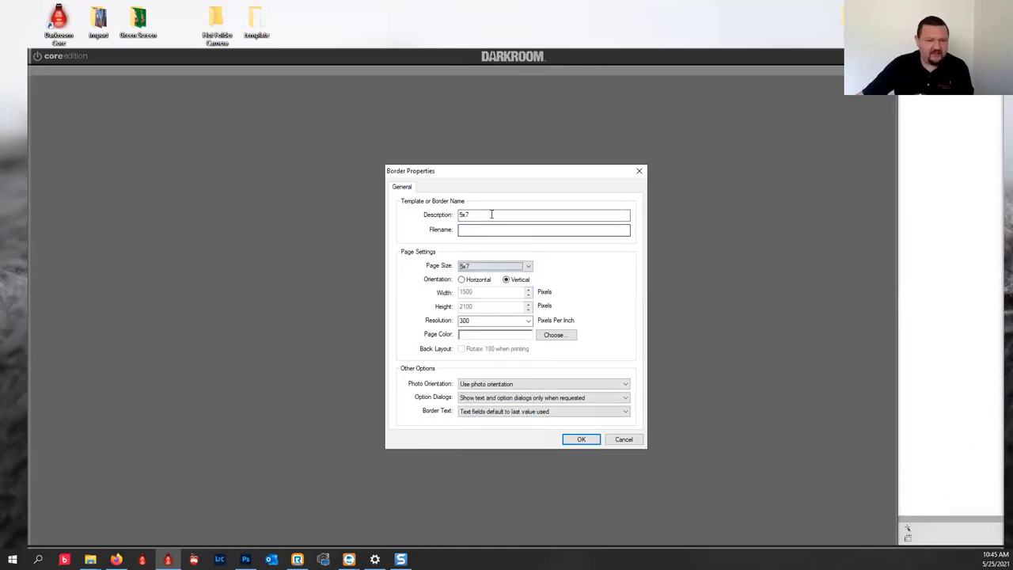
pyautogui.click(491, 215)
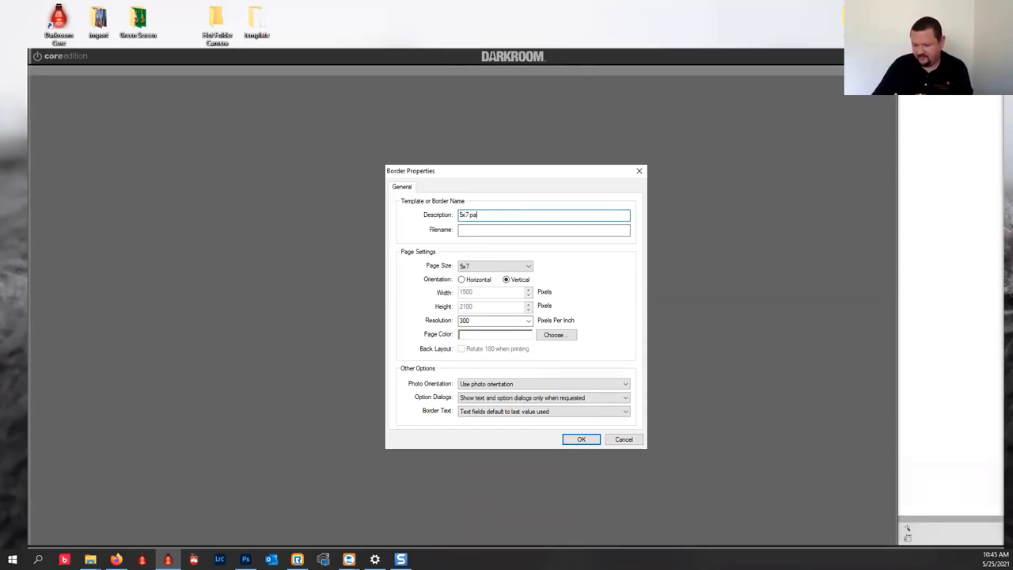
pyautogui.write('nthers vert')
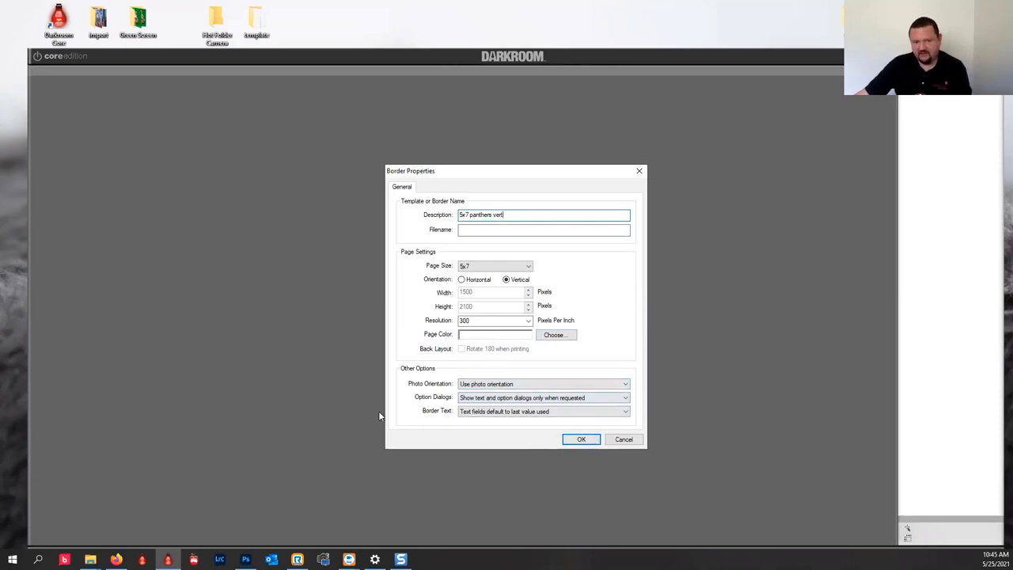
pyautogui.click(579, 442)
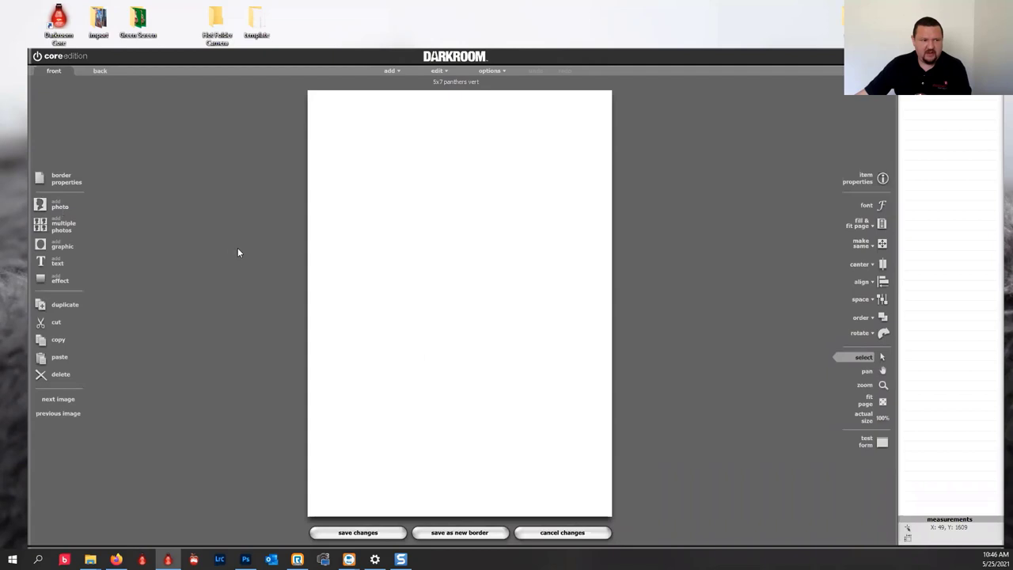
# Add 5x7 background.jpg from X:\Templates\Borders\My Templates as the page's purple watercolor background.
pyautogui.click(53, 246)
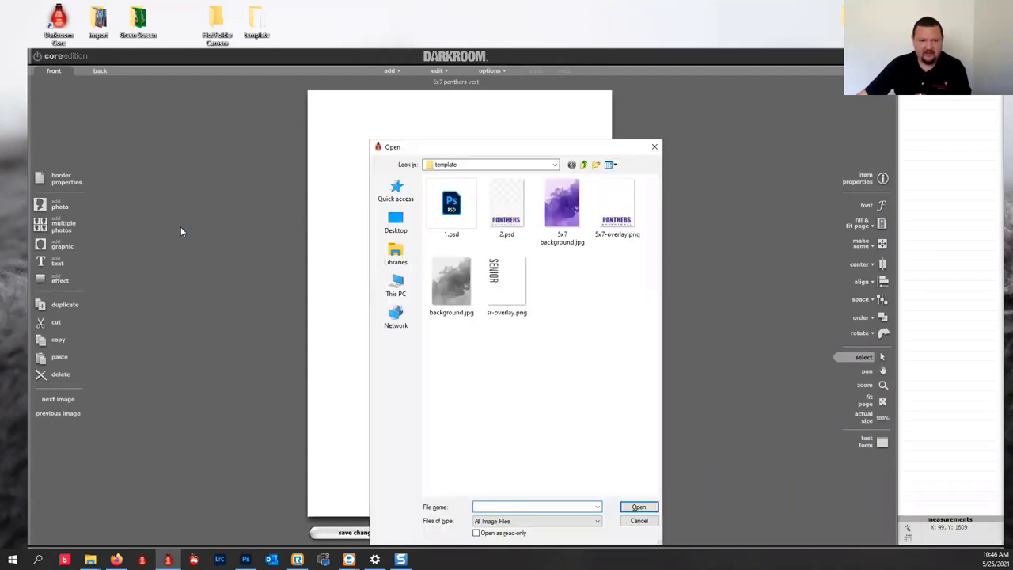
pyautogui.click(526, 165)
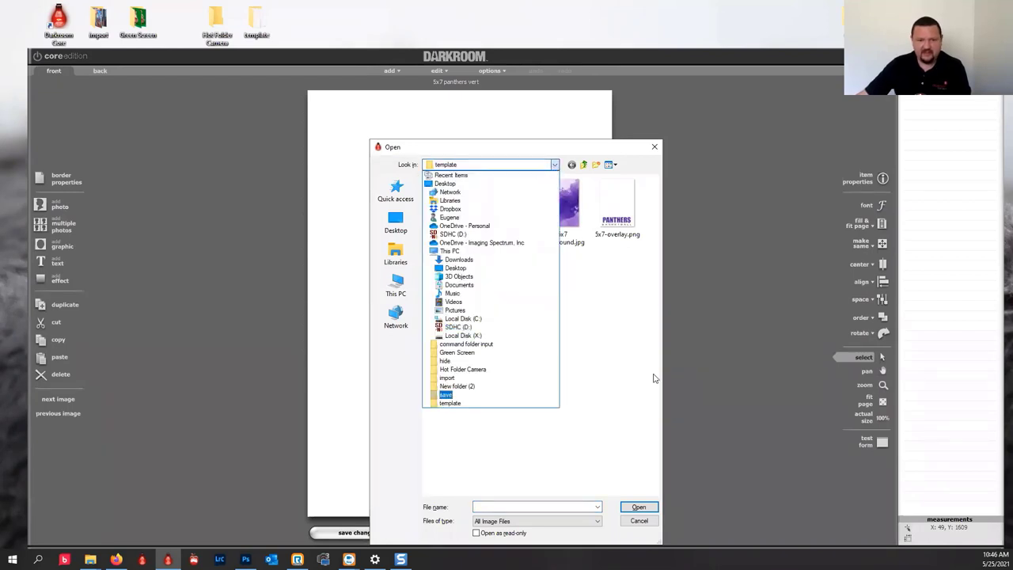
pyautogui.click(626, 409)
pyautogui.click(397, 287)
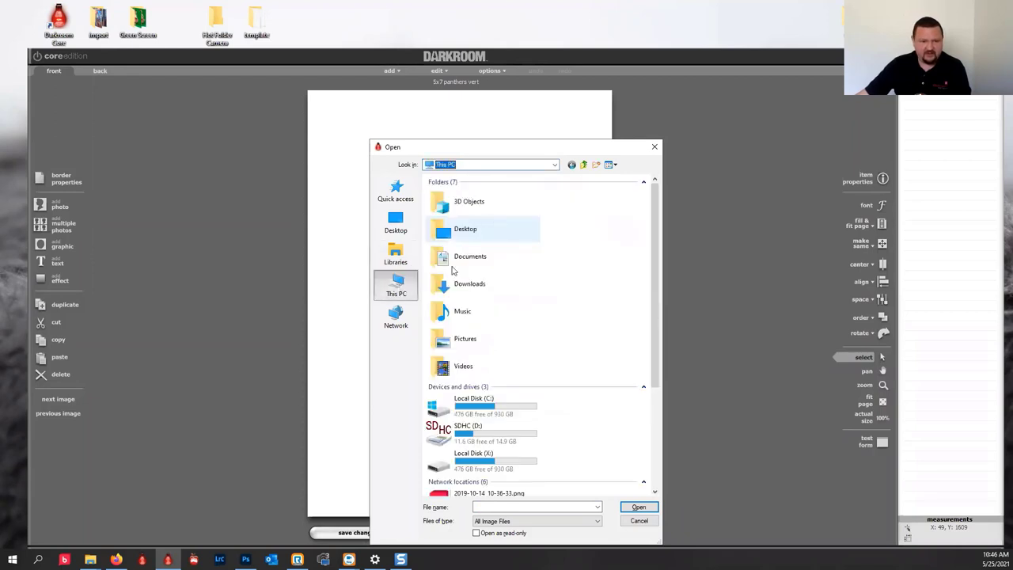
pyautogui.click(487, 463)
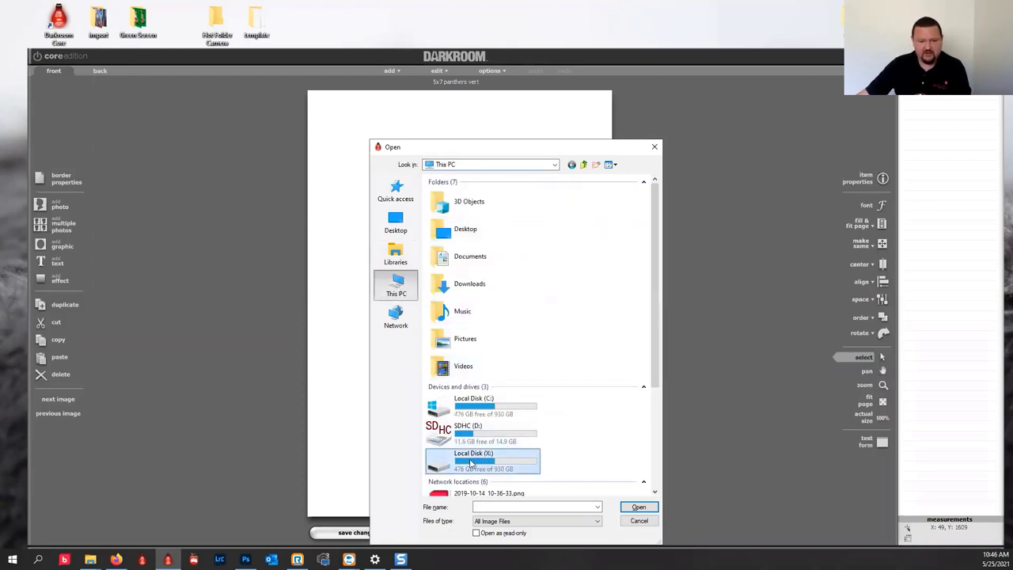
pyautogui.doubleClick(471, 463)
pyautogui.doubleClick(449, 263)
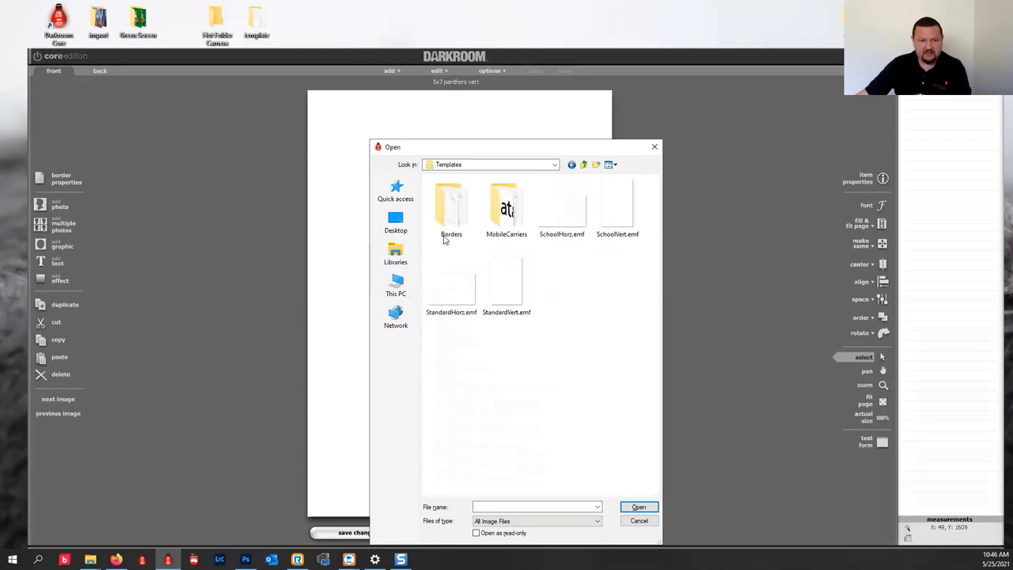
pyautogui.doubleClick(447, 212)
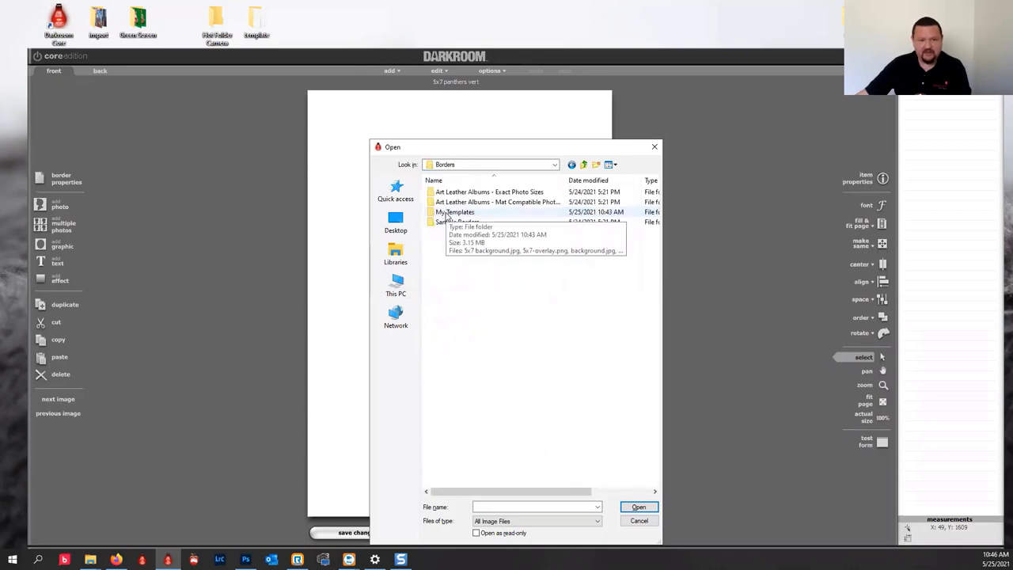
pyautogui.doubleClick(440, 222)
pyautogui.click(443, 213)
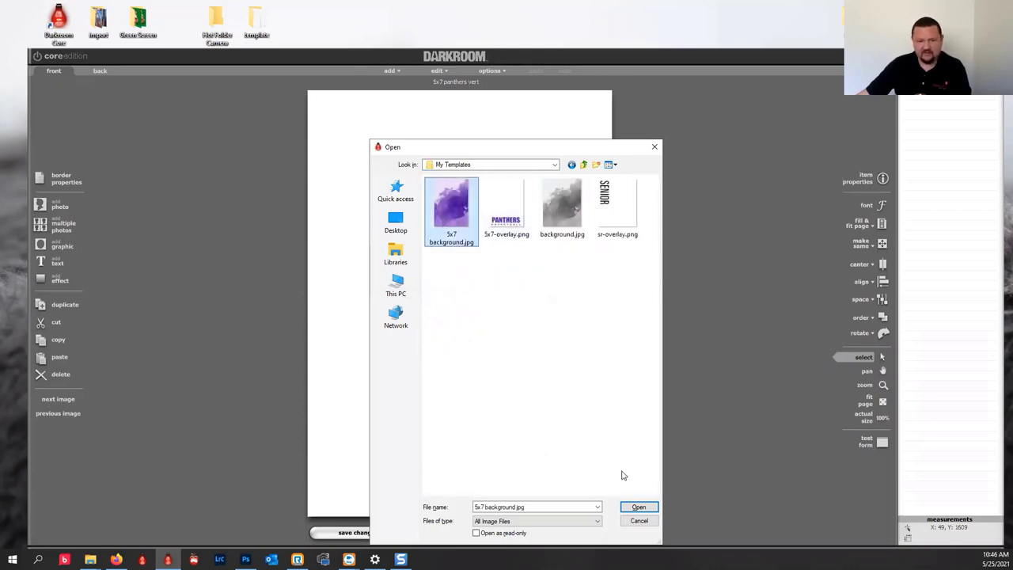
pyautogui.click(639, 506)
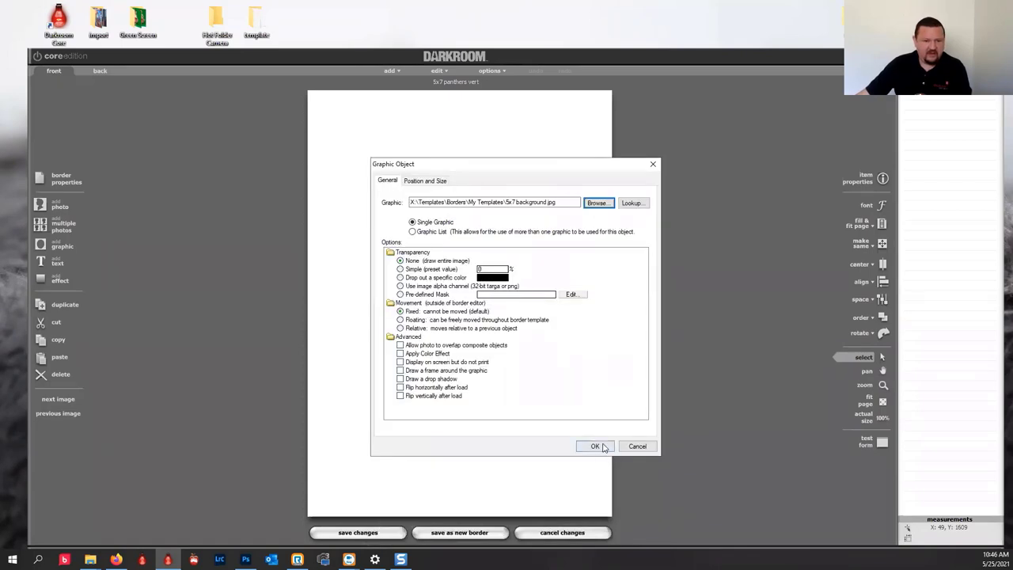
pyautogui.click(594, 445)
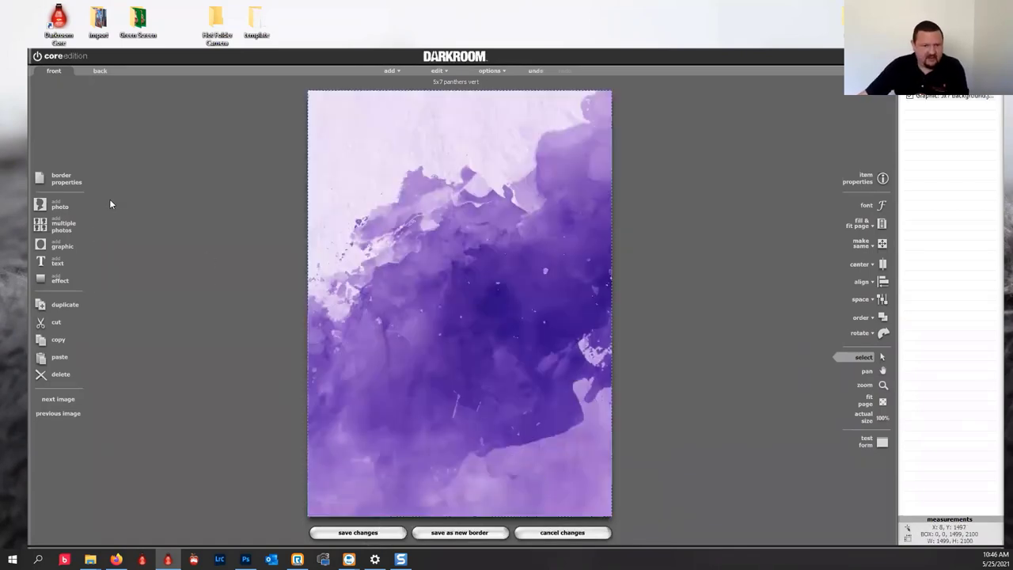
# Add photo placeholder 1 and shorten it from the bottom to 1356×1717, leaving a purple band below.
pyautogui.click(53, 207)
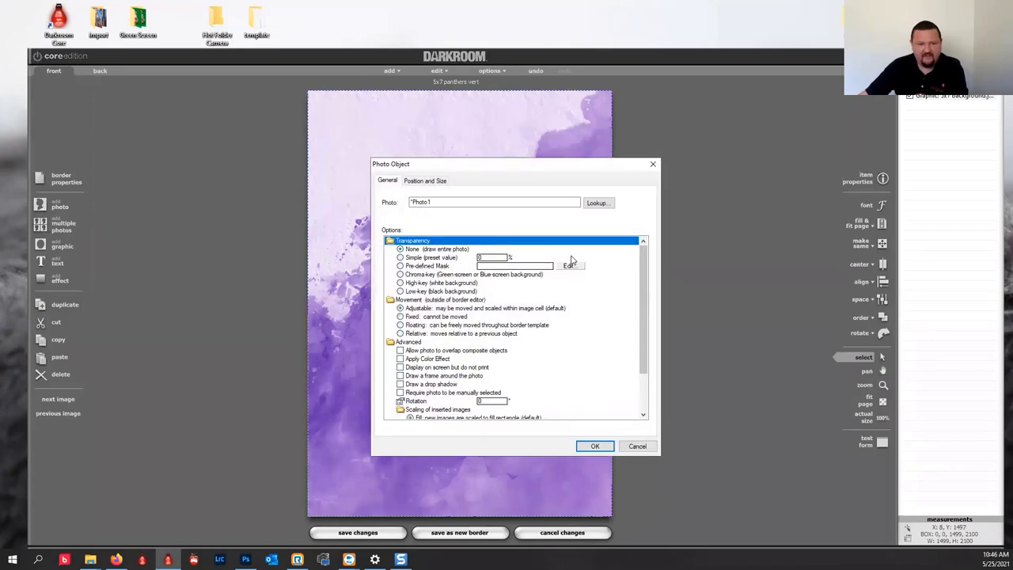
pyautogui.click(594, 445)
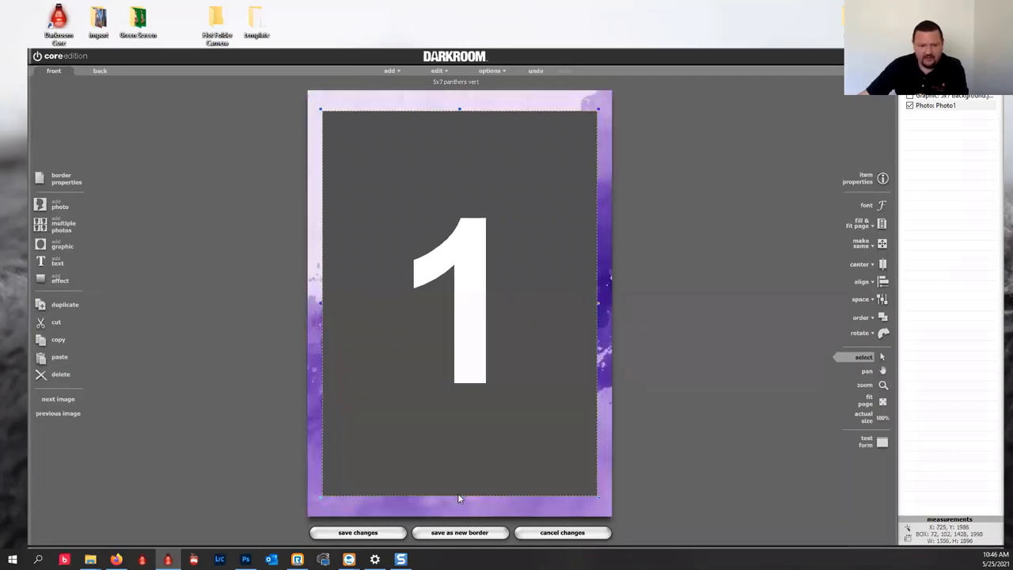
pyautogui.moveTo(459, 497); pyautogui.dragTo(460, 460)
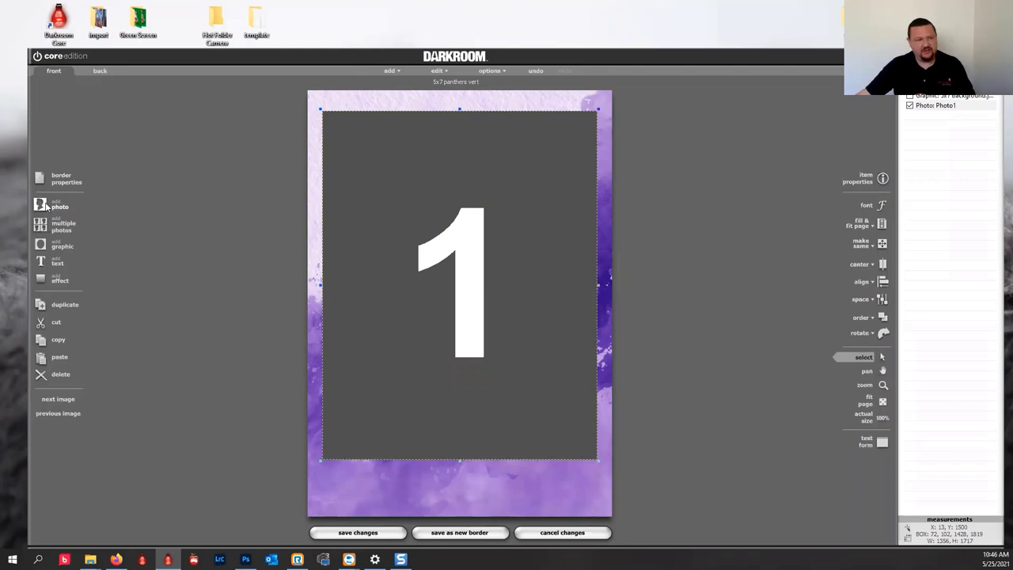
# Place the 5x7-overlay.png PANTHERS BASKETBALL graphic on top of the photo and background.
pyautogui.click(48, 246)
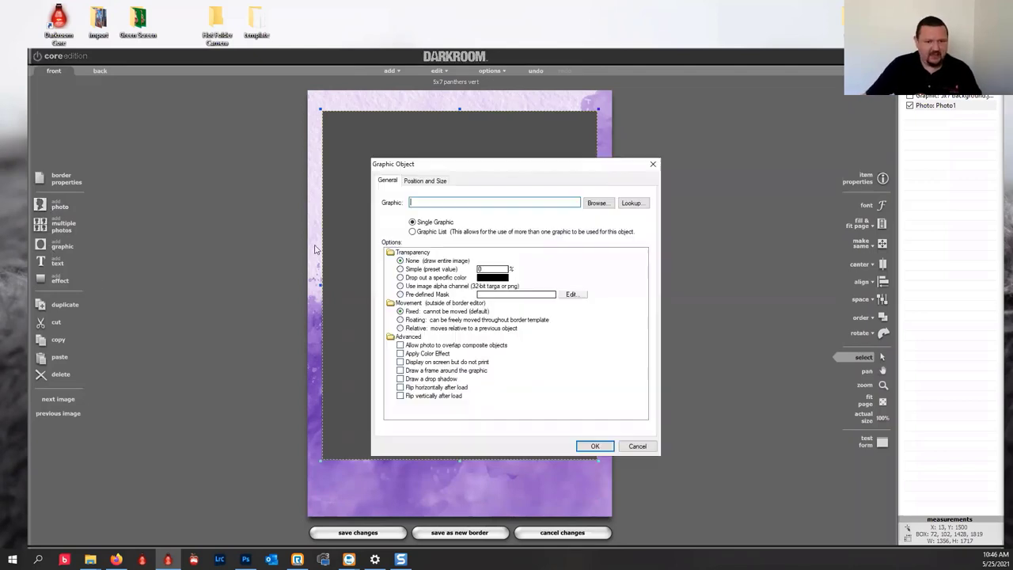
pyautogui.click(595, 203)
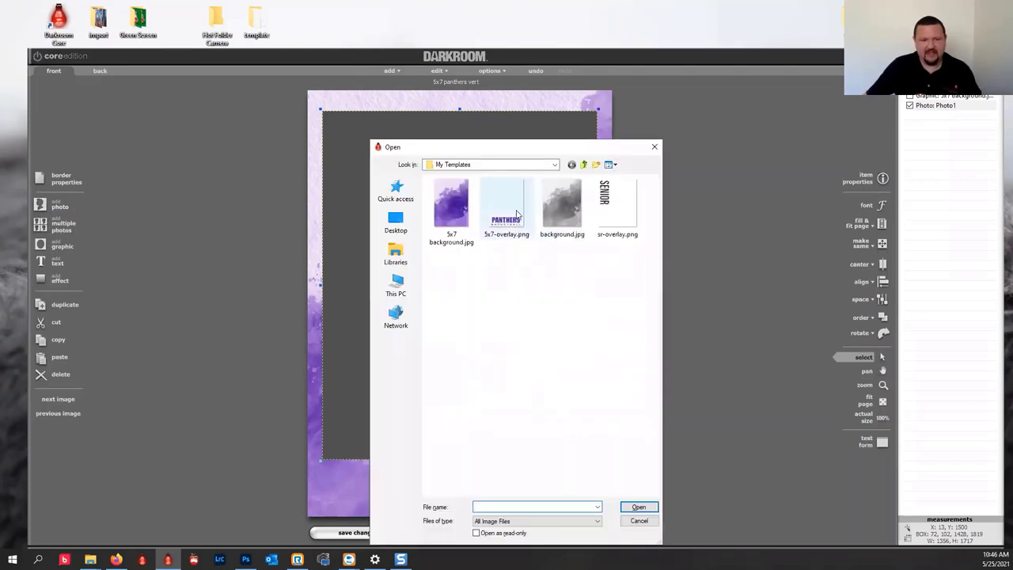
pyautogui.click(507, 210)
pyautogui.click(639, 507)
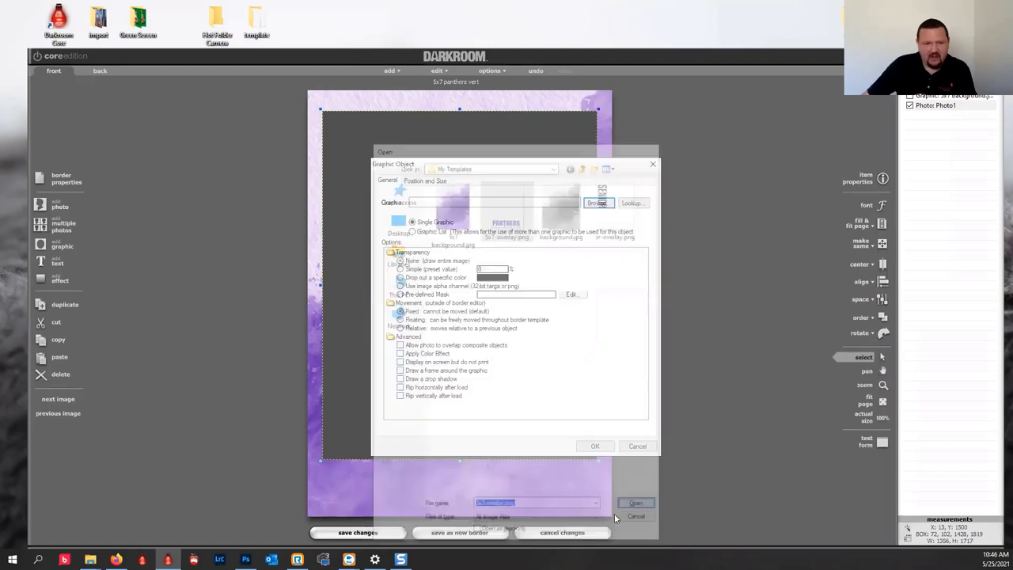
pyautogui.click(595, 445)
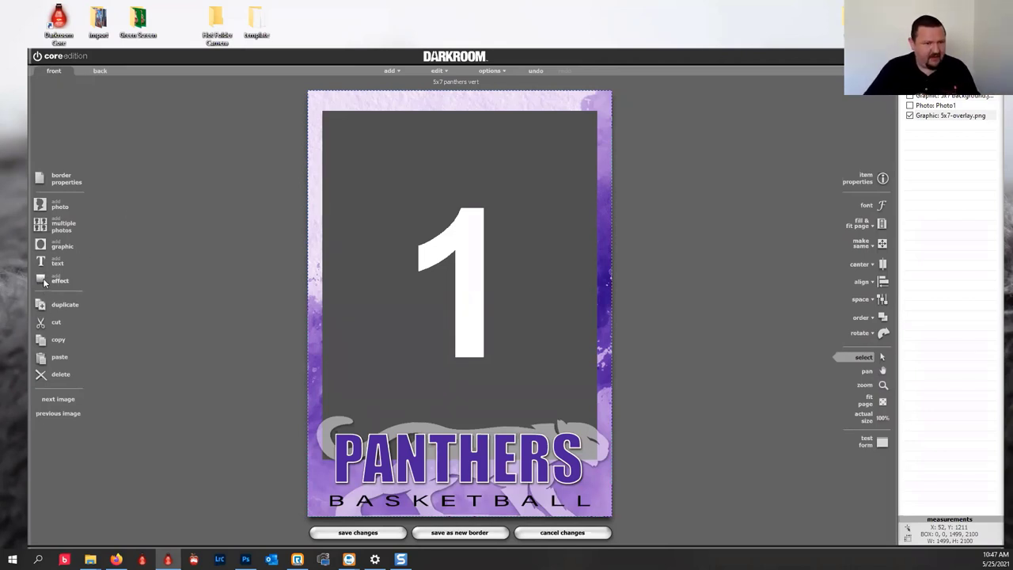
pyautogui.doubleClick(356, 173)
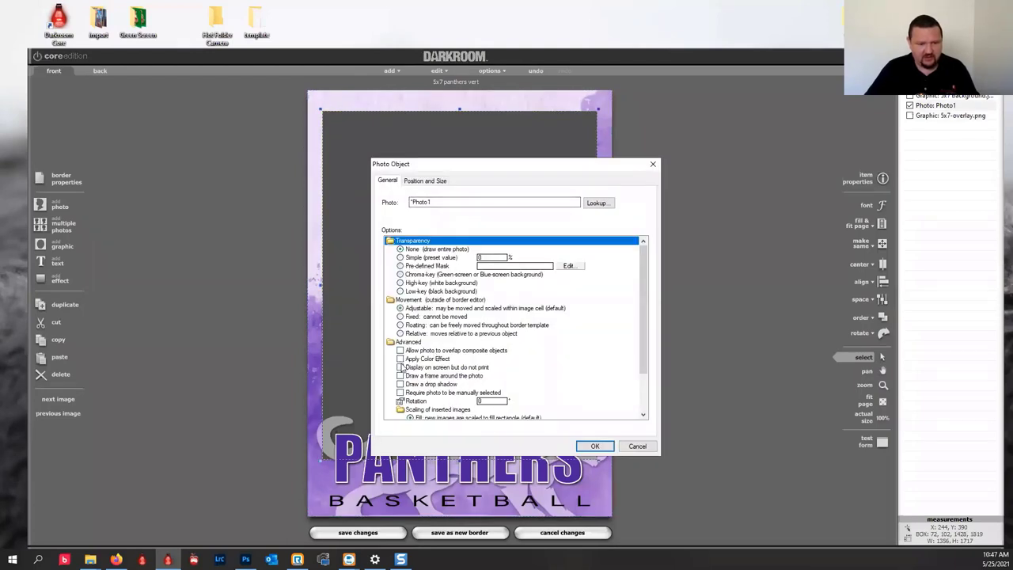
# Turn on a frame around the photo and center the background graphic on the page.
pyautogui.click(400, 375)
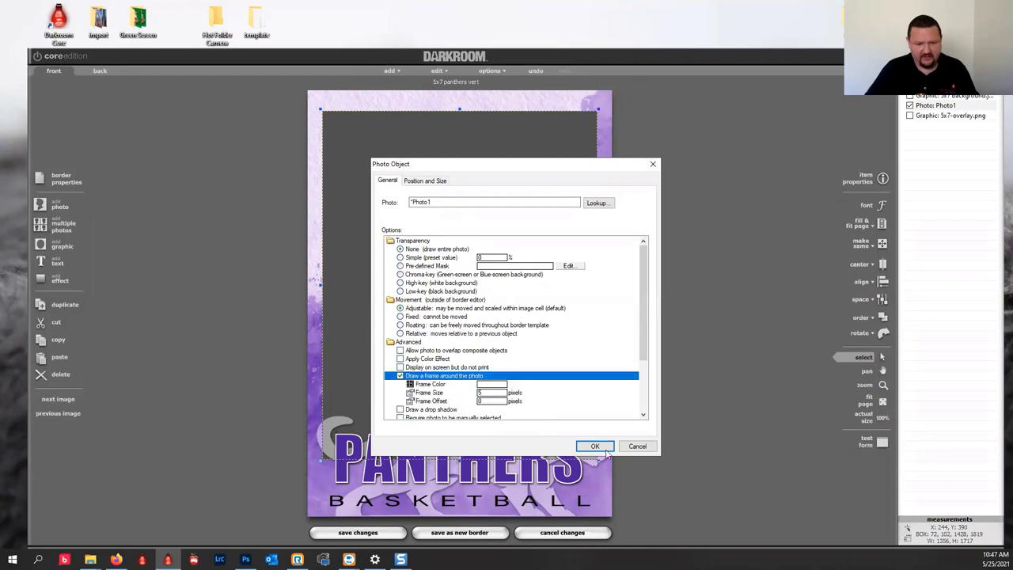
pyautogui.click(595, 447)
pyautogui.click(378, 385)
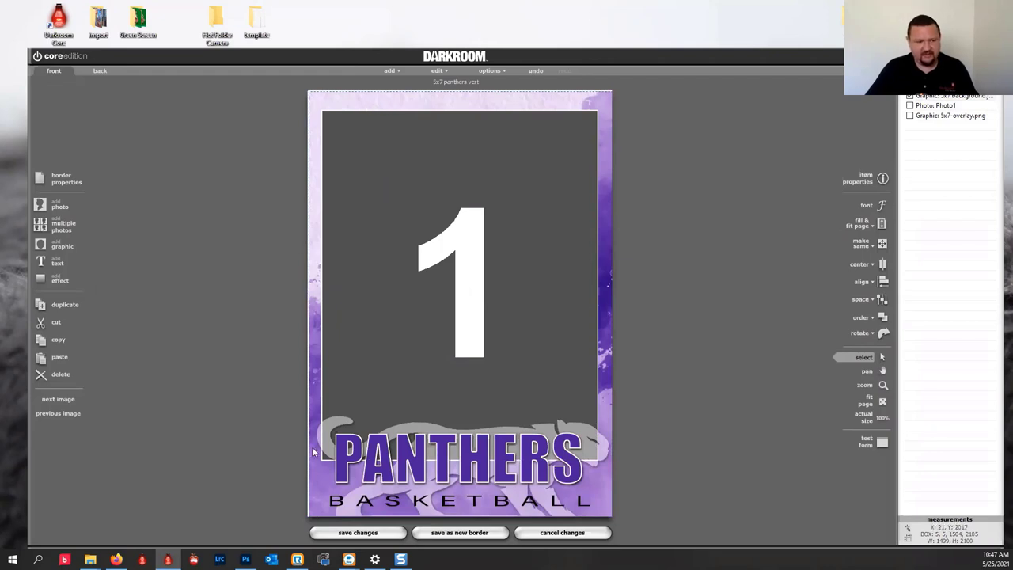
pyautogui.click(554, 362)
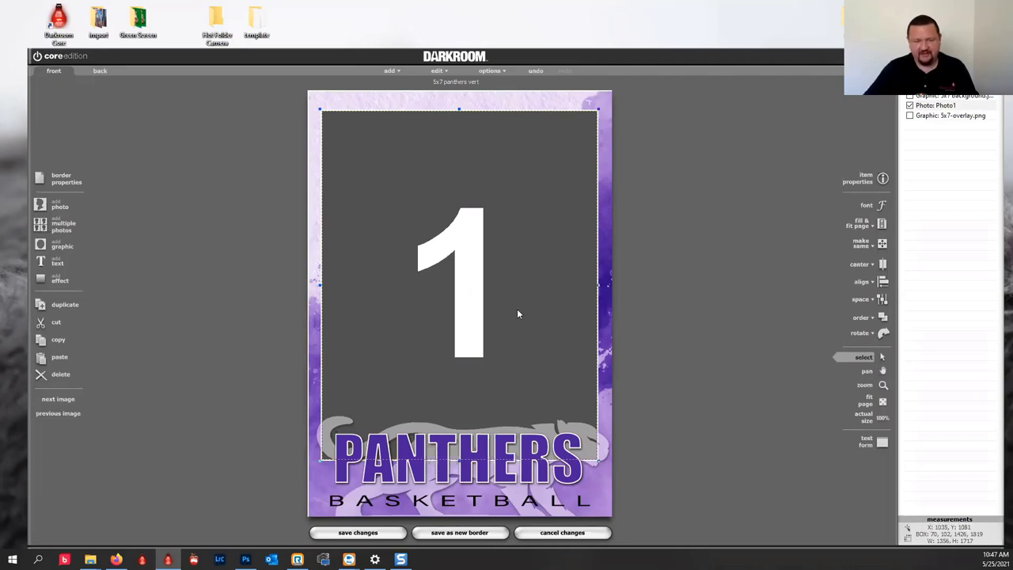
pyautogui.click(530, 94)
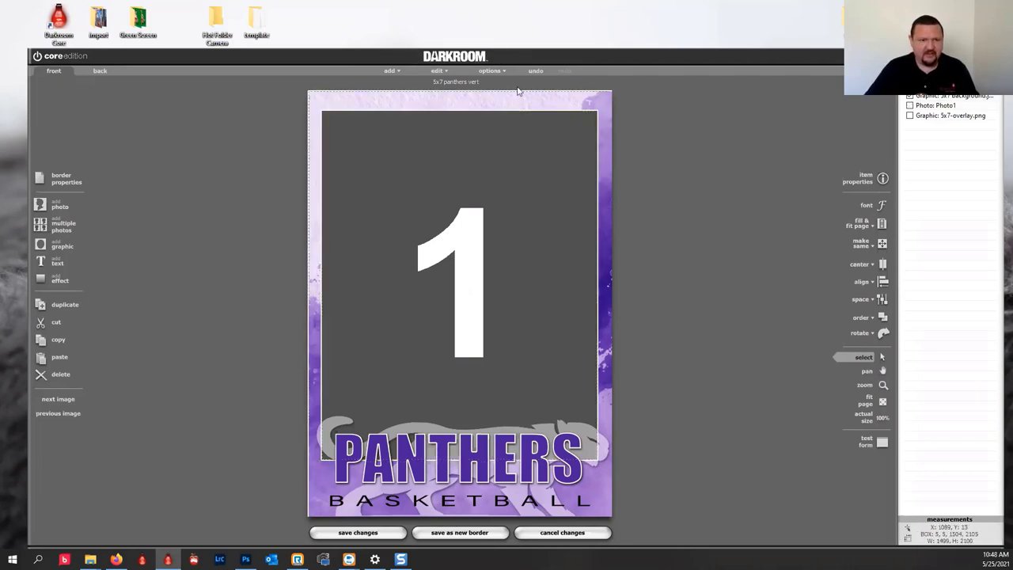
pyautogui.click(879, 265)
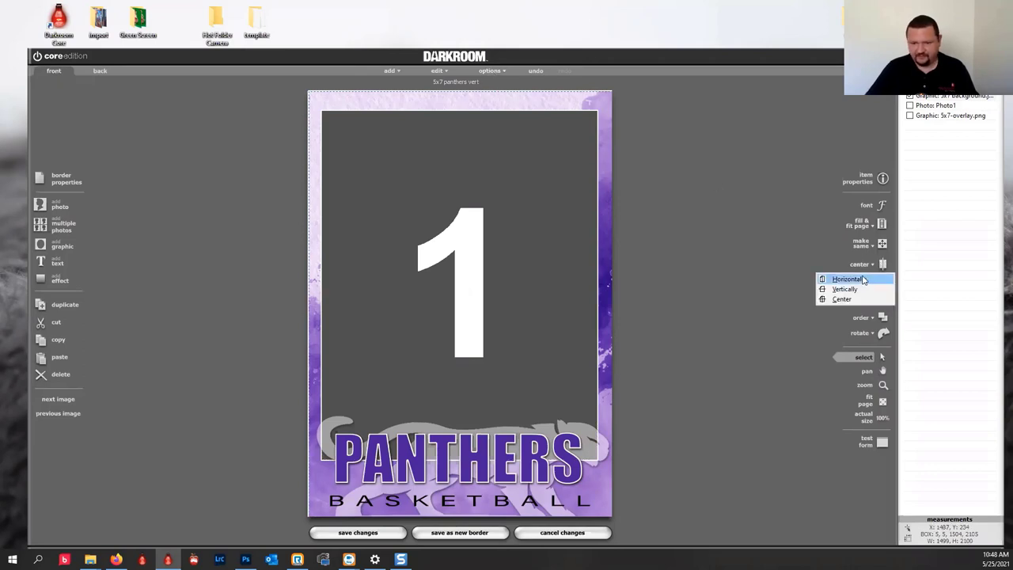
pyautogui.click(842, 299)
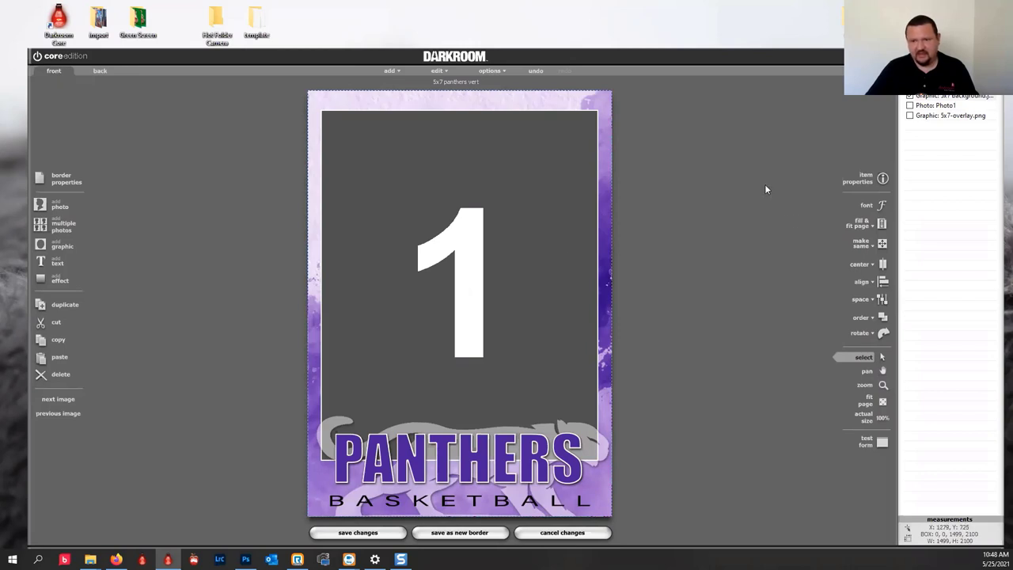
# Center the Photo1 photo area horizontally on the page, placing its box at 72, 102.
pyautogui.click(930, 116)
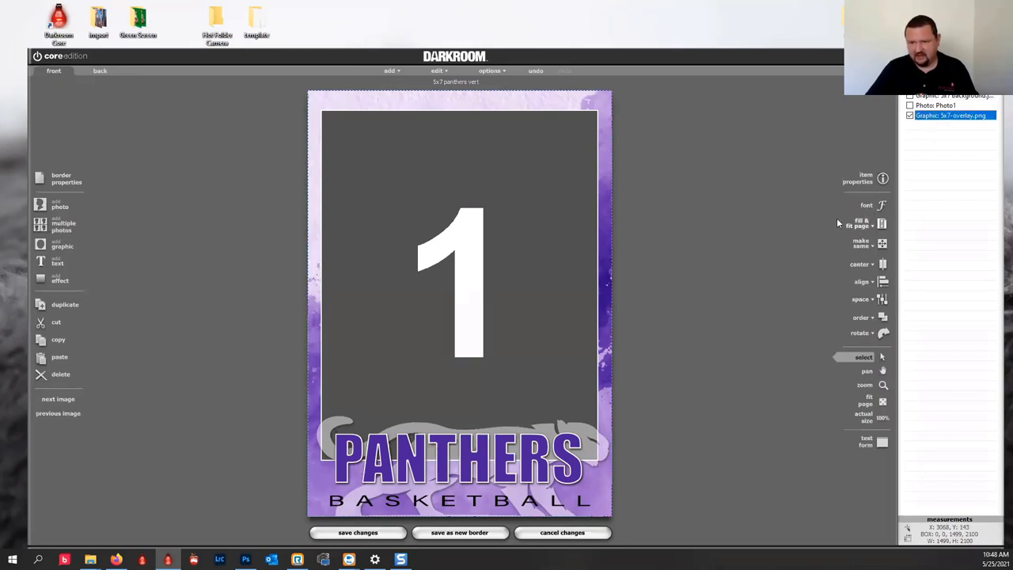
pyautogui.click(933, 106)
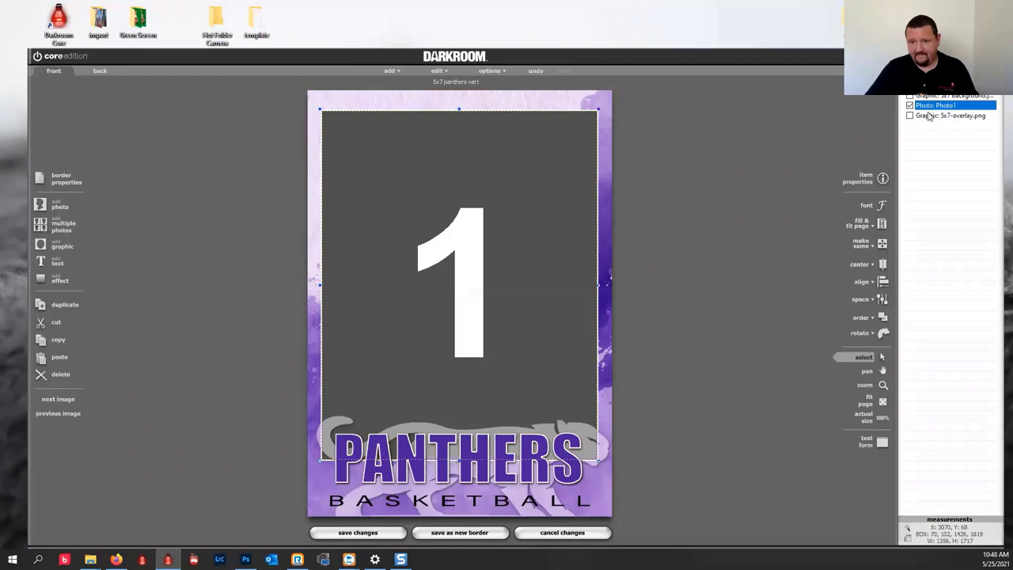
pyautogui.click(881, 265)
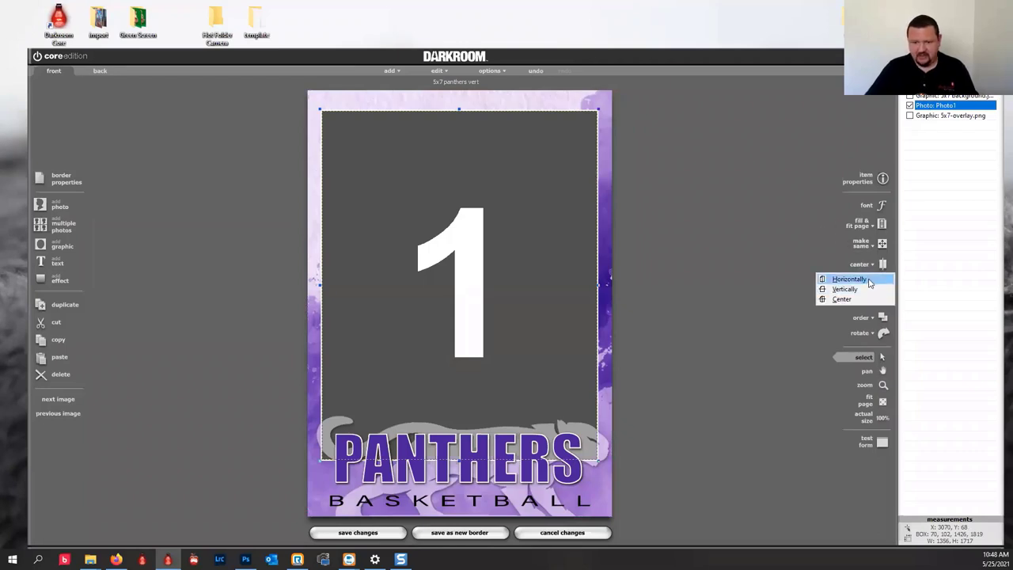
pyautogui.click(868, 281)
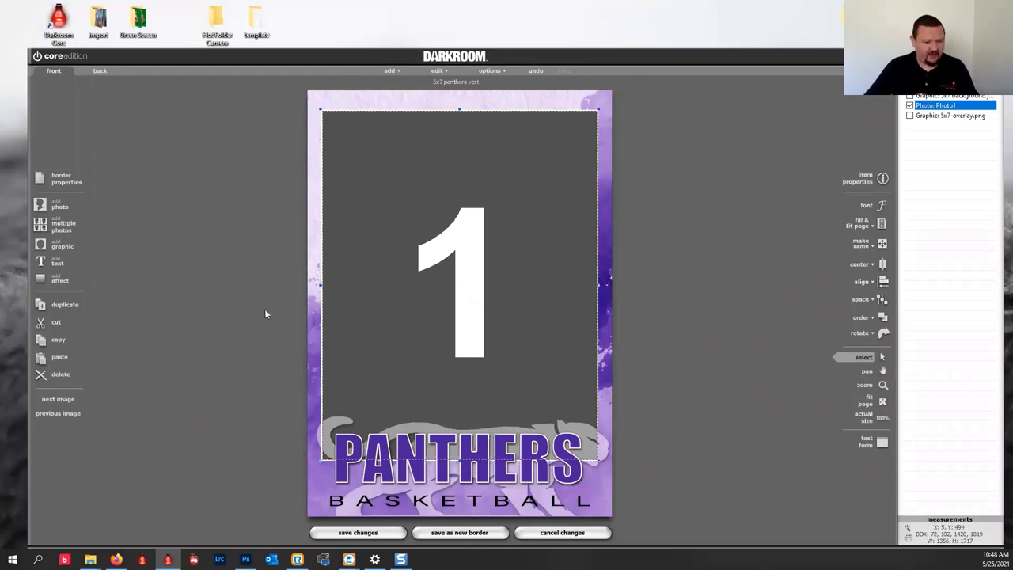
# Save the design as a new border named 5x7 panthers vert.crd in My Templates.
pyautogui.click(471, 535)
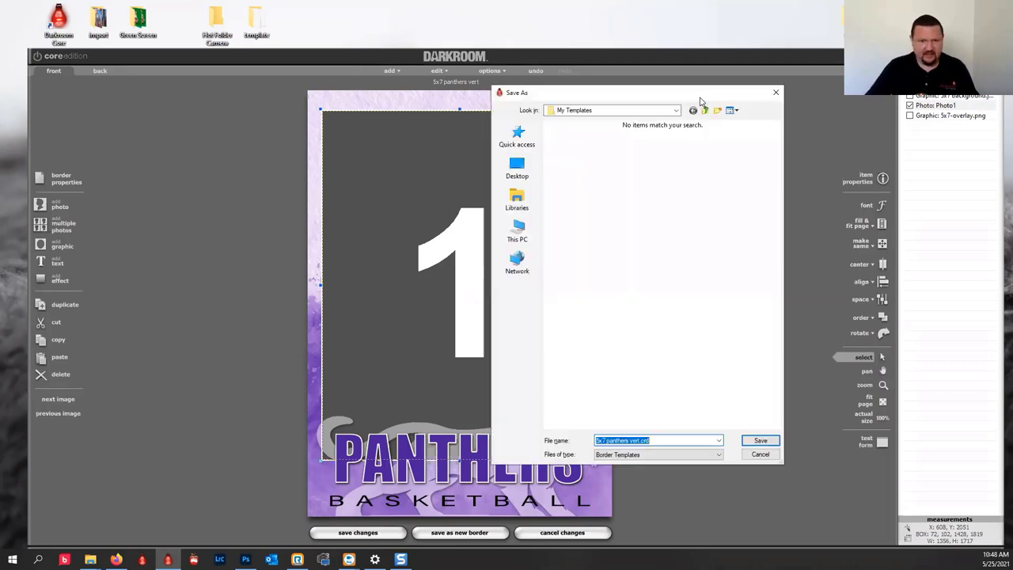
pyautogui.click(675, 112)
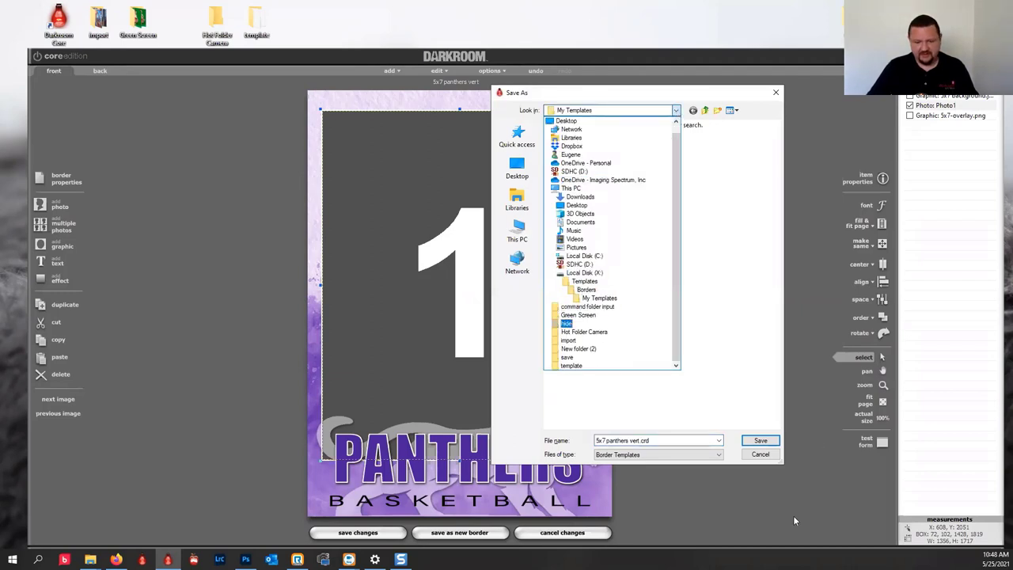
pyautogui.click(749, 443)
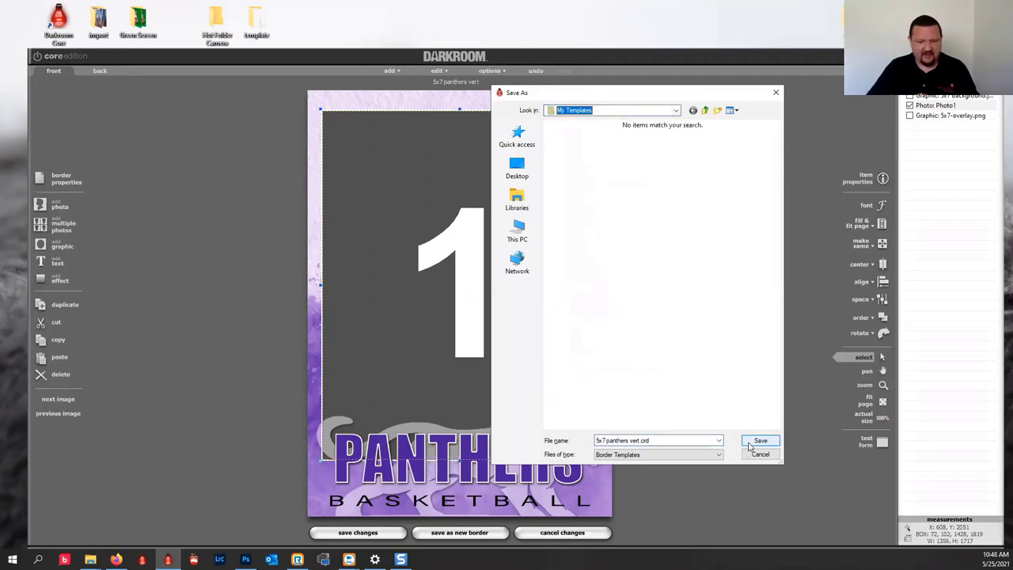
pyautogui.click(760, 440)
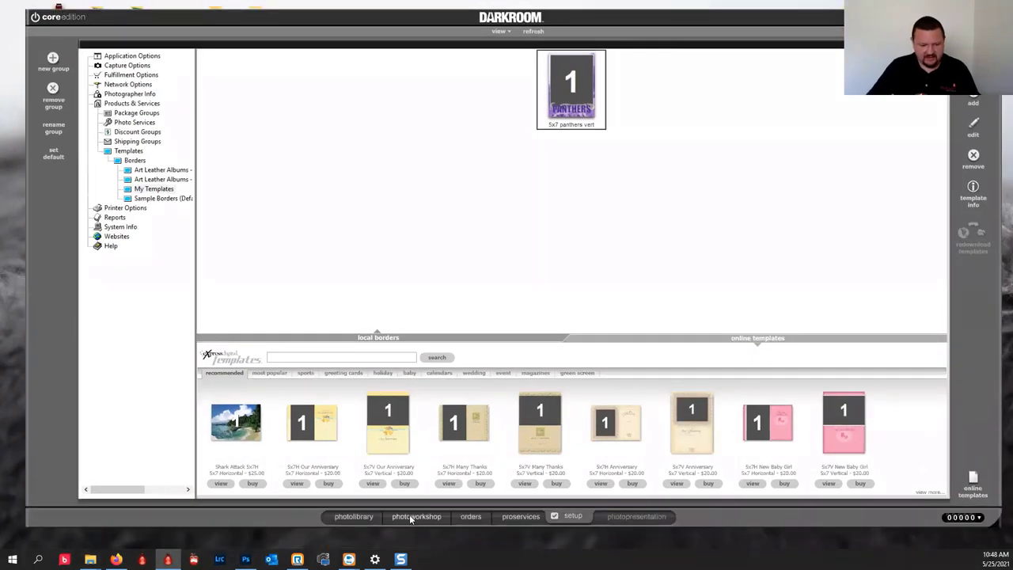
# Open sport3.jpg from the Sports > North Basketball catalog in the photo workshop.
pyautogui.click(358, 518)
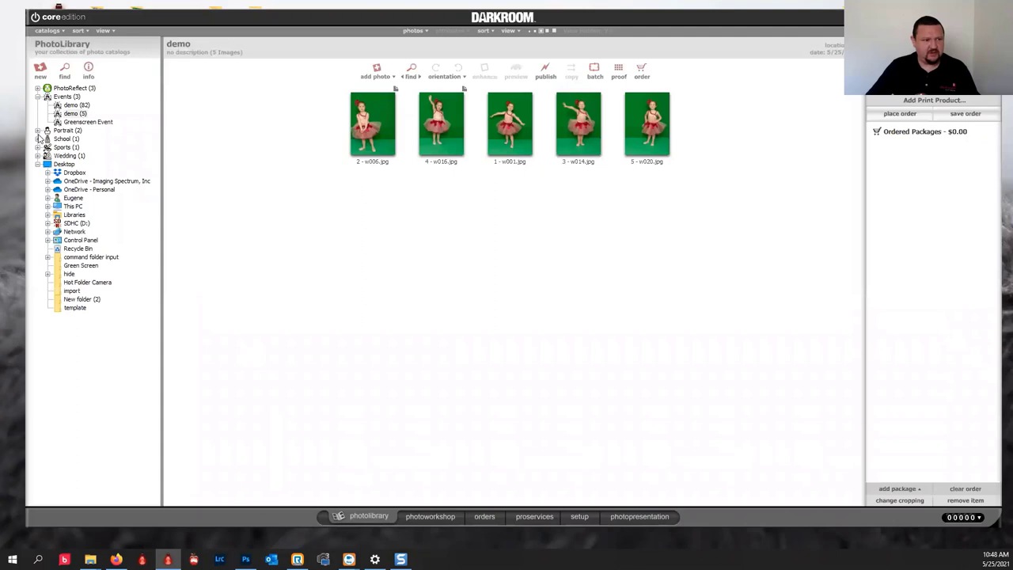
pyautogui.click(37, 147)
pyautogui.click(87, 155)
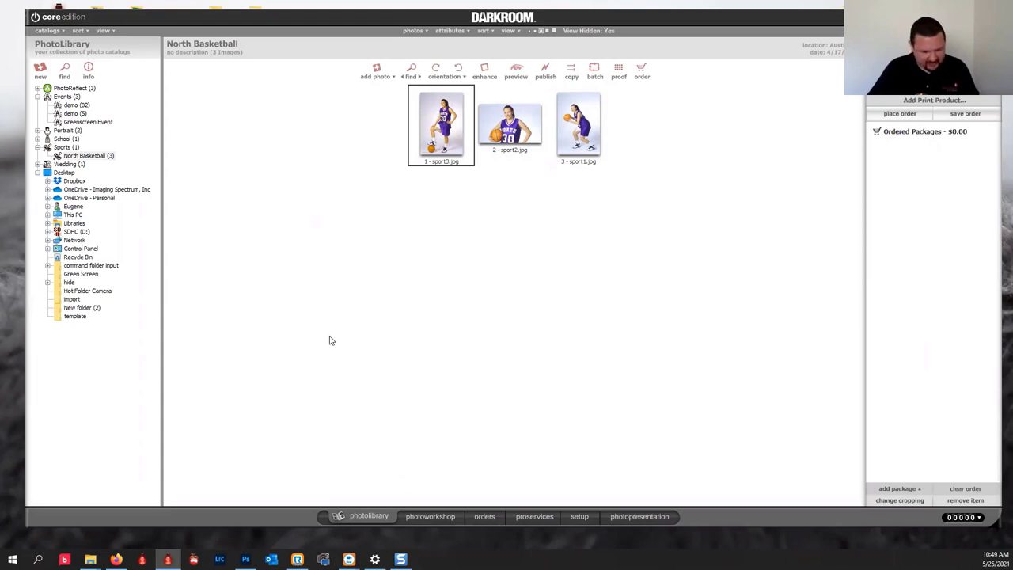
pyautogui.click(431, 516)
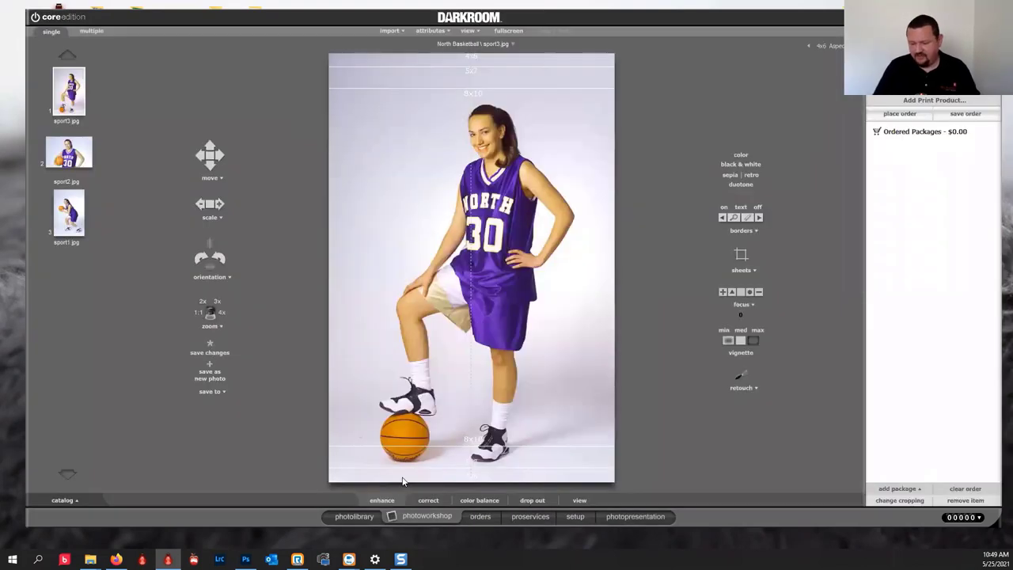
# Apply the 5x7 panthers border to sport2.jpg, shift the player right, and remove the wallet package.
pyautogui.click(402, 480)
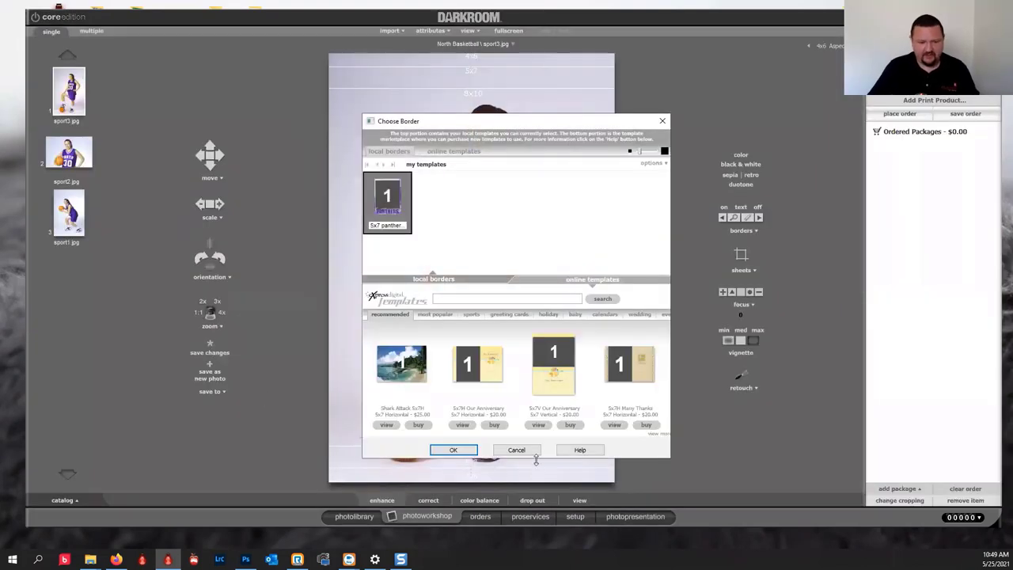
pyautogui.click(453, 450)
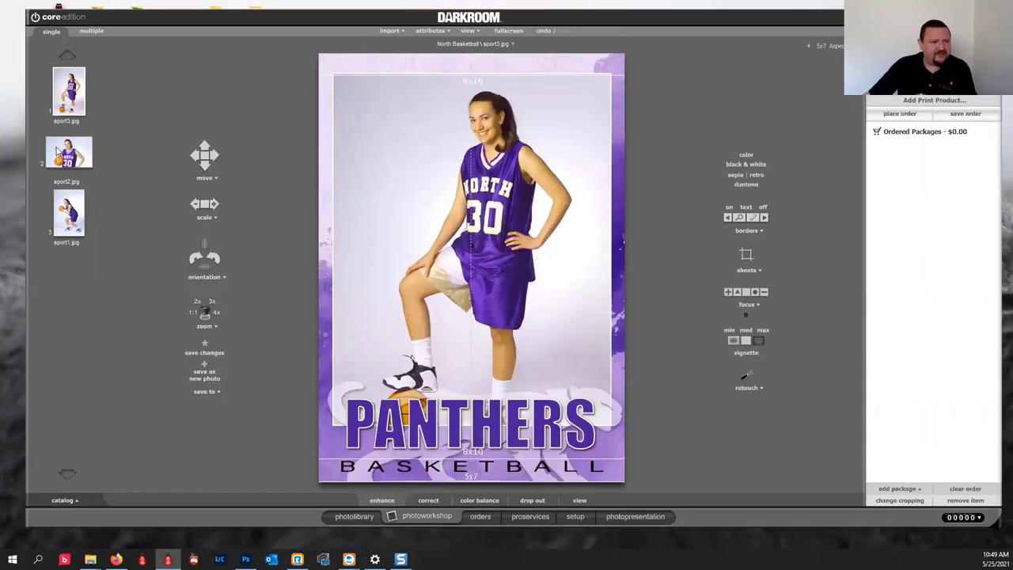
pyautogui.click(57, 150)
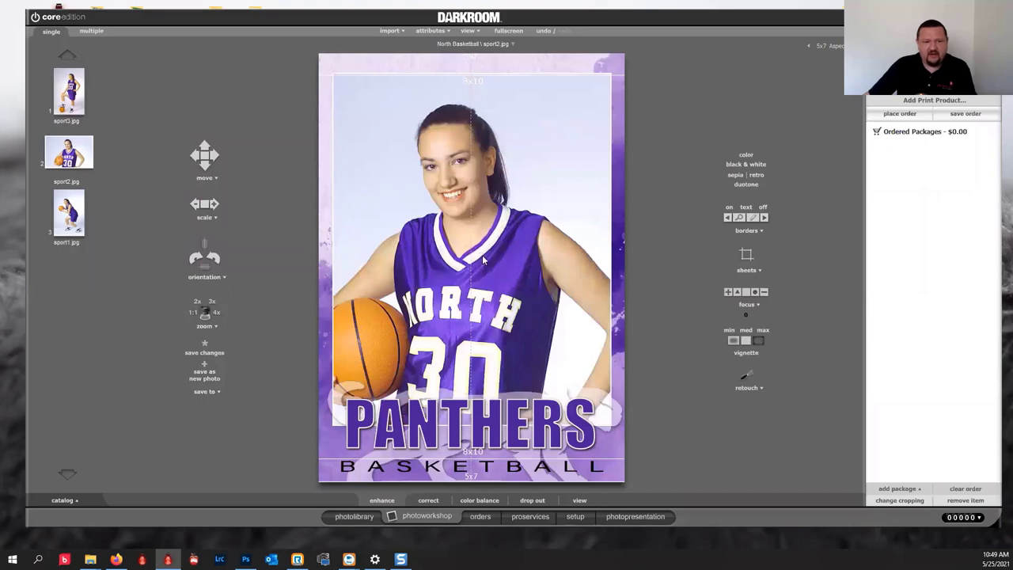
pyautogui.moveTo(484, 259); pyautogui.dragTo(532, 259)
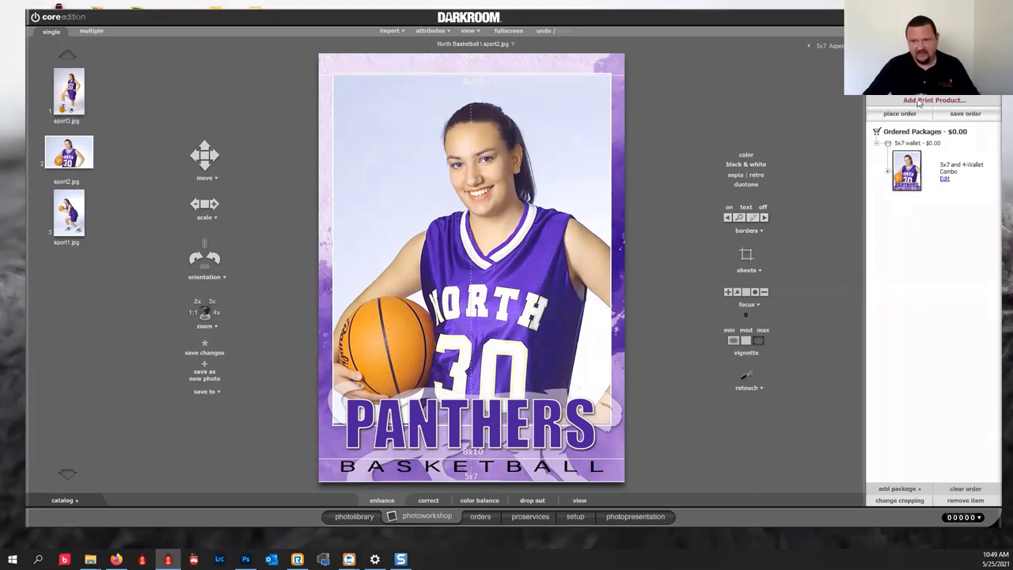
pyautogui.click(964, 115)
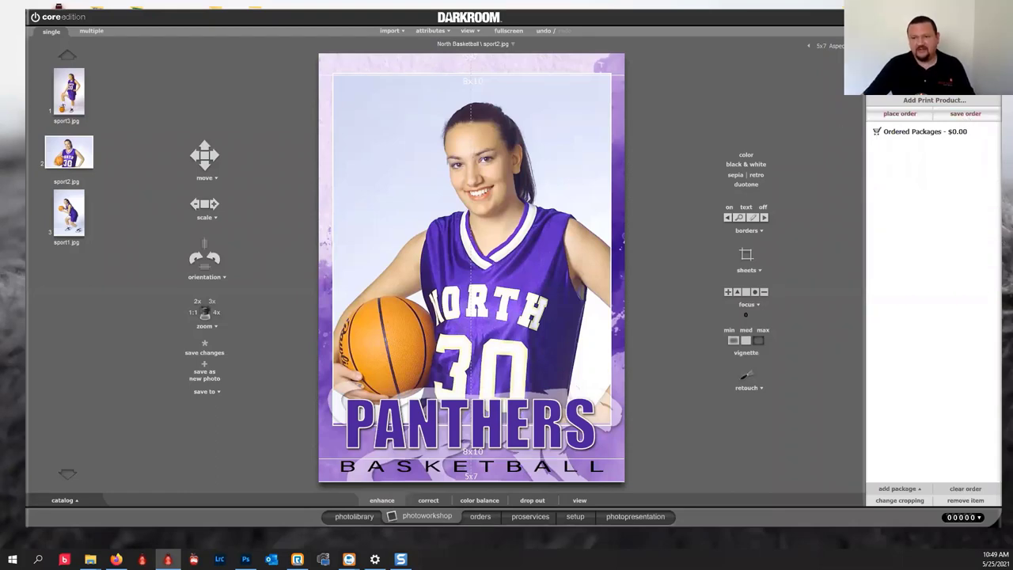
# Place and print the 5x7 and 4-wallet combo order for sport2.jpg, then dismiss the print capture.
pyautogui.click(899, 113)
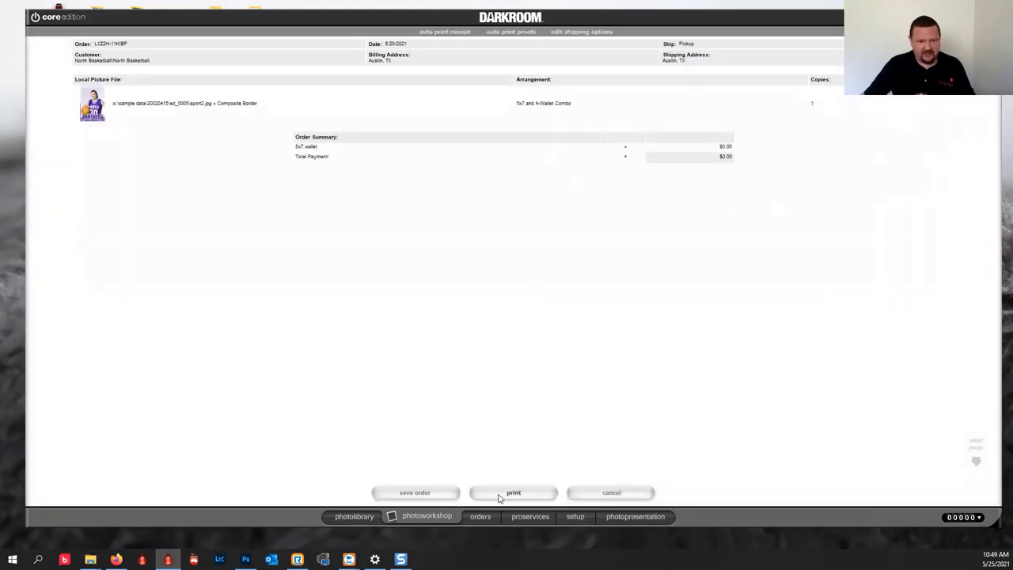
pyautogui.click(497, 494)
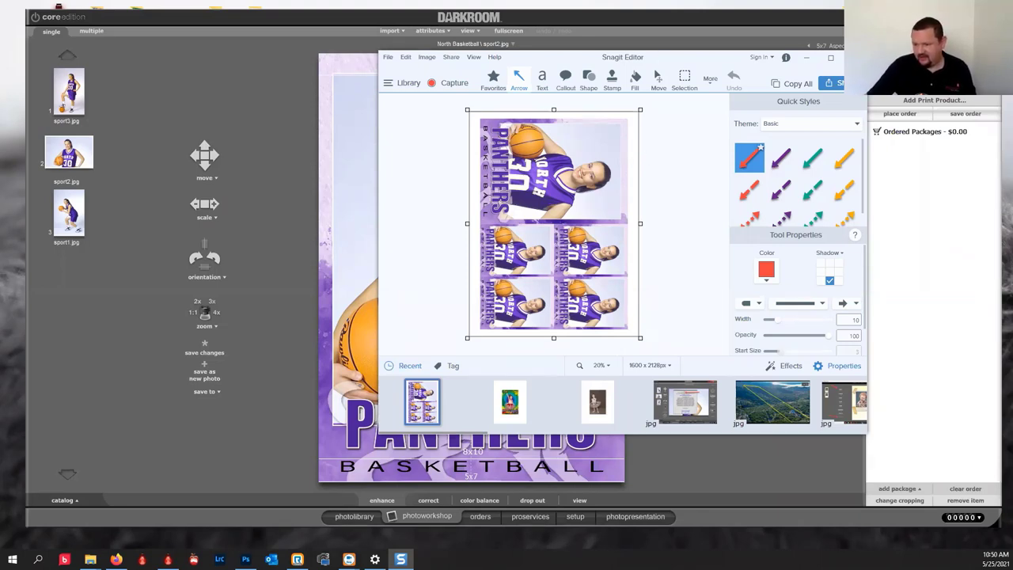
pyautogui.hotkey('alt', 'Tab')
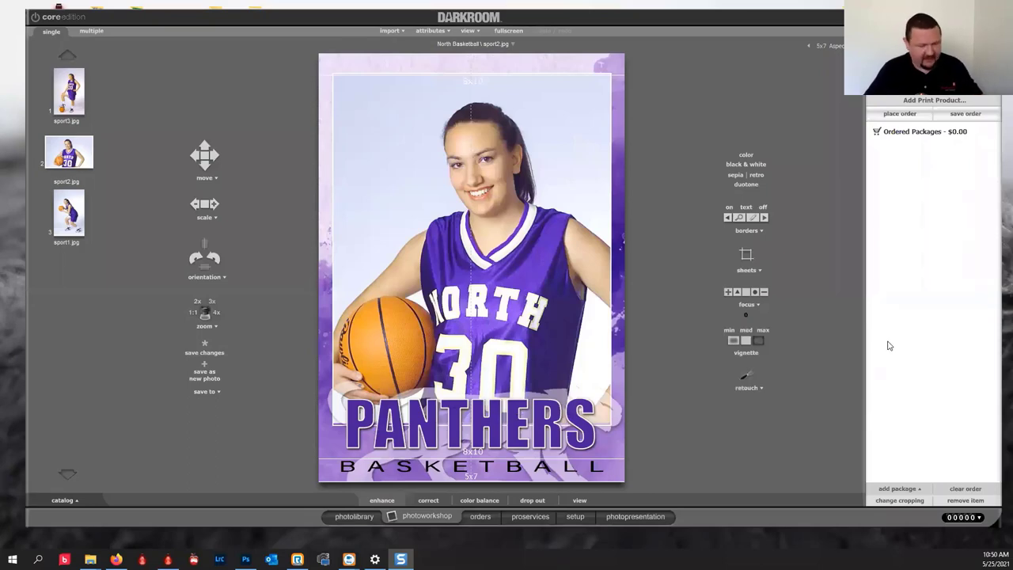
# Start a new blank vertical 8x10 border page (2400×3000 pixels, 300 ppi) named New Border.
pyautogui.click(573, 517)
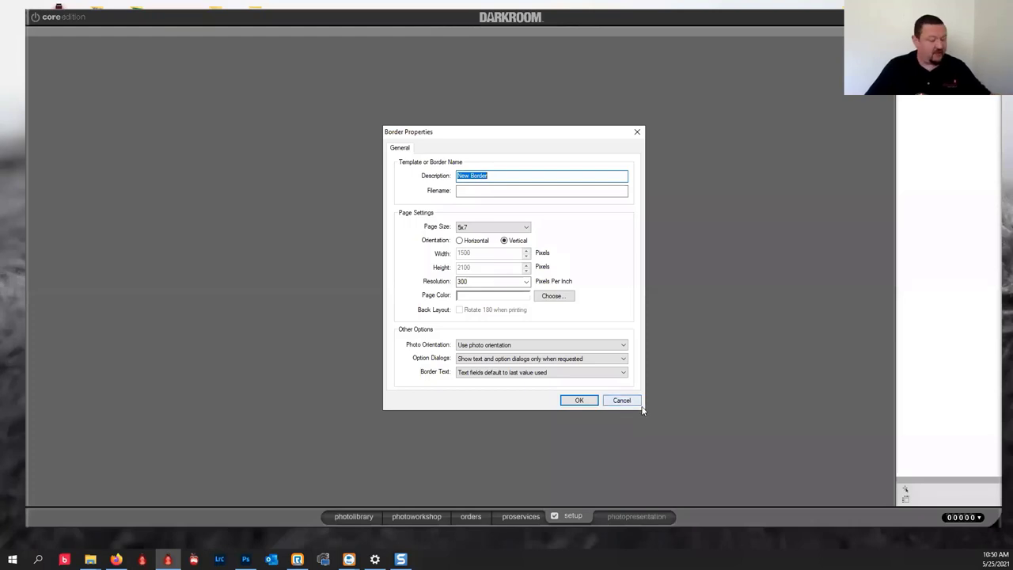
pyautogui.click(492, 228)
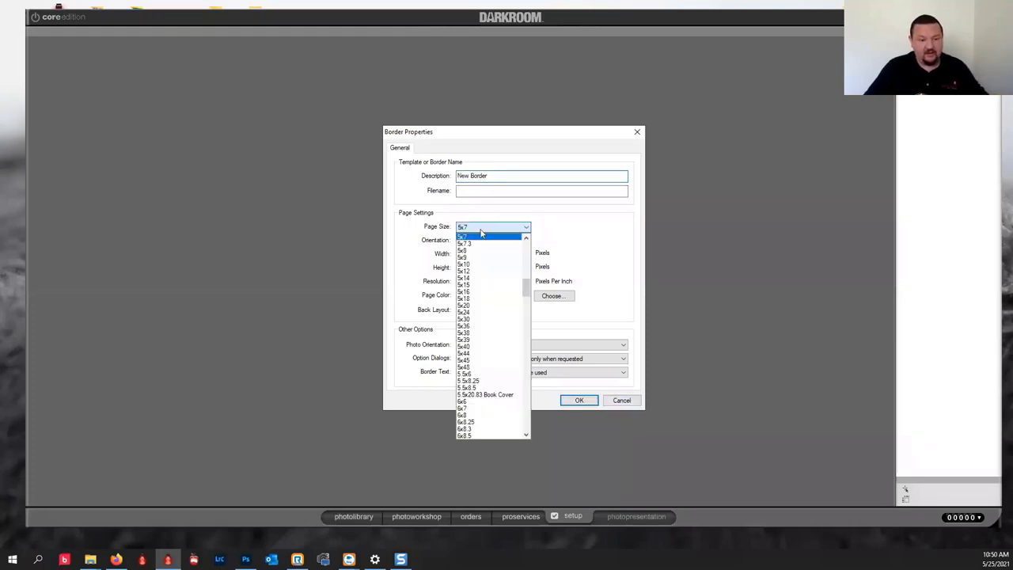
pyautogui.moveTo(527, 290); pyautogui.dragTo(523, 334)
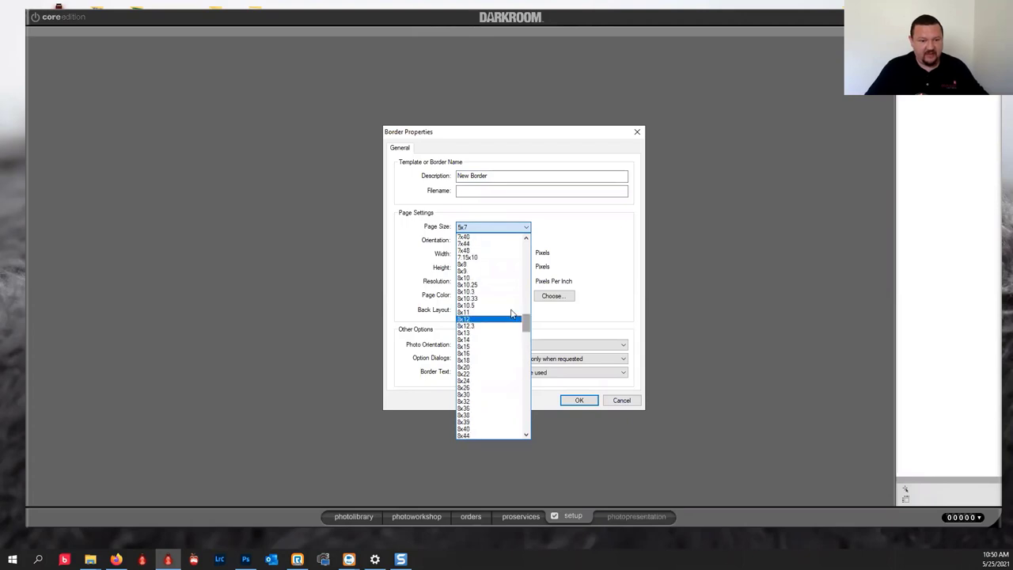
pyautogui.scroll(3, 492, 282)
pyautogui.click(492, 280)
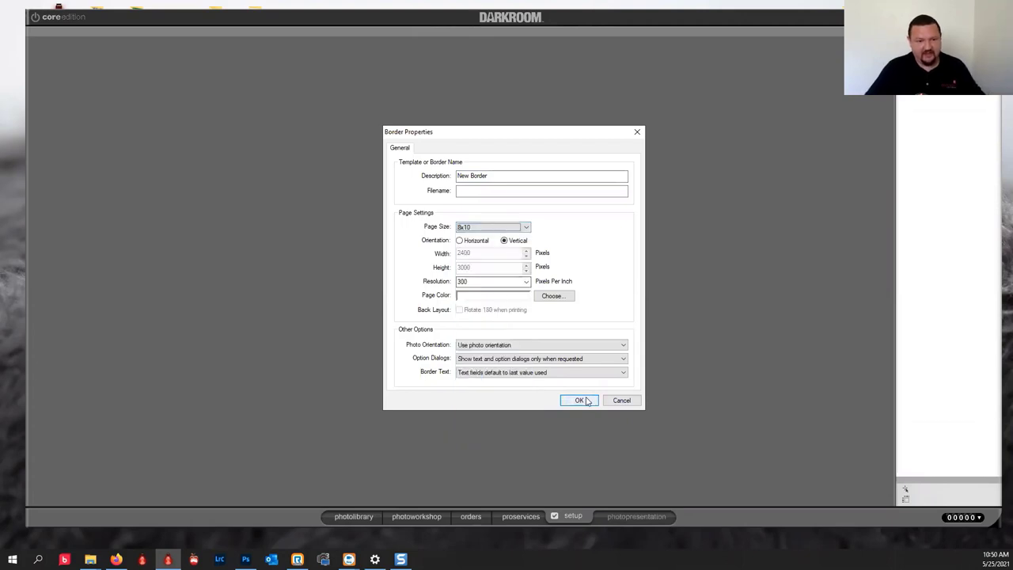
pyautogui.click(578, 399)
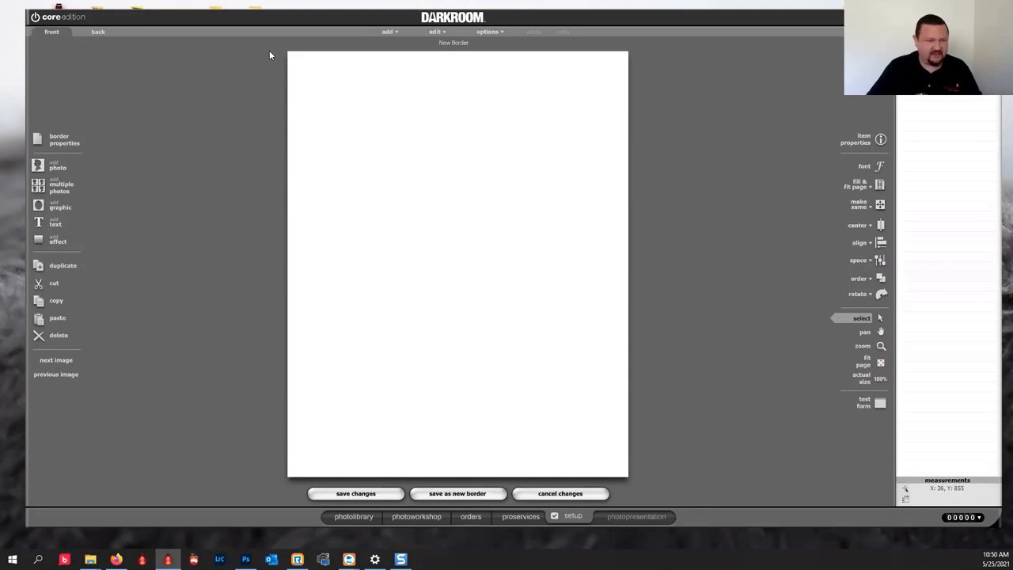
# Add a photo box to the new border and size it 2100 x 1500.
pyautogui.click(55, 166)
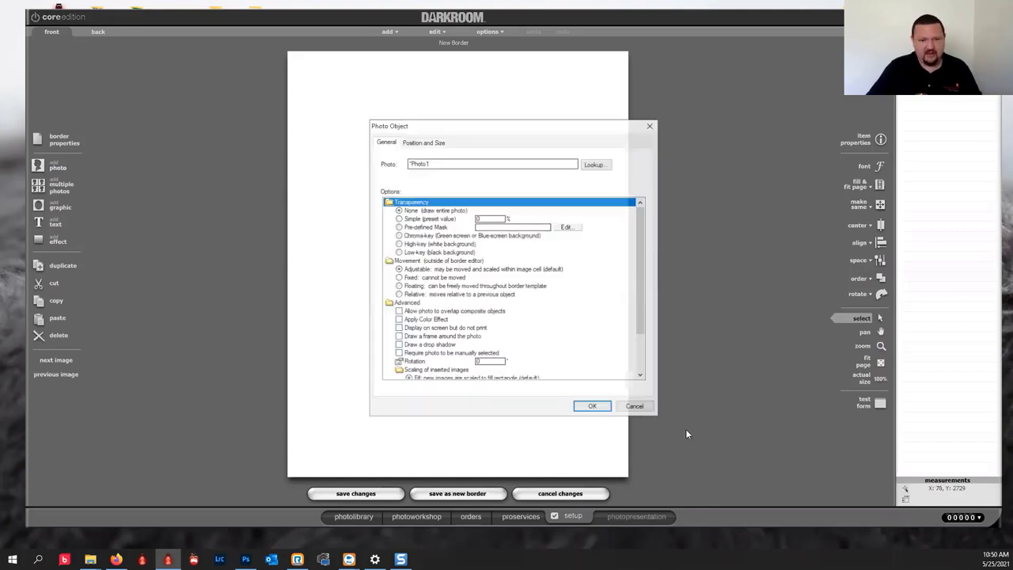
pyautogui.click(427, 143)
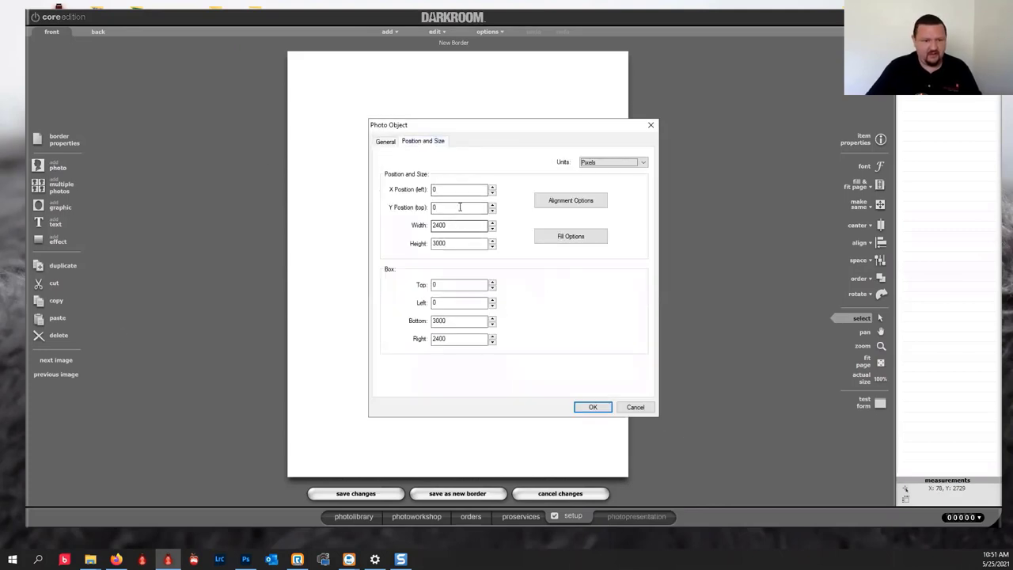
pyautogui.press('Tab')
pyautogui.press('Tab')
pyautogui.press('Tab')
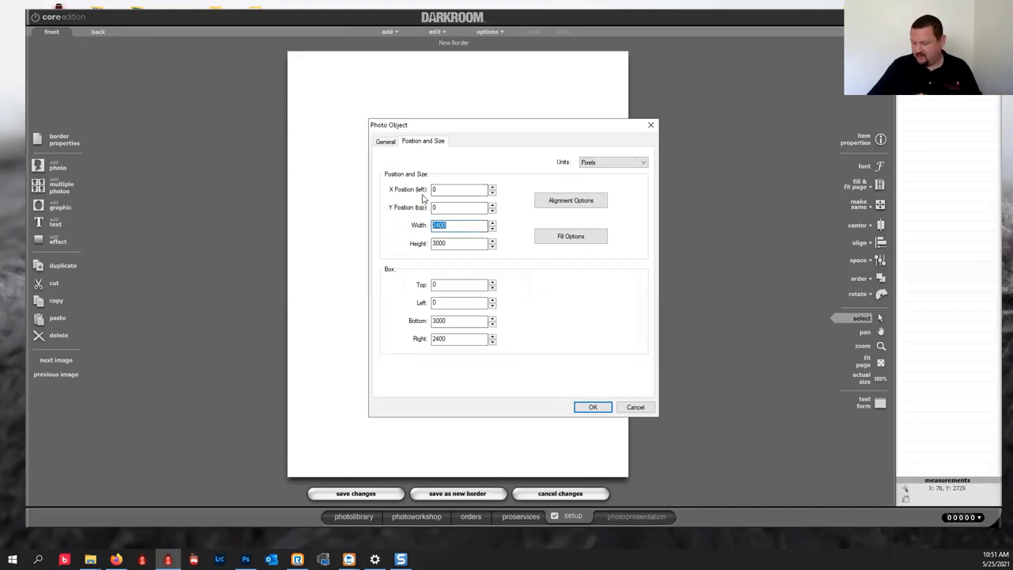
pyautogui.press('Tab')
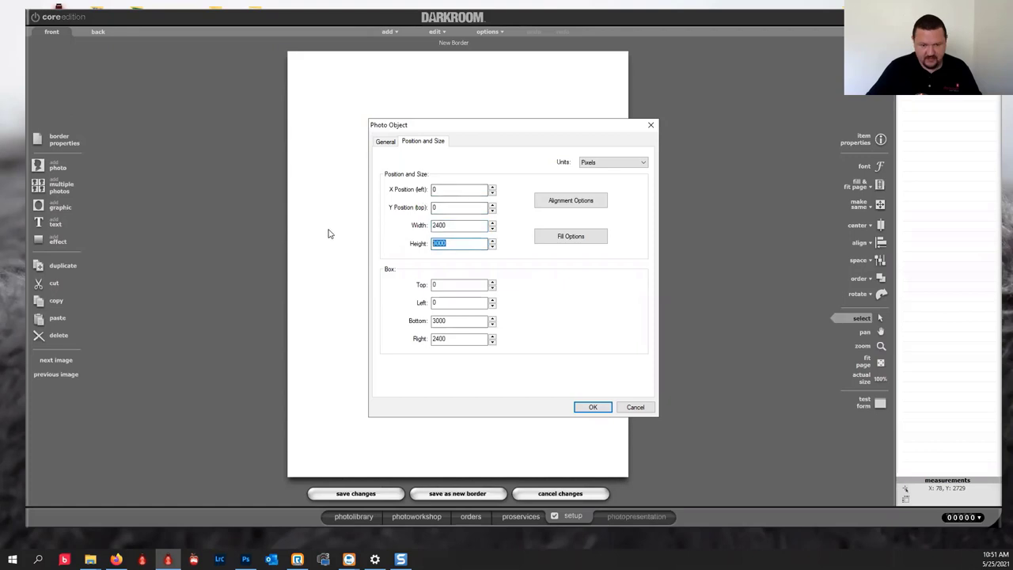
pyautogui.write('15')
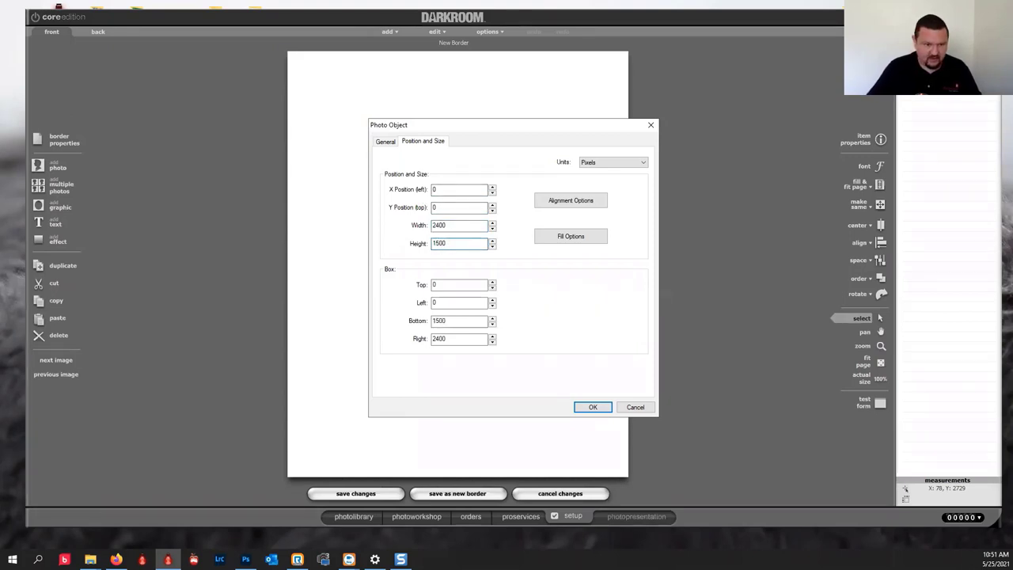
pyautogui.hotkey('shift', 'Tab')
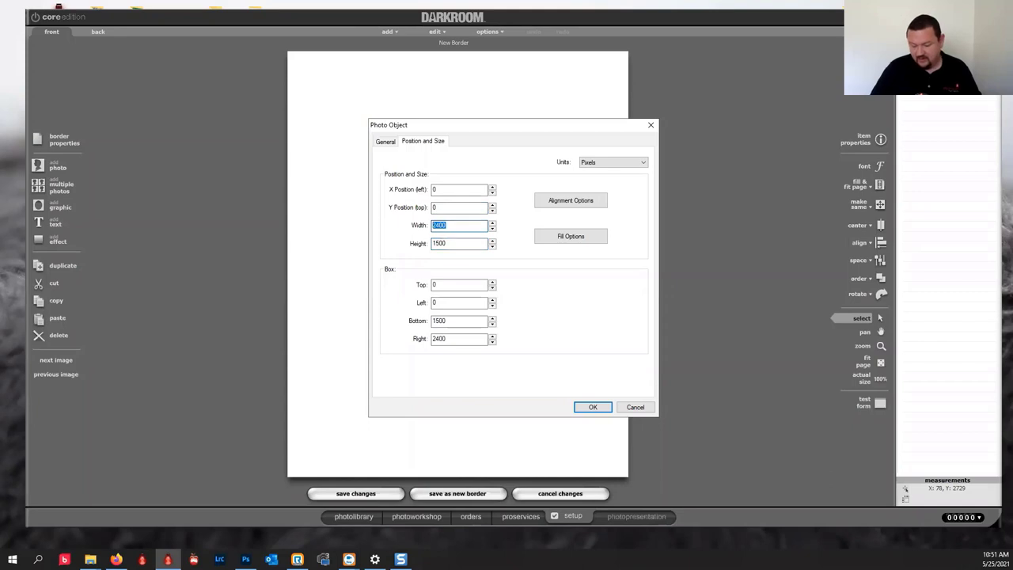
pyautogui.write('2100')
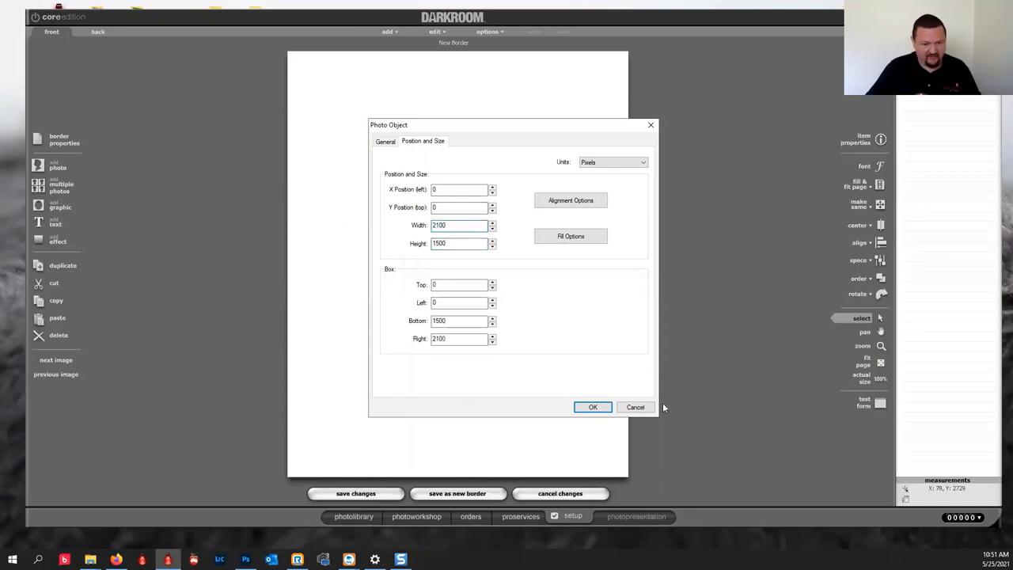
pyautogui.click(592, 407)
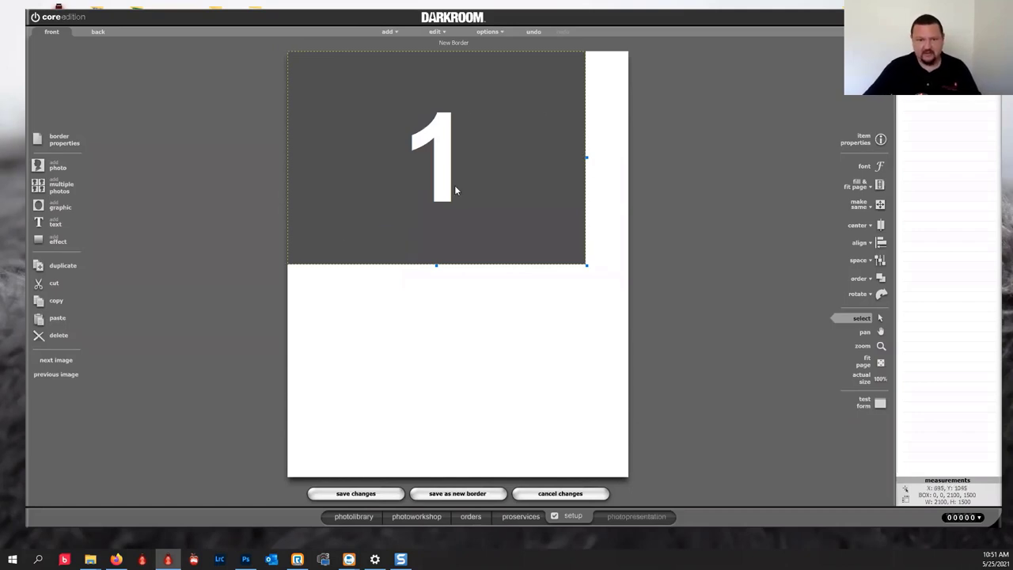
# Duplicate the photo box below the original, then discard the unsaved border.
pyautogui.hotkey('ctrl', 'd')
pyautogui.moveTo(427, 396); pyautogui.dragTo(427, 360)
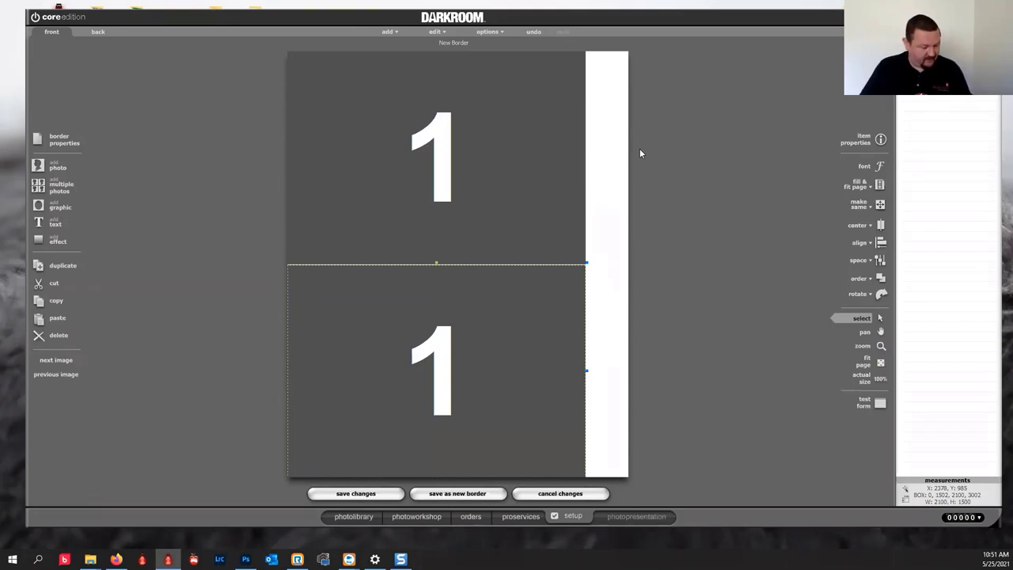
pyautogui.click(560, 494)
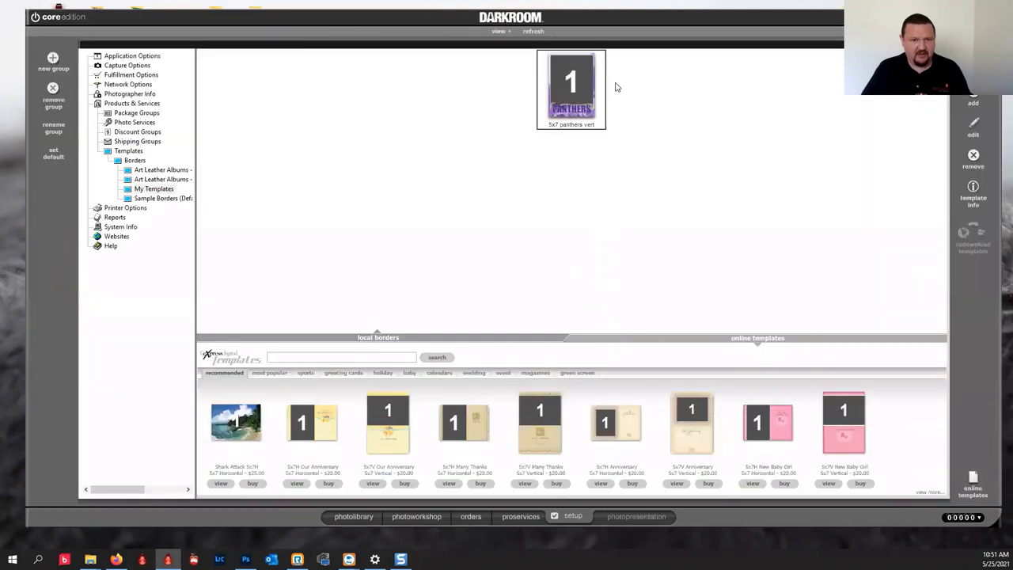
# Open the red demo border from Sample Borders > Sports in the editor.
pyautogui.click(139, 200)
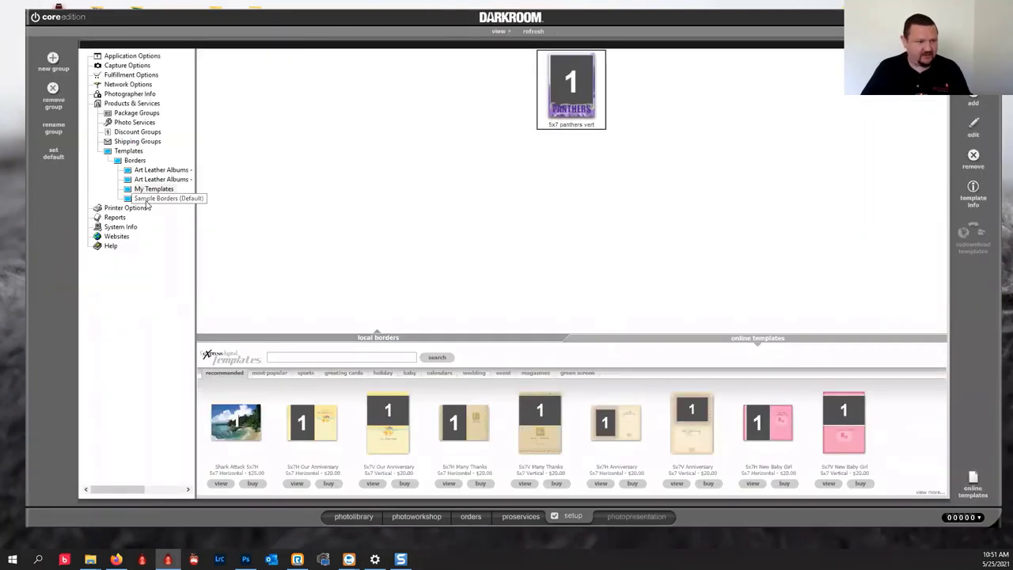
pyautogui.click(153, 274)
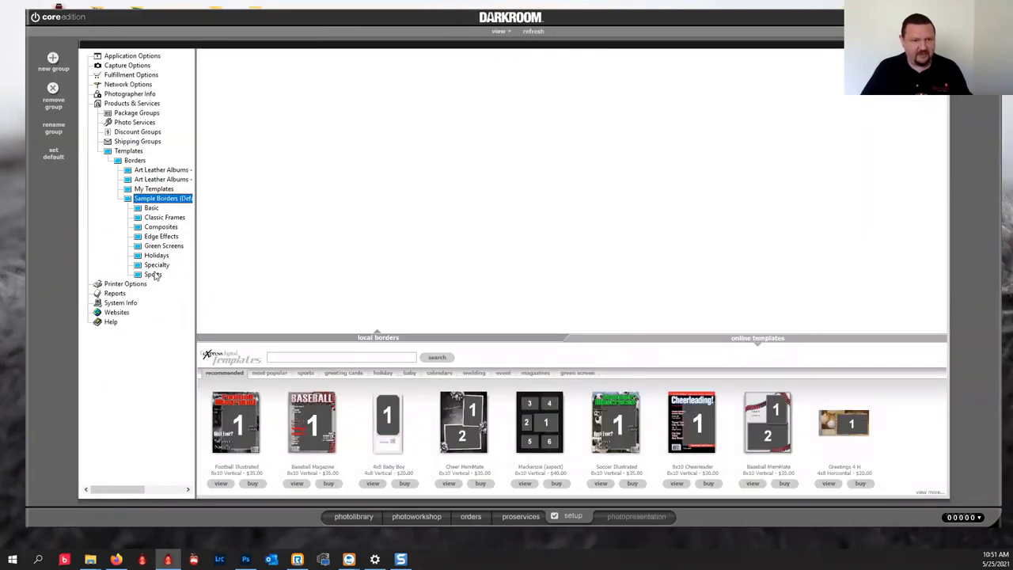
pyautogui.doubleClick(669, 81)
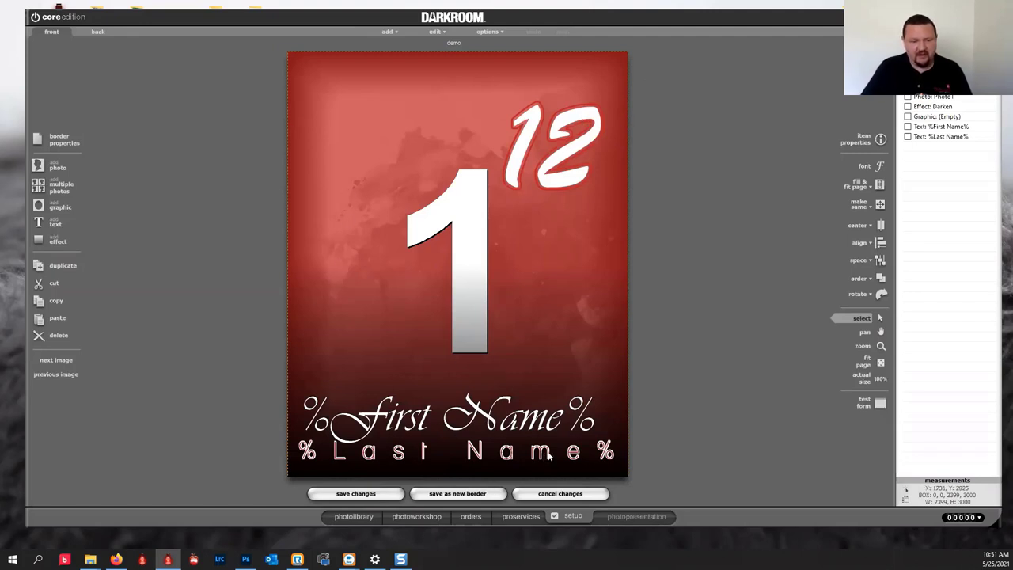
# Cancel the graphic object's properties and leave the demo border editor without saving.
pyautogui.doubleClick(581, 249)
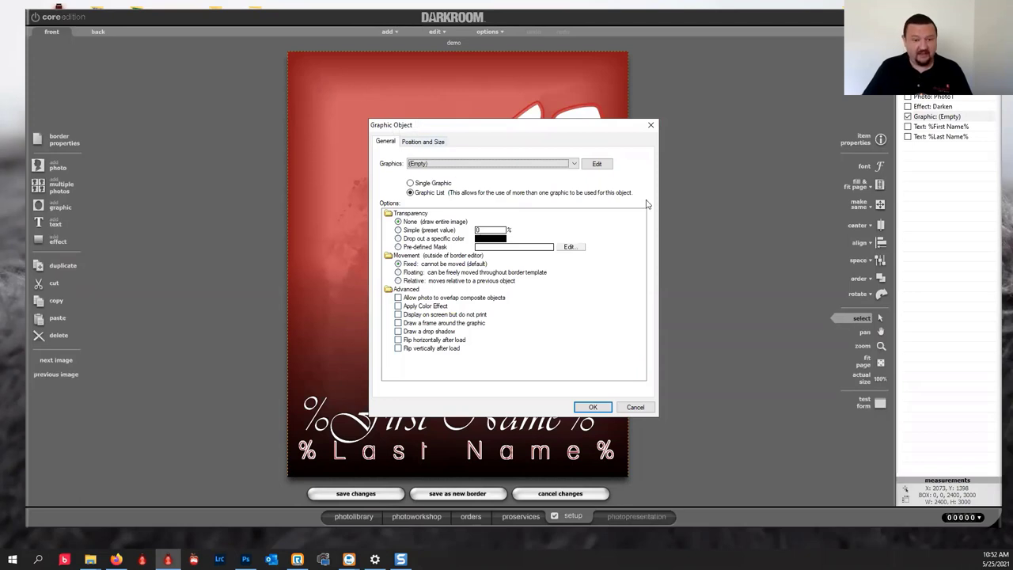
pyautogui.click(636, 407)
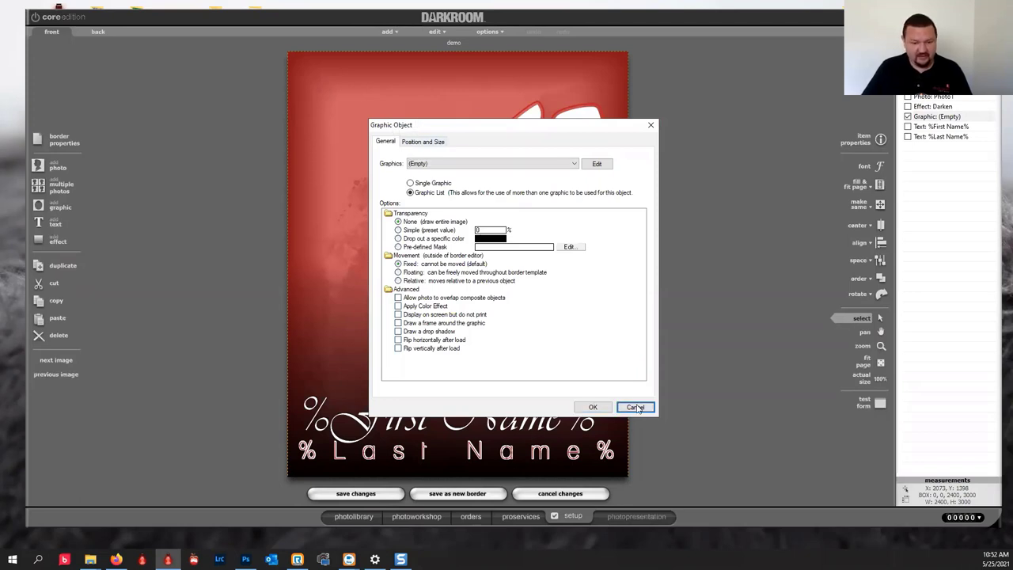
pyautogui.click(416, 515)
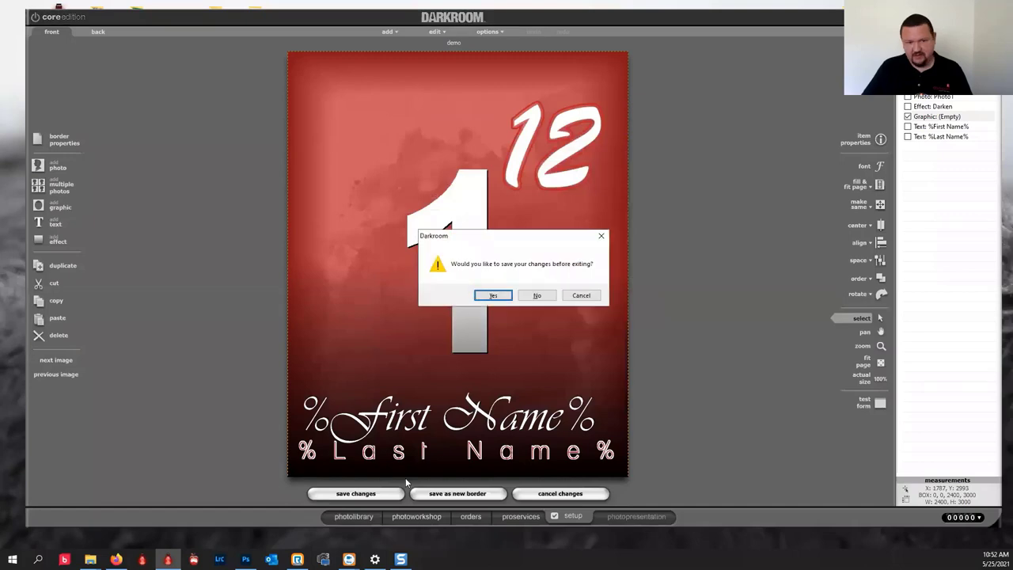
pyautogui.click(536, 294)
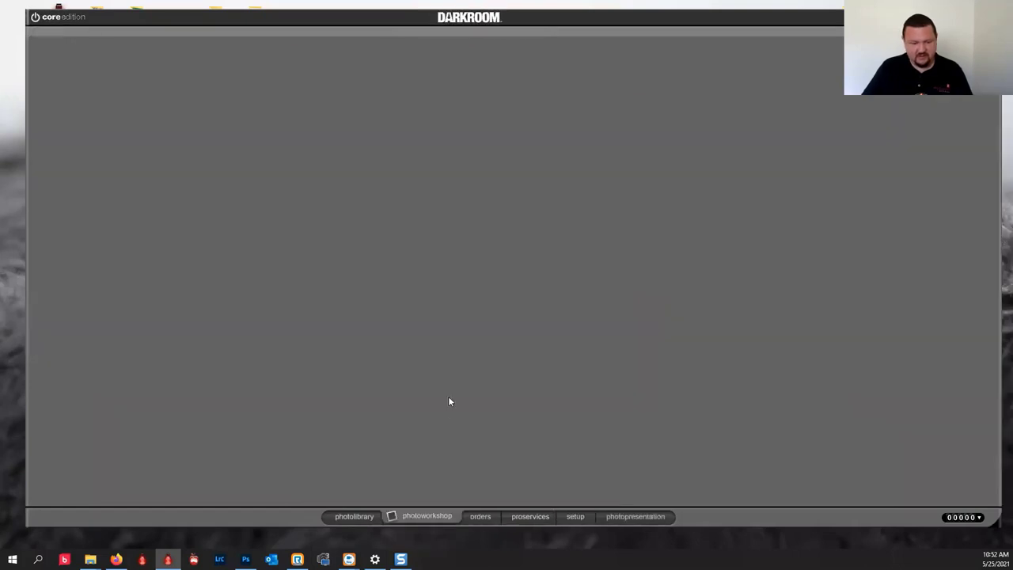
# Apply the red 12 border from the sports category to sport2.jpg.
pyautogui.click(728, 217)
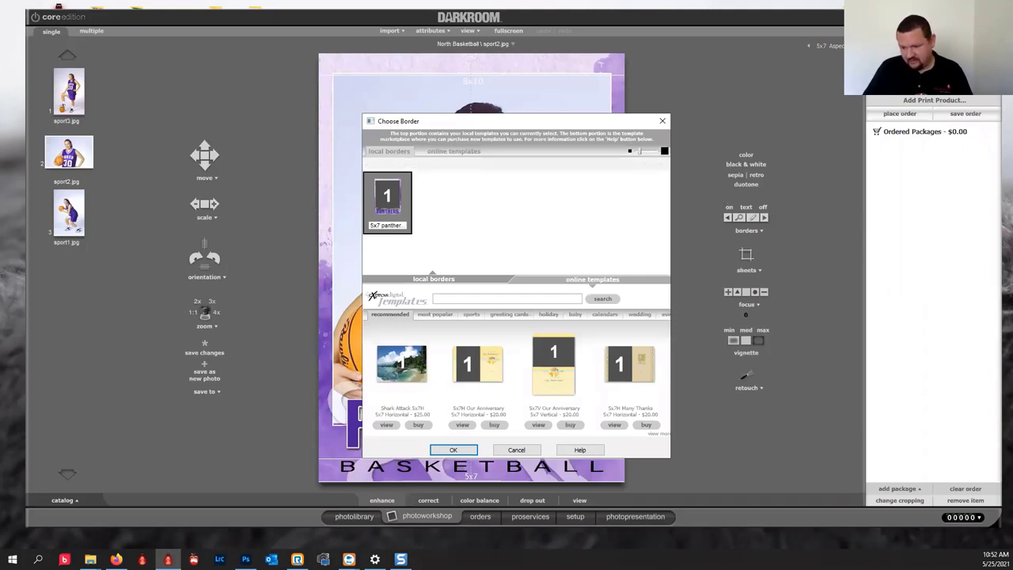
pyautogui.click(568, 164)
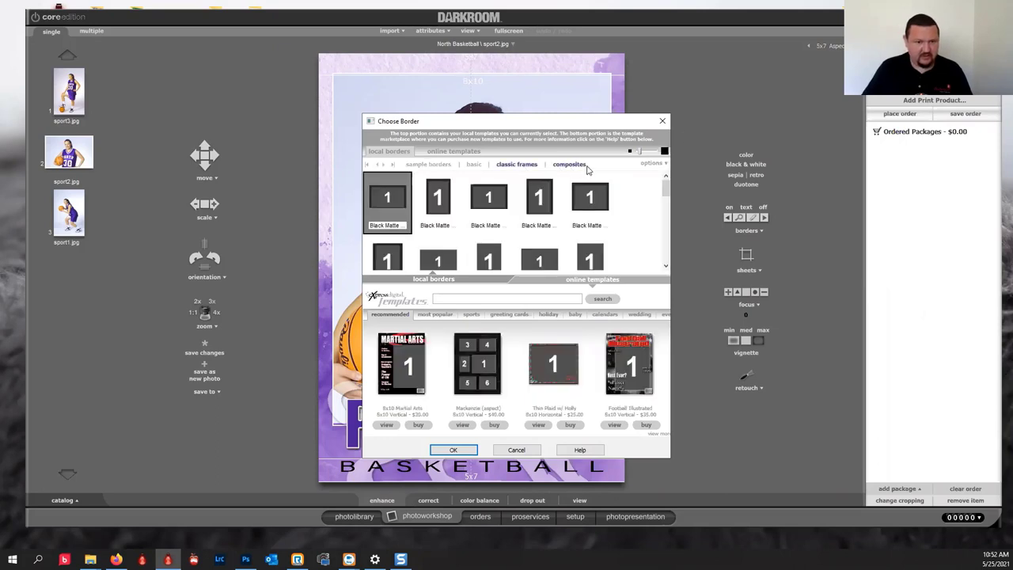
pyautogui.click(392, 164)
pyautogui.click(598, 165)
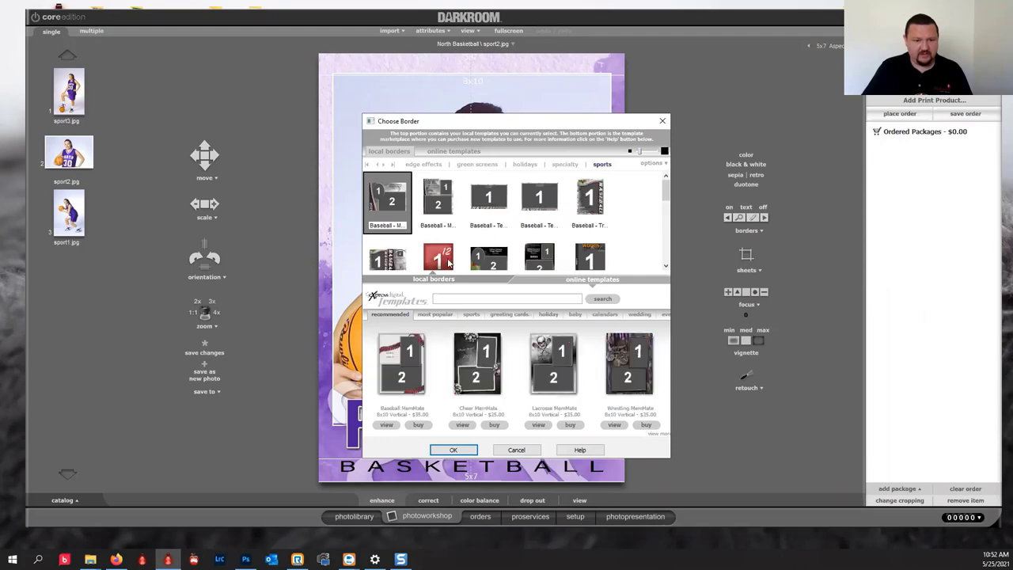
pyautogui.click(453, 450)
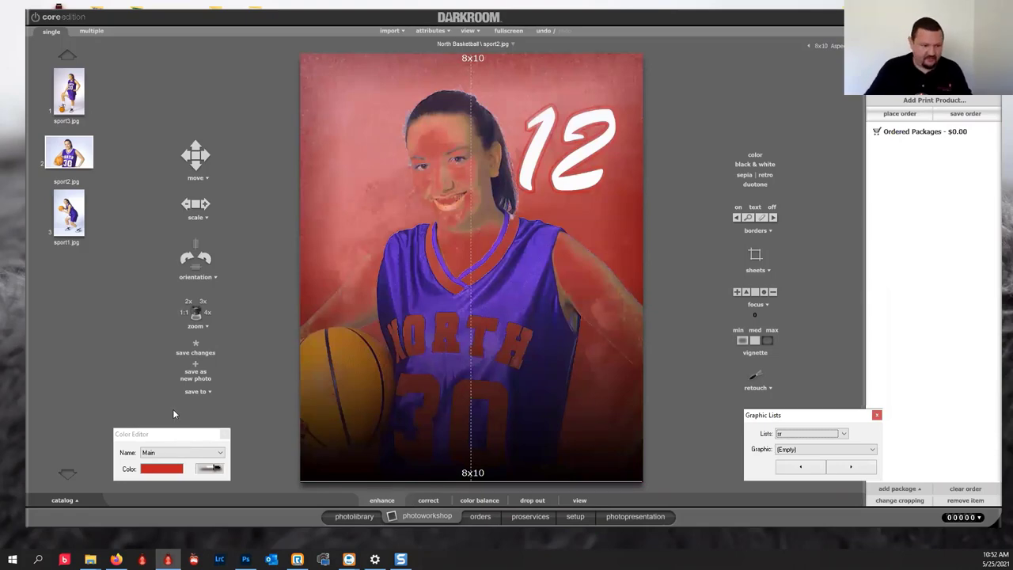
# Load ballerina photo w006.jpg from the demo (5) folder into the photo workshop.
pyautogui.click(354, 515)
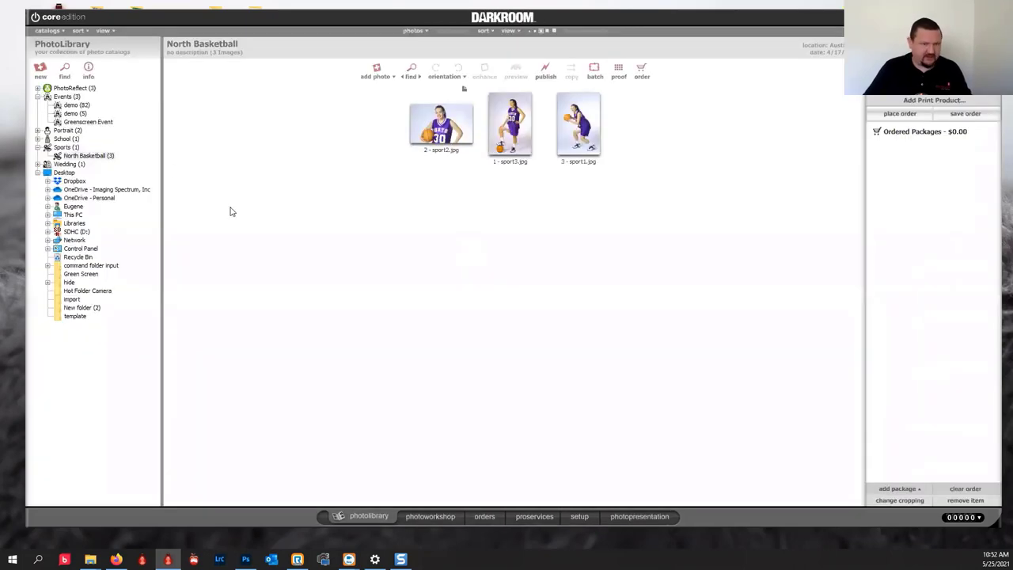
pyautogui.click(79, 122)
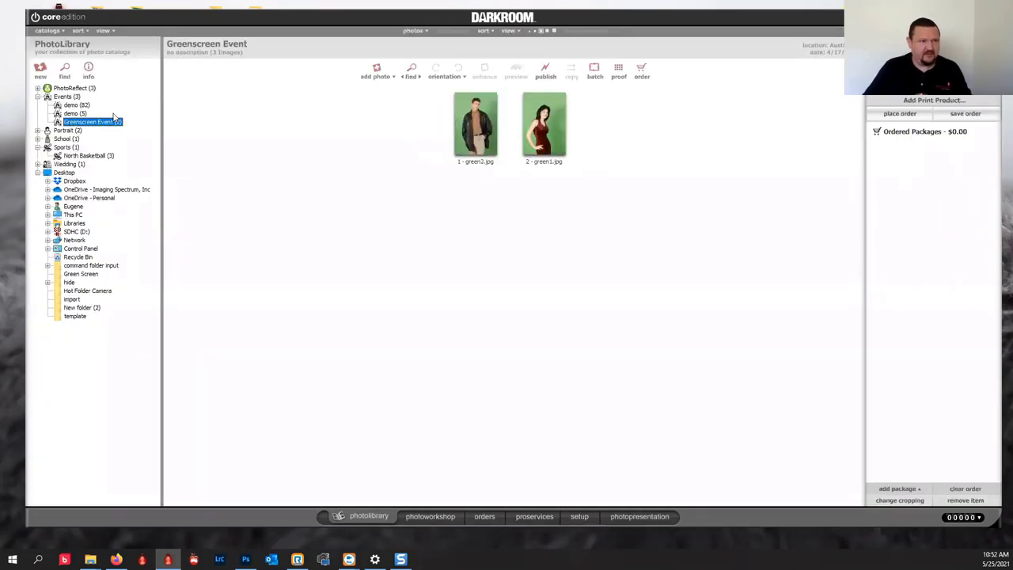
pyautogui.click(77, 114)
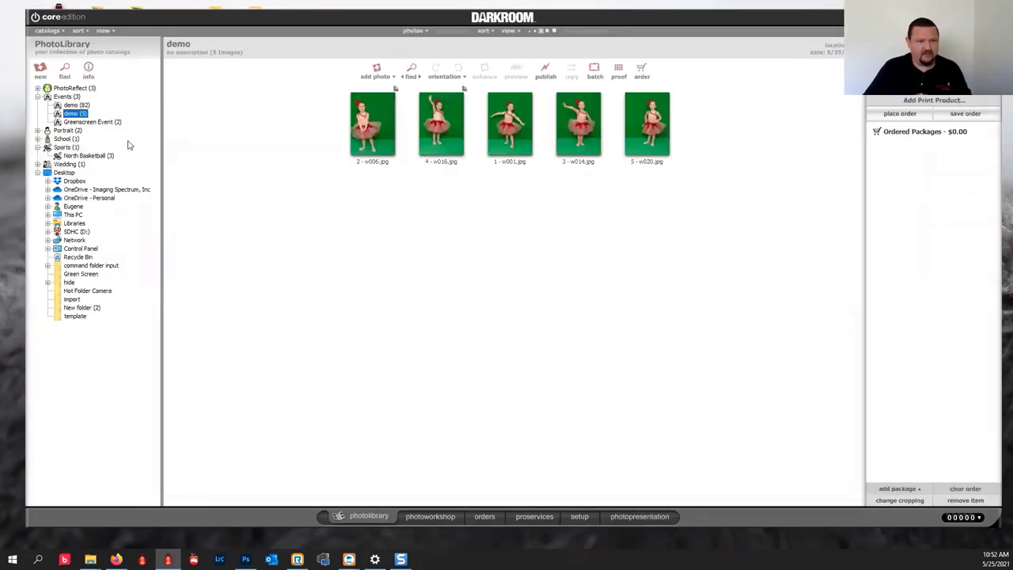
pyautogui.click(411, 515)
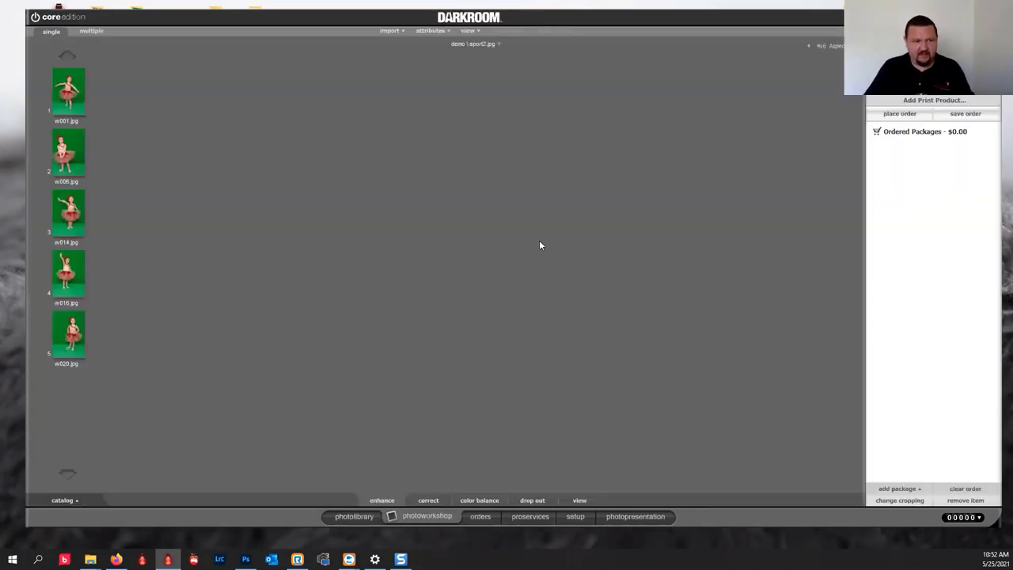
pyautogui.click(88, 164)
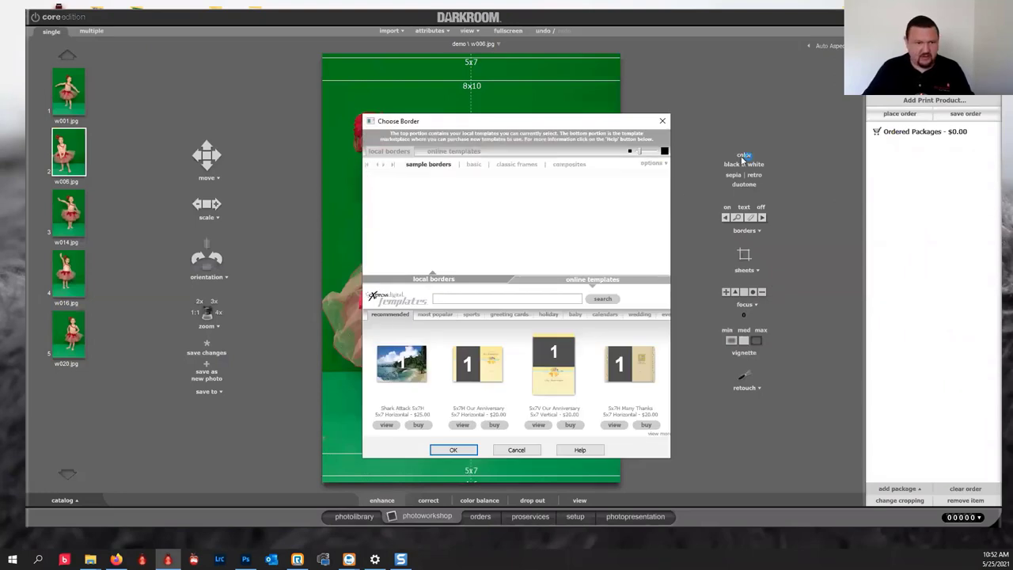
# Apply the red 12 sports border to w006.jpg.
pyautogui.click(387, 166)
pyautogui.click(604, 166)
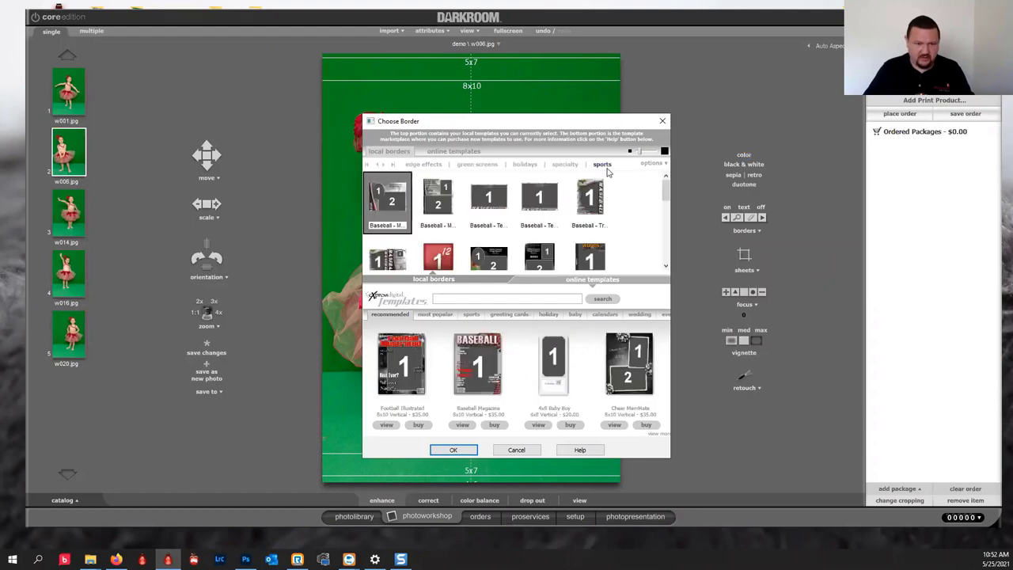
pyautogui.click(439, 255)
pyautogui.click(453, 449)
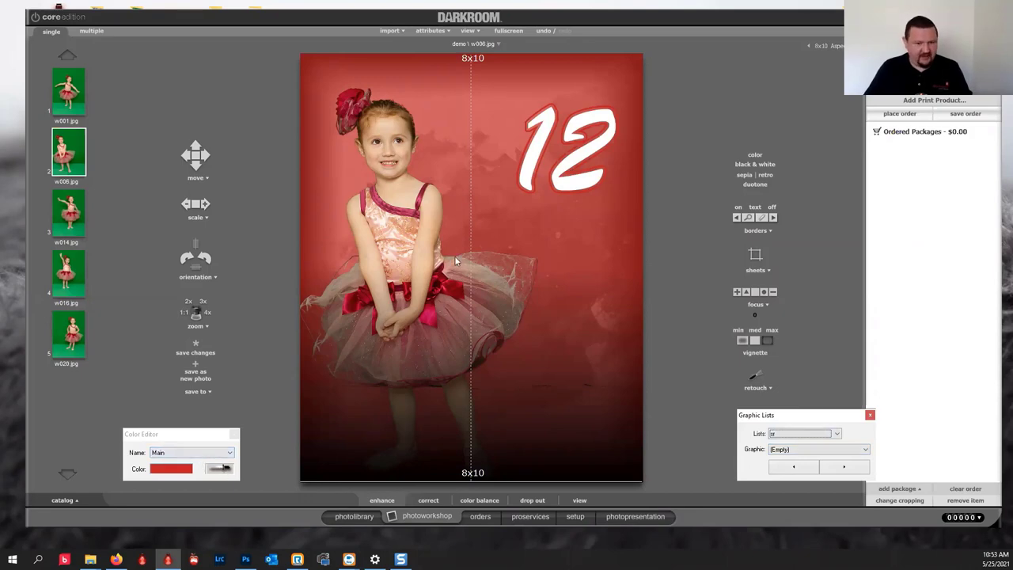
# Set the Main colour to green, then to the pink-red sampled from the dress.
pyautogui.click(219, 468)
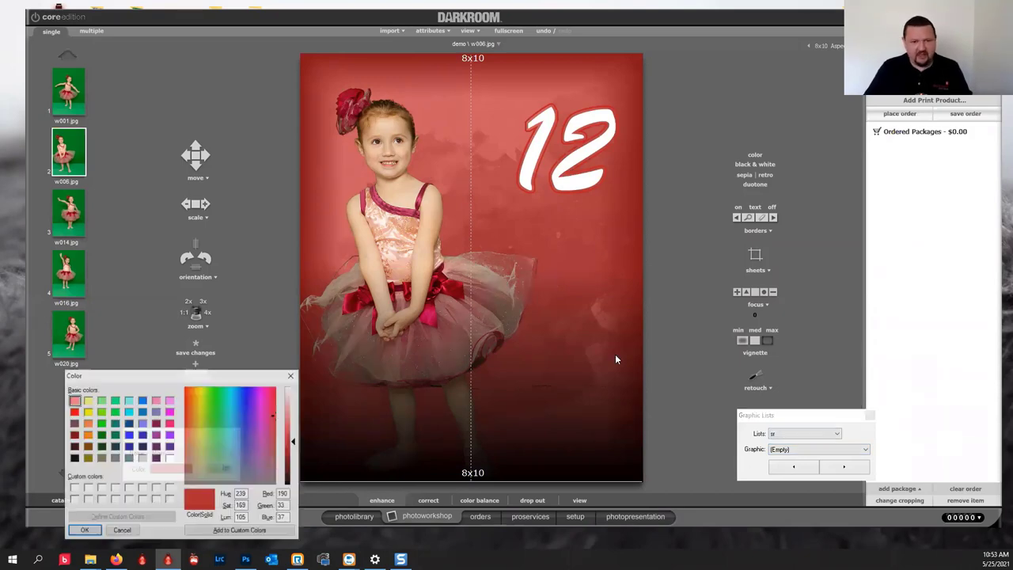
pyautogui.click(215, 410)
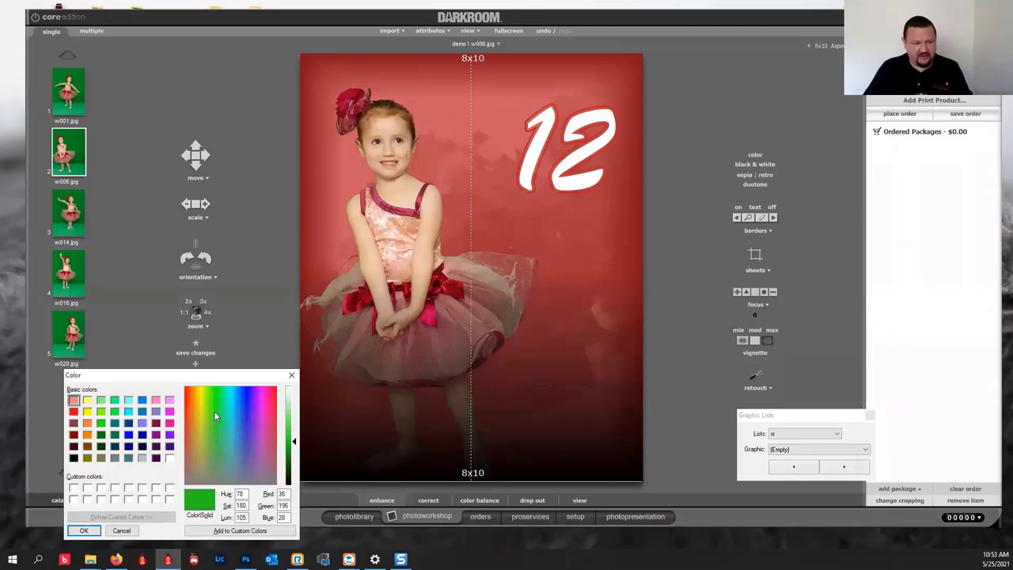
pyautogui.click(87, 529)
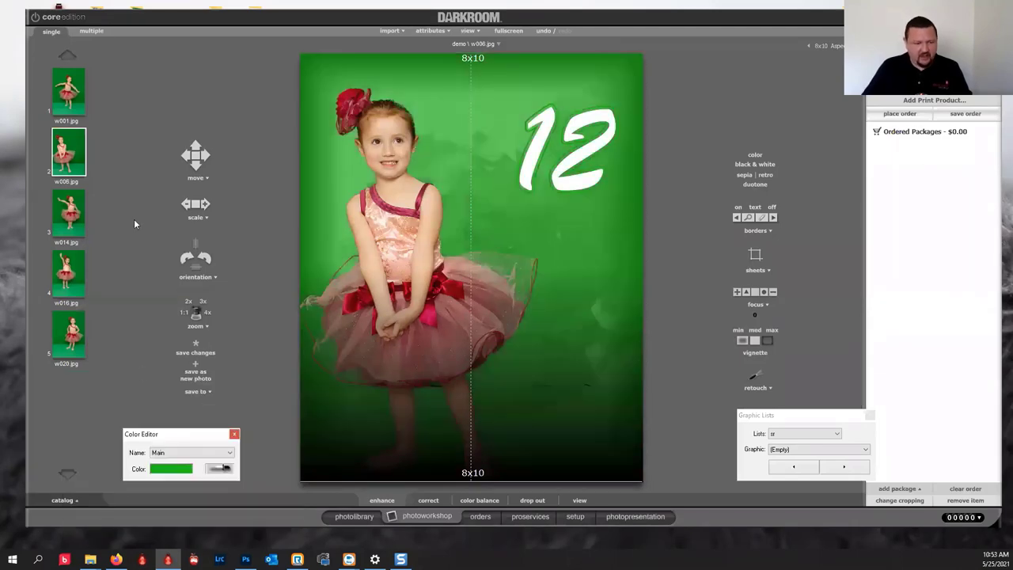
pyautogui.click(222, 474)
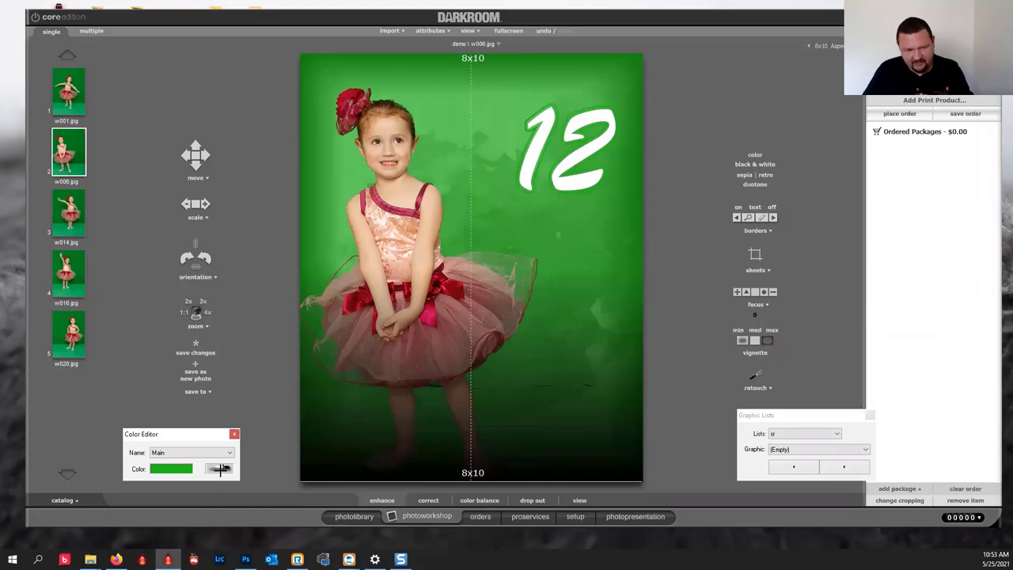
pyautogui.click(428, 316)
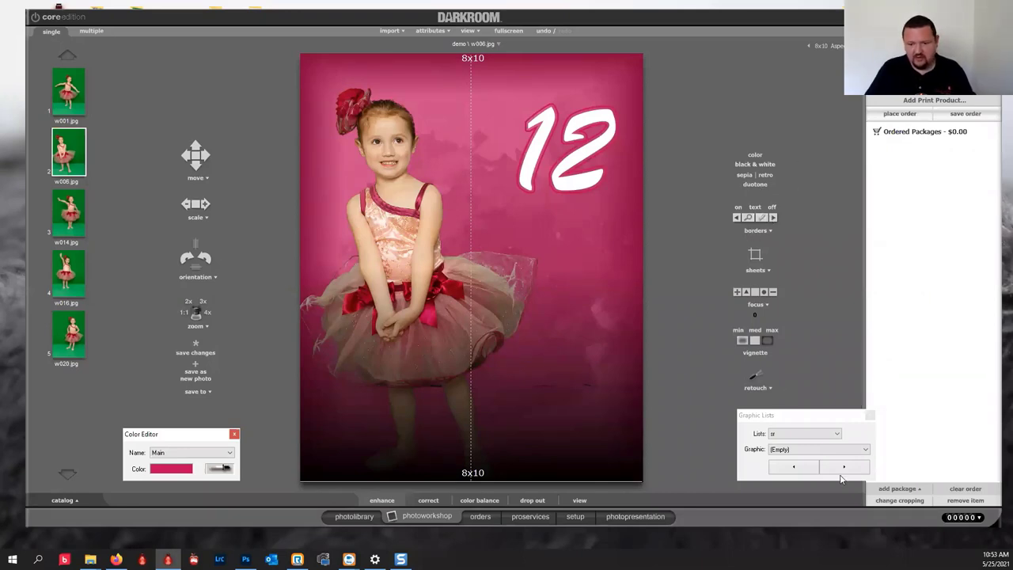
# Choose sr-overlay.png as the border graphic.
pyautogui.click(856, 451)
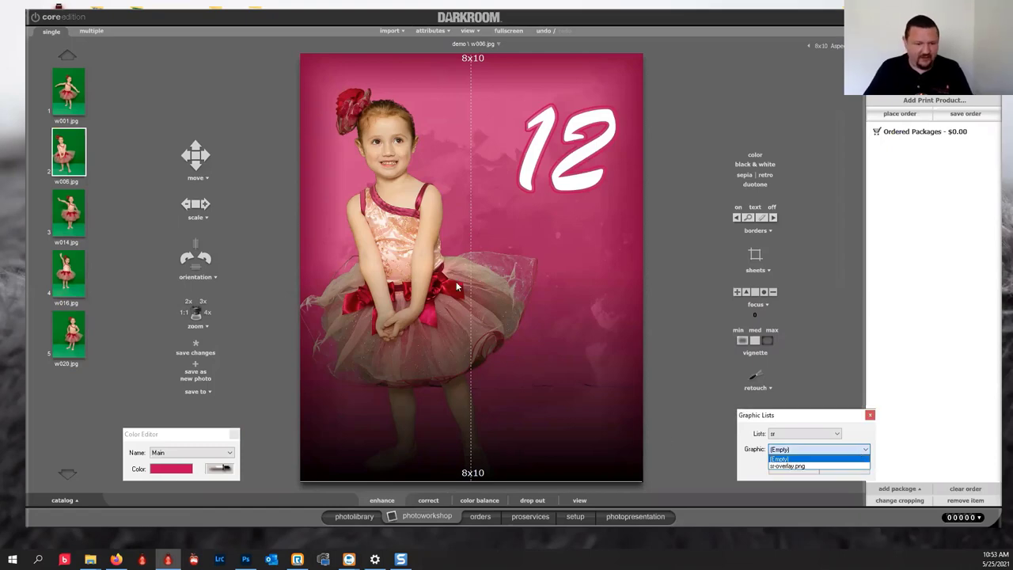
pyautogui.click(411, 246)
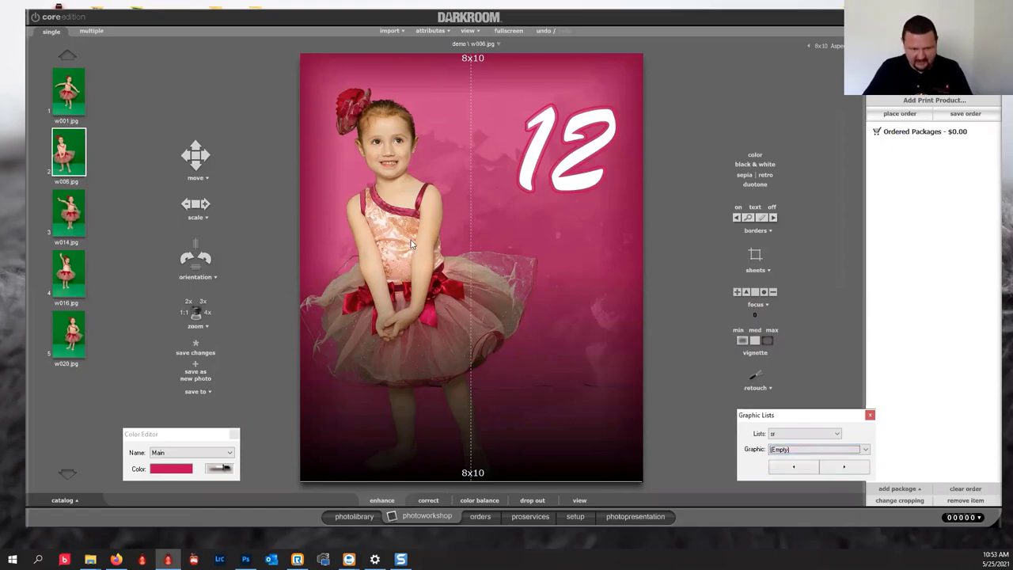
pyautogui.click(424, 243)
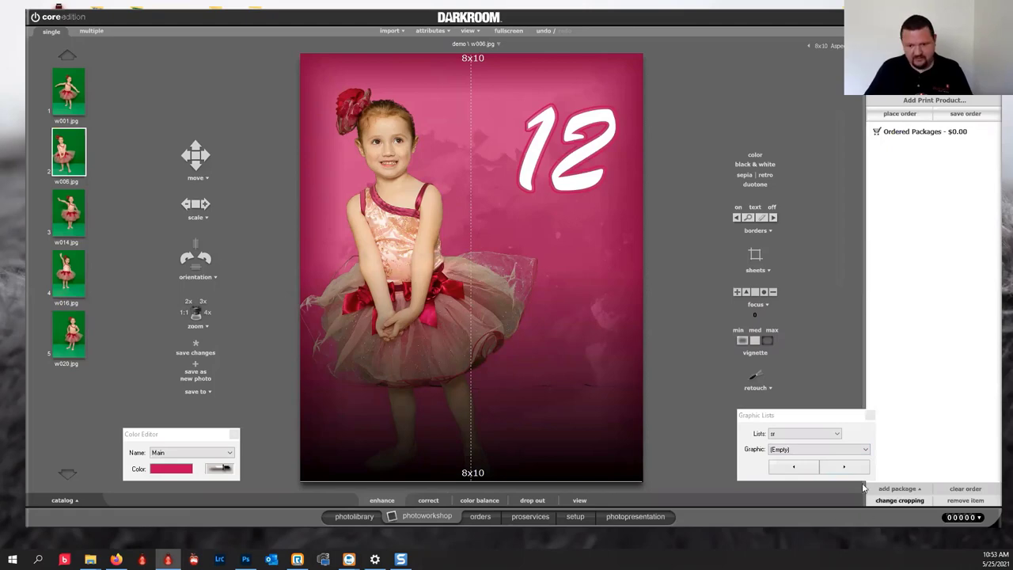
pyautogui.click(848, 450)
pyautogui.click(777, 466)
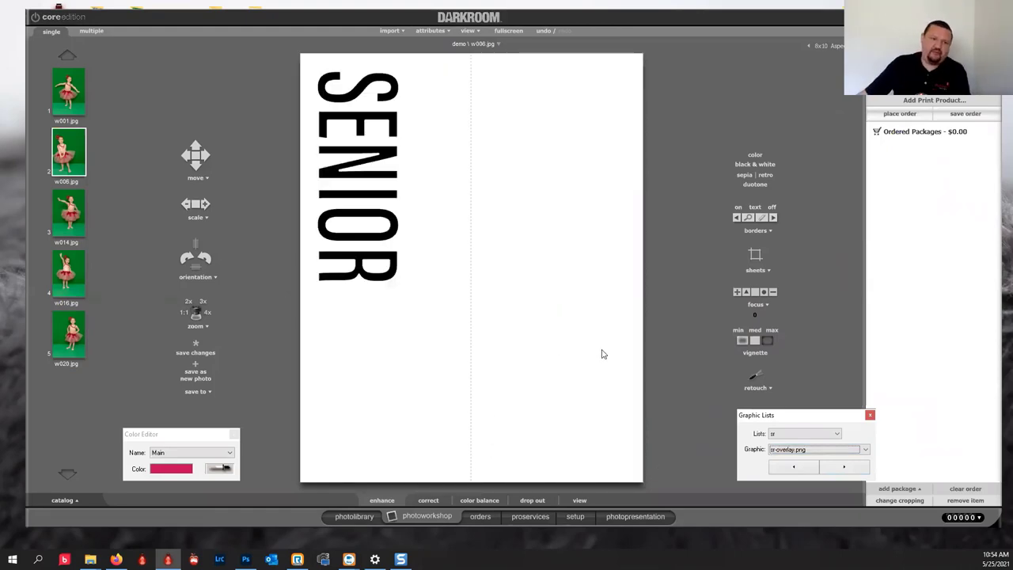
# Switch the graphic from sr-overlay.png back to (Empty), removing the SENIOR overlay.
pyautogui.click(777, 434)
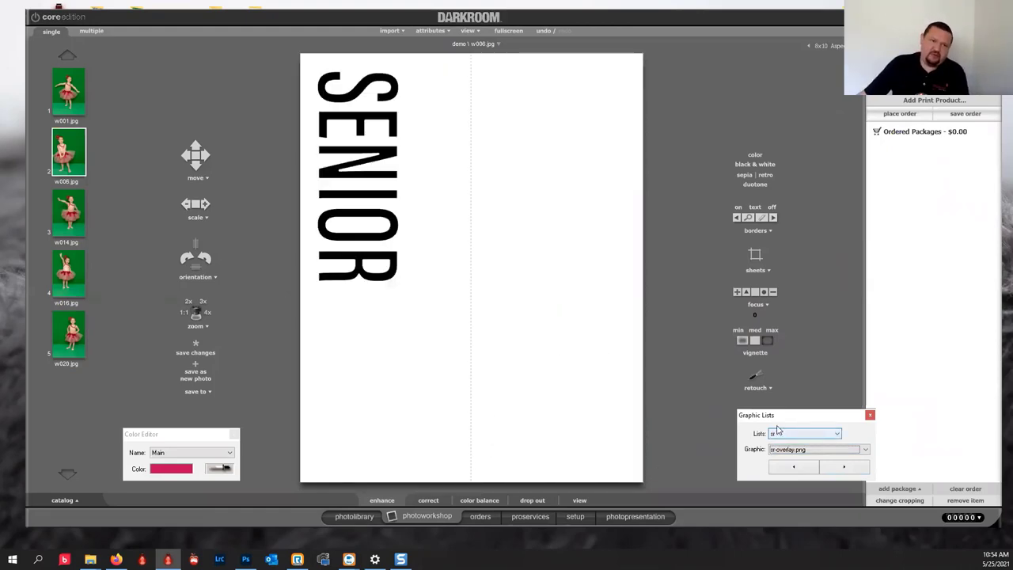
pyautogui.click(825, 450)
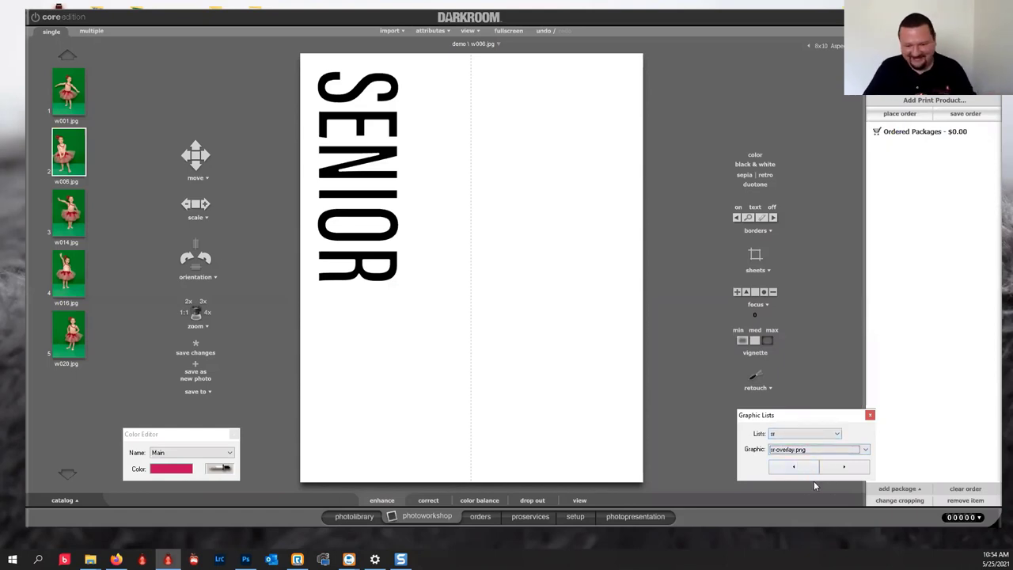
pyautogui.click(799, 467)
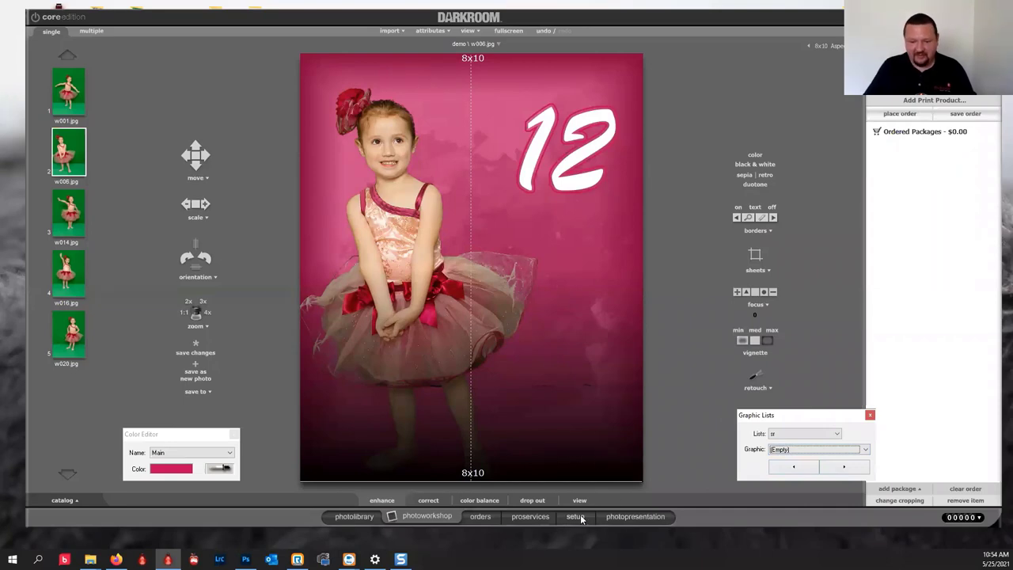
# Go to setup and open the demo border for editing.
pyautogui.hotkey('shift', 'Tab')
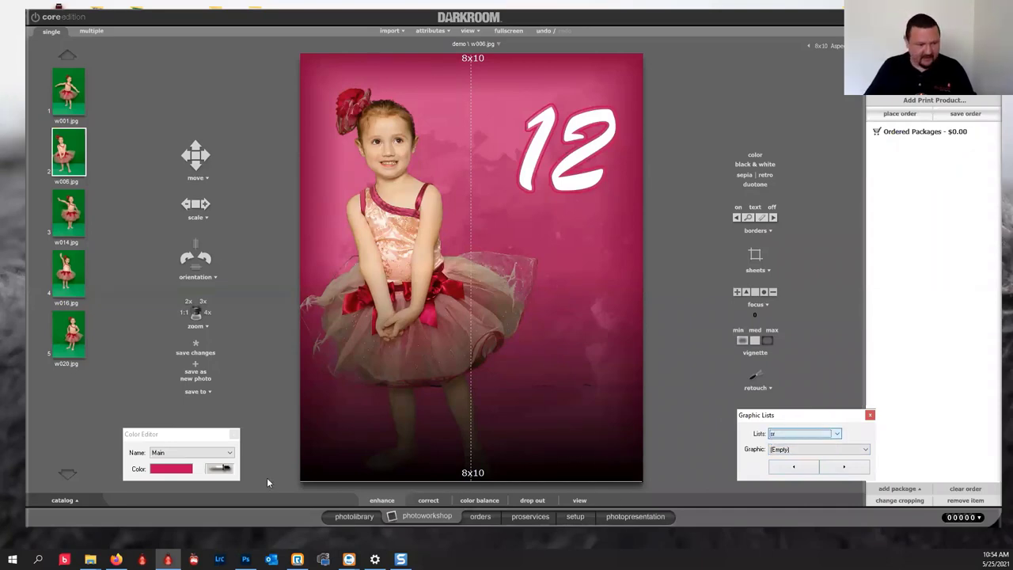
pyautogui.click(231, 452)
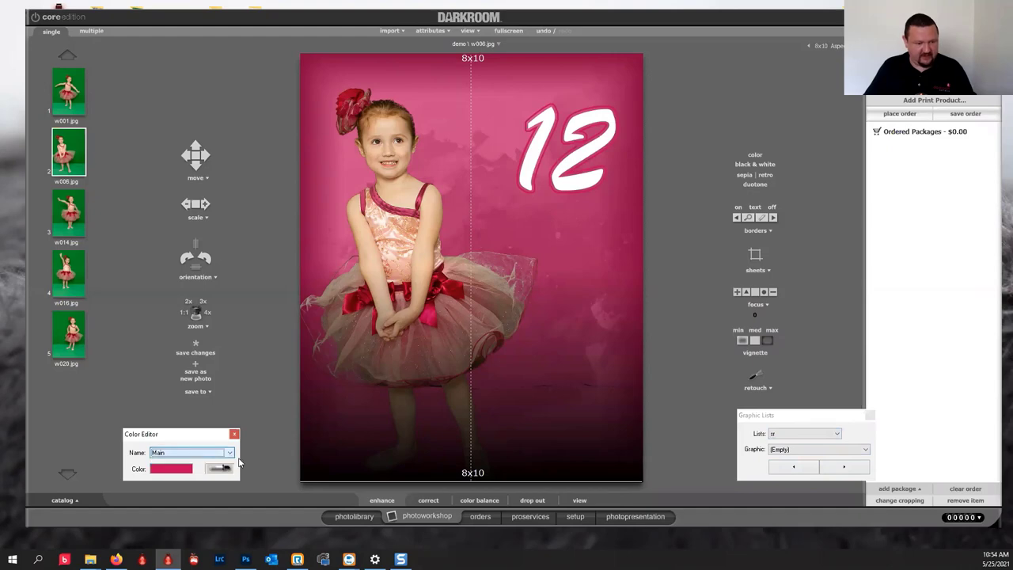
pyautogui.click(575, 517)
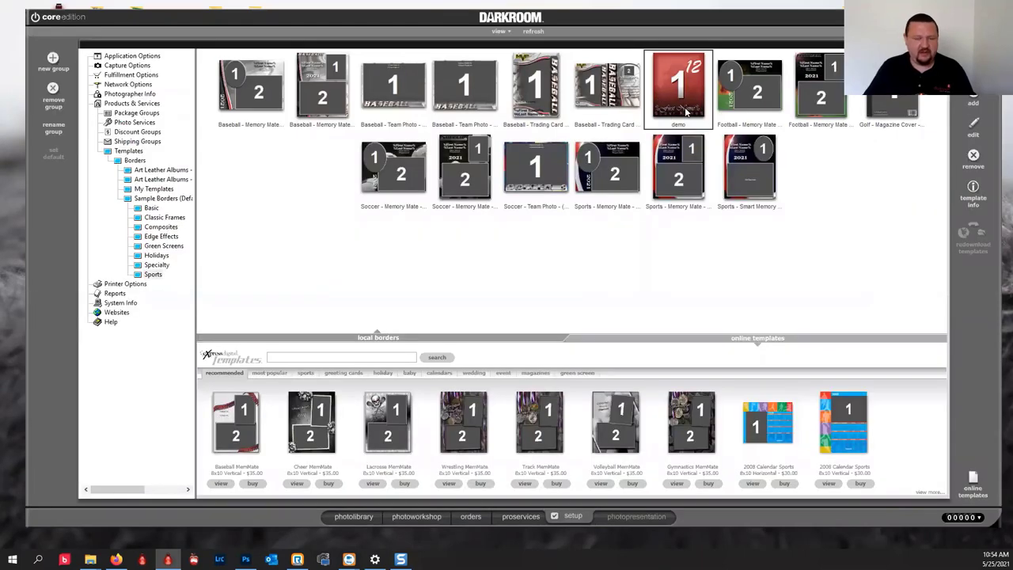
pyautogui.doubleClick(686, 112)
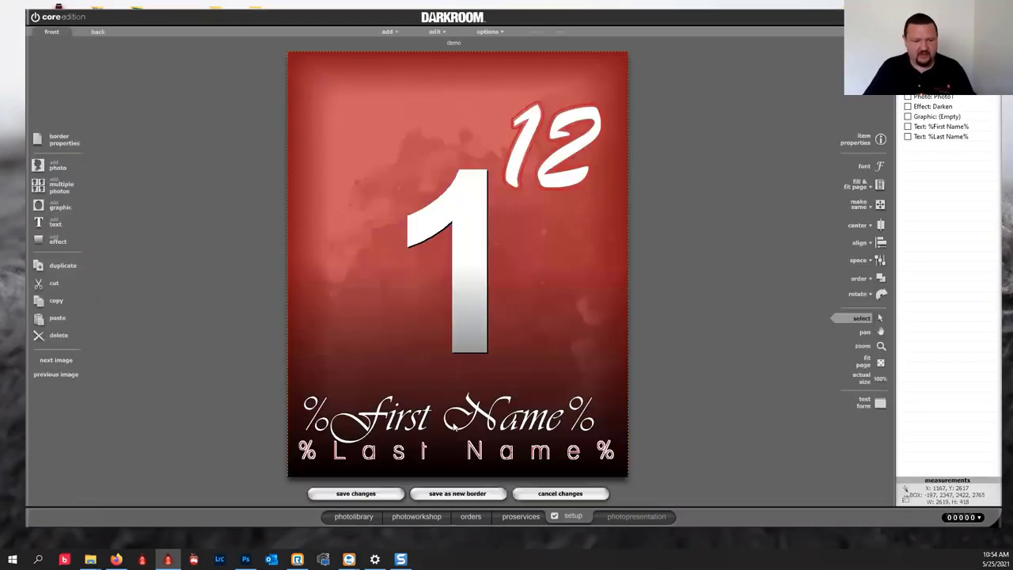
# Remove the percent signs so %First Name% reads First Name.
pyautogui.doubleClick(394, 415)
pyautogui.click(399, 148)
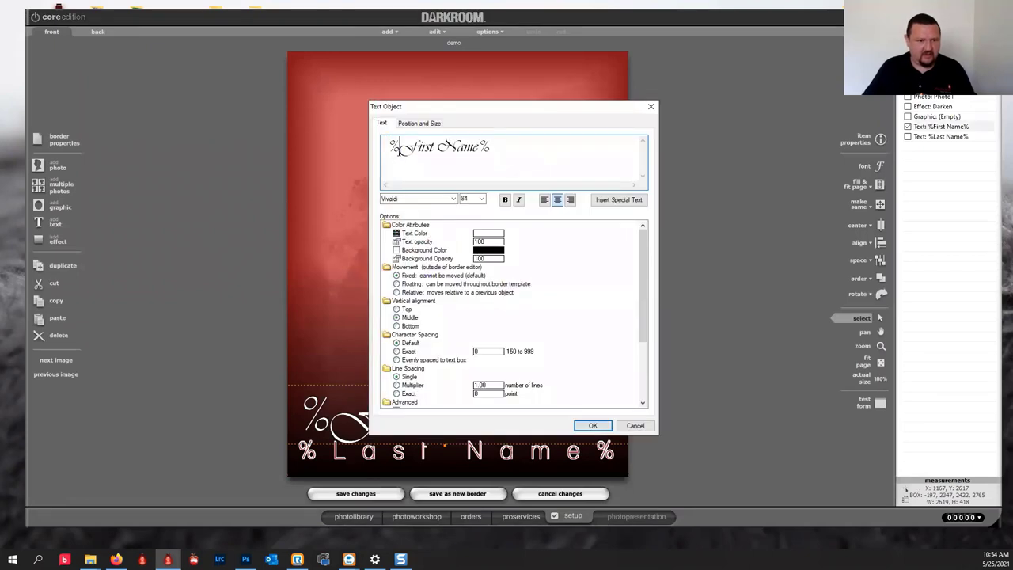
pyautogui.hotkey('shift', 'Left')
pyautogui.press('BackSpace')
pyautogui.press('Right')
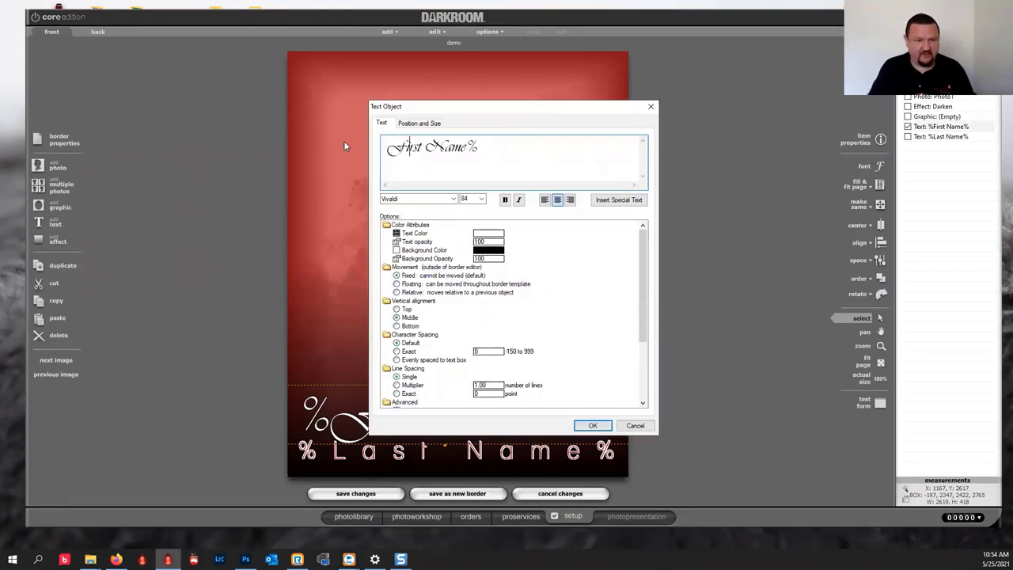
pyautogui.press('End')
pyautogui.press('BackSpace')
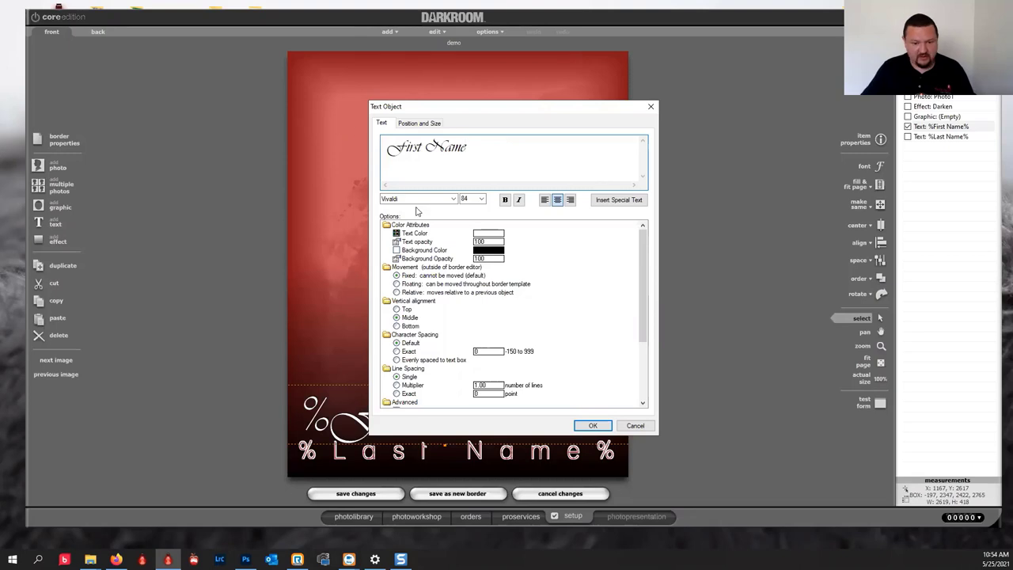
pyautogui.click(592, 426)
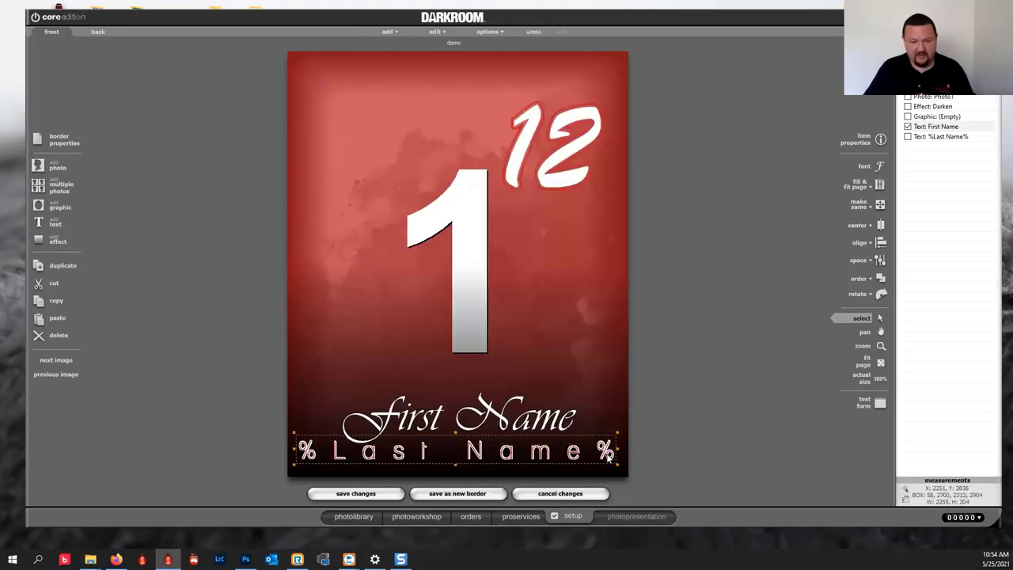
# Remove the percent signs so %Last Name% reads Last Name.
pyautogui.doubleClick(609, 457)
pyautogui.click(551, 152)
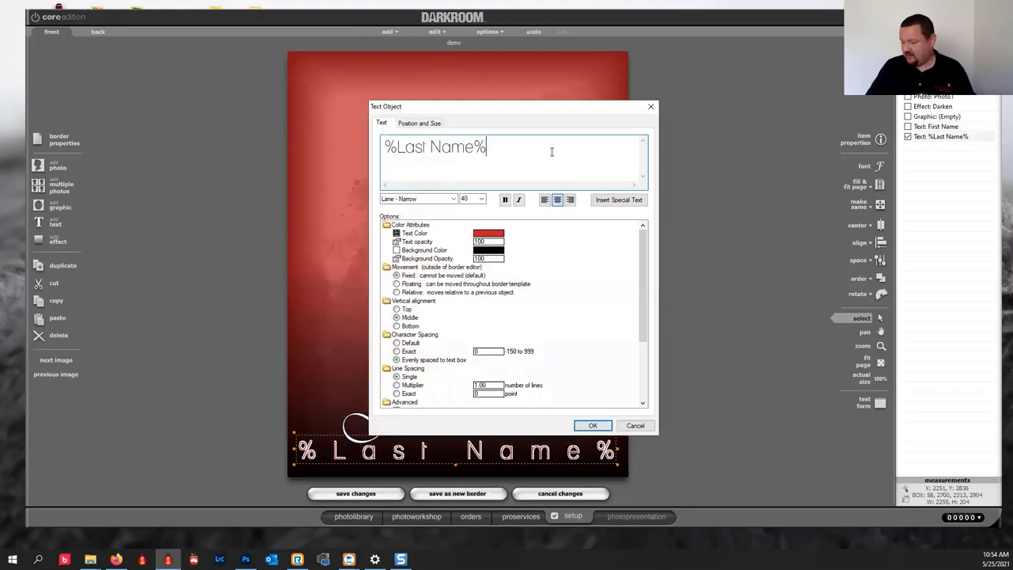
pyautogui.press('BackSpace')
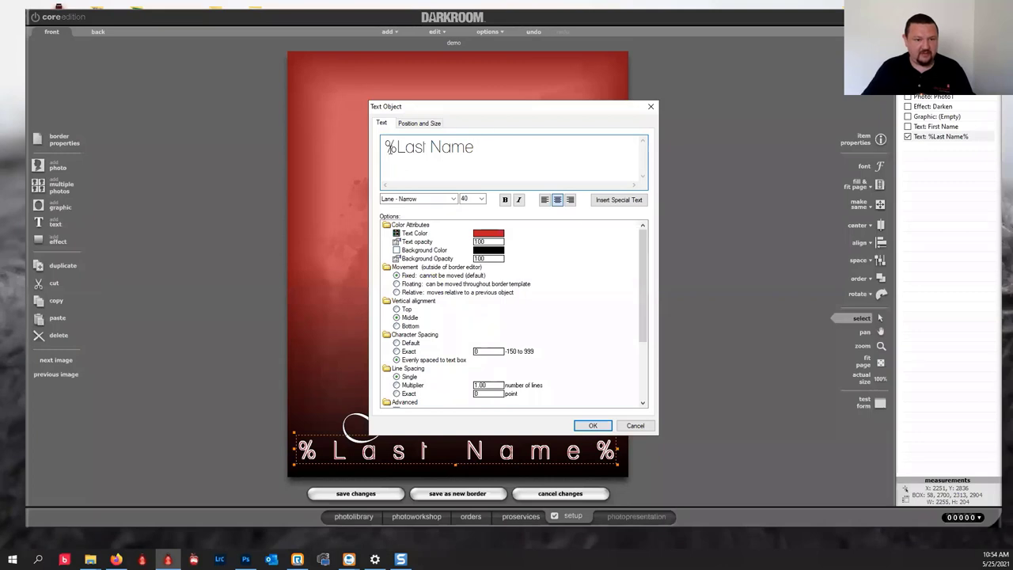
pyautogui.press('Home')
pyautogui.hotkey('shift', 'Right')
pyautogui.press('BackSpace')
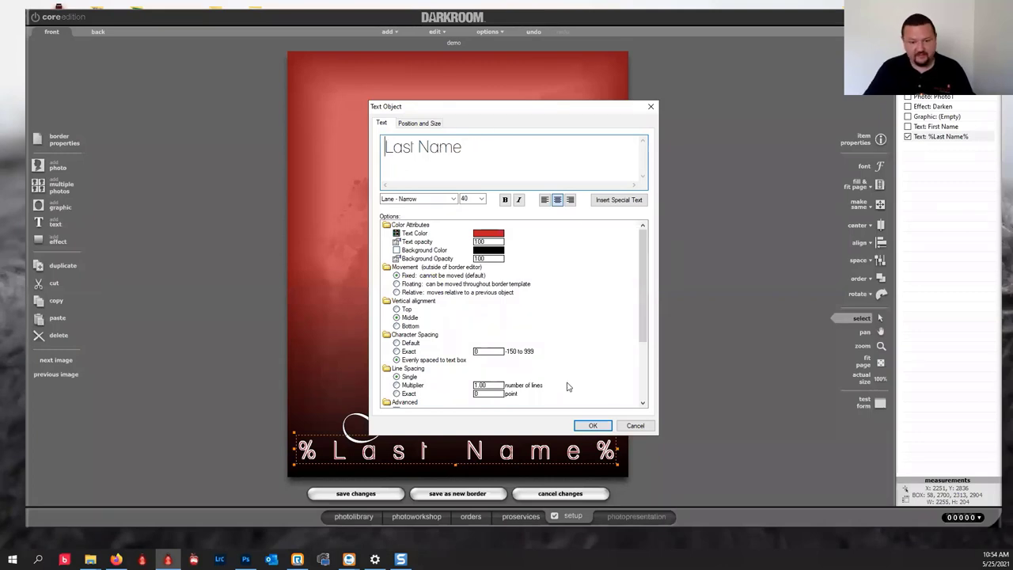
pyautogui.click(593, 426)
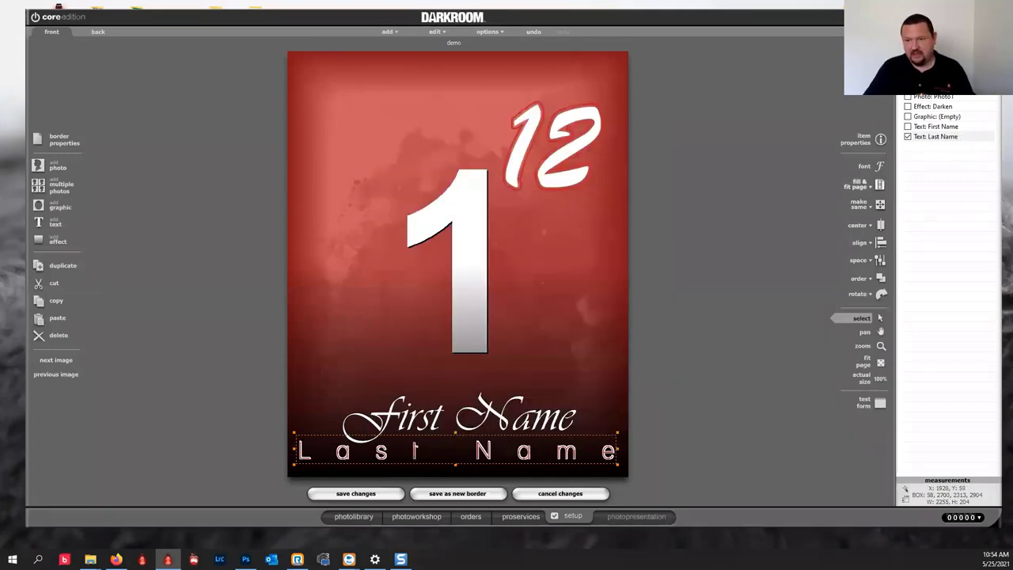
# Load sr-overlay.png into the demo border's empty graphic layer.
pyautogui.click(940, 117)
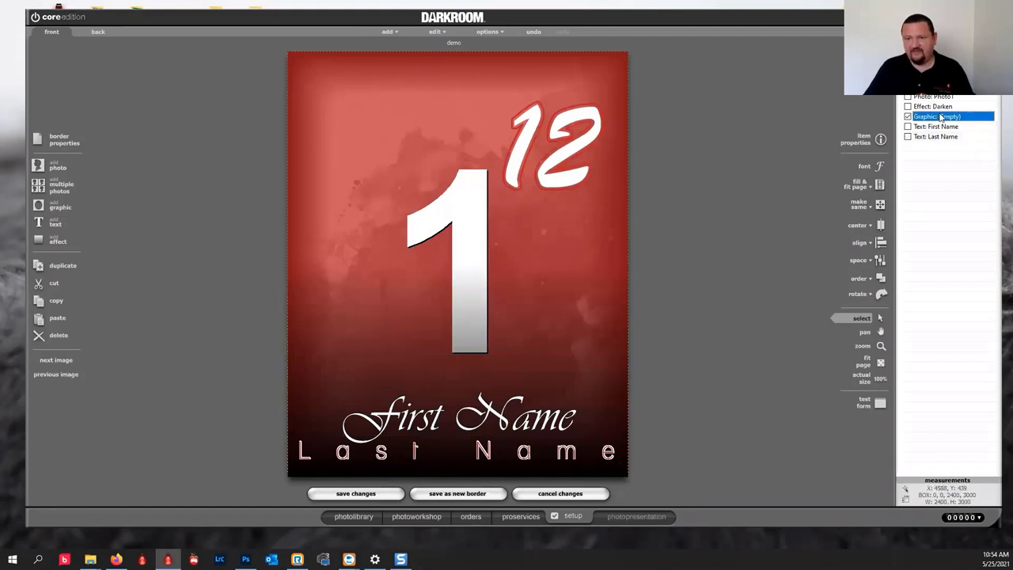
pyautogui.doubleClick(941, 117)
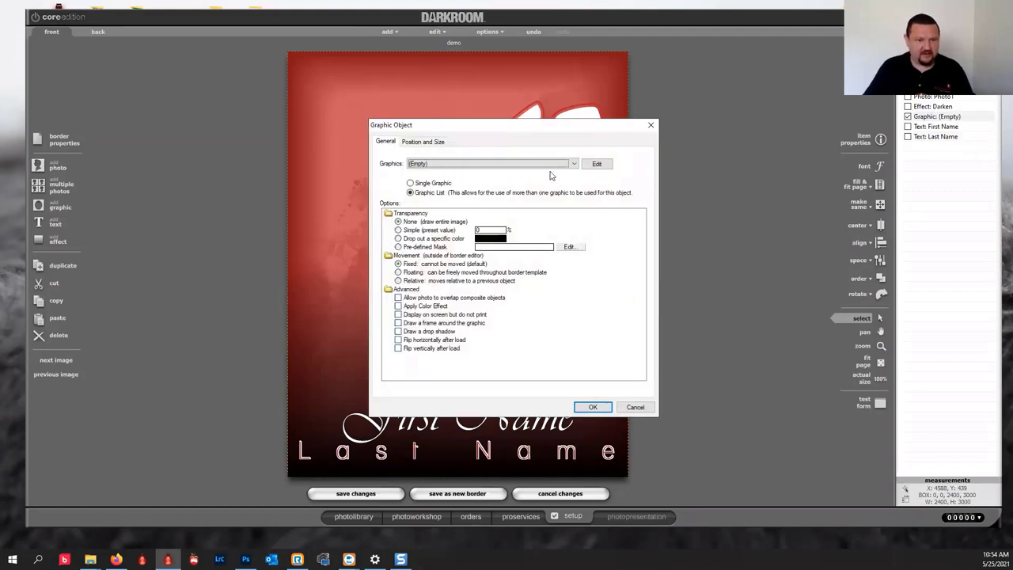
pyautogui.click(573, 163)
pyautogui.click(538, 175)
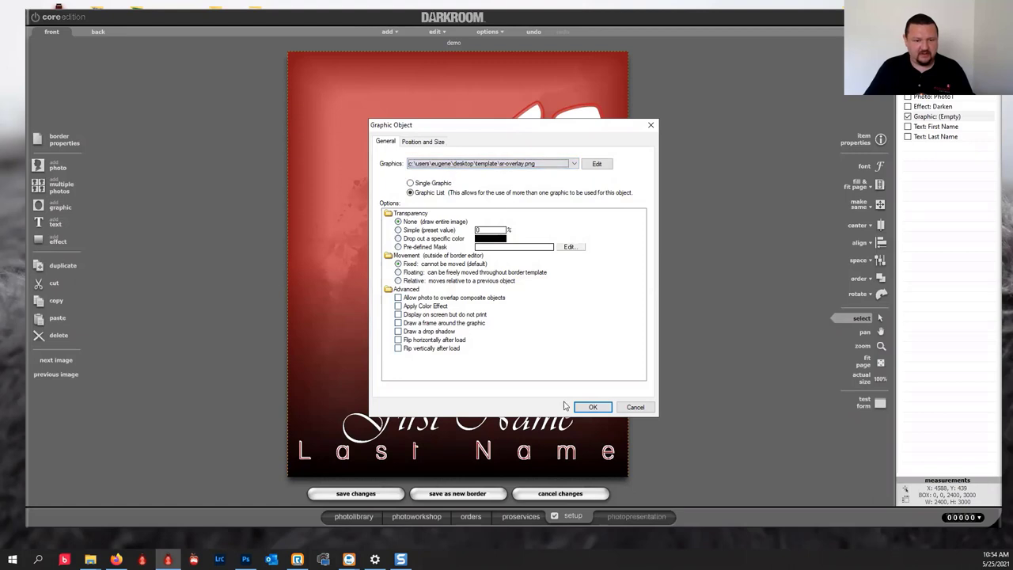
pyautogui.click(590, 407)
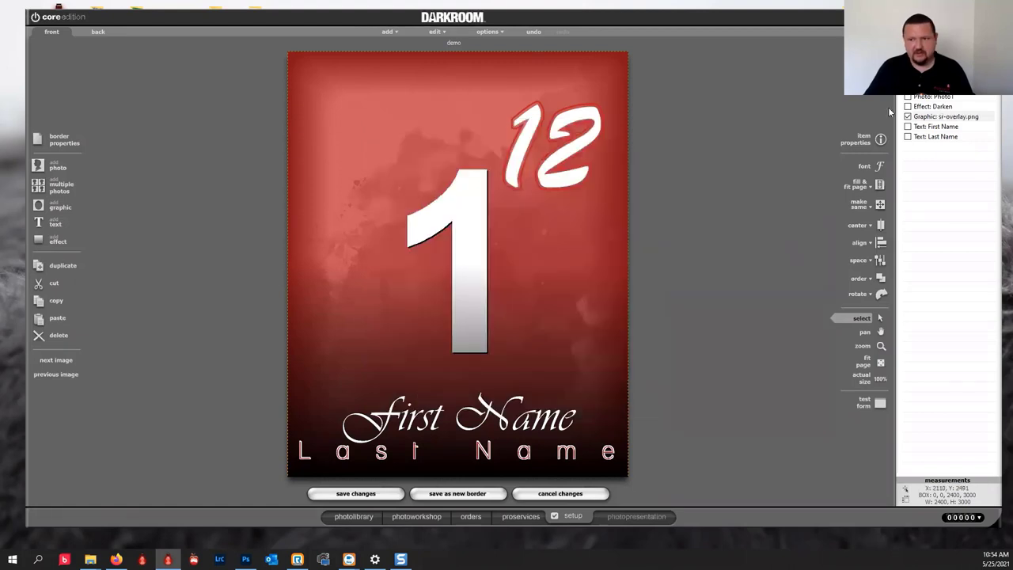
# Turn on Use image alpha channel for the overlay and save the border.
pyautogui.click(435, 247)
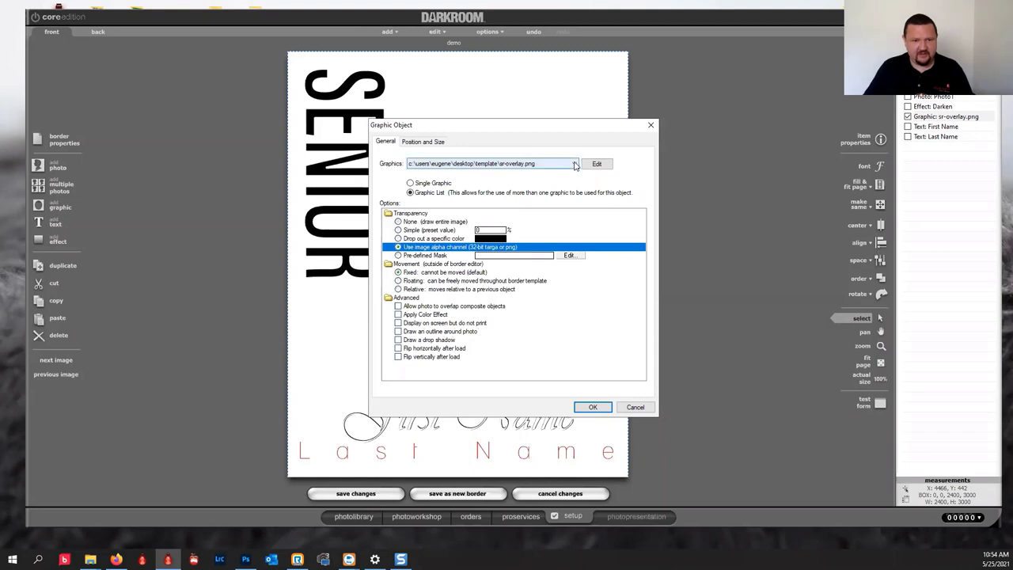
pyautogui.click(608, 408)
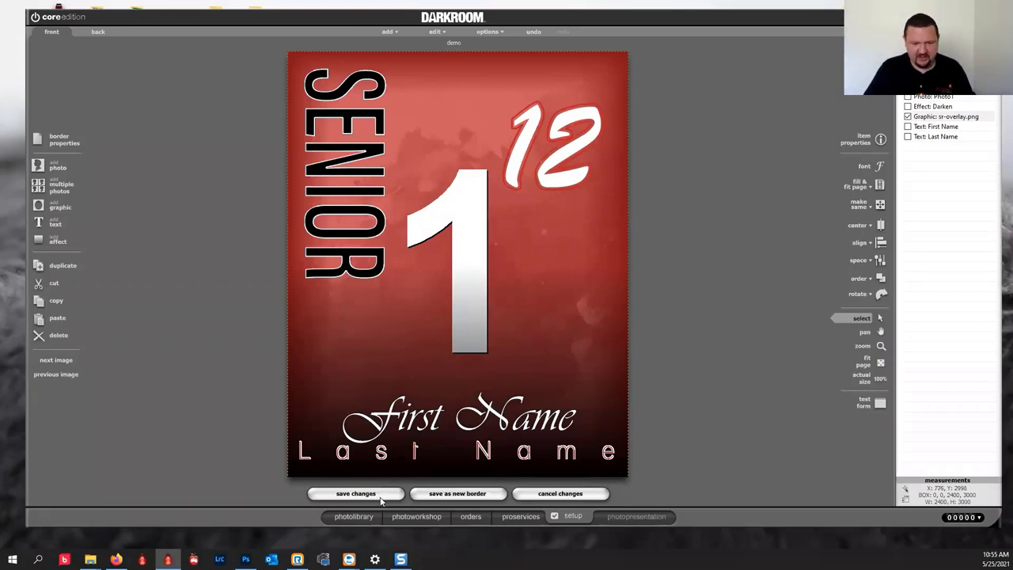
pyautogui.click(356, 493)
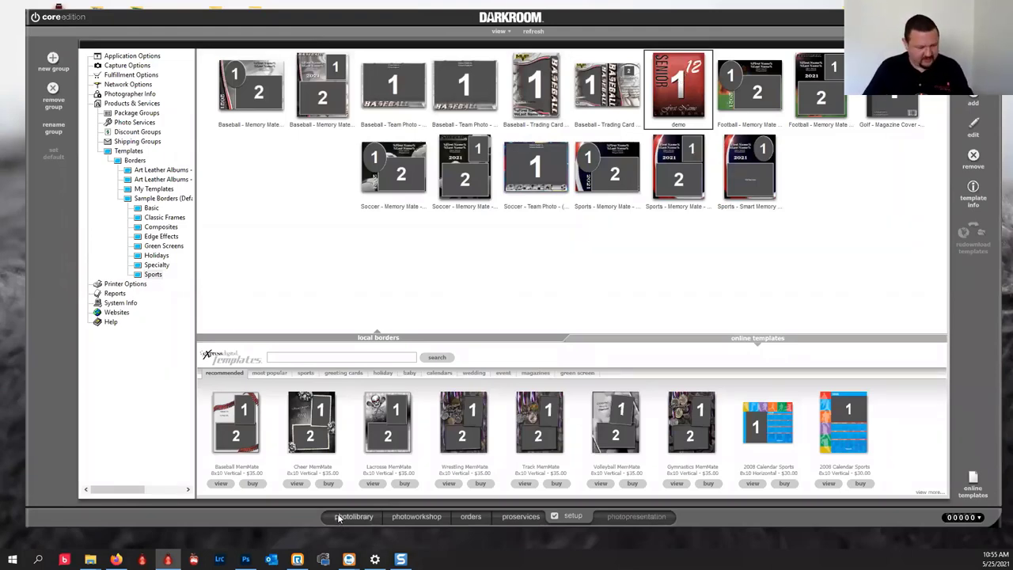
# In the photo workshop, nudge the ballerina photo slightly right within the border.
pyautogui.click(420, 516)
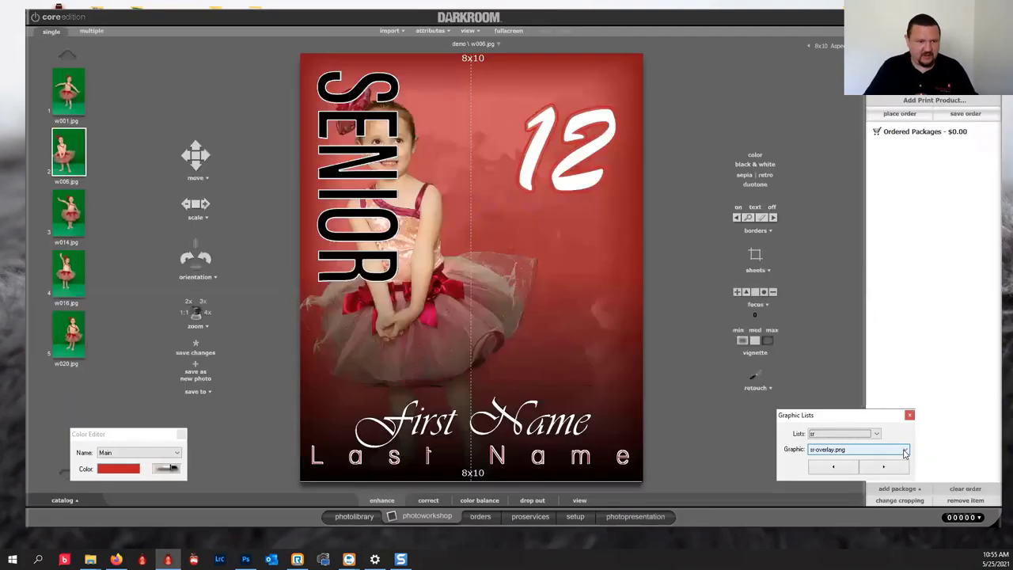
pyautogui.click(504, 333)
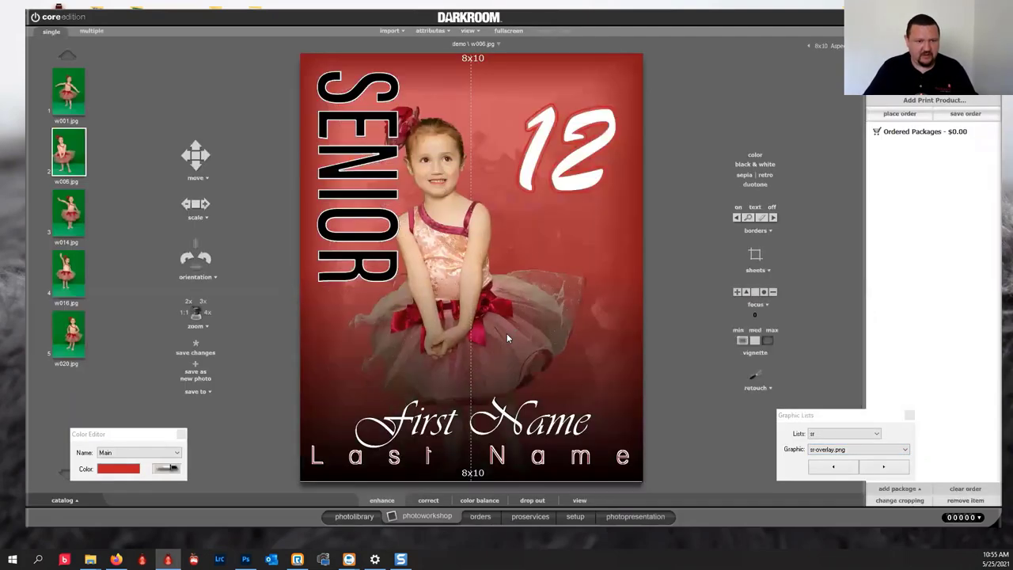
pyautogui.moveTo(519, 335); pyautogui.dragTo(523, 336)
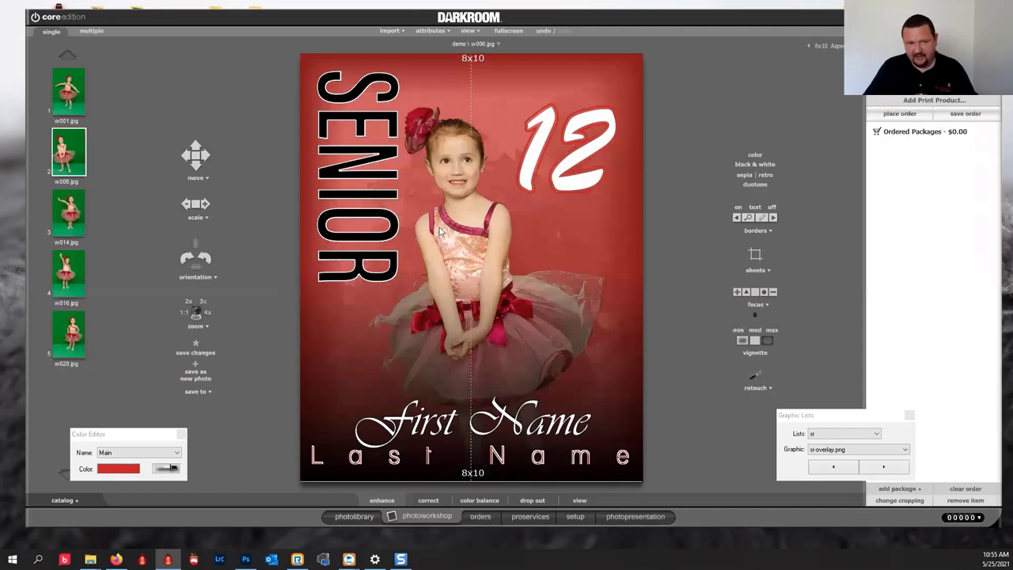
# Toggle the sr-overlay.png graphic off and back on so SENIOR shows.
pyautogui.click(885, 467)
pyautogui.click(885, 466)
pyautogui.click(884, 467)
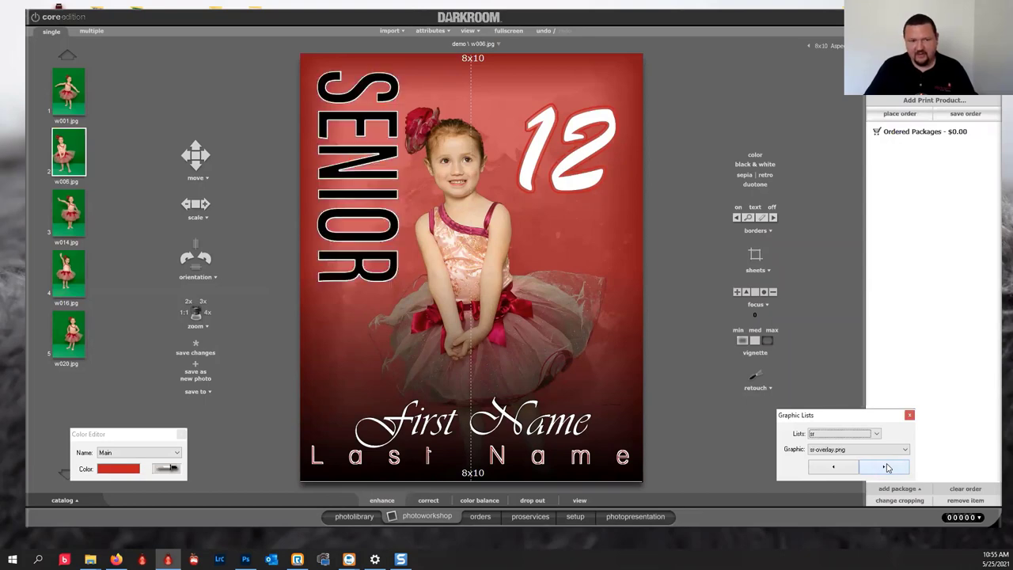
pyautogui.click(886, 467)
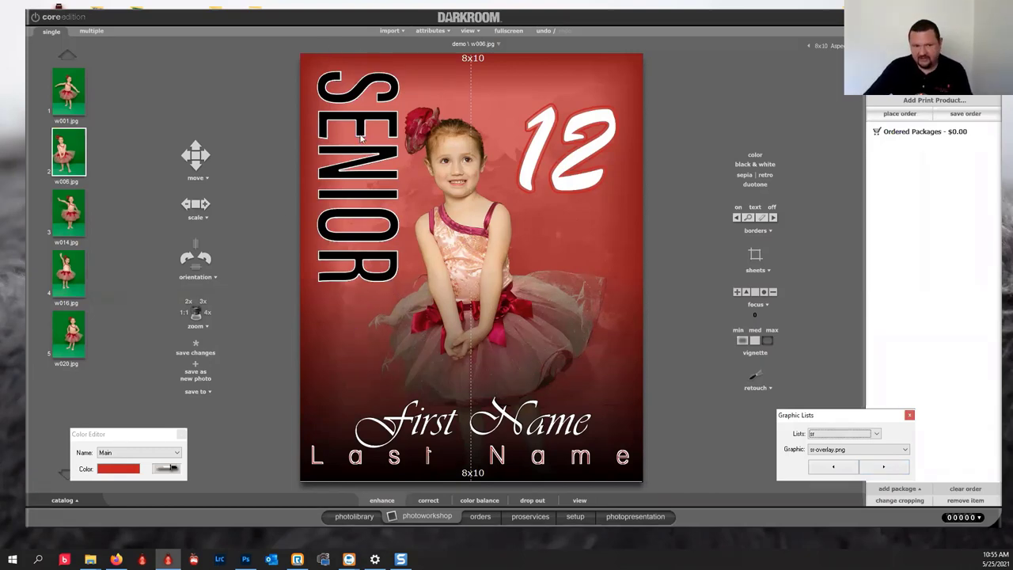
pyautogui.click(585, 152)
# Change the poster's 12 number text to 7.
pyautogui.doubleClick(585, 152)
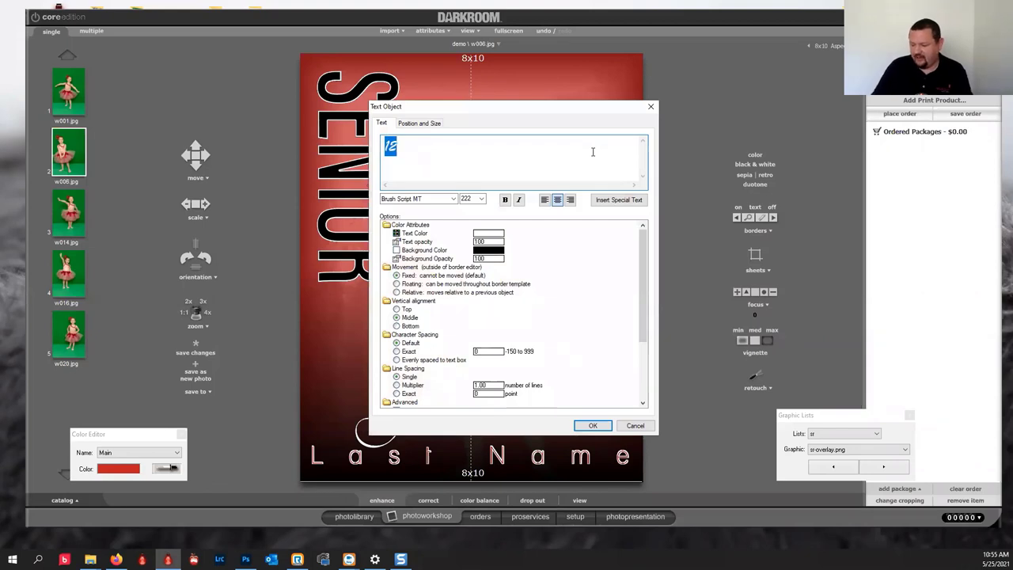
pyautogui.write('7')
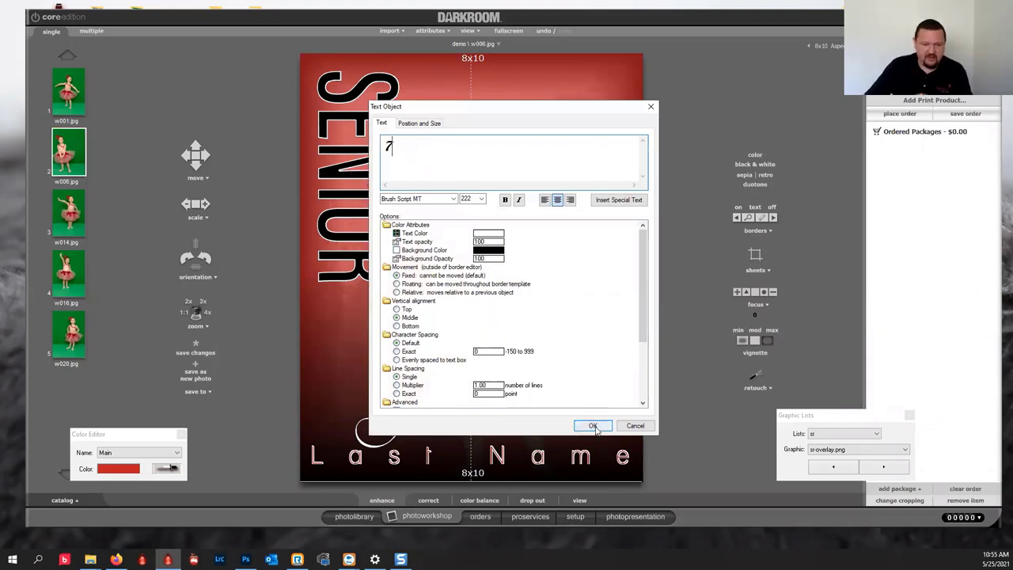
pyautogui.click(592, 425)
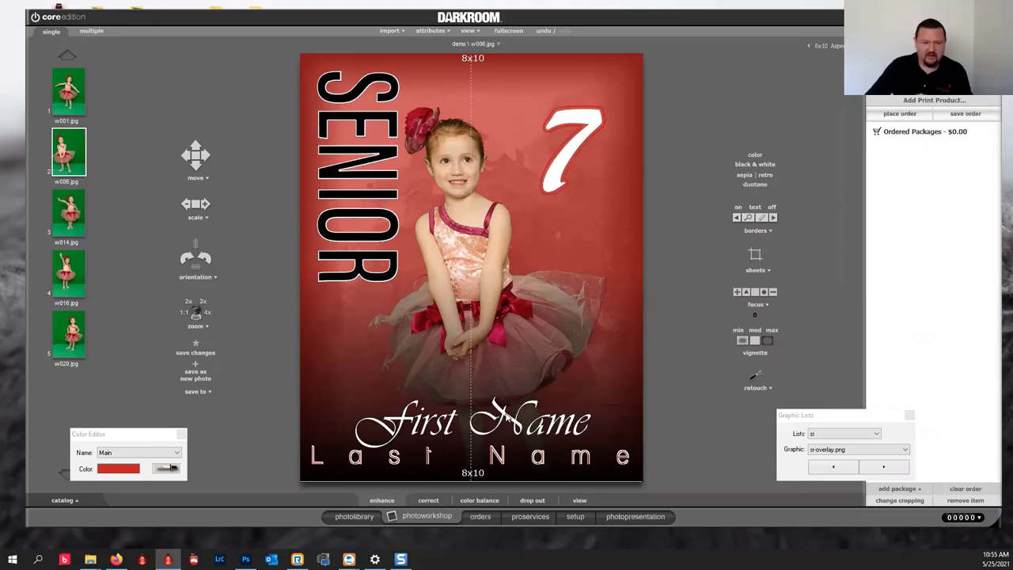
# Replace the First Name and Last Name placeholders with the subject's first and last name.
pyautogui.doubleClick(508, 417)
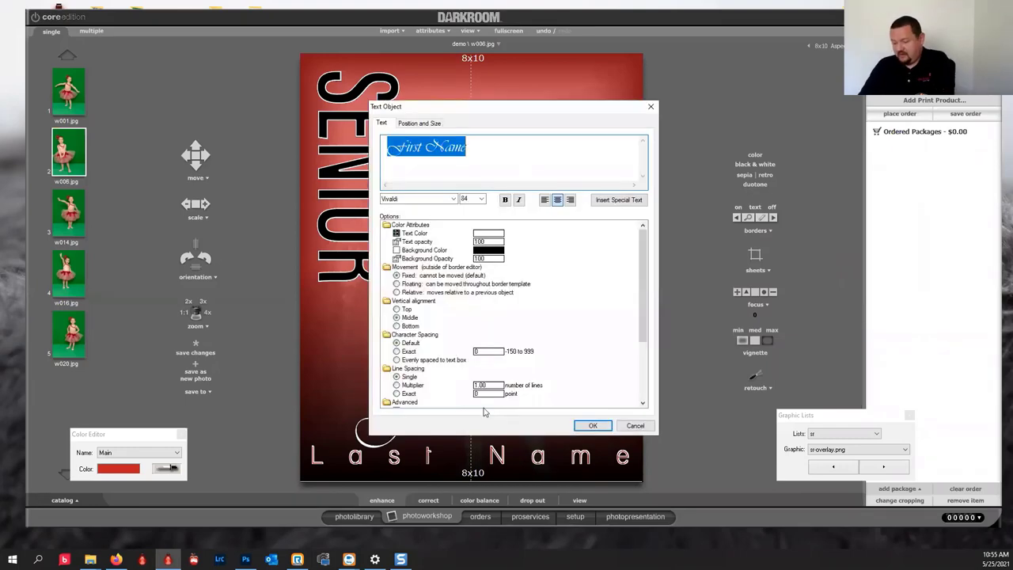
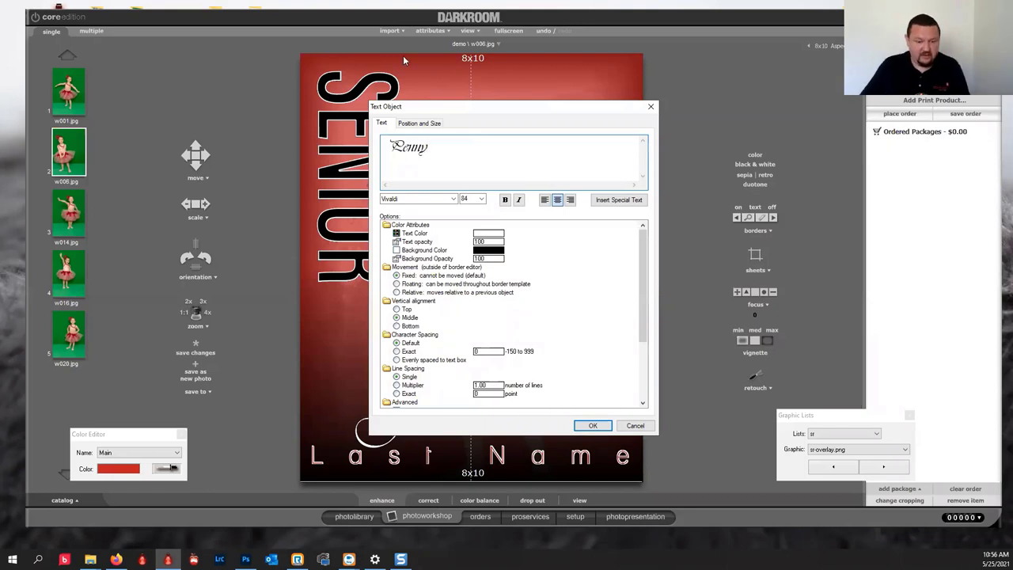
pyautogui.click(593, 425)
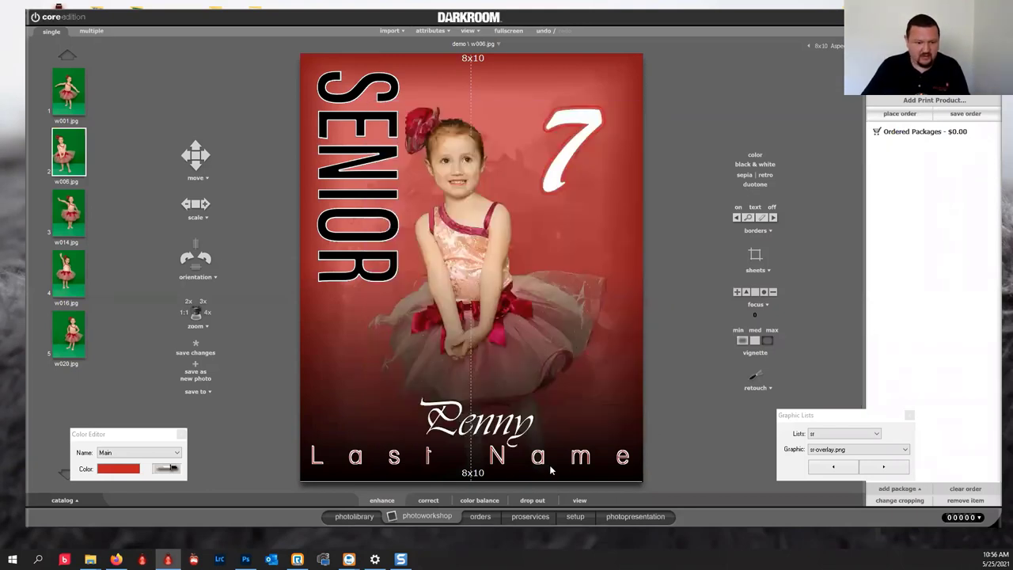
pyautogui.doubleClick(541, 461)
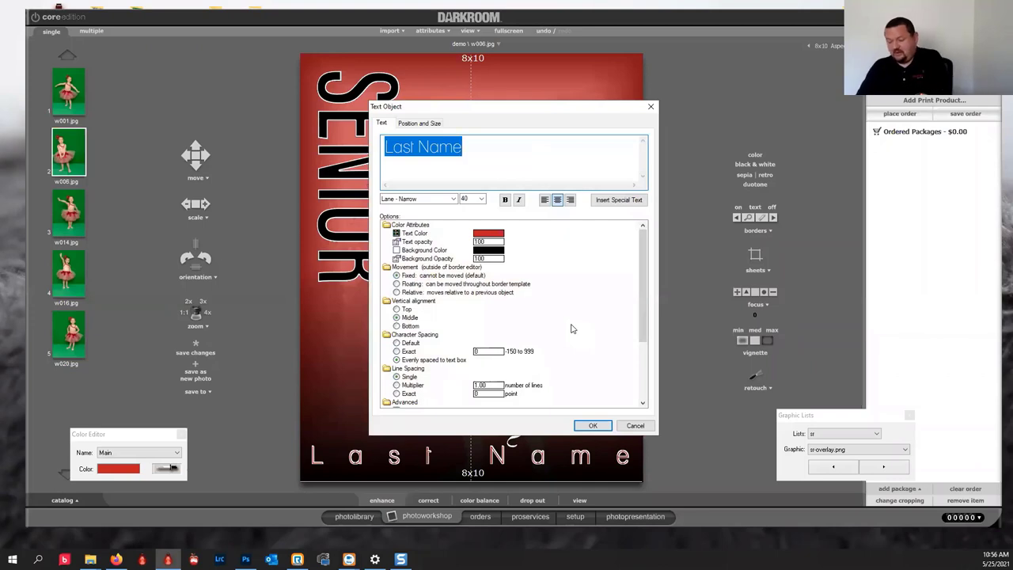
pyautogui.write('A')
pyautogui.press('BackSpace')
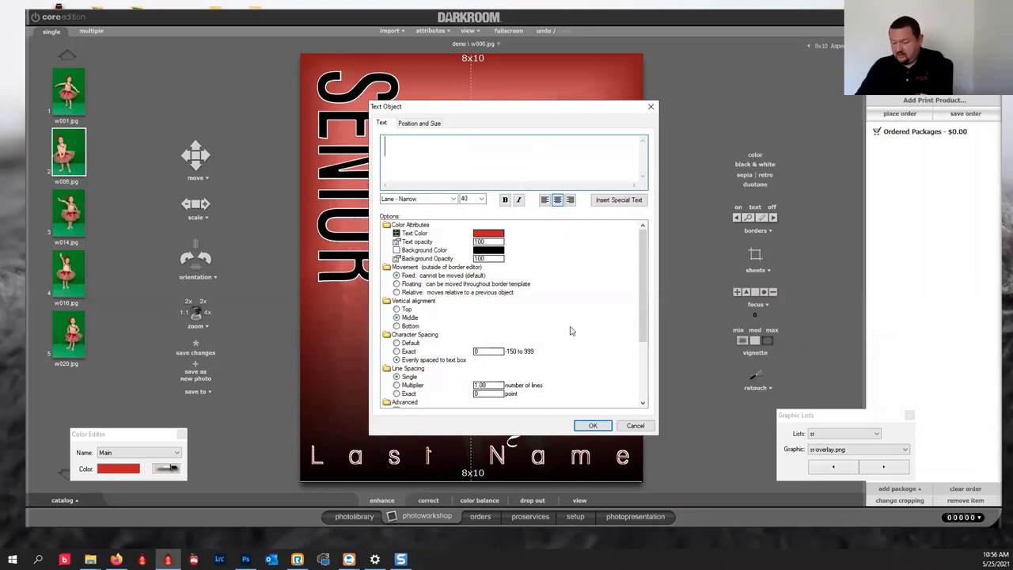
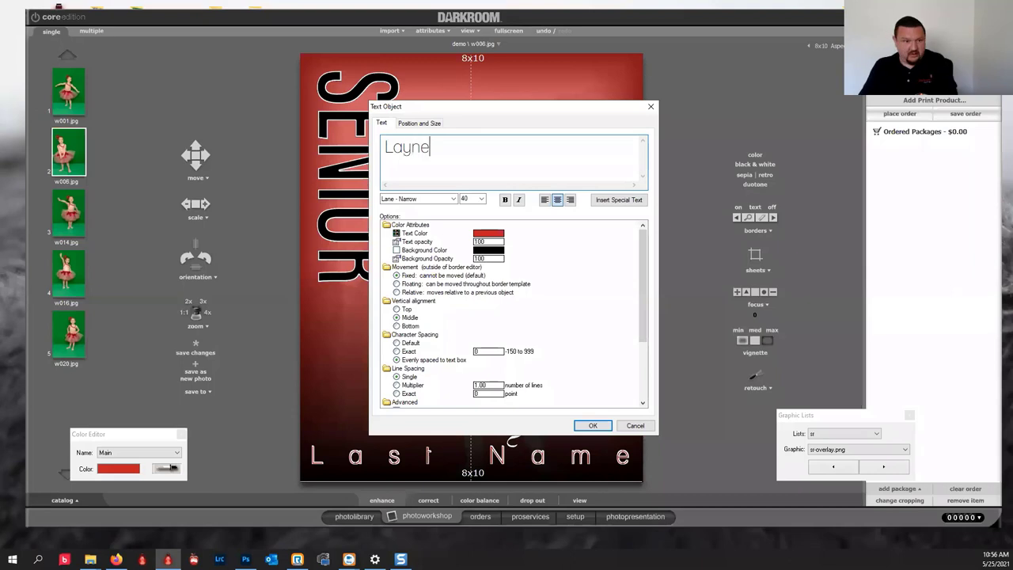
pyautogui.click(592, 425)
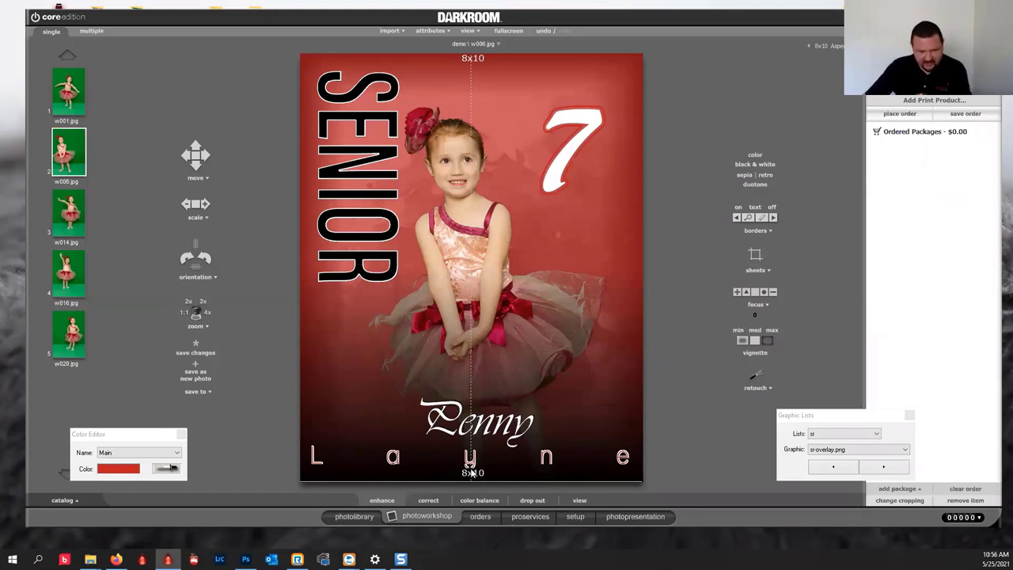
pyautogui.click(575, 516)
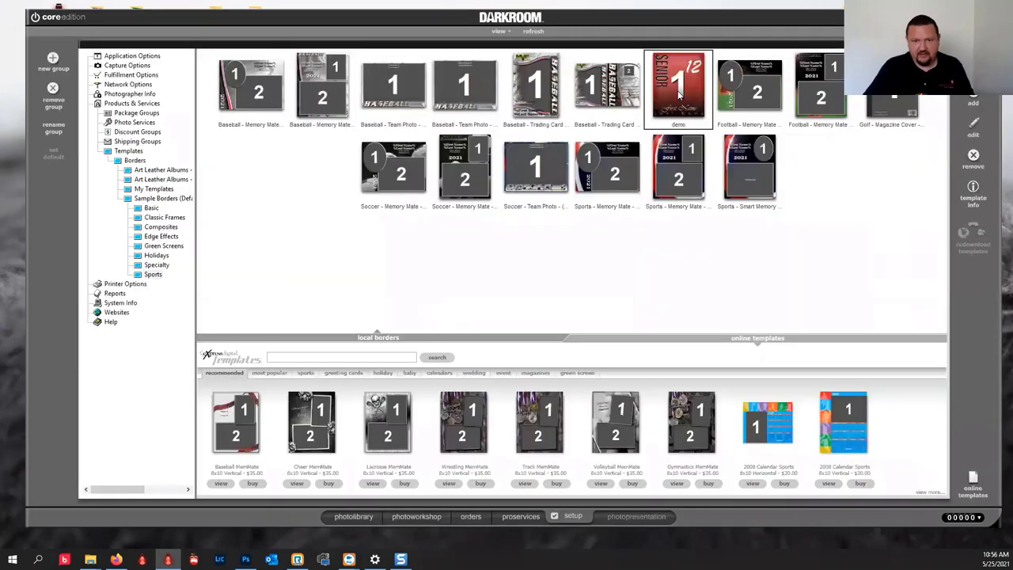
# Reopen the demo border, stretch the Last Name text box lower, and open the Color effect's properties.
pyautogui.doubleClick(678, 93)
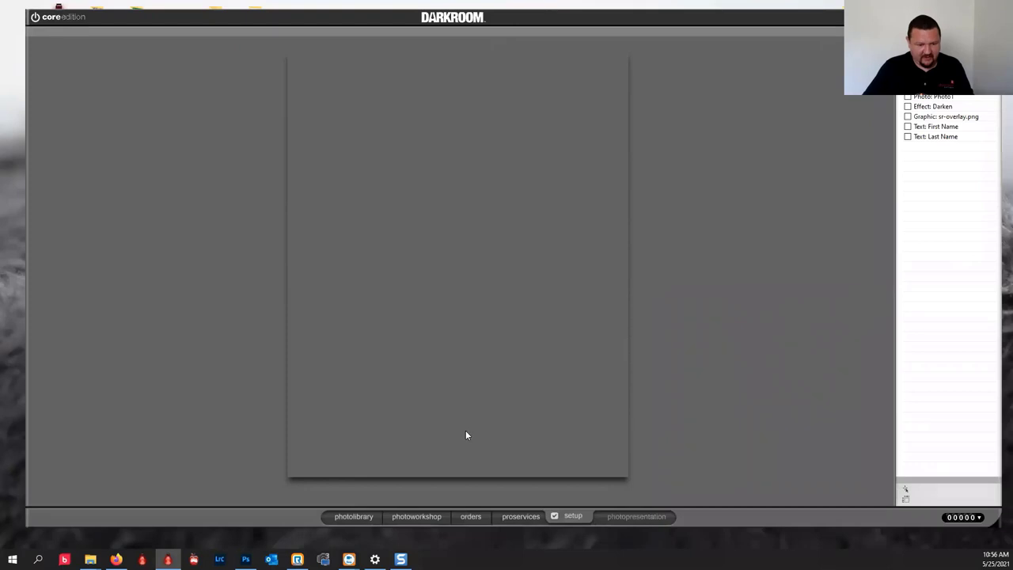
pyautogui.click(473, 452)
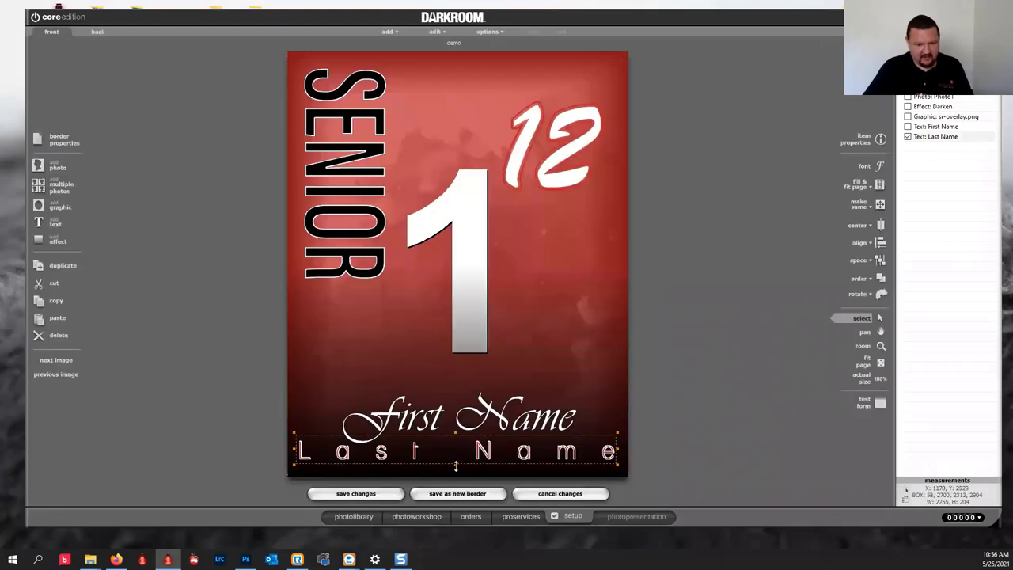
pyautogui.moveTo(455, 464); pyautogui.dragTo(458, 478)
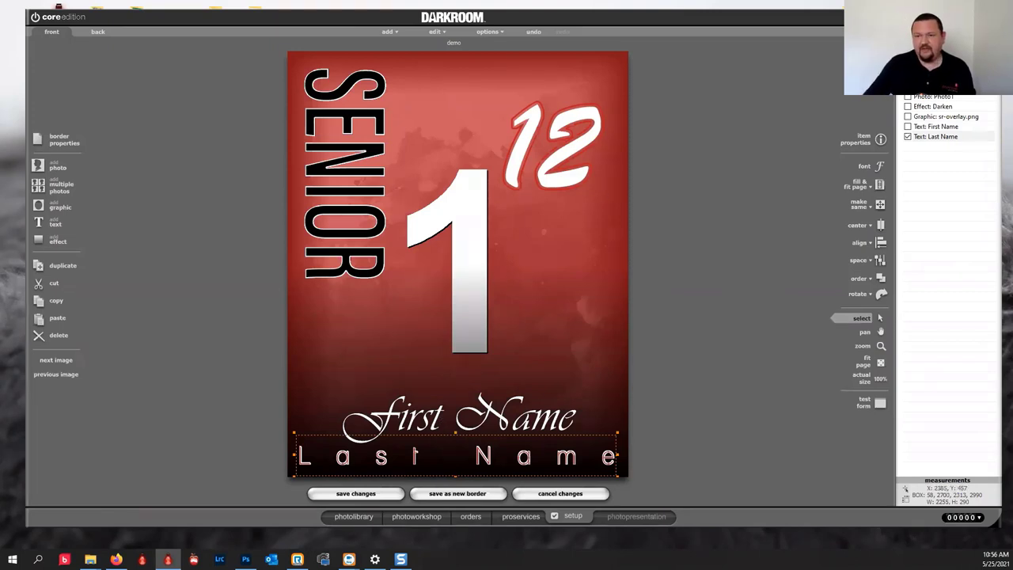
pyautogui.doubleClick(387, 226)
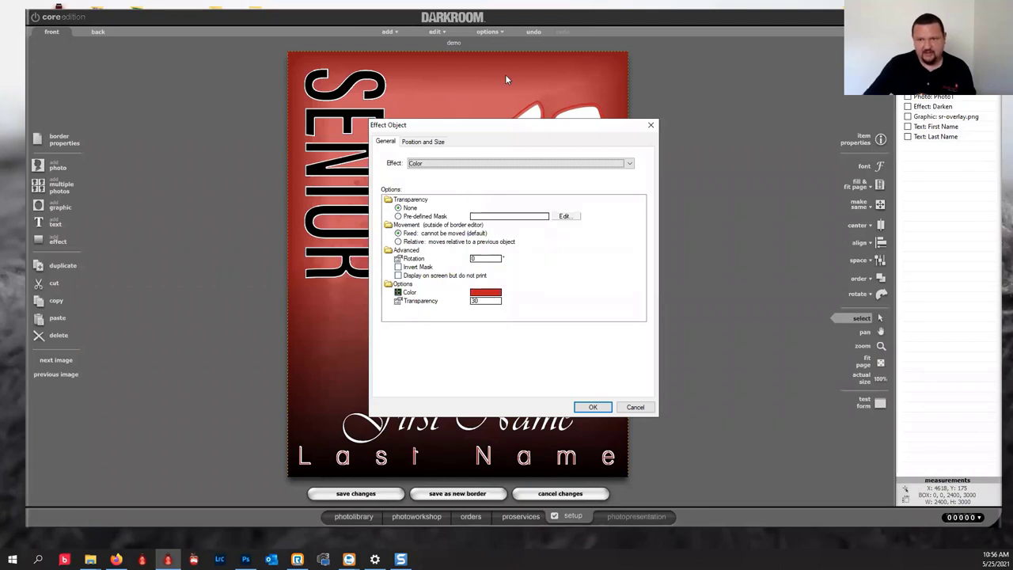
# Close the Color effect settings unchanged, nudge the Darken effect right three times, then undo it.
pyautogui.click(635, 407)
pyautogui.press('Right')
pyautogui.press('Right')
pyautogui.press('Right')
pyautogui.press('Right')
pyautogui.press('Right')
pyautogui.press('Right')
pyautogui.press('Right')
pyautogui.press('Right')
pyautogui.press('Right')
pyautogui.press('Right')
pyautogui.press('Right')
pyautogui.press('Right')
pyautogui.press('Right')
pyautogui.press('Right')
pyautogui.press('Right')
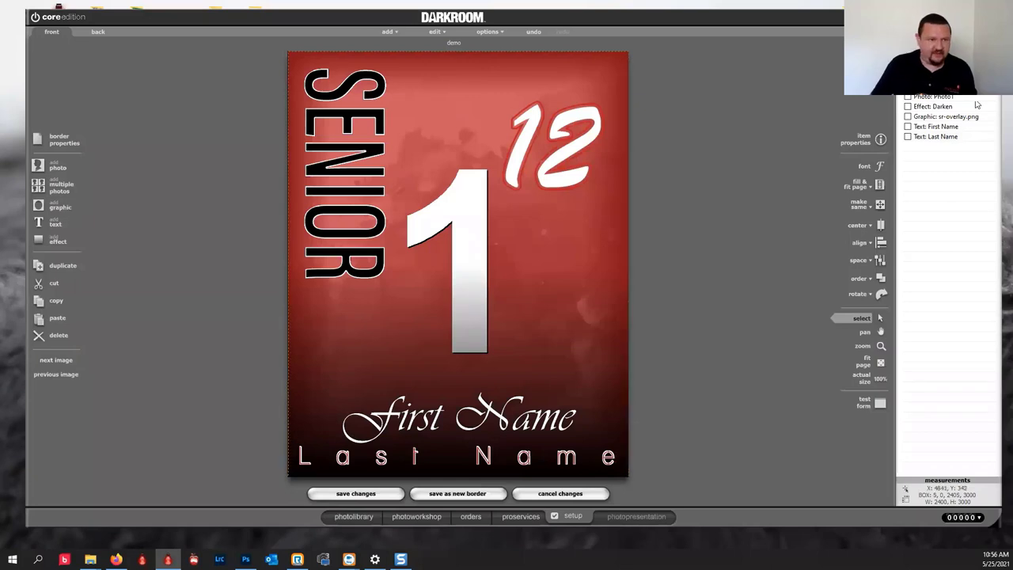
pyautogui.press('Right')
pyautogui.press('Right')
pyautogui.press('Right')
pyautogui.press('Right')
pyautogui.press('Right')
pyautogui.press('Right')
pyautogui.press('Right')
pyautogui.press('Right')
pyautogui.press('Right')
pyautogui.press('Right')
pyautogui.press('Right')
pyautogui.press('Right')
pyautogui.press('Right')
pyautogui.press('Right')
pyautogui.press('Right')
pyautogui.press('Right')
pyautogui.press('Right')
pyautogui.press('Right')
pyautogui.press('Right')
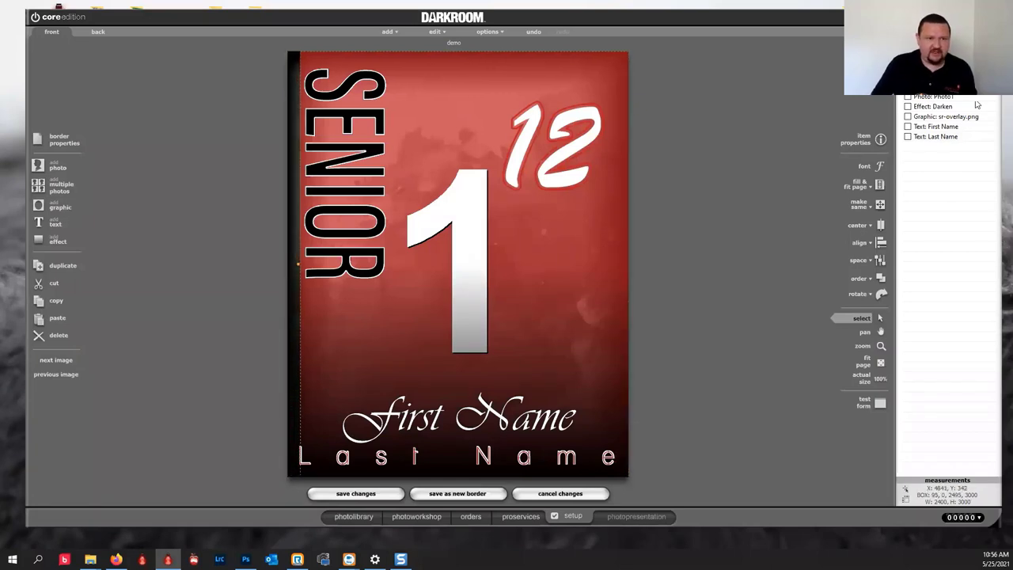
pyautogui.press('Right')
pyautogui.press('Right')
pyautogui.press('Right')
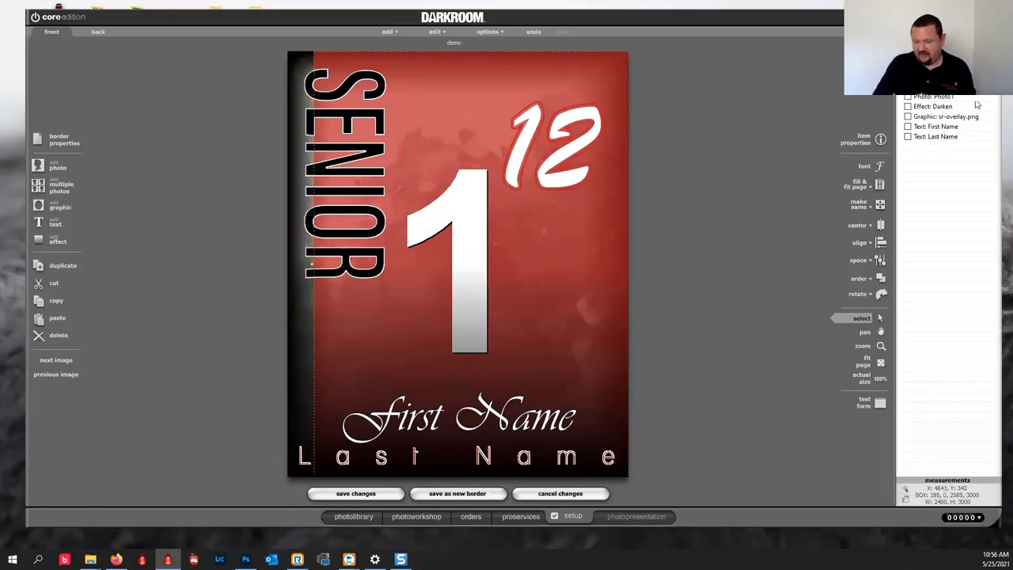
pyautogui.hotkey('ctrl', 'z')
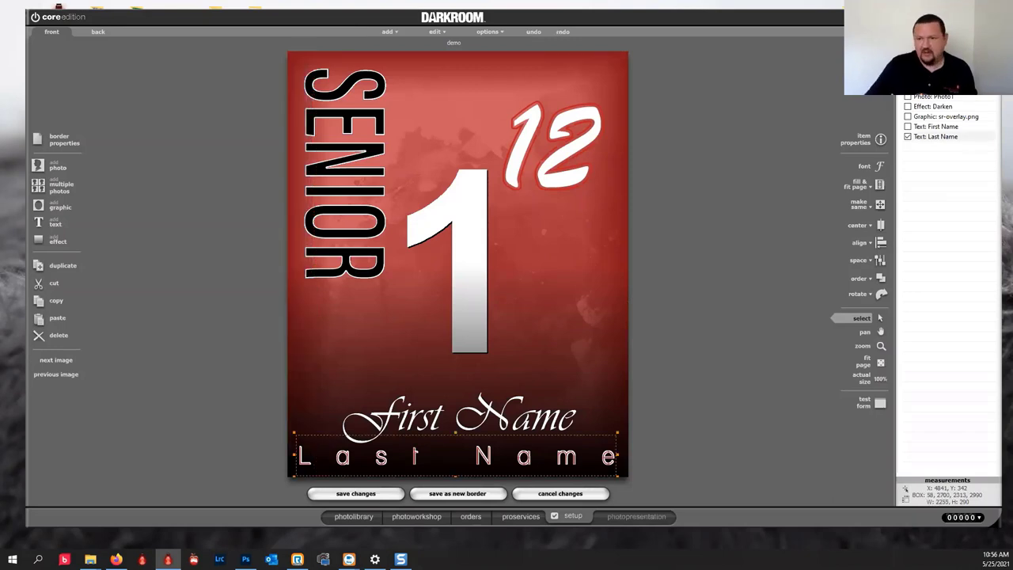
# Try allowing user changes to the Color effect's colour, then cancel both dialogs unchanged.
pyautogui.doubleClick(486, 289)
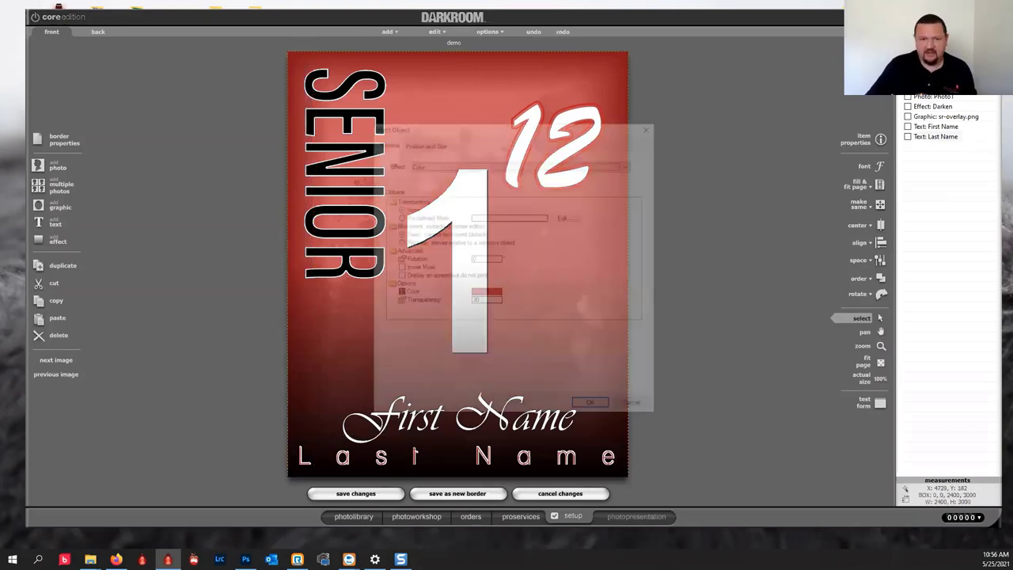
pyautogui.click(485, 291)
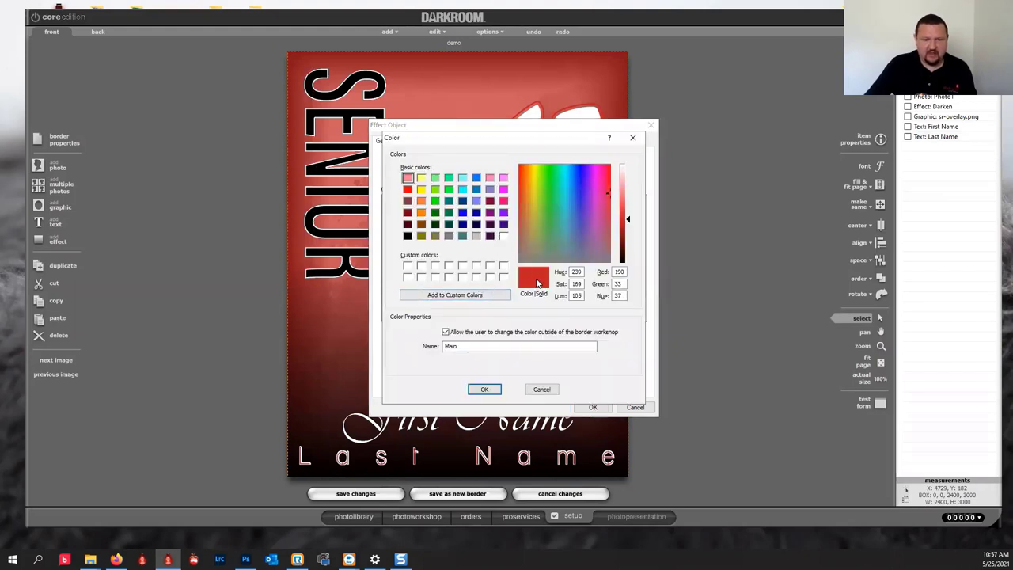
pyautogui.click(445, 331)
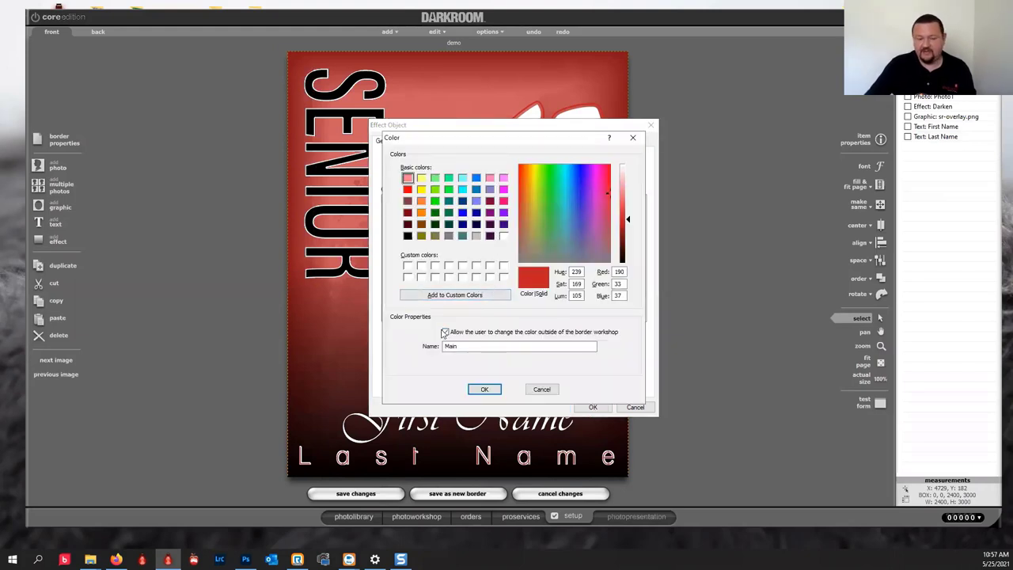
pyautogui.click(542, 389)
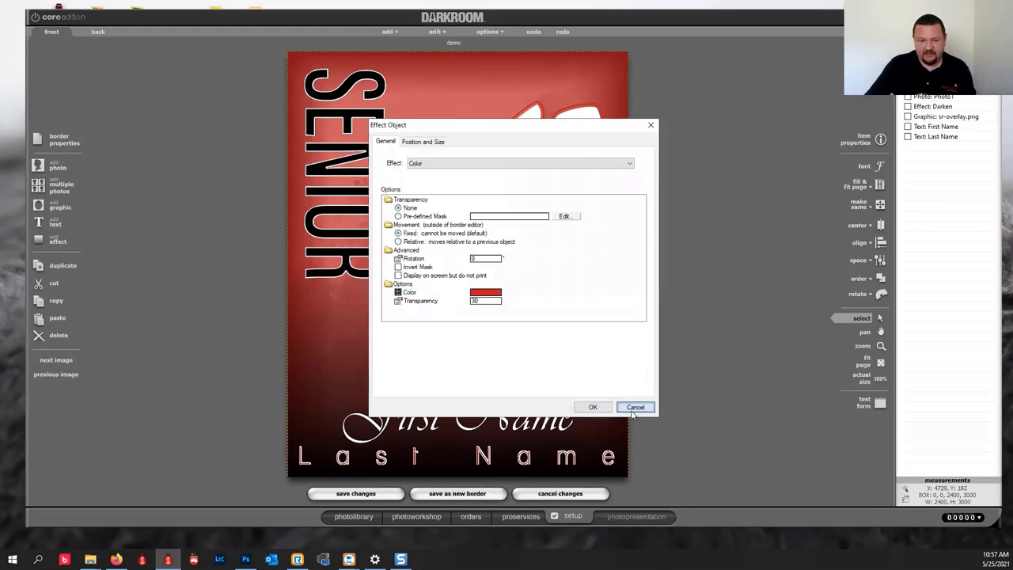
pyautogui.click(635, 407)
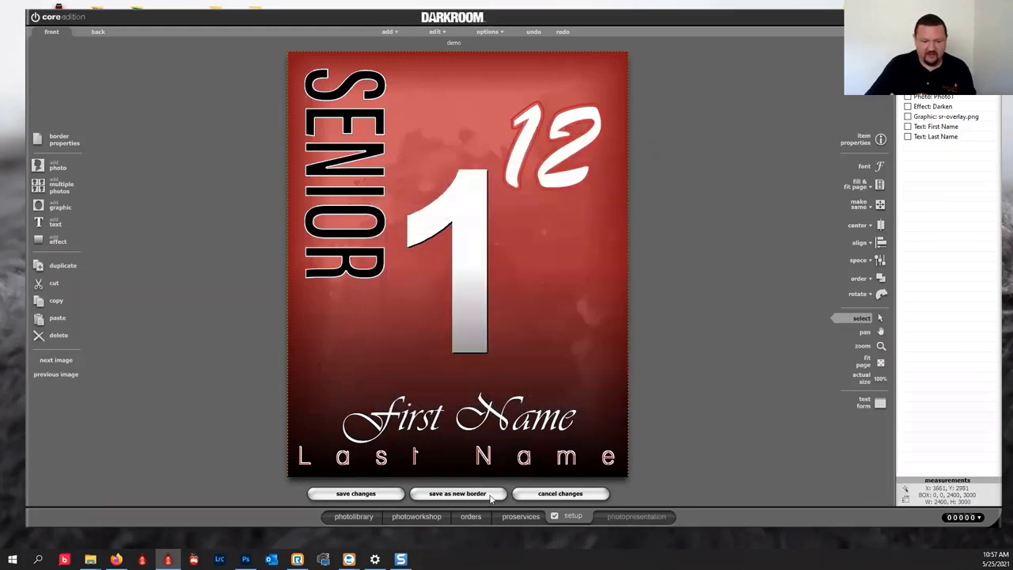
# Make the Last Name text colour user-changeable outside the editor and name it Main.
pyautogui.click(565, 465)
pyautogui.doubleClick(566, 466)
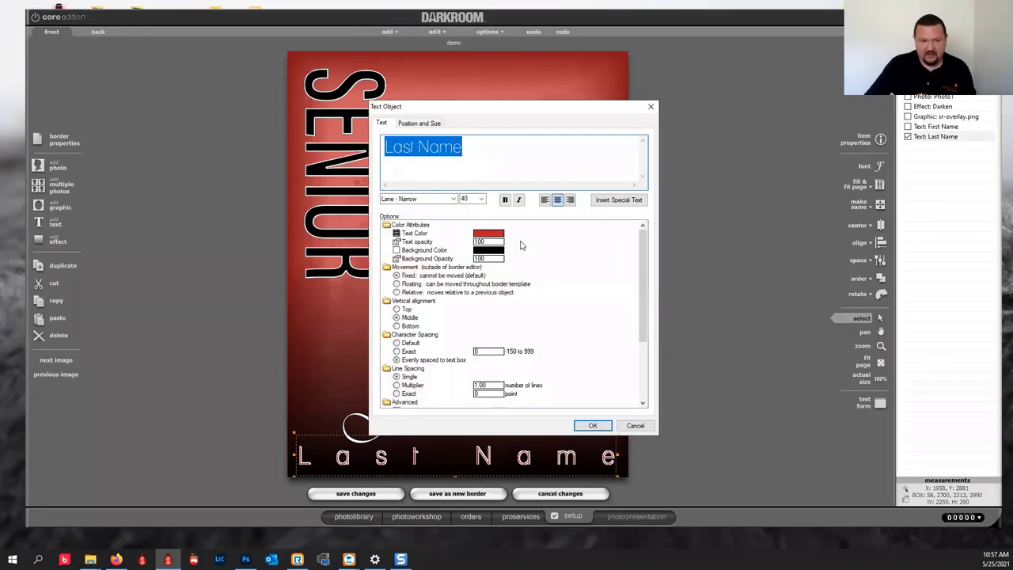
pyautogui.click(499, 239)
pyautogui.click(497, 234)
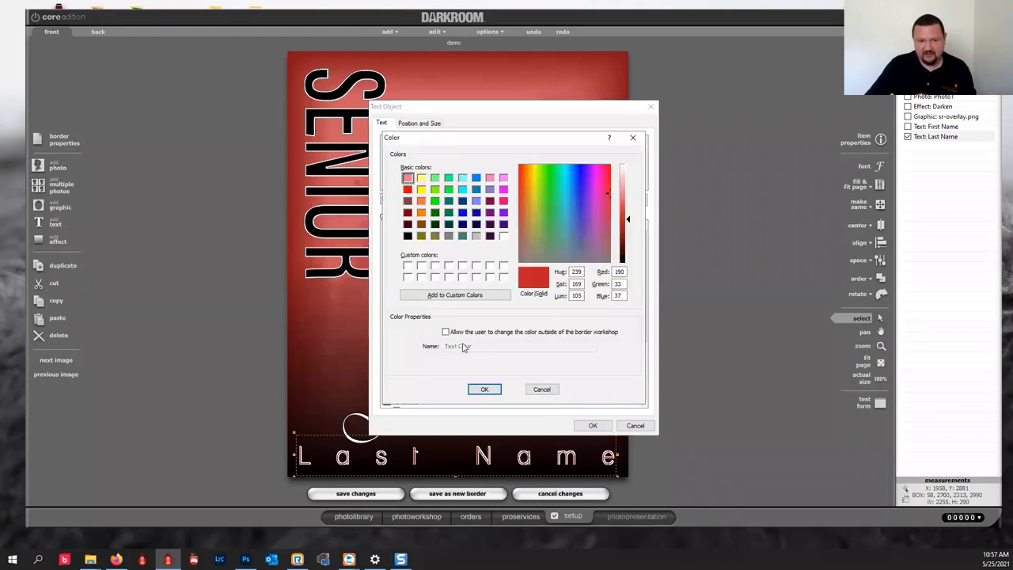
pyautogui.click(445, 331)
pyautogui.press('Tab')
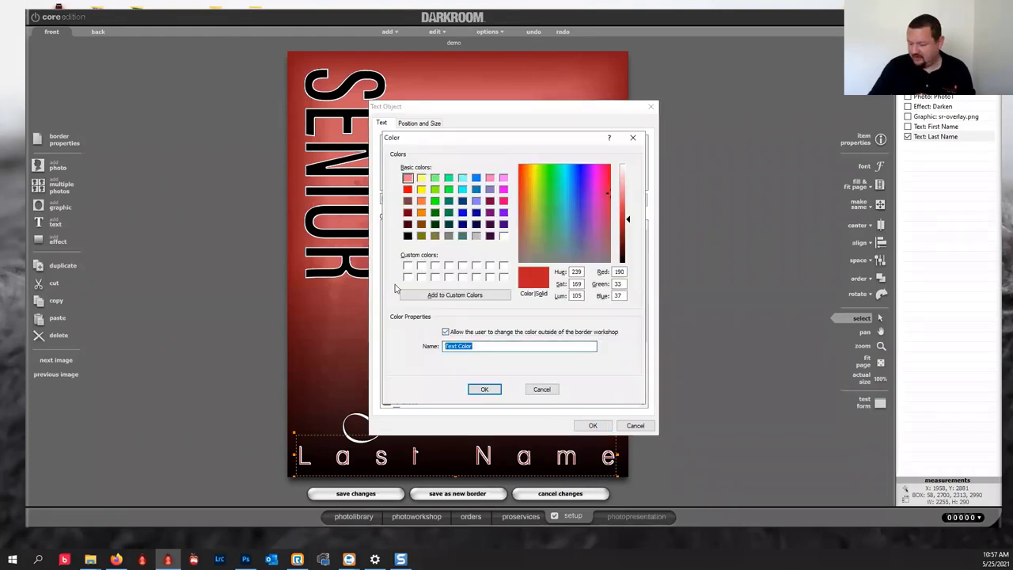
pyautogui.write('Main')
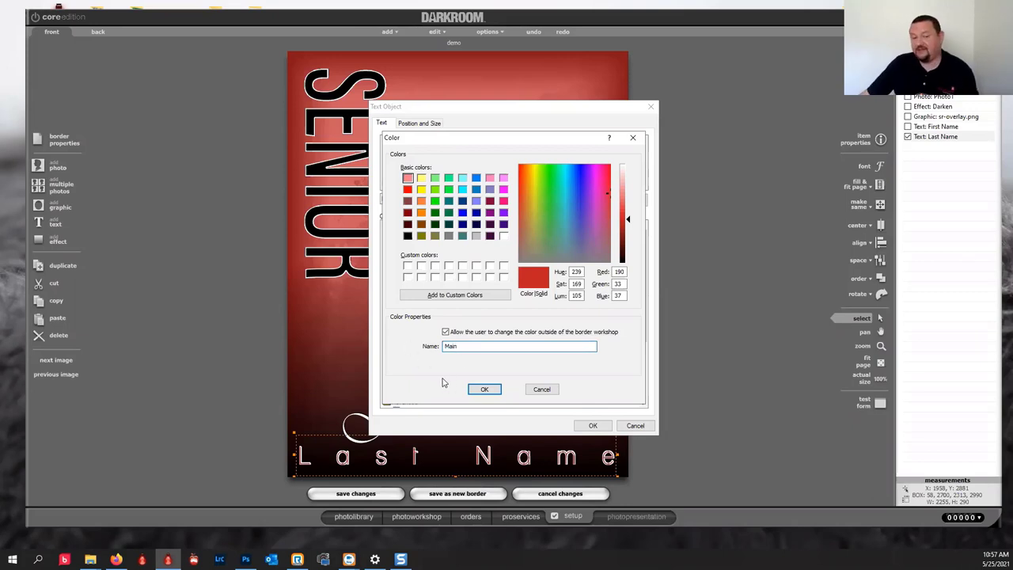
pyautogui.click(485, 390)
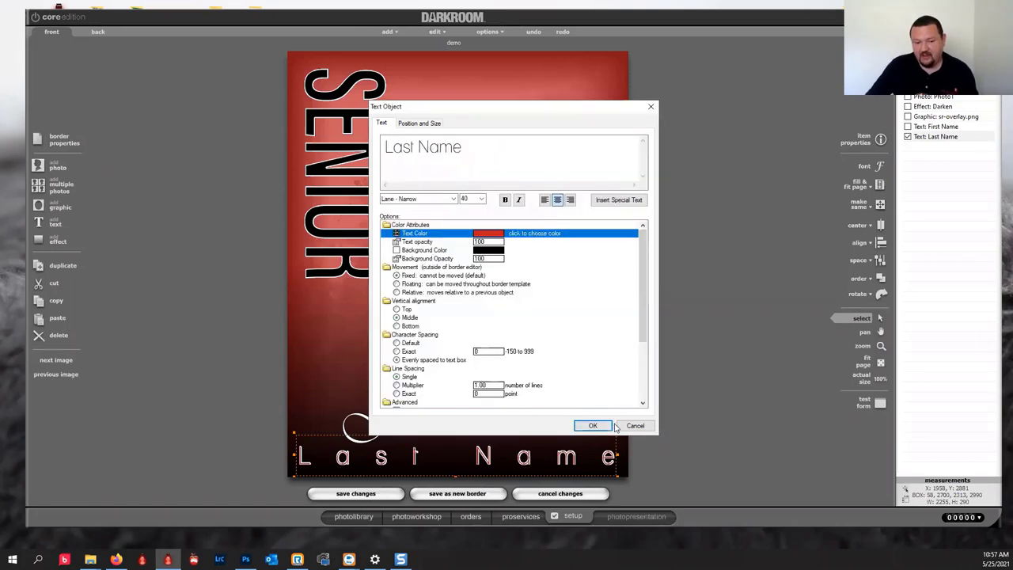
pyautogui.click(592, 425)
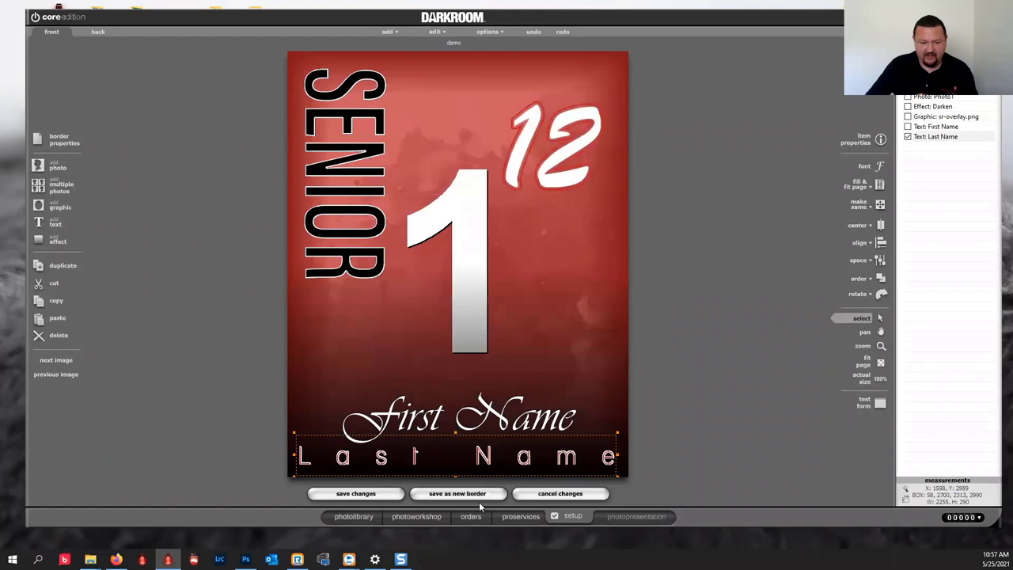
pyautogui.click(432, 516)
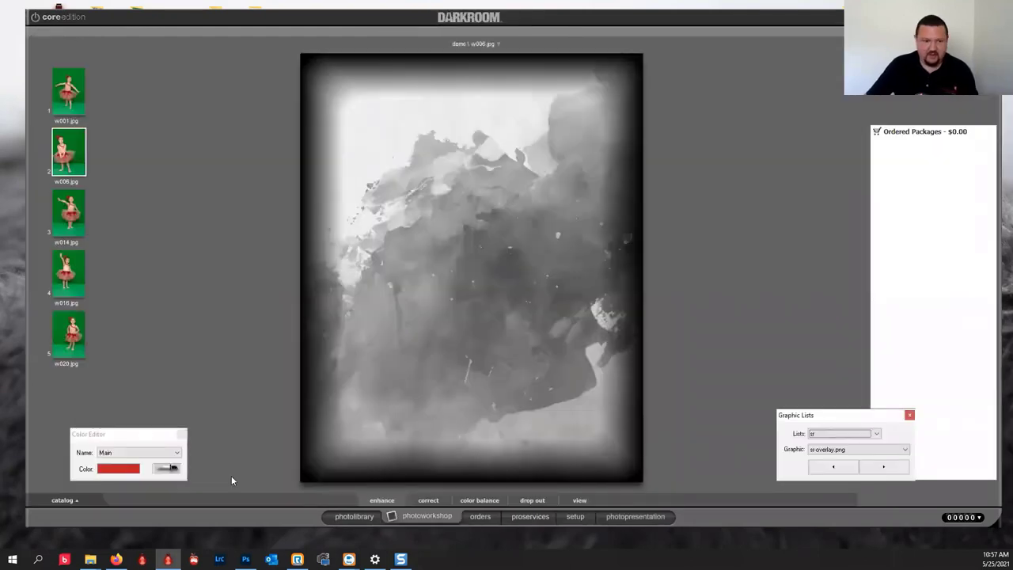
# Change the Main colour from red to green in the photo workshop's Color Editor.
pyautogui.click(111, 469)
pyautogui.click(167, 417)
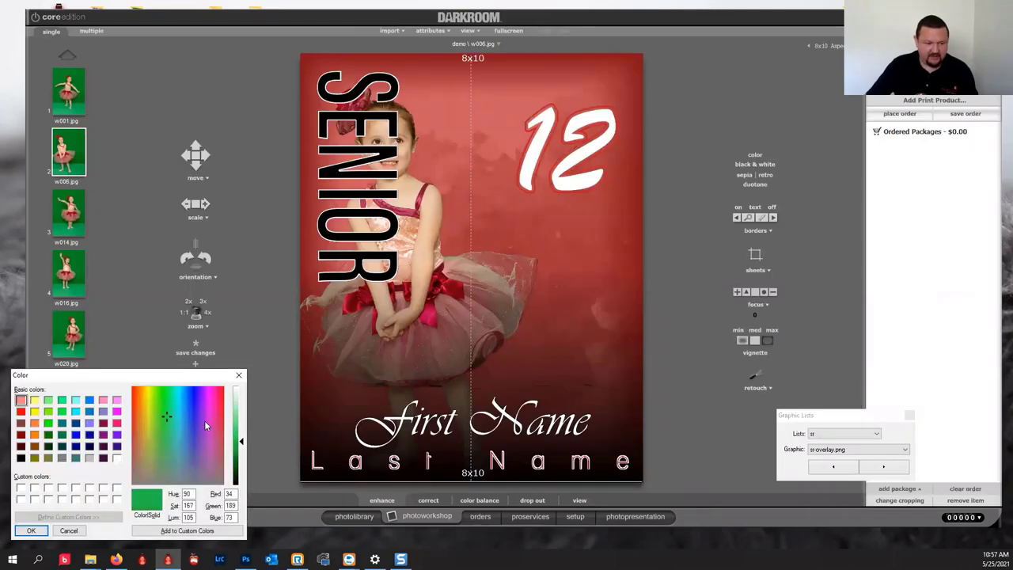
pyautogui.click(31, 530)
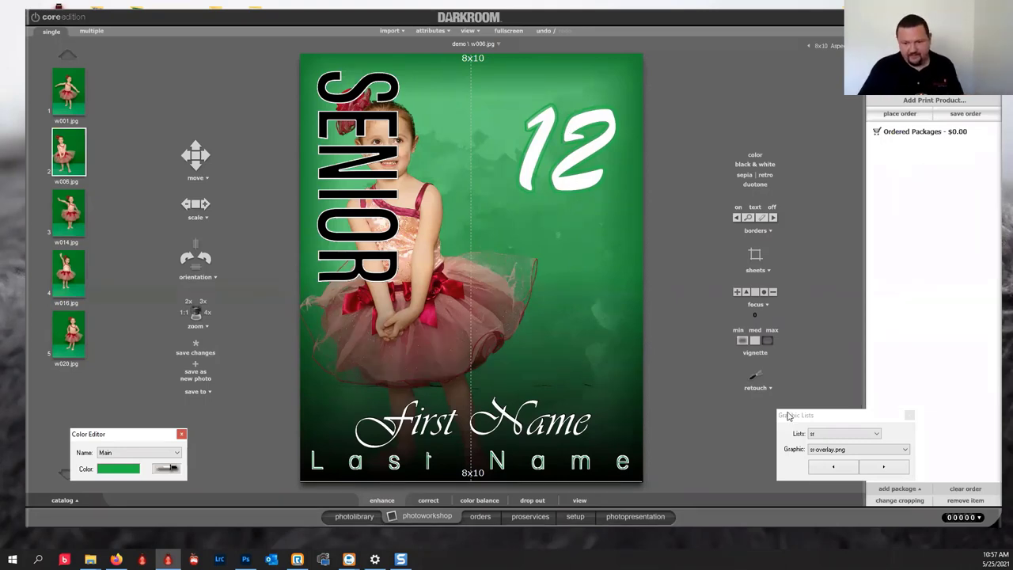
# Switch the overlay graphic from sr-overlay.png to (Empty), removing the SENIOR overlay.
pyautogui.click(882, 466)
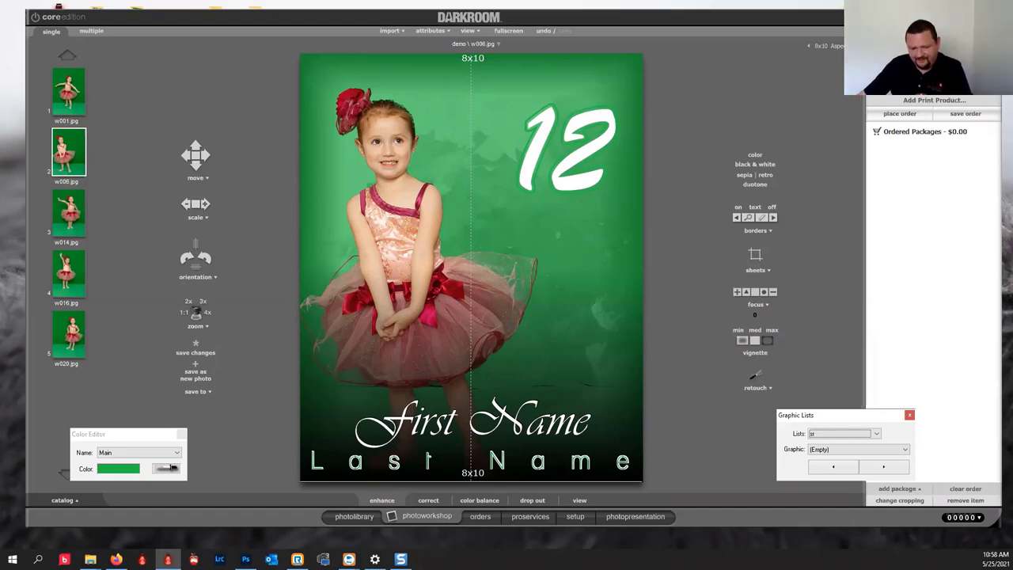
# Return to the setup area to view the demo border among the Sports sample borders.
pyautogui.click(571, 516)
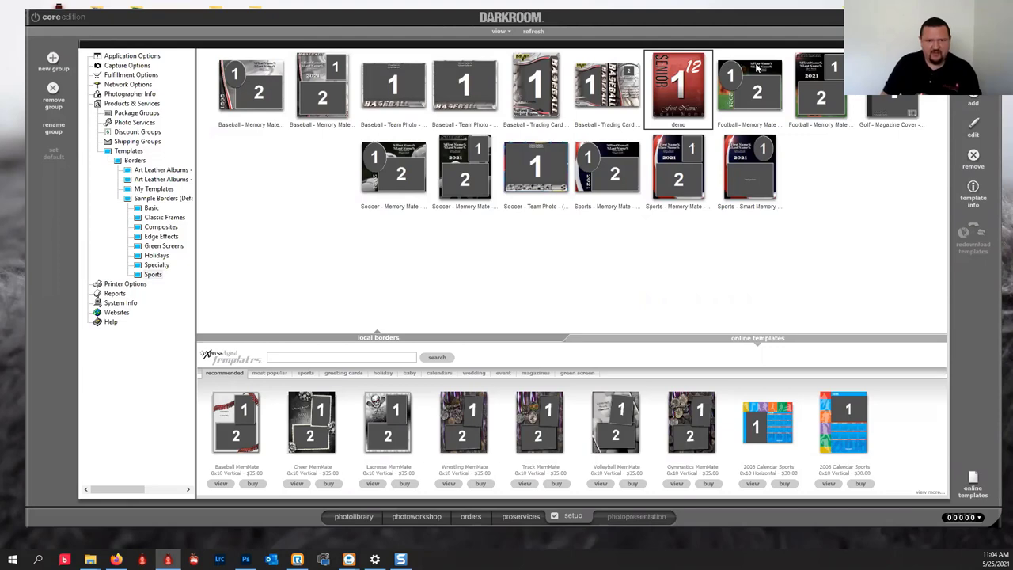
# Visit the photo workshop, return to template setup, and start a new border template.
pyautogui.click(409, 516)
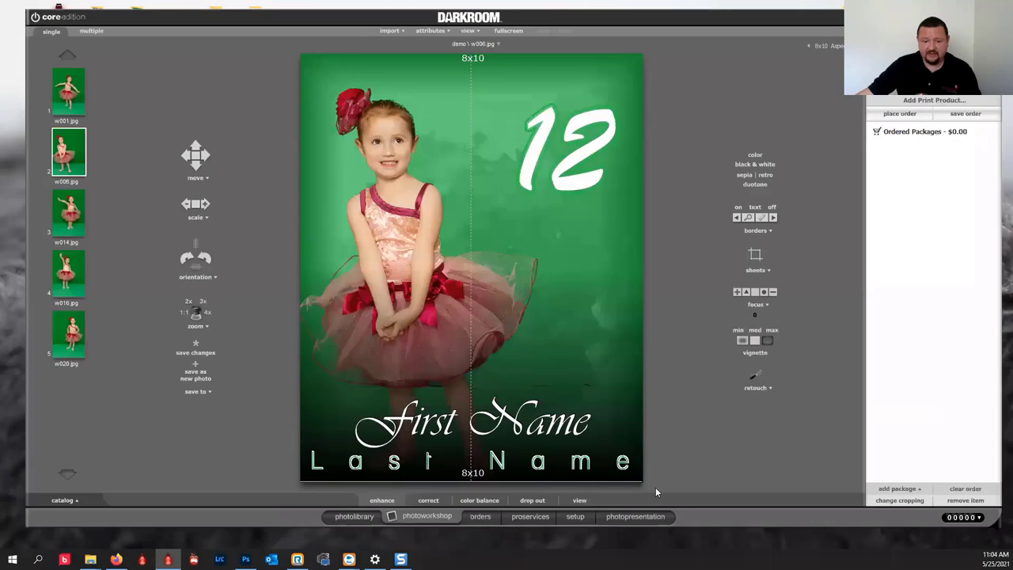
pyautogui.click(586, 519)
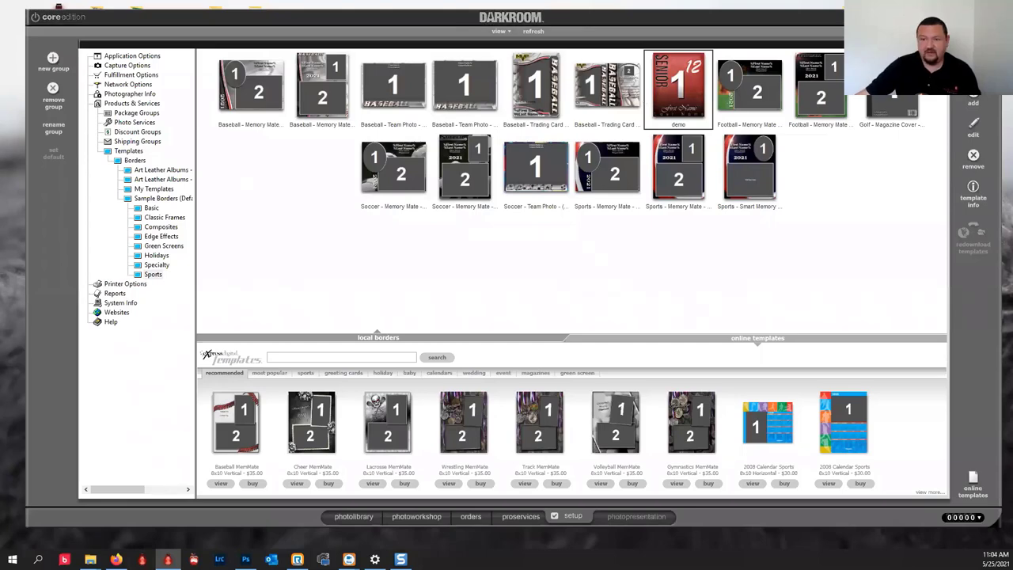
pyautogui.click(973, 99)
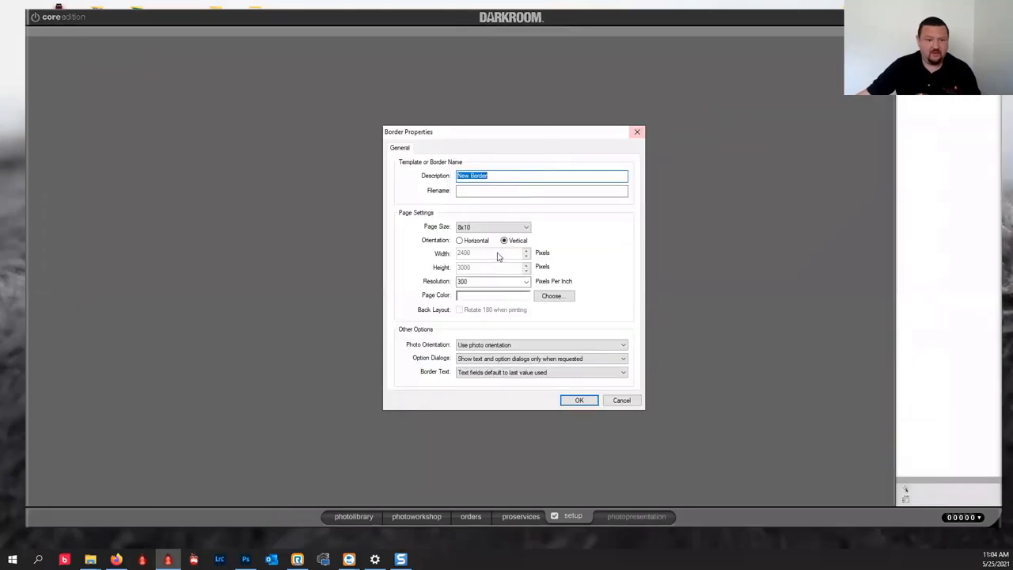
# Accept the 8x10 page settings and fill the page with the 5x7 background.jpg graphic.
pyautogui.click(580, 400)
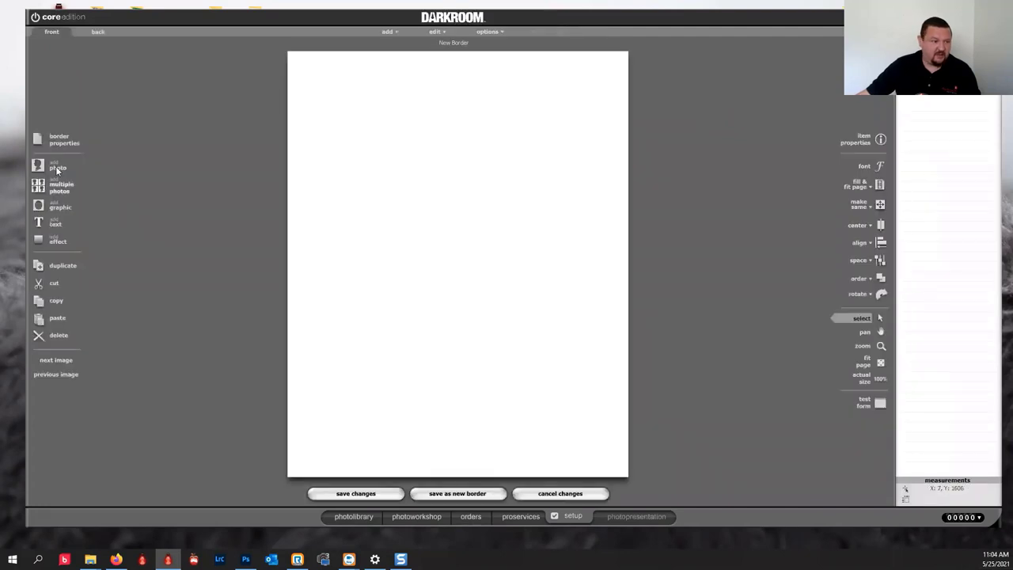
pyautogui.click(51, 164)
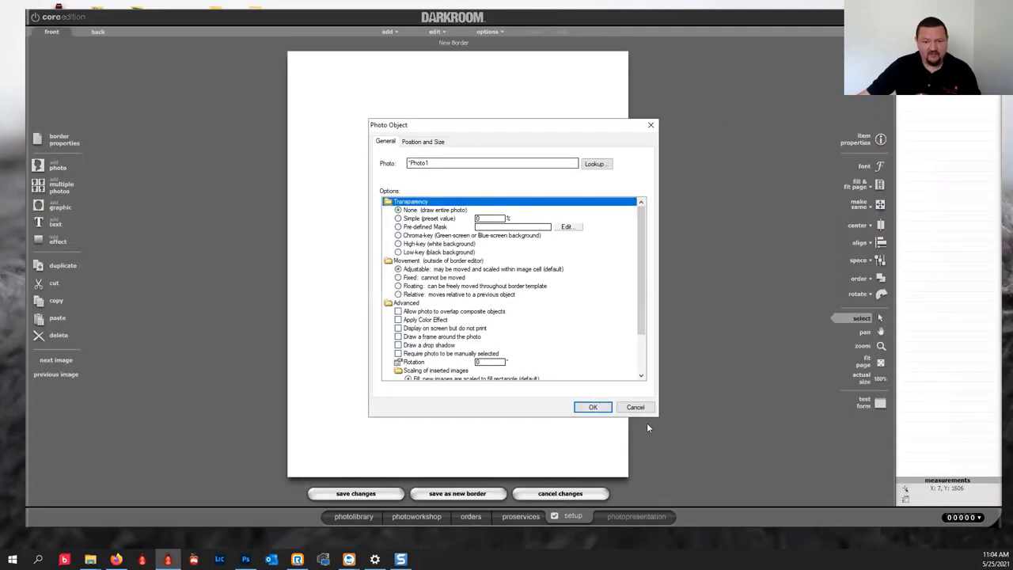
pyautogui.click(643, 412)
pyautogui.click(52, 208)
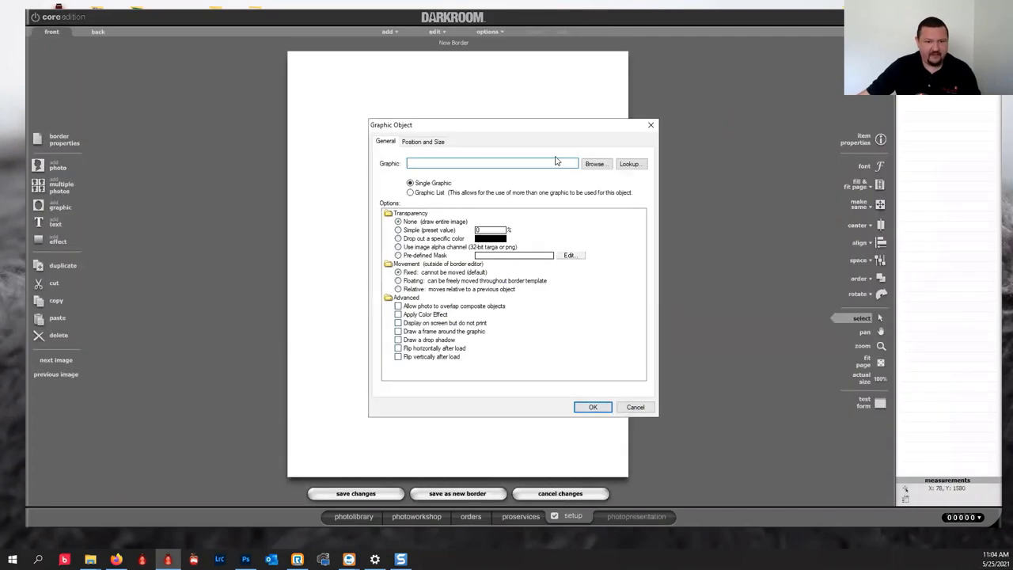
pyautogui.click(594, 163)
pyautogui.click(432, 236)
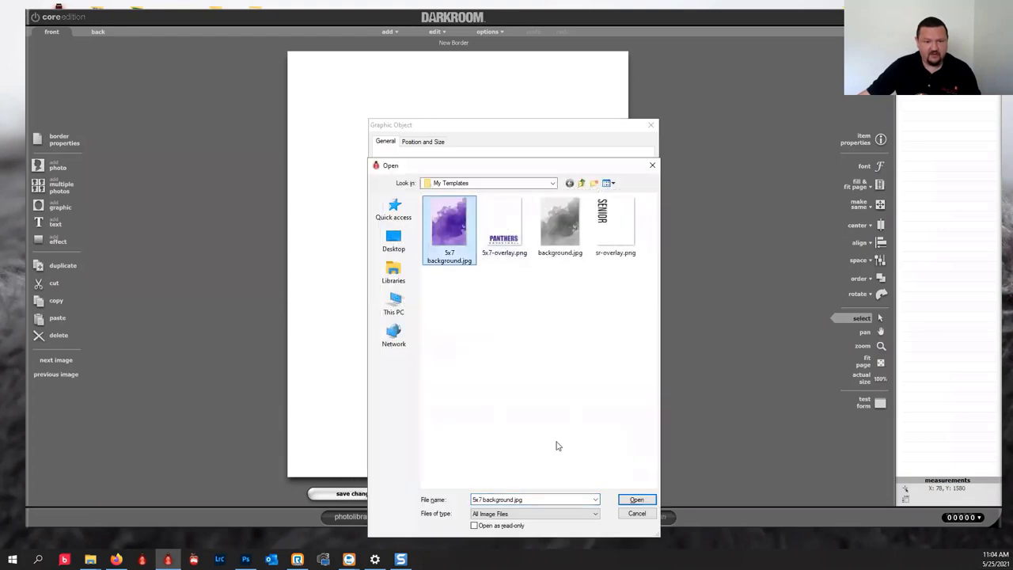
pyautogui.click(632, 500)
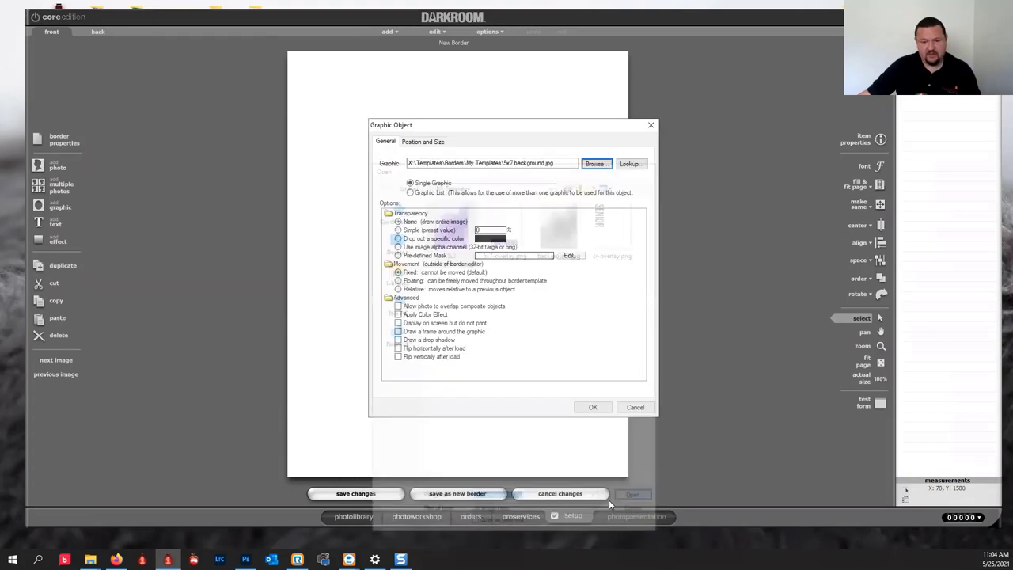
pyautogui.click(592, 406)
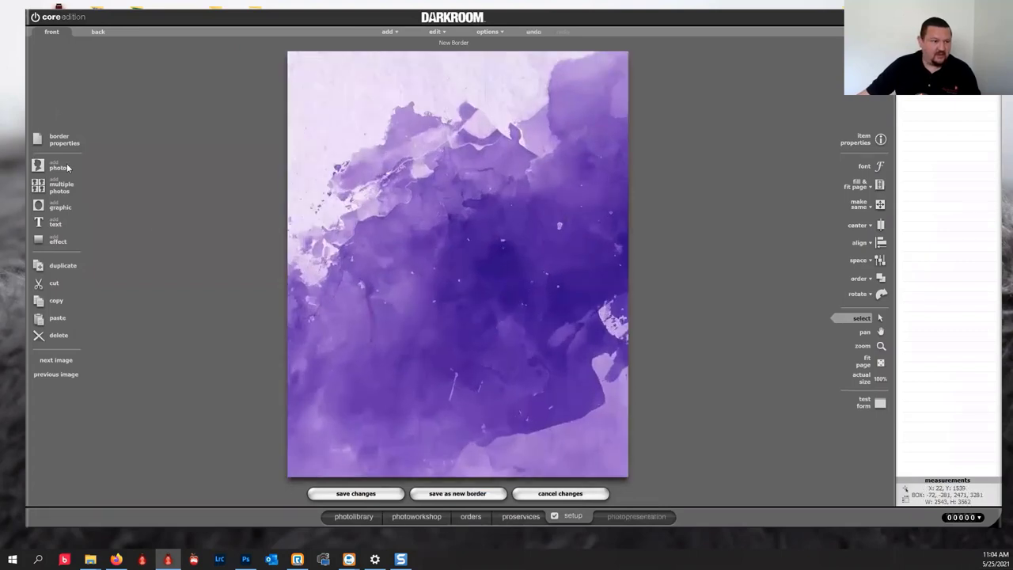
pyautogui.click(45, 166)
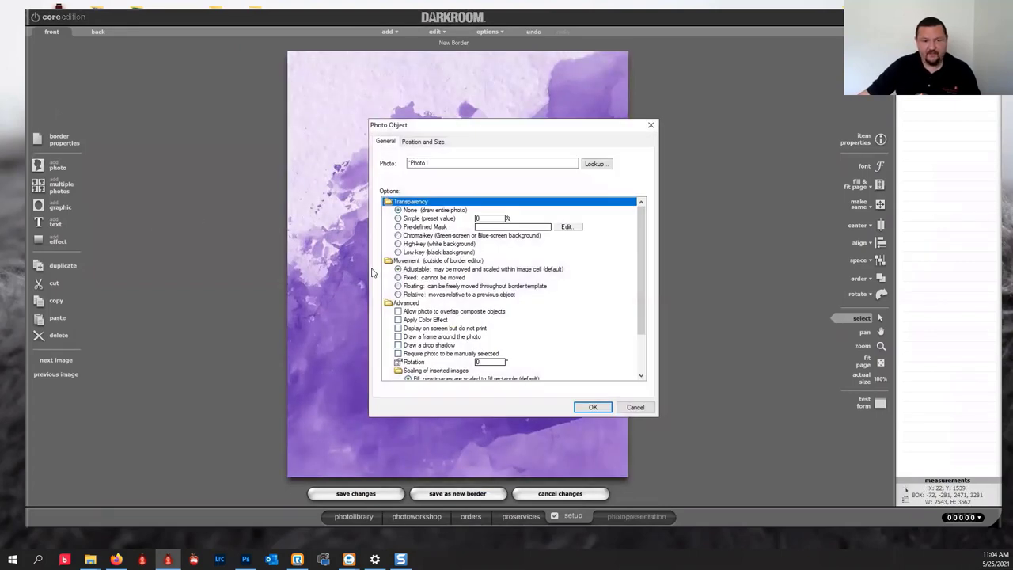
# Add the 1 photo with chroma-key transparency, then switch it to no transparency.
pyautogui.click(432, 237)
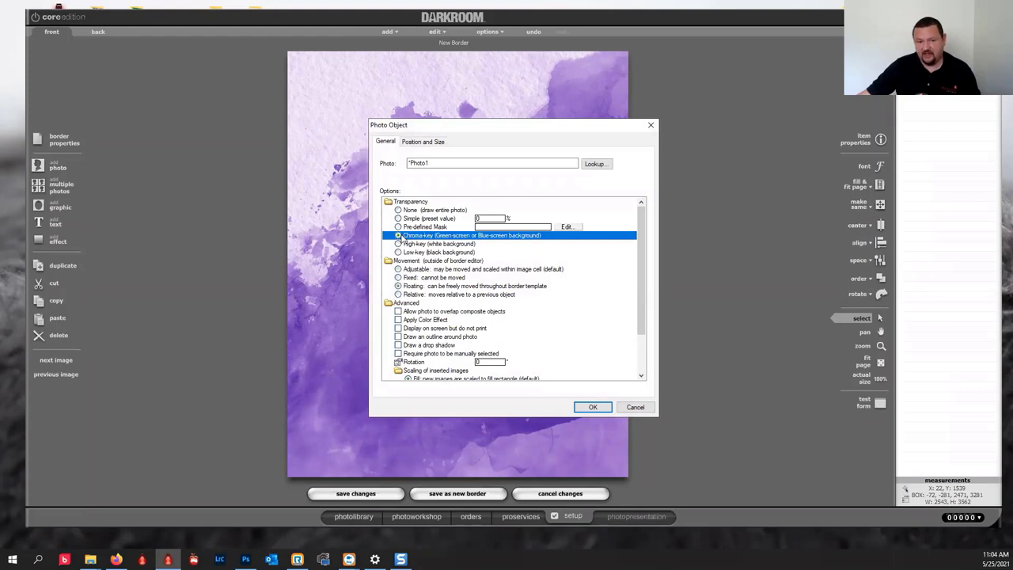
pyautogui.click(592, 407)
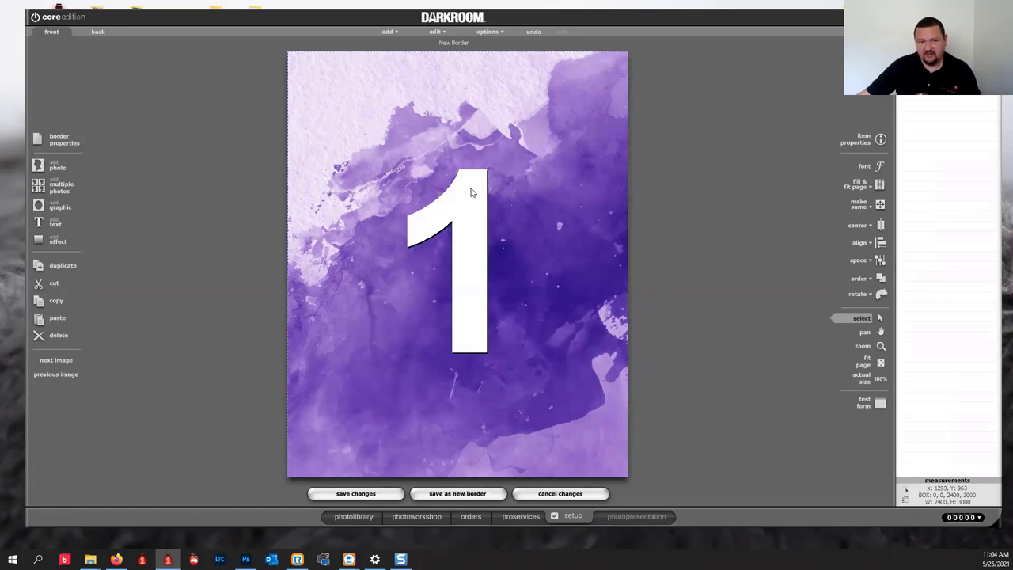
pyautogui.doubleClick(471, 191)
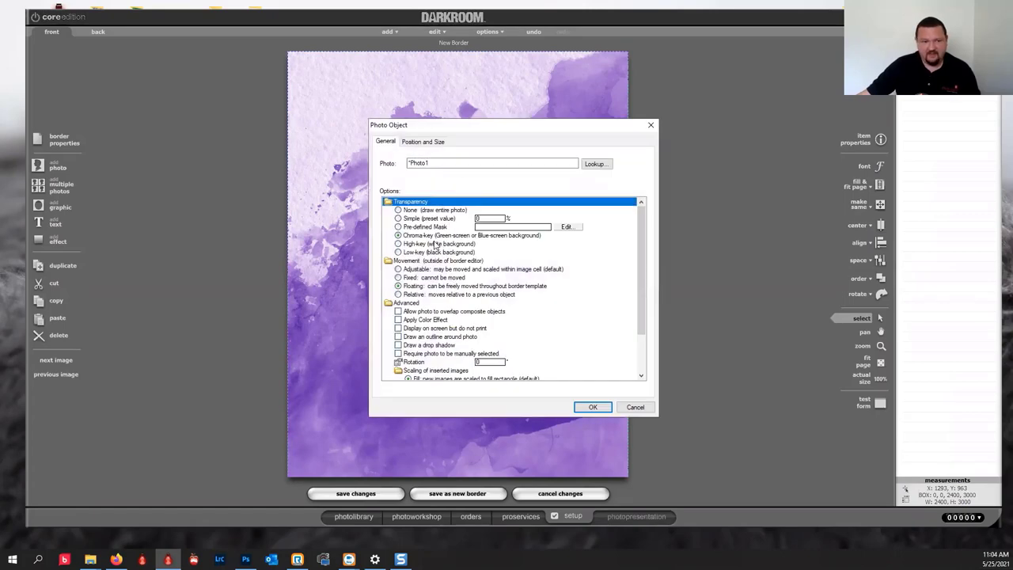
pyautogui.click(398, 210)
pyautogui.click(590, 407)
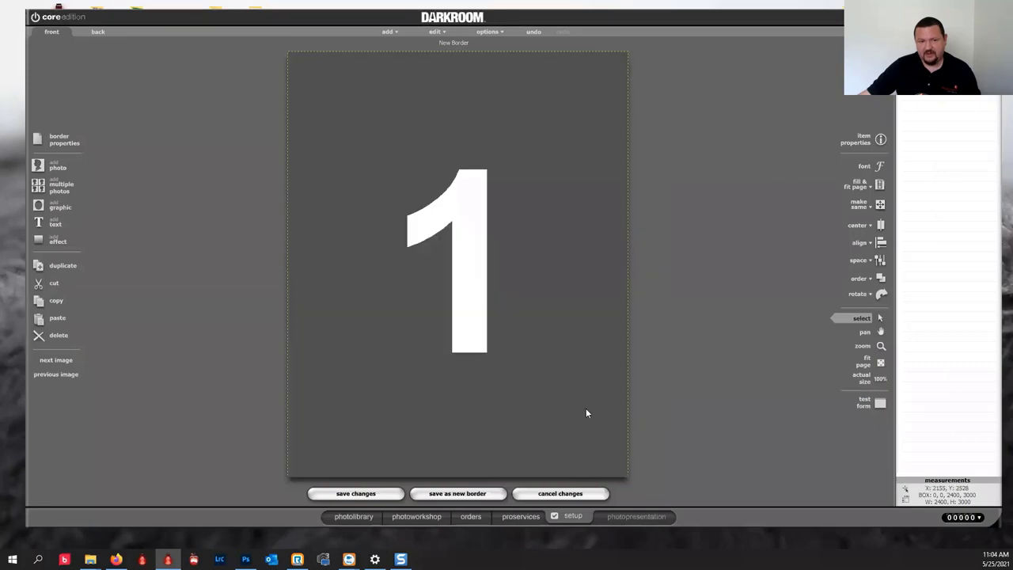
# Set the 1 photo back to chroma-key transparency and close the border editor.
pyautogui.doubleClick(482, 206)
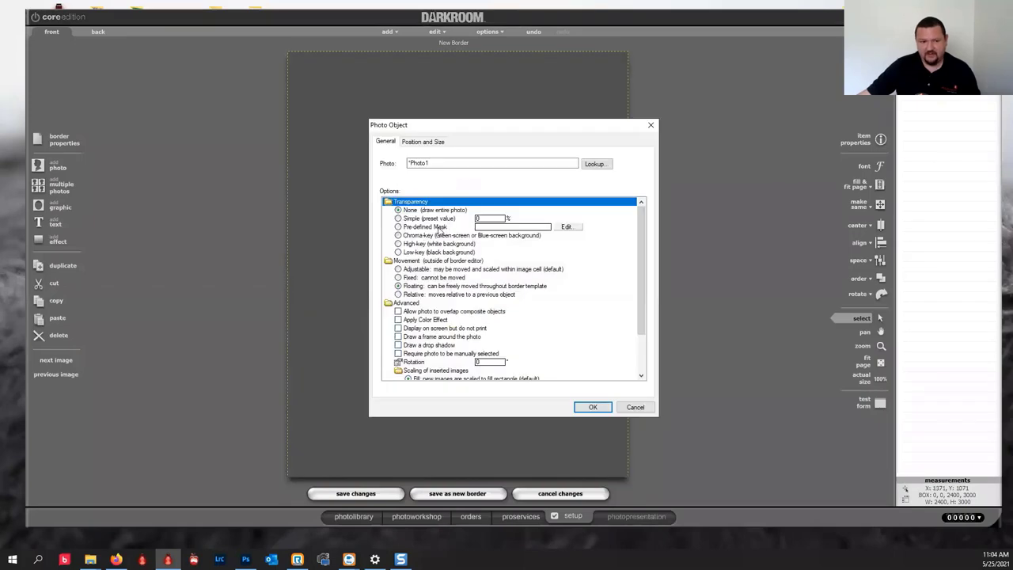
pyautogui.click(436, 235)
pyautogui.click(593, 407)
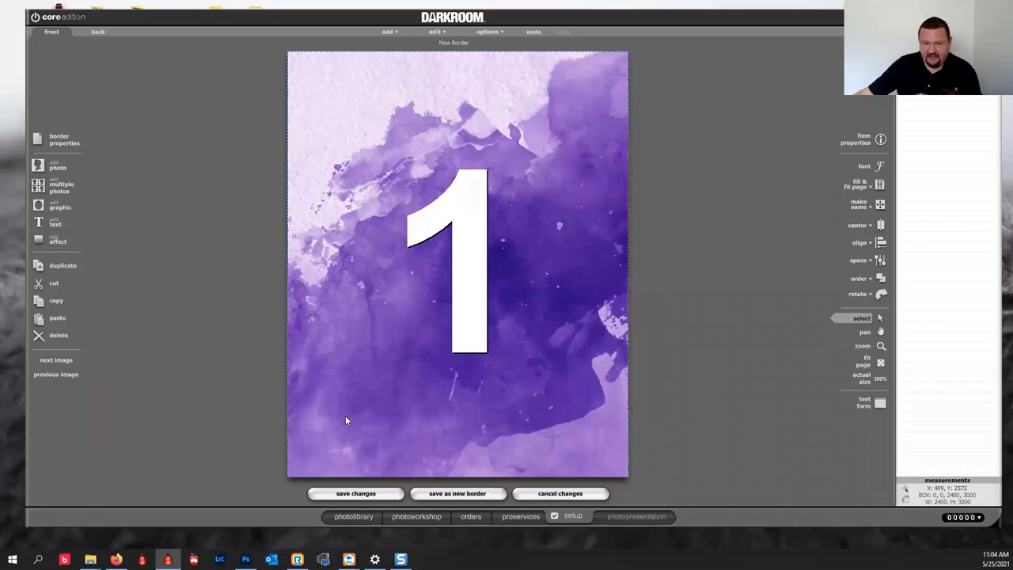
pyautogui.click(552, 494)
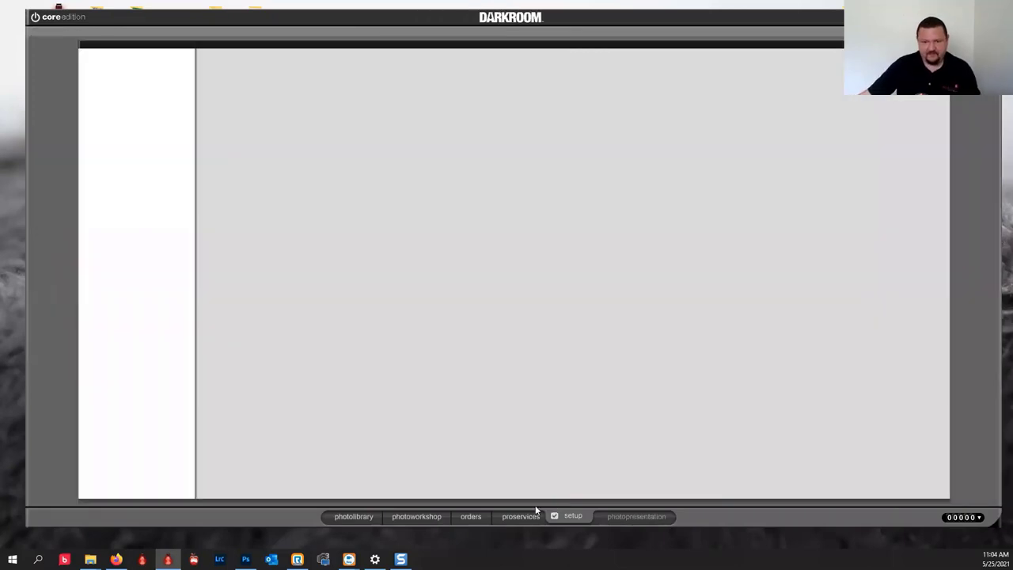